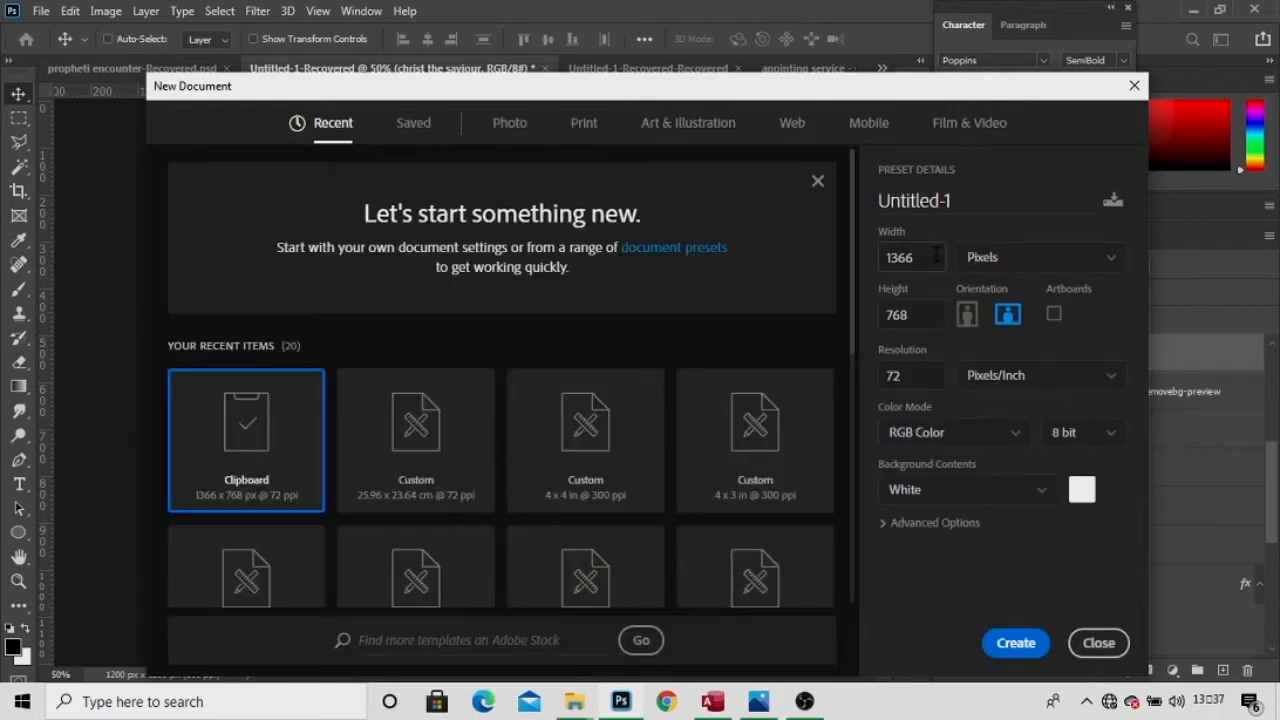
Create a new document 4 × 4 inches at 300 ppi resolution.
click(980, 262)
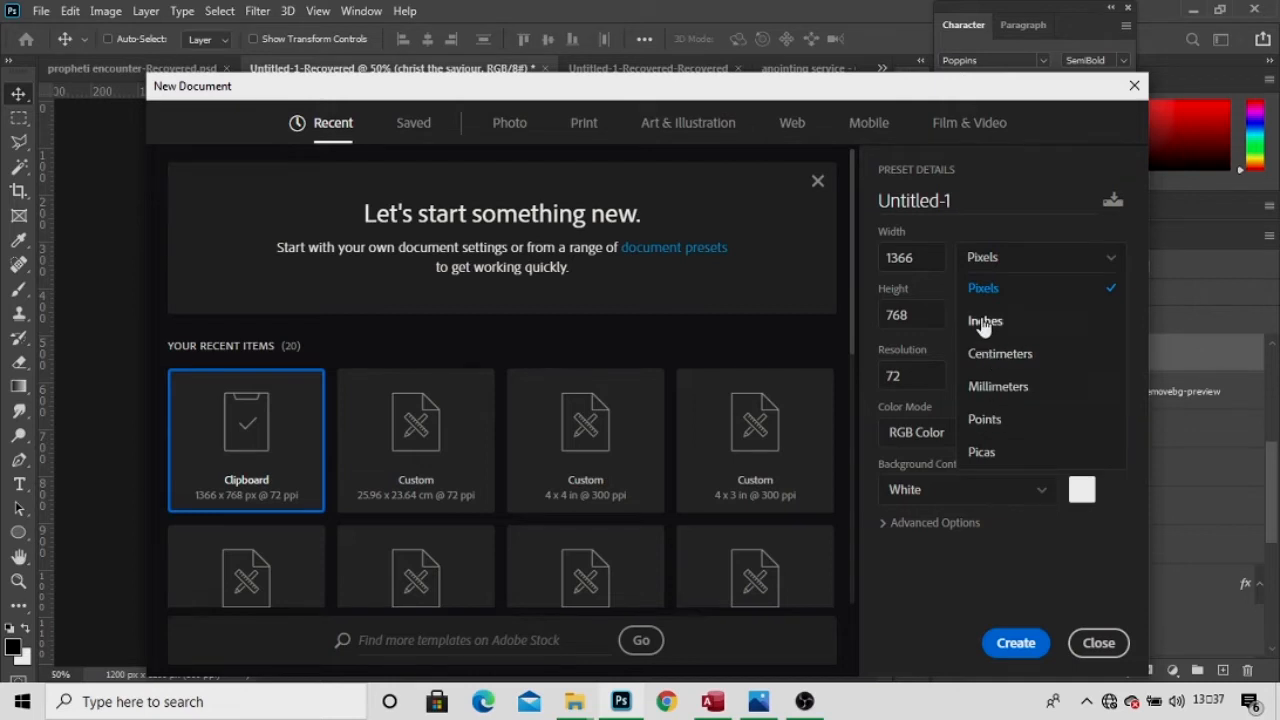
click(985, 320)
click(935, 262)
double_click(935, 258)
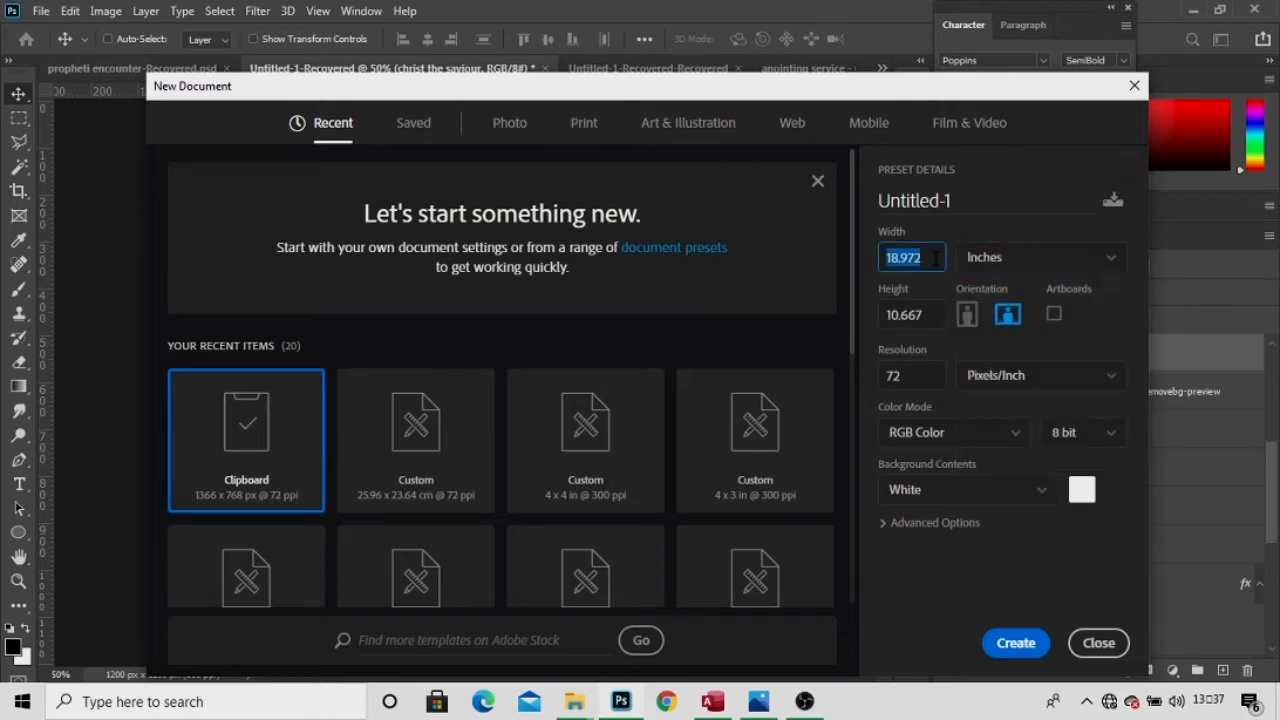
key(BackSpace)
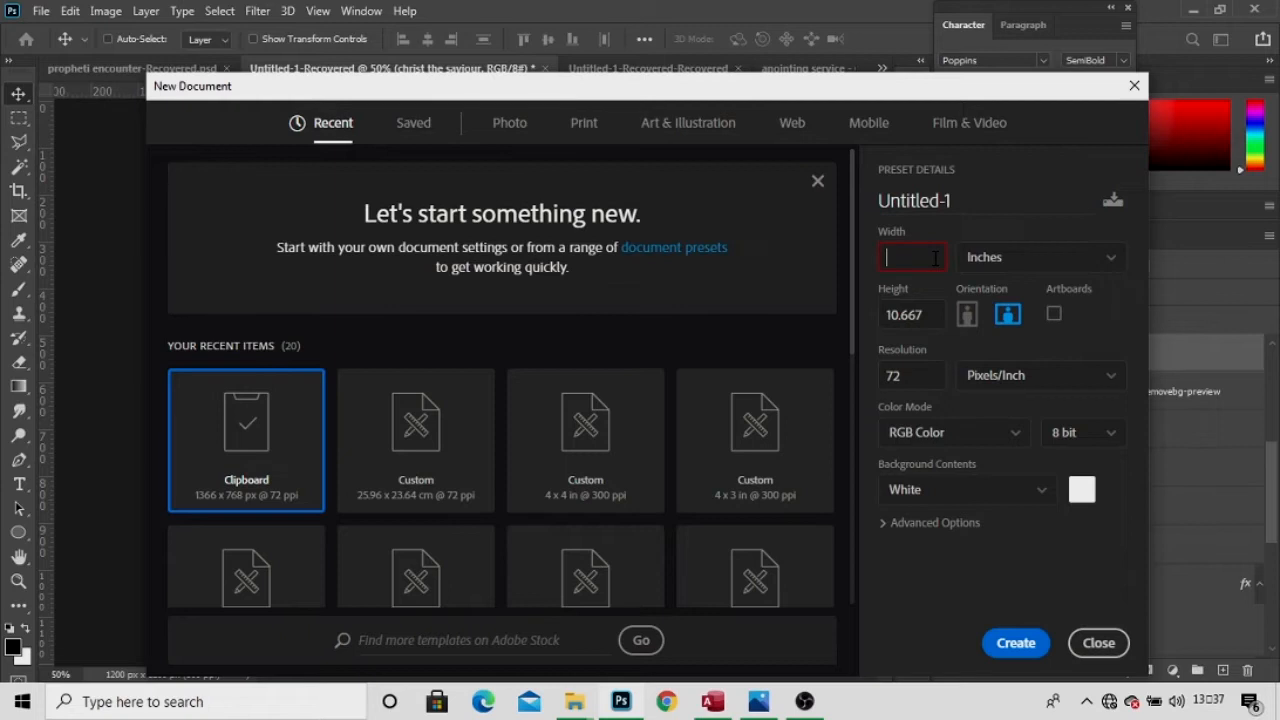
text(4)
double_click(925, 314)
key(BackSpace)
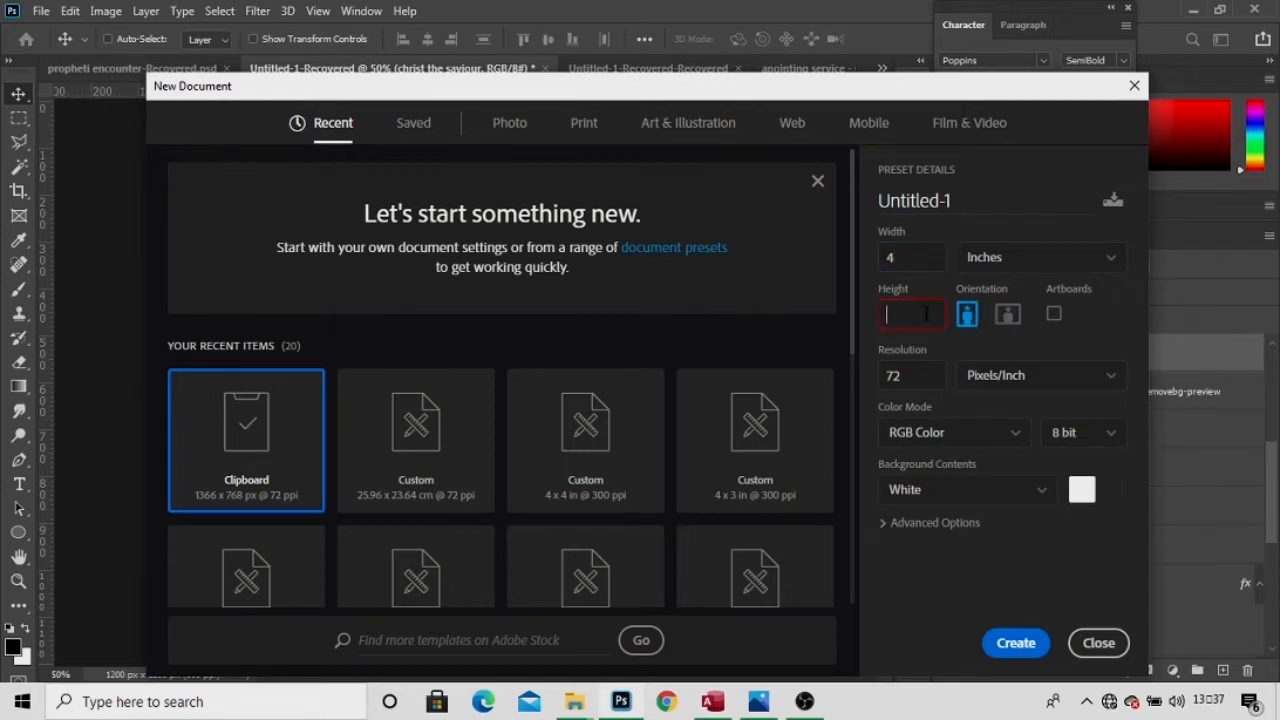
text(4)
double_click(921, 375)
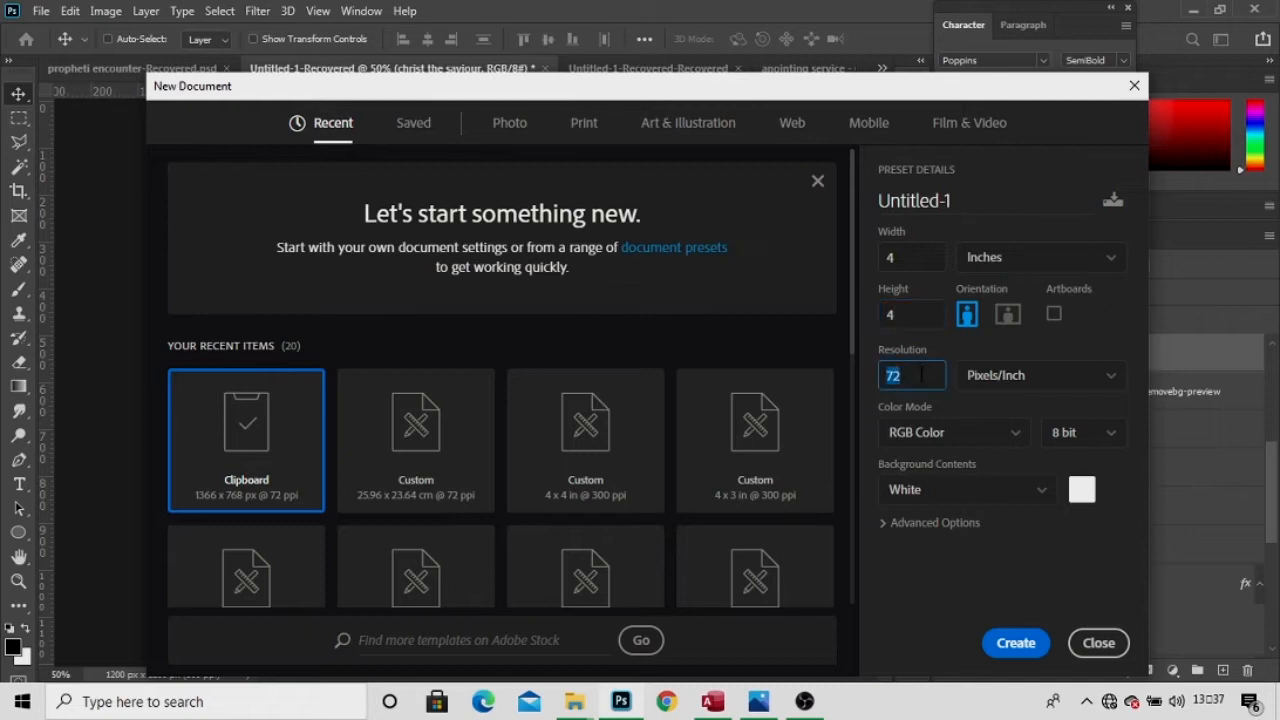
key(BackSpace)
text(300)
click(1015, 641)
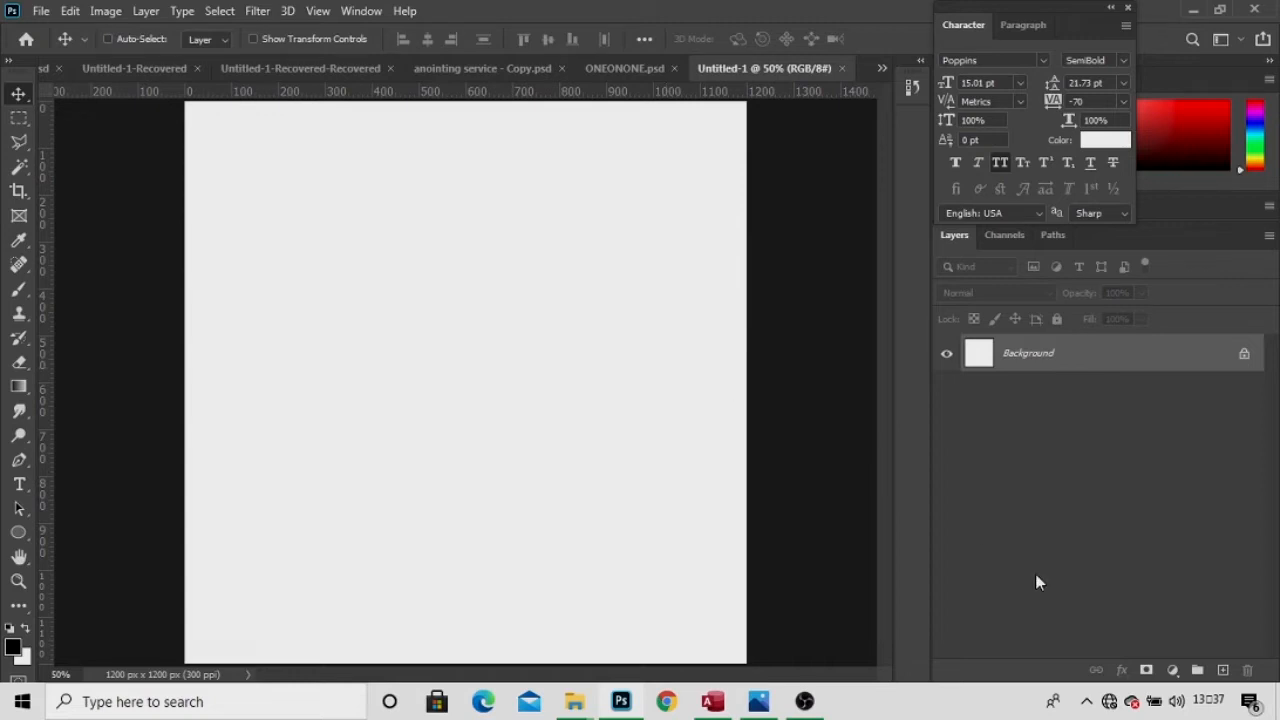
Add a Solid Color fill layer in navy hex 050029 over the canvas.
click(1171, 669)
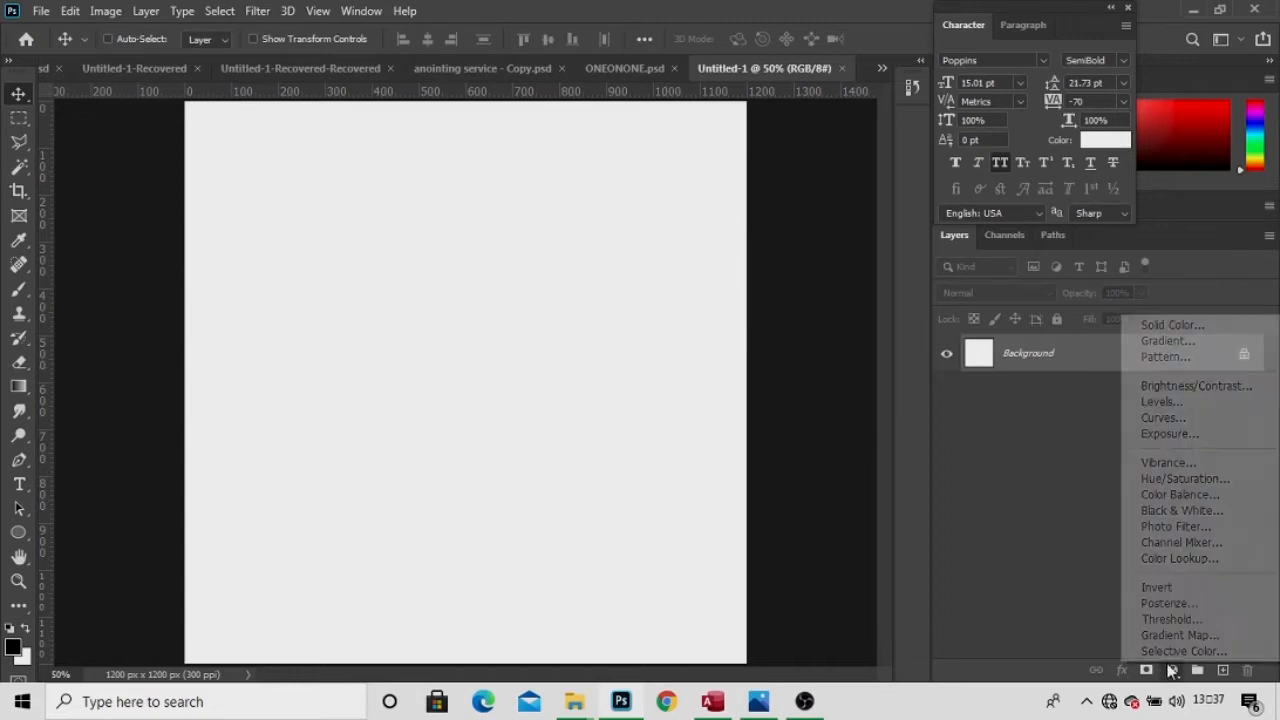
click(1137, 331)
key(BackSpace)
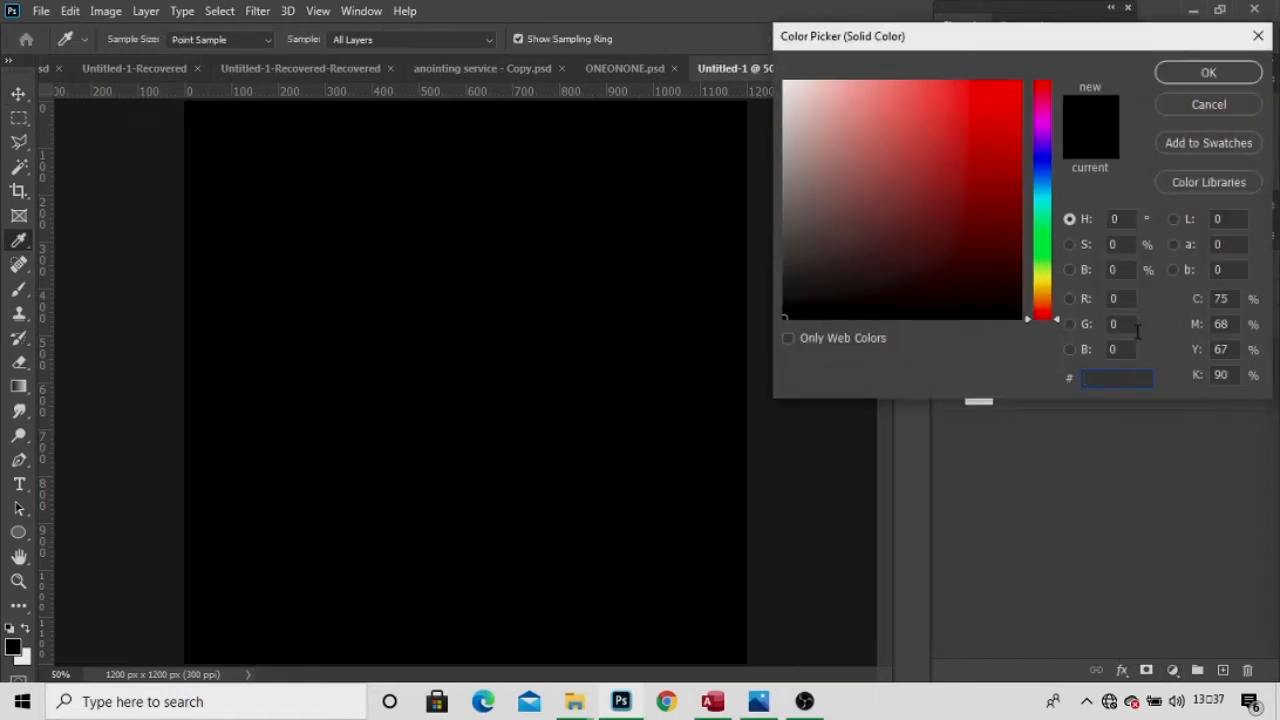
text(050029)
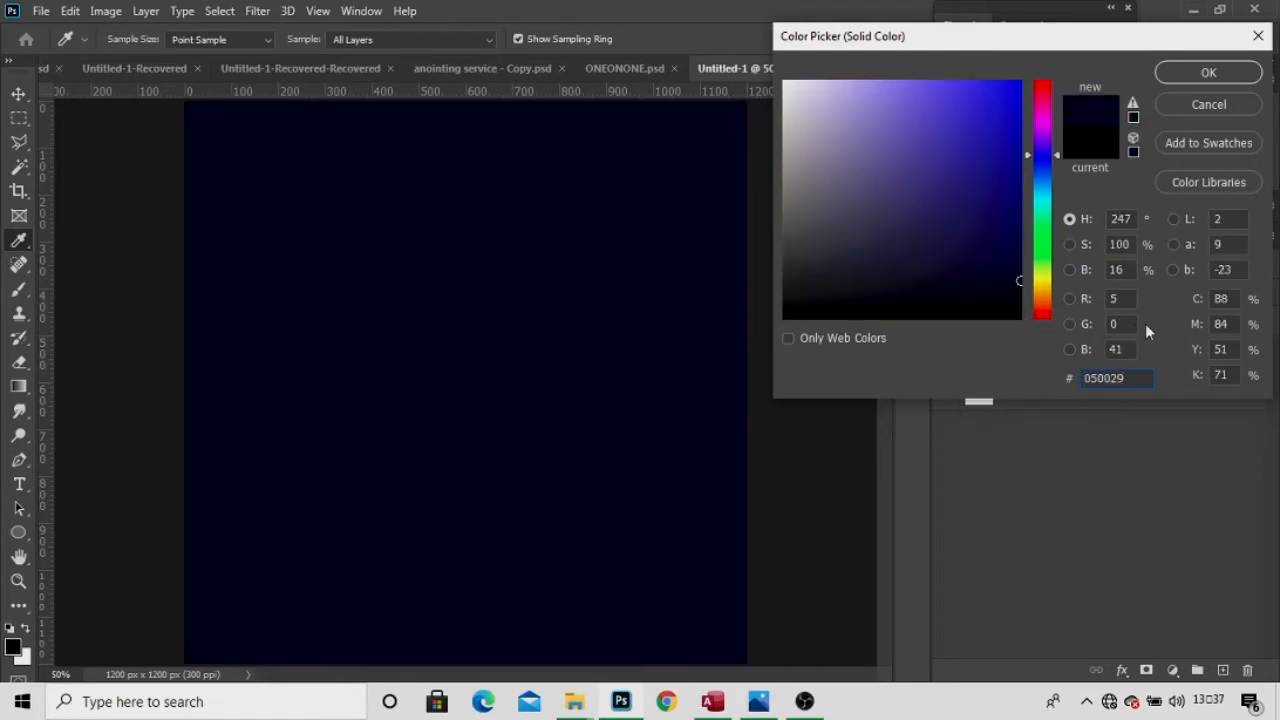
click(1173, 66)
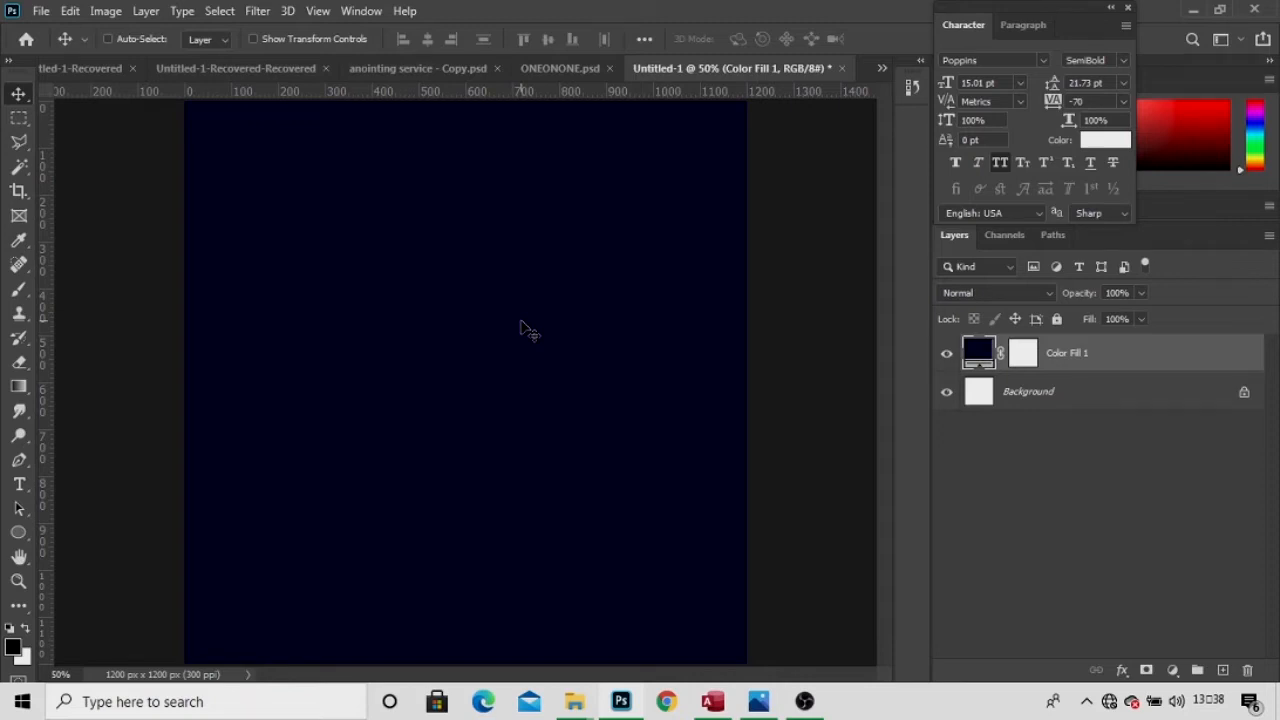
Type a letter G in the upper-left canvas and enlarge it to about 71 pt.
key(t)
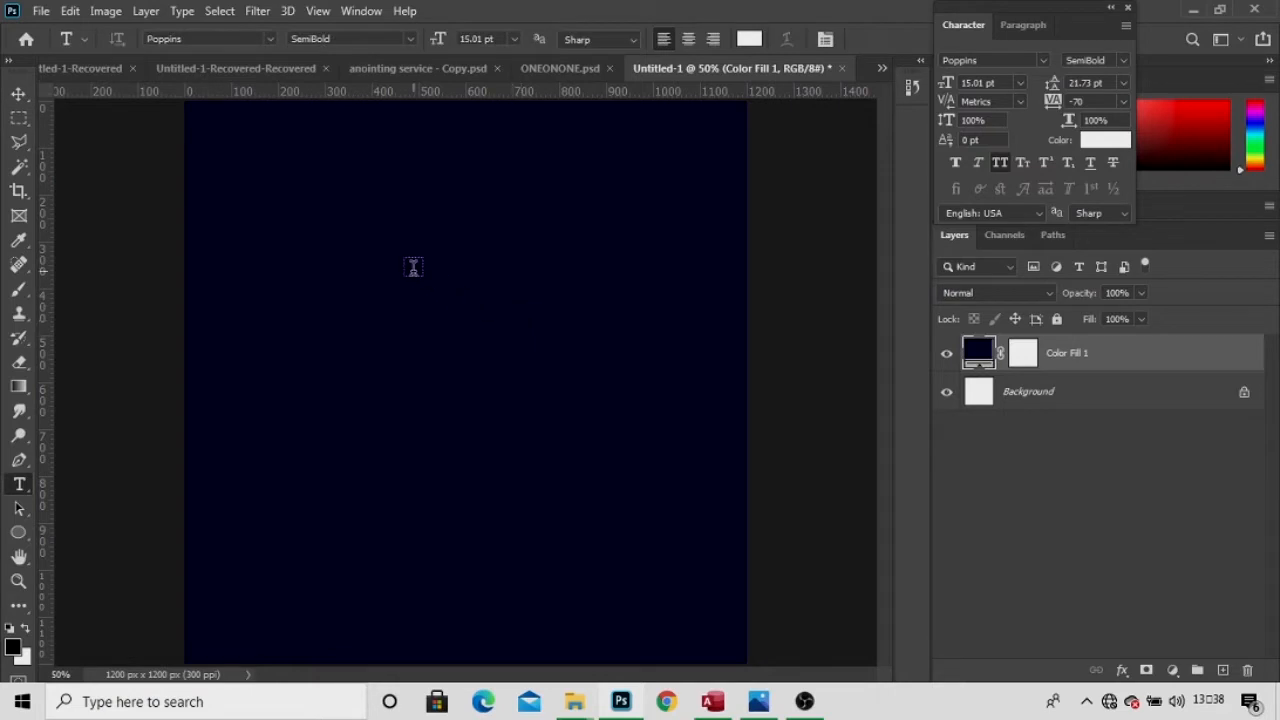
click(360, 233)
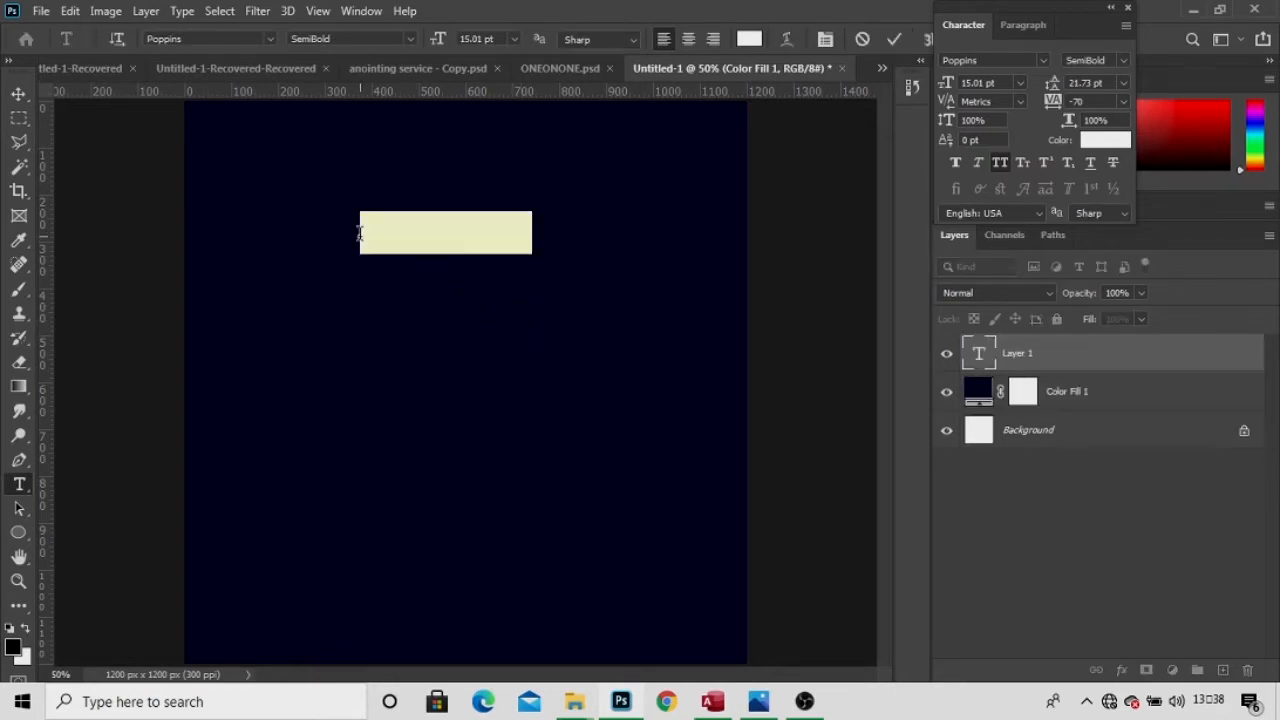
key(BackSpace)
text(G)
key(ctrl+a)
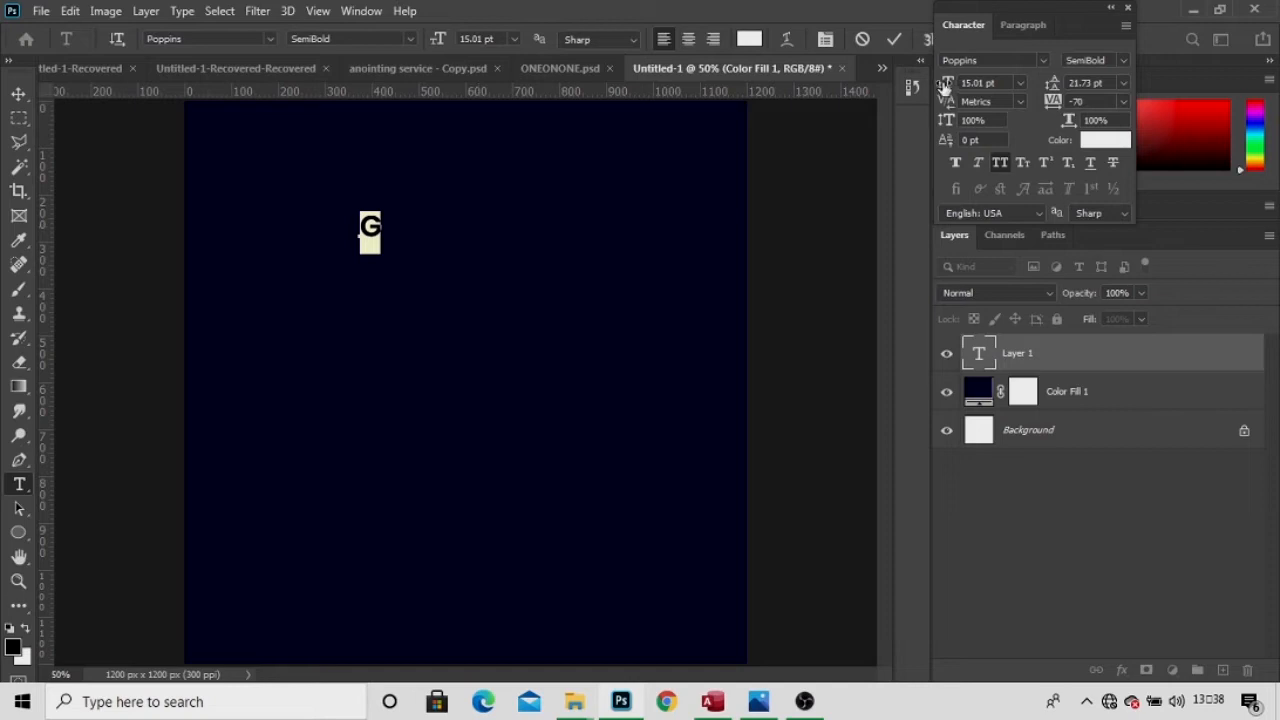
drag(946, 84, 996, 88)
click(901, 38)
Change the G's font to Montserrat Black, commit it, and move it to the left-middle.
click(995, 59)
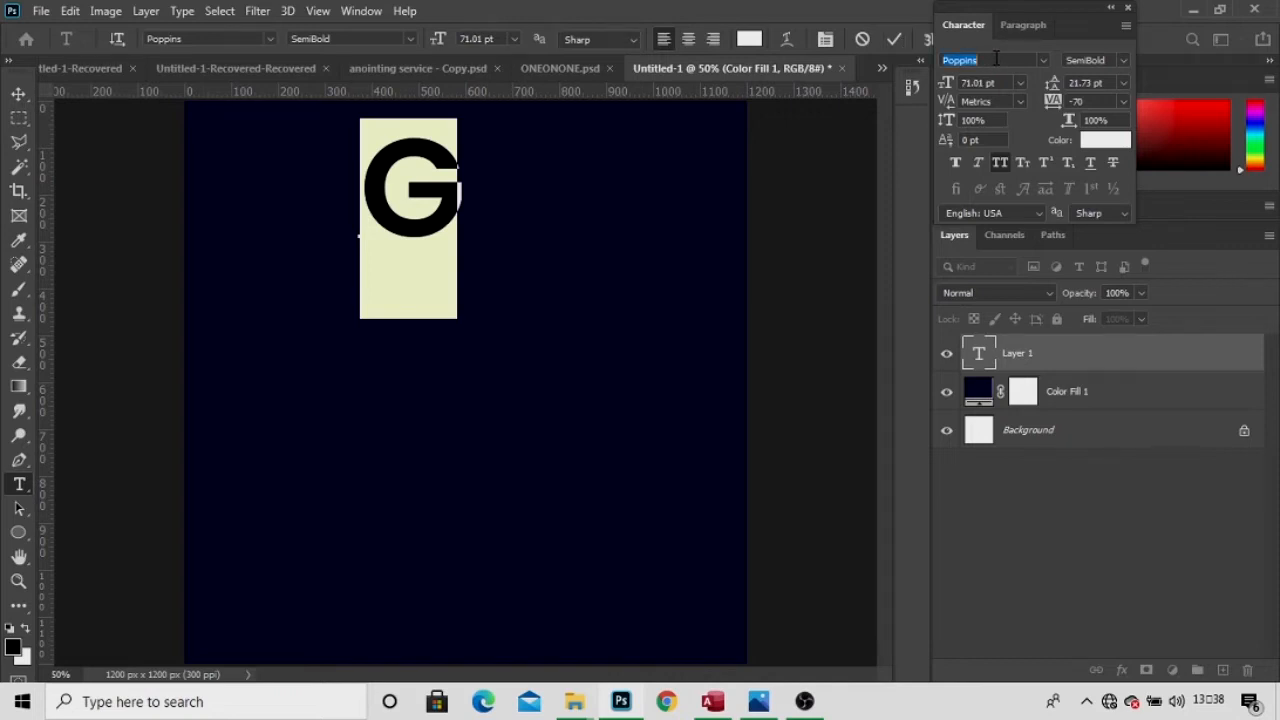
key(BackSpace)
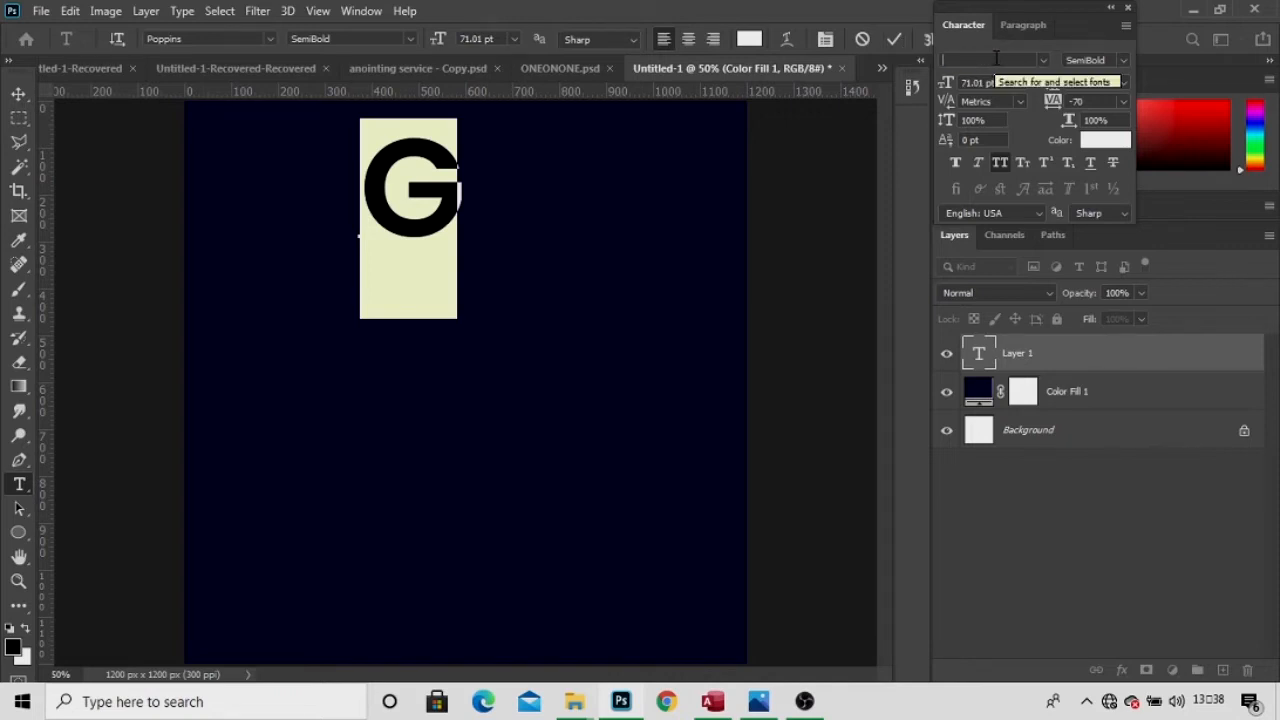
text(MONTS)
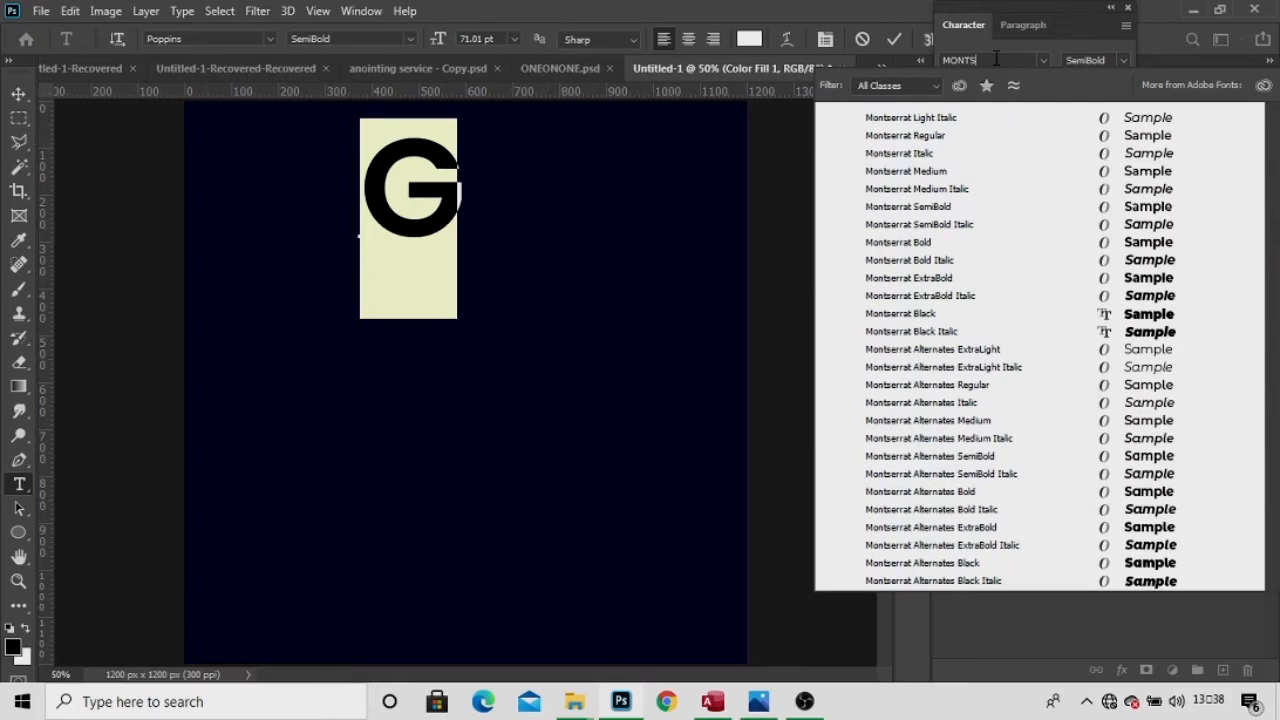
click(996, 313)
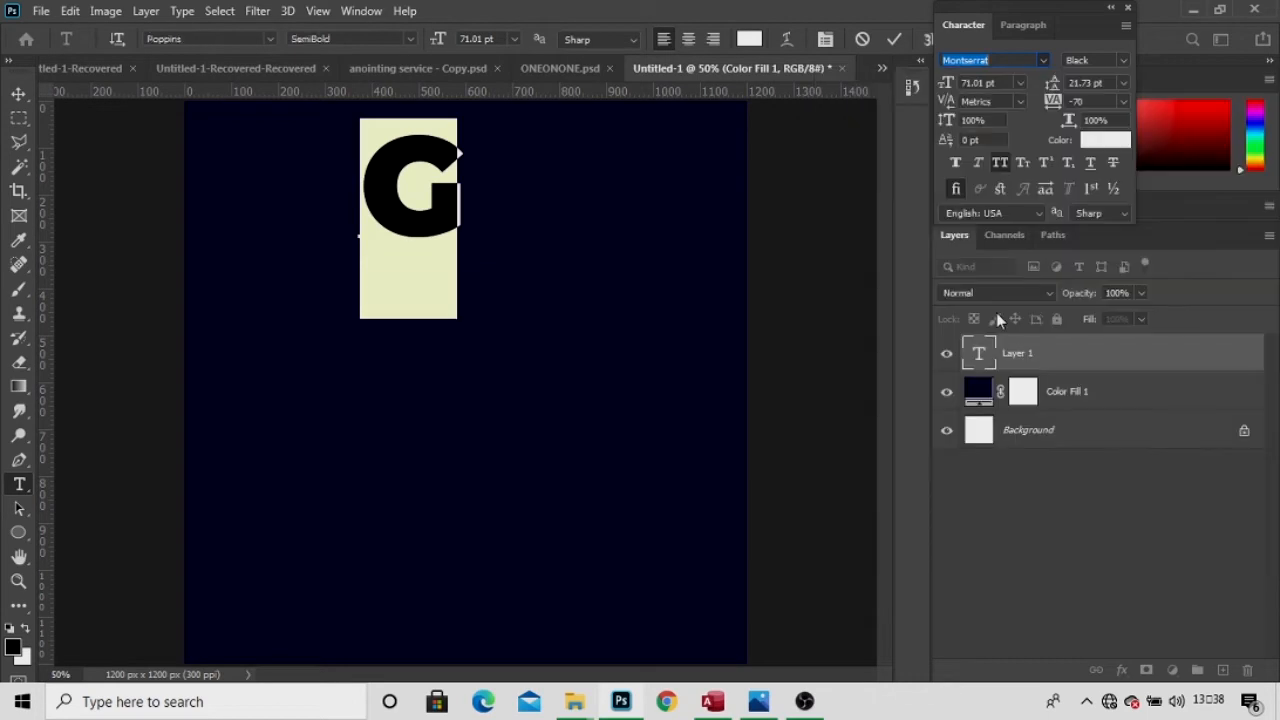
click(898, 40)
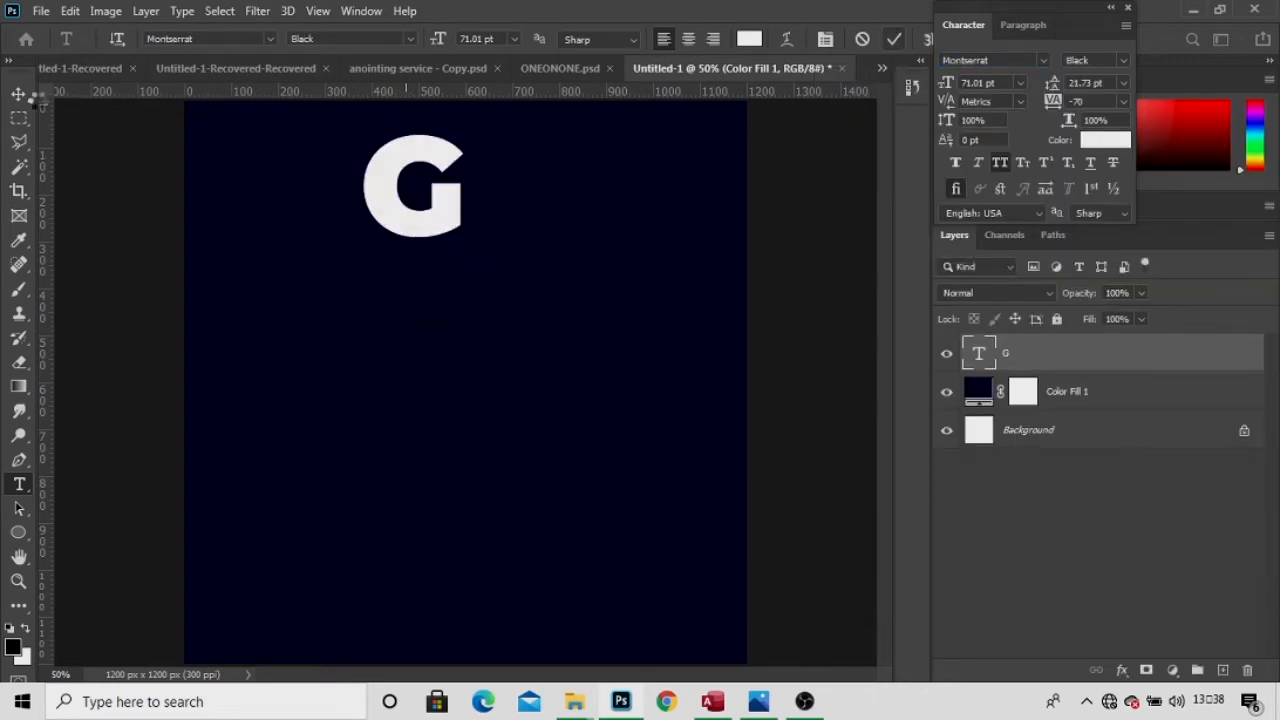
click(19, 94)
drag(405, 213, 298, 374)
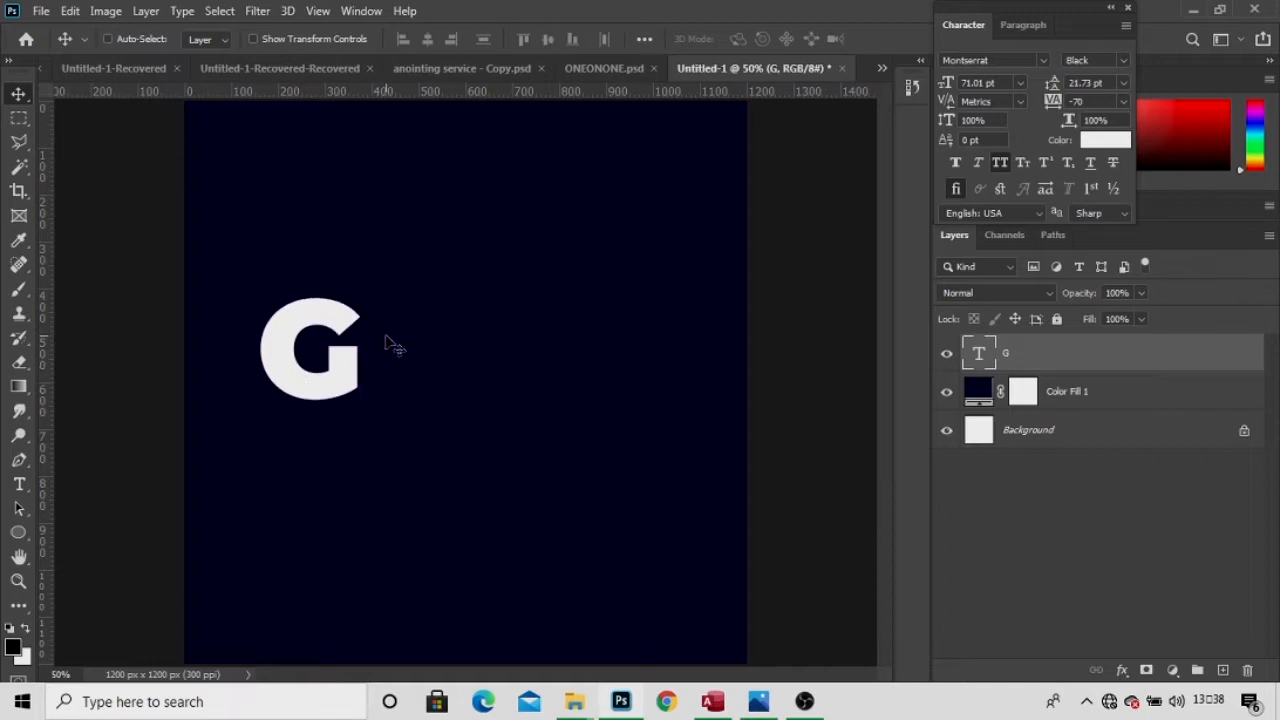
Duplicate the G layer and place the copy right beside the original.
key(ctrl)
key(ctrl+j)
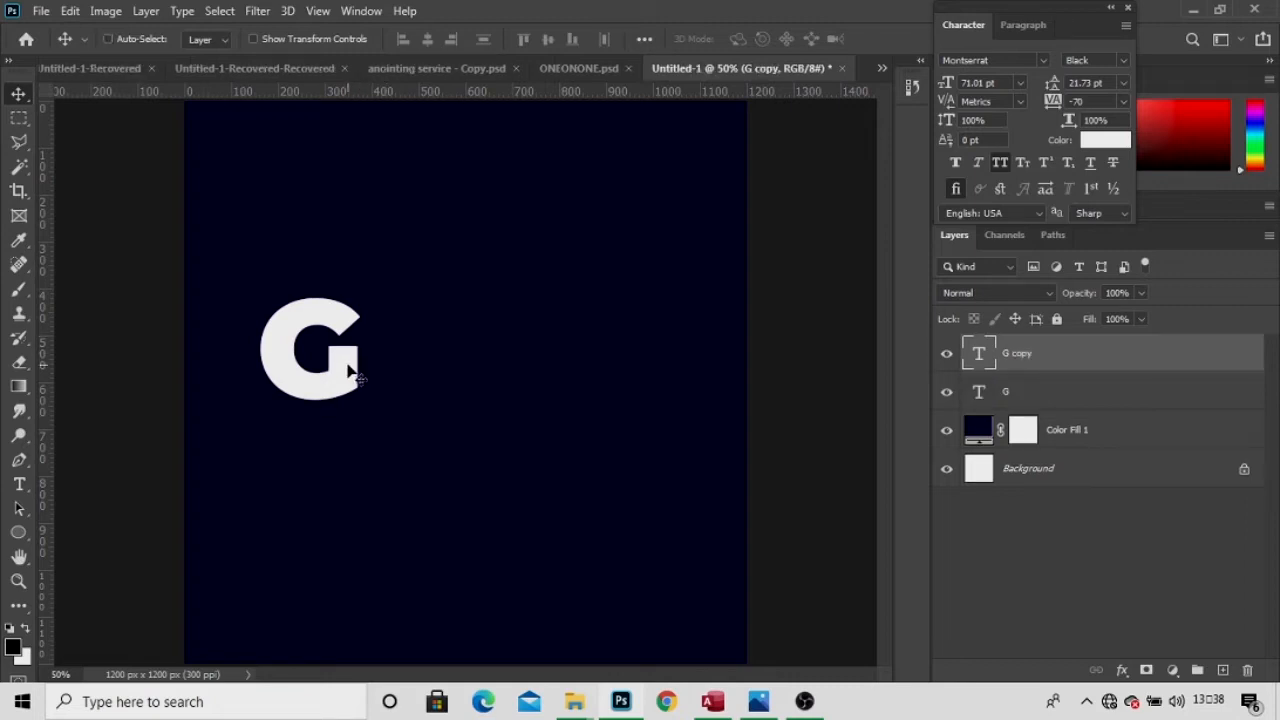
drag(350, 372, 456, 372)
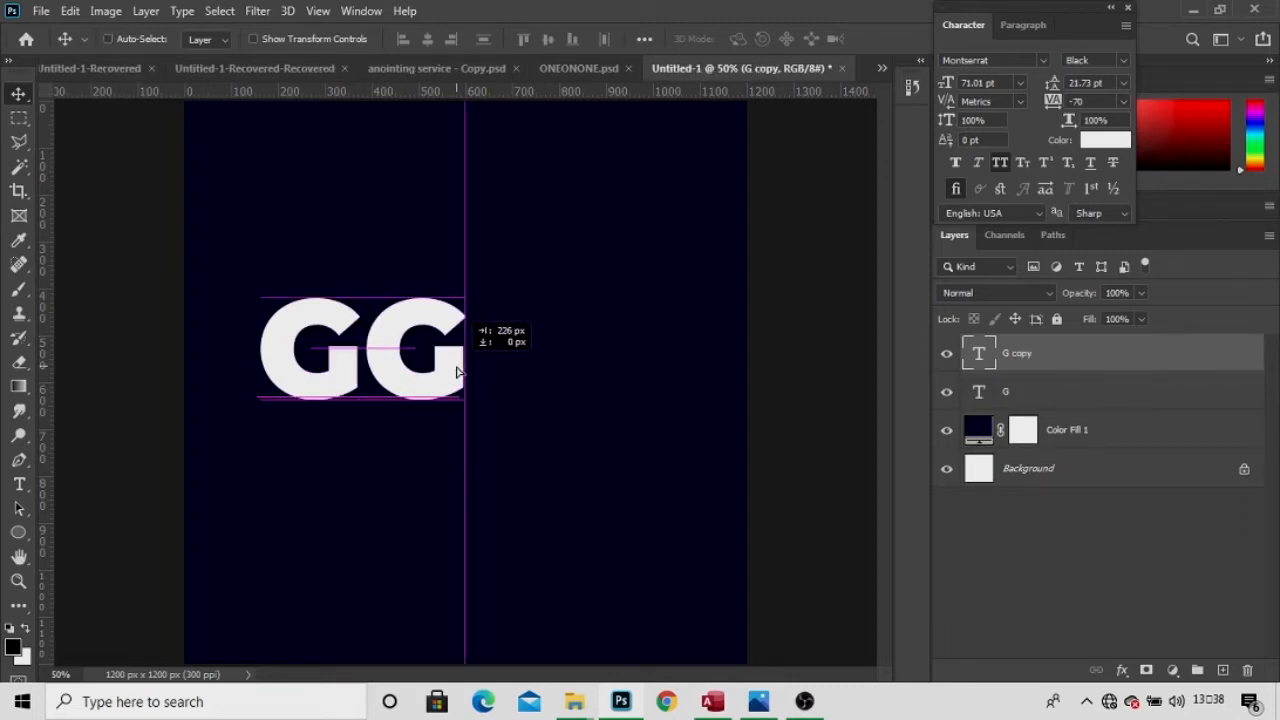
Retype the copy as the letter l, commit, and drag a duplicate of it further right.
key(t)
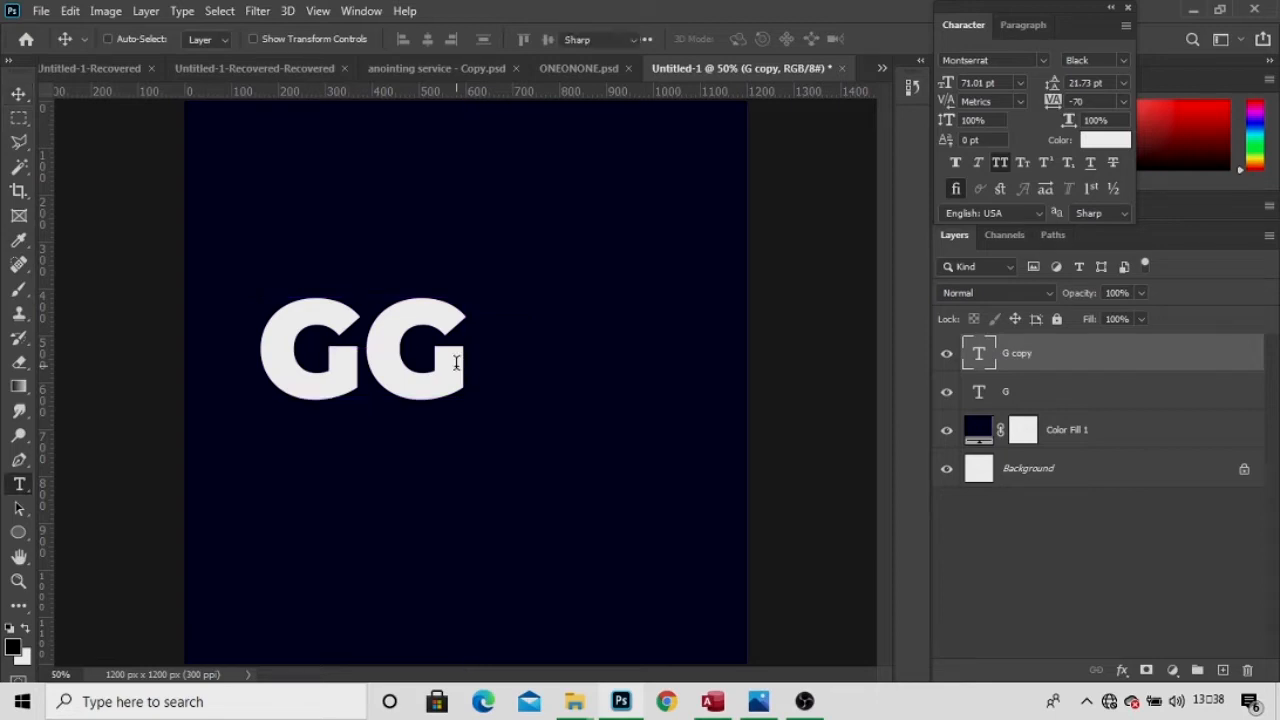
click(456, 365)
key(ctrl+a)
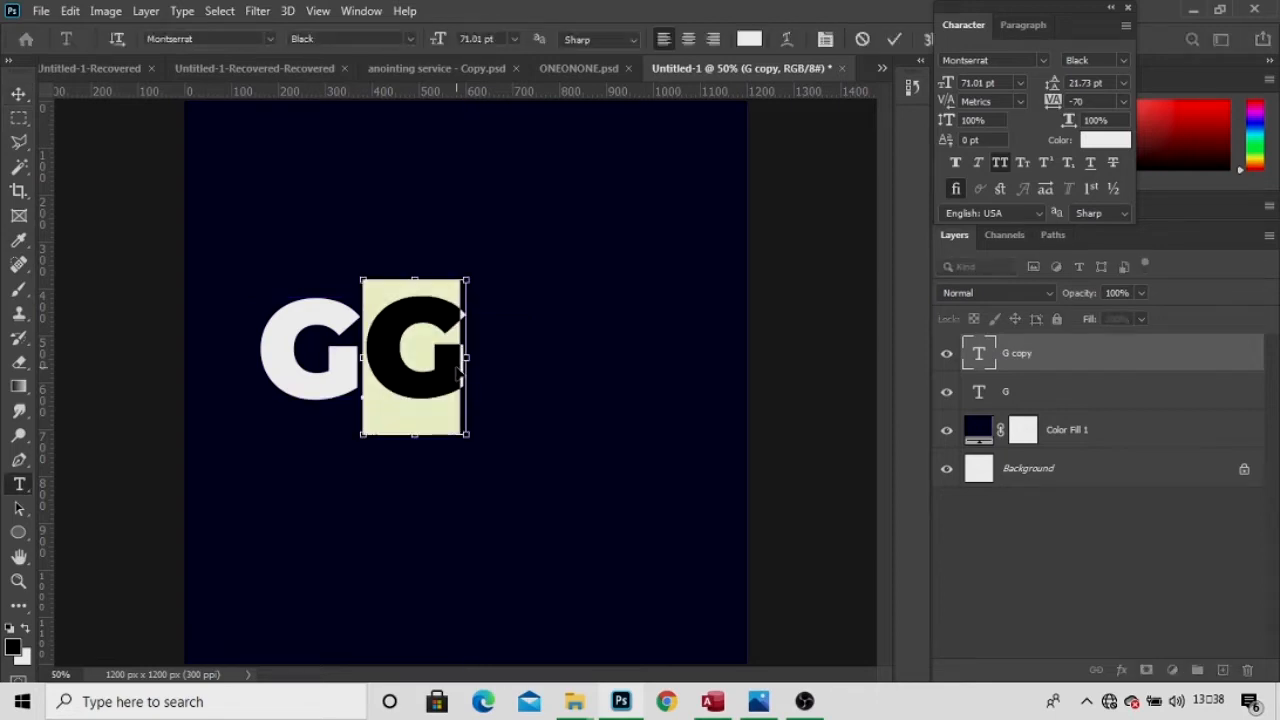
key(Left)
key(Delete)
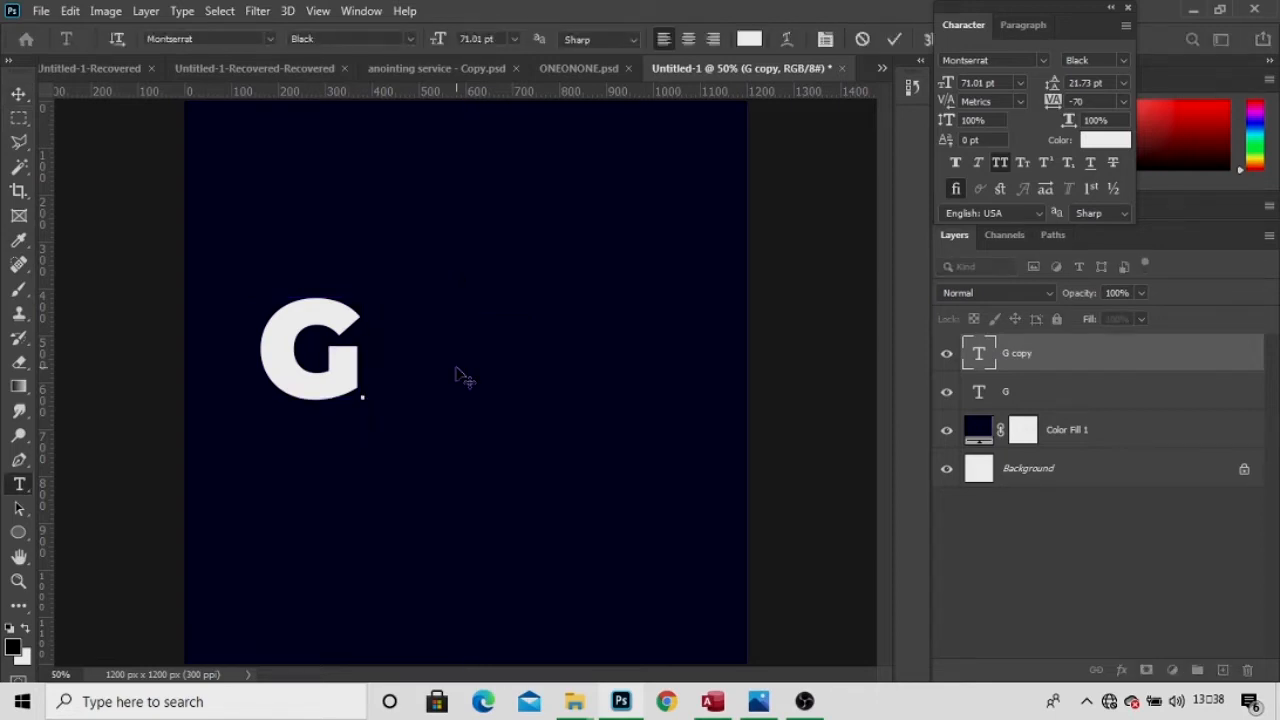
text(L)
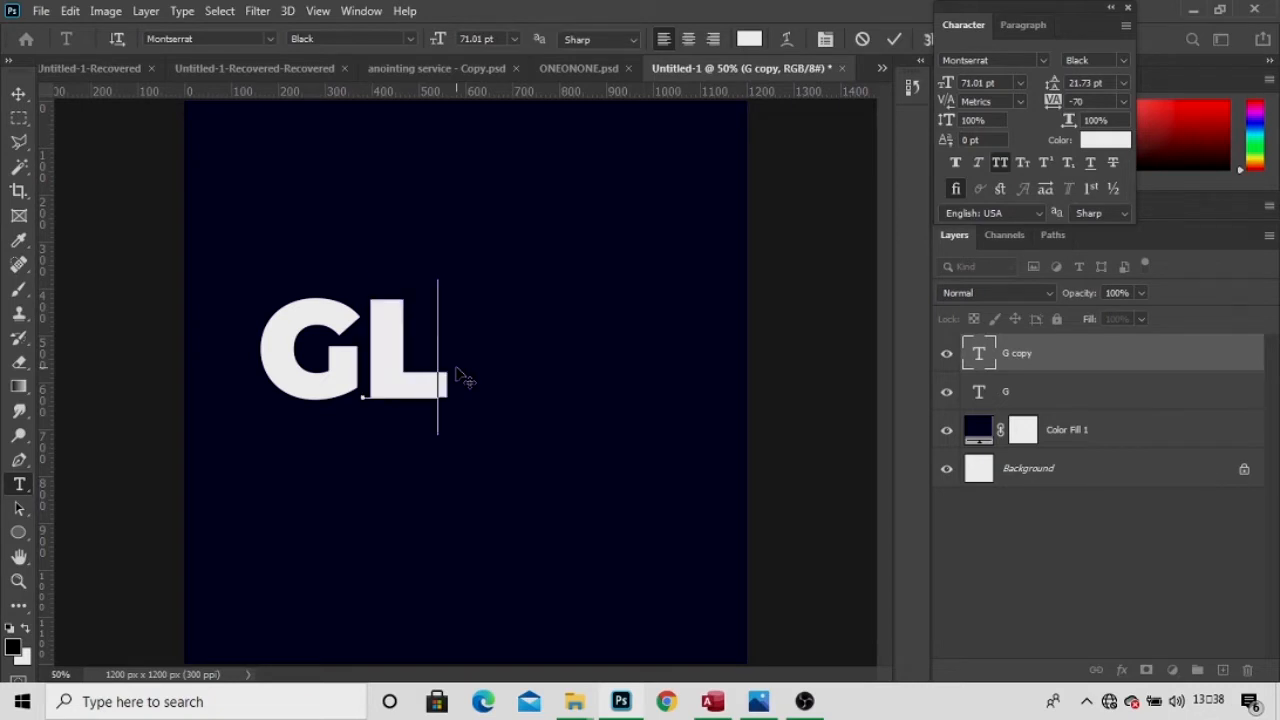
double_click(451, 367)
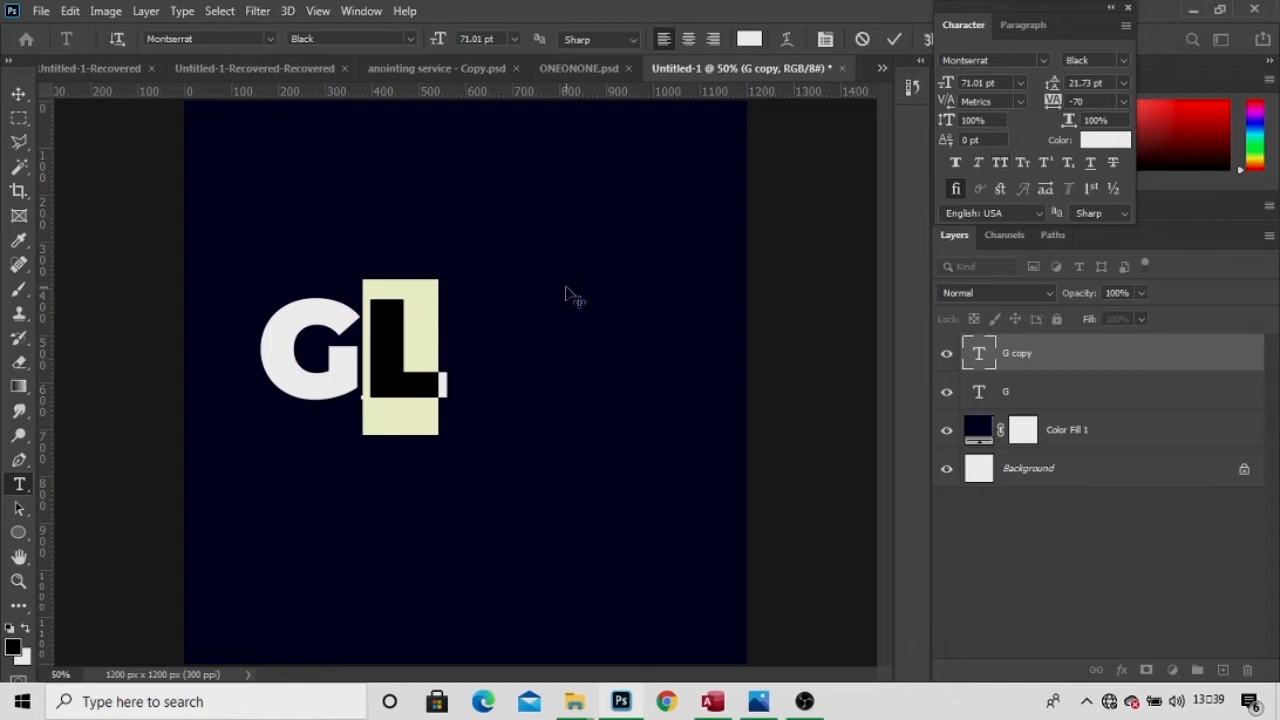
click(444, 365)
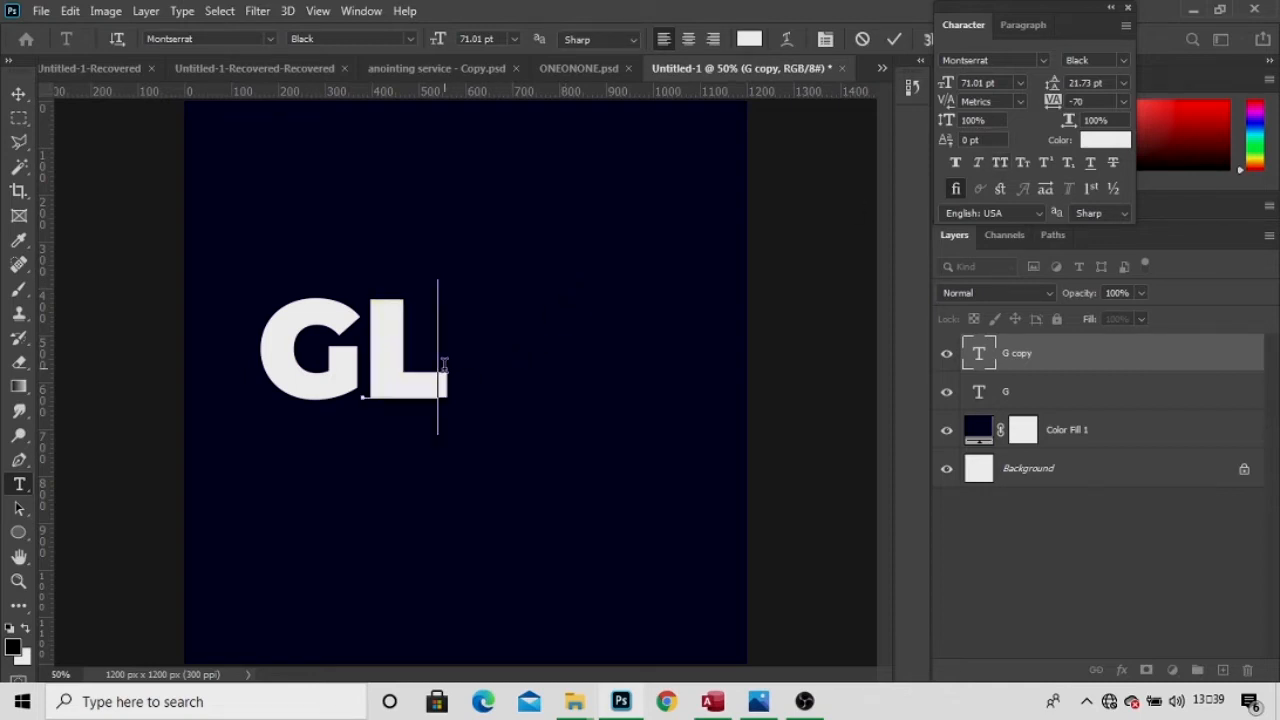
key(BackSpace)
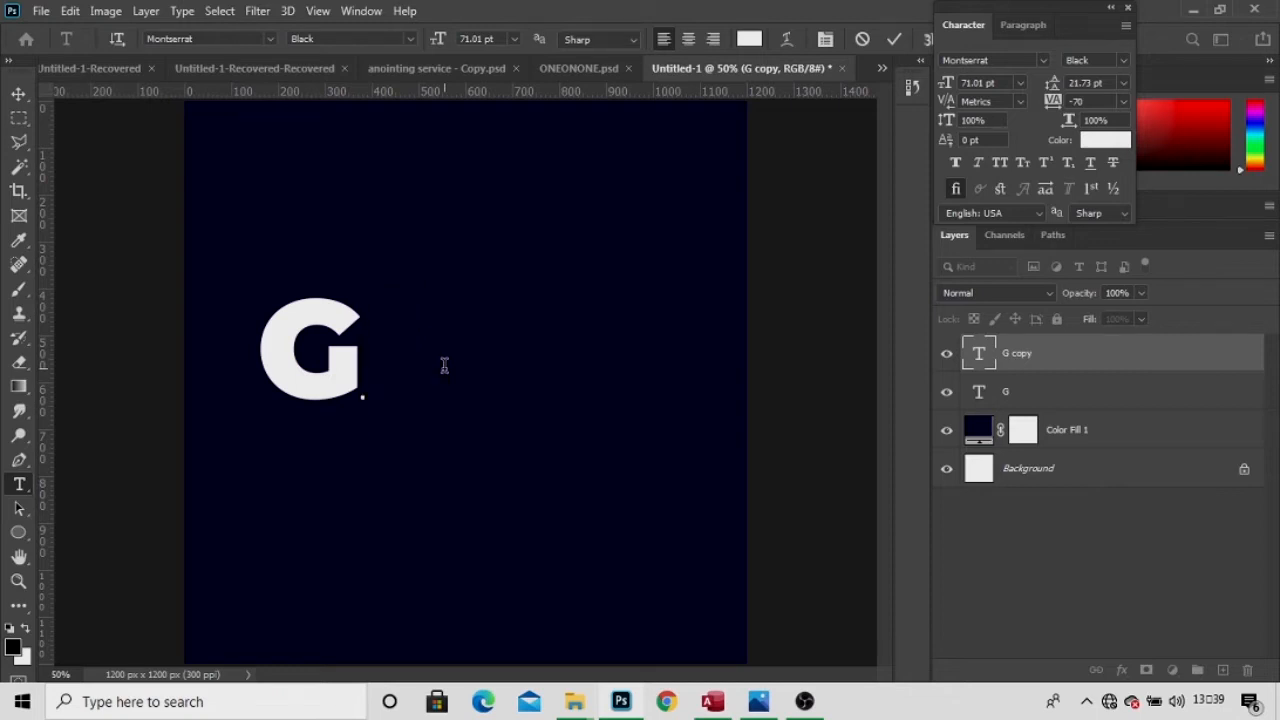
text(l)
click(892, 40)
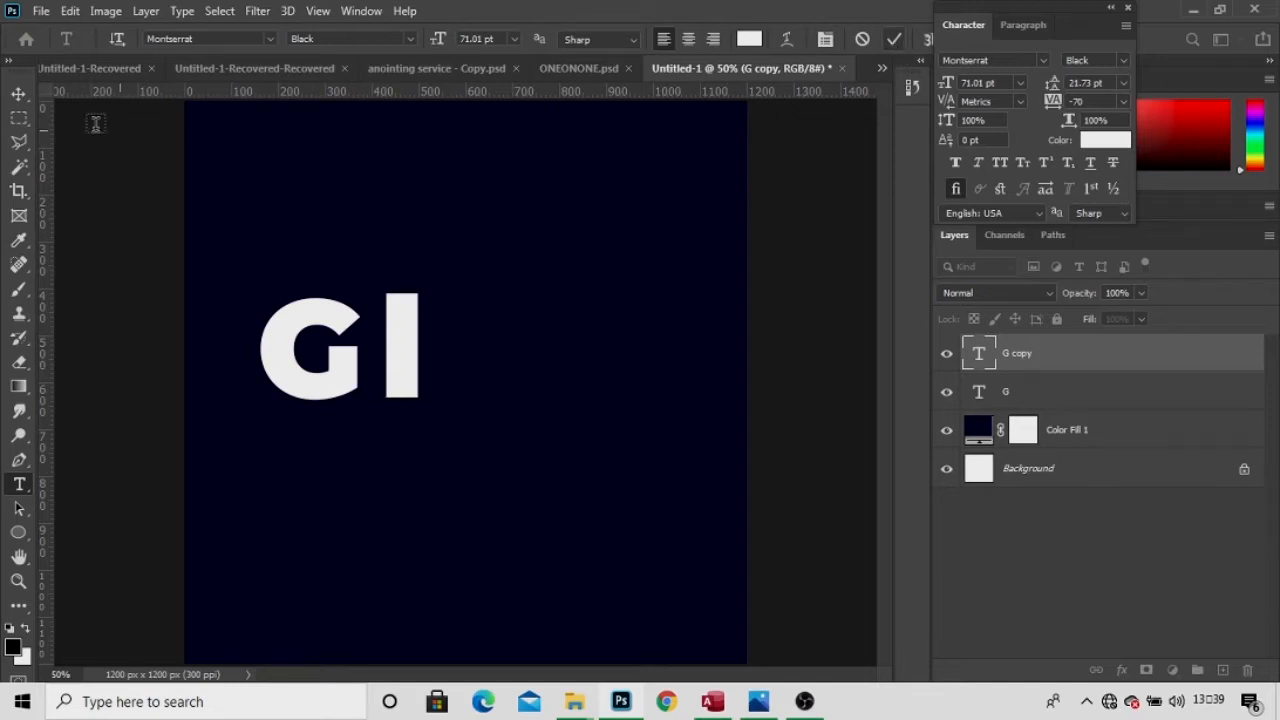
click(22, 94)
drag(394, 329, 489, 331)
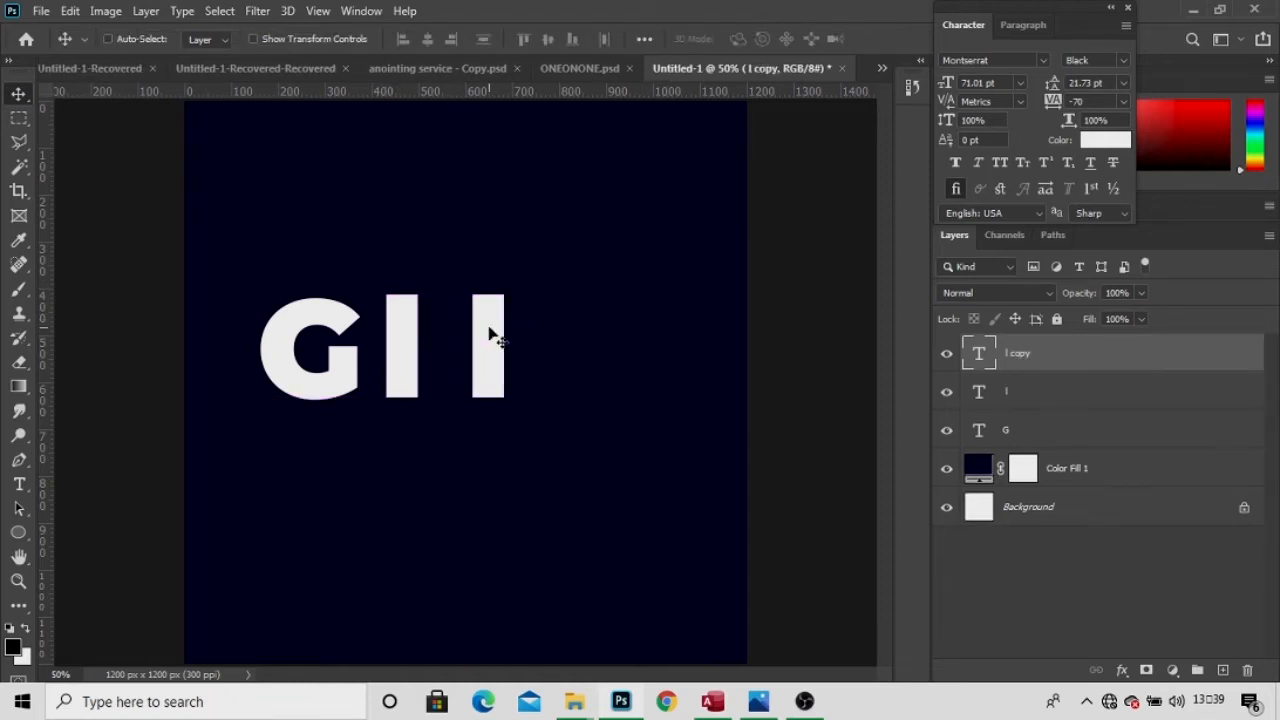
Retype the duplicated l as the letter o.
key(ctrl+a)
key(ctrl+d)
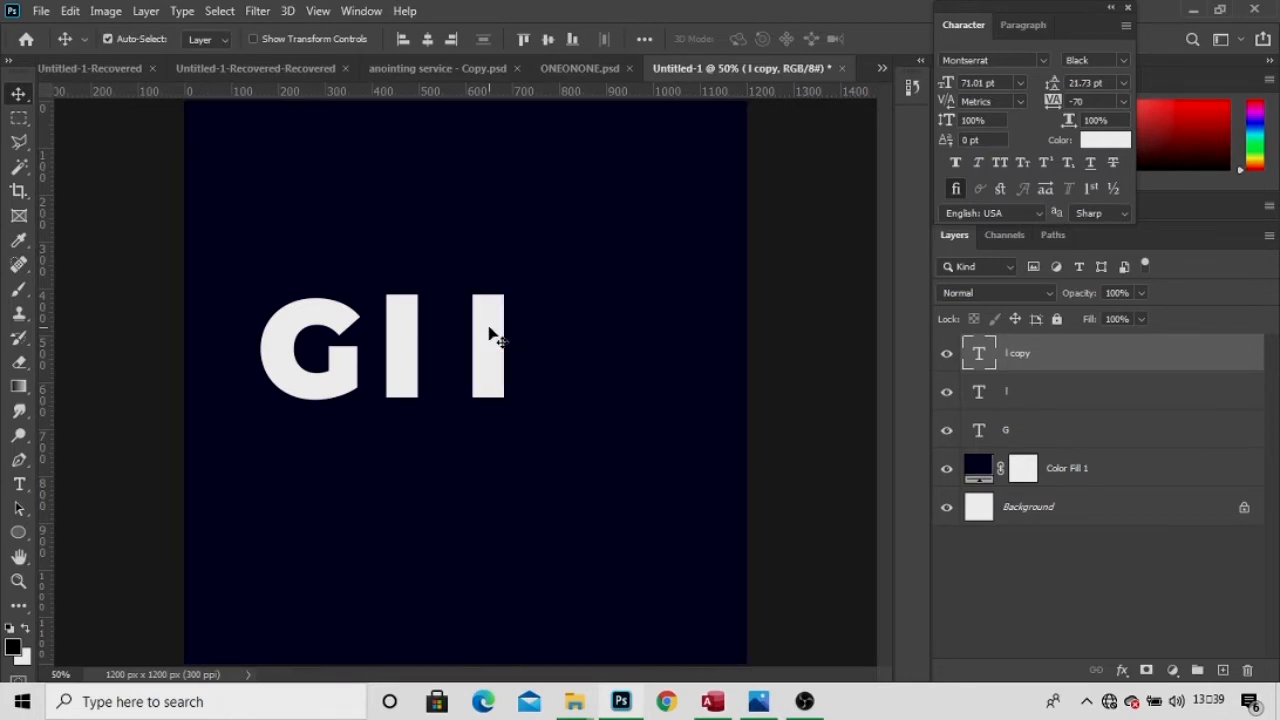
key(t)
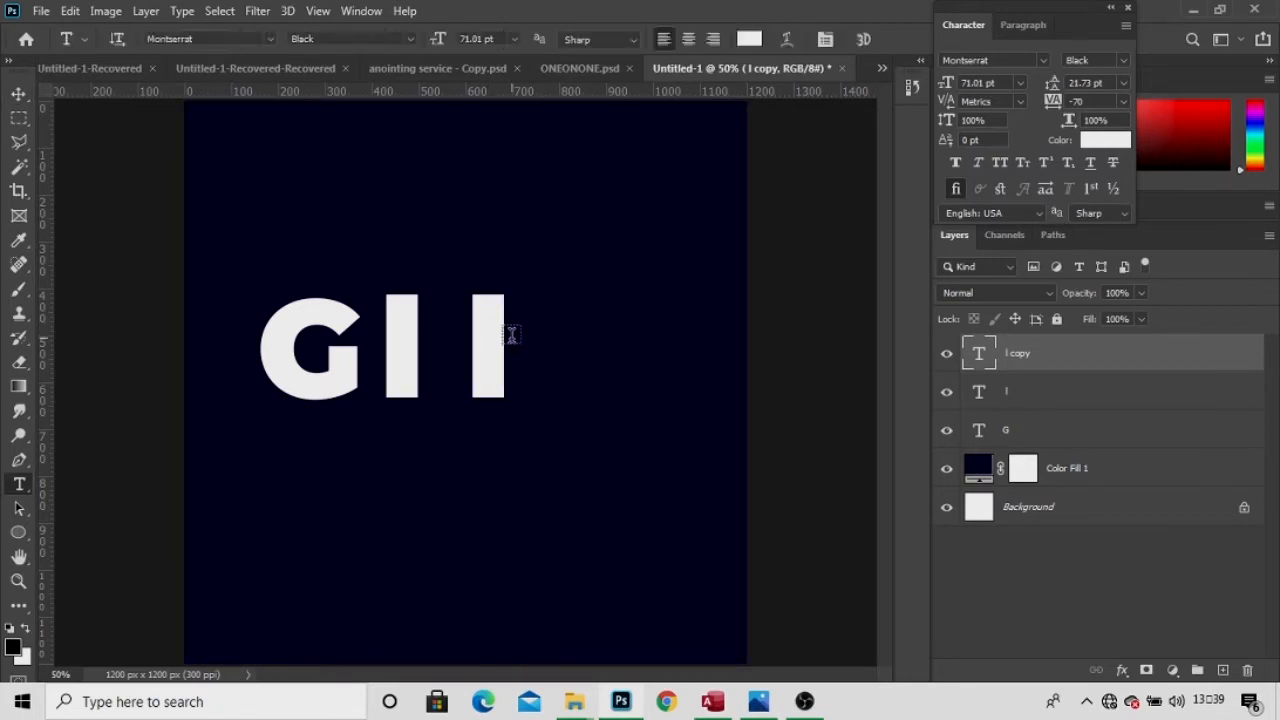
click(500, 340)
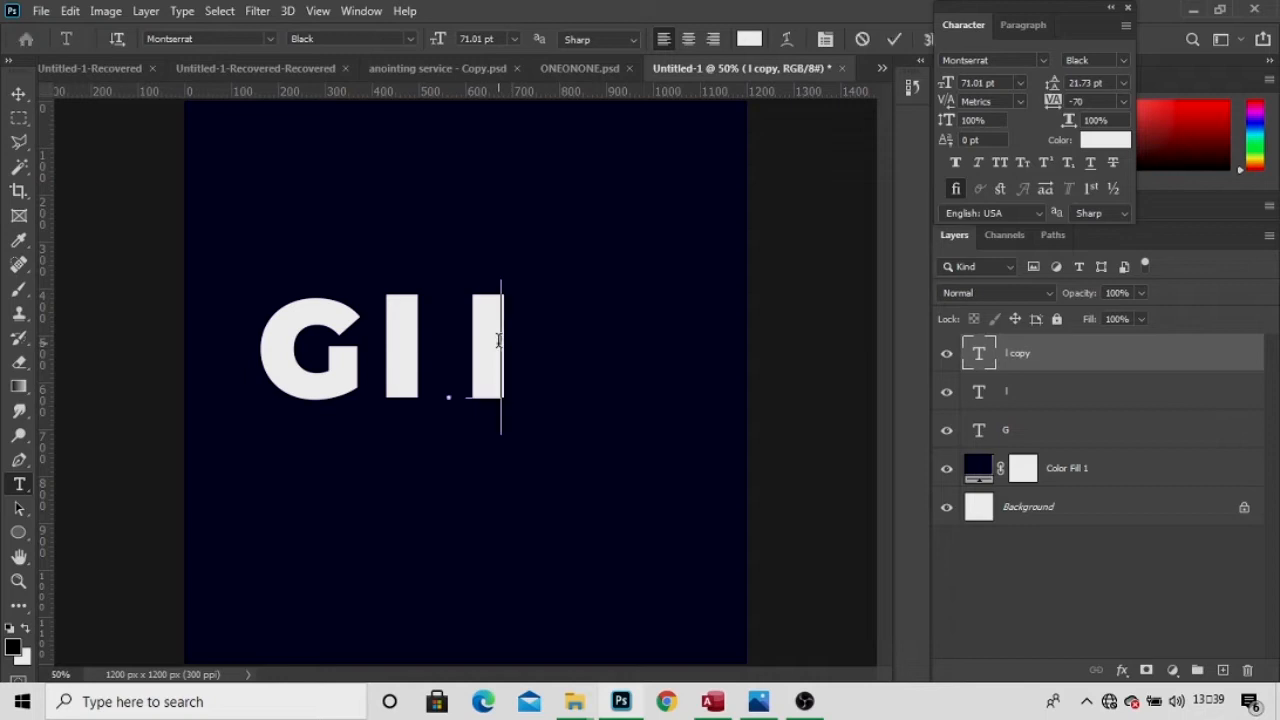
key(ctrl+a)
key(BackSpace)
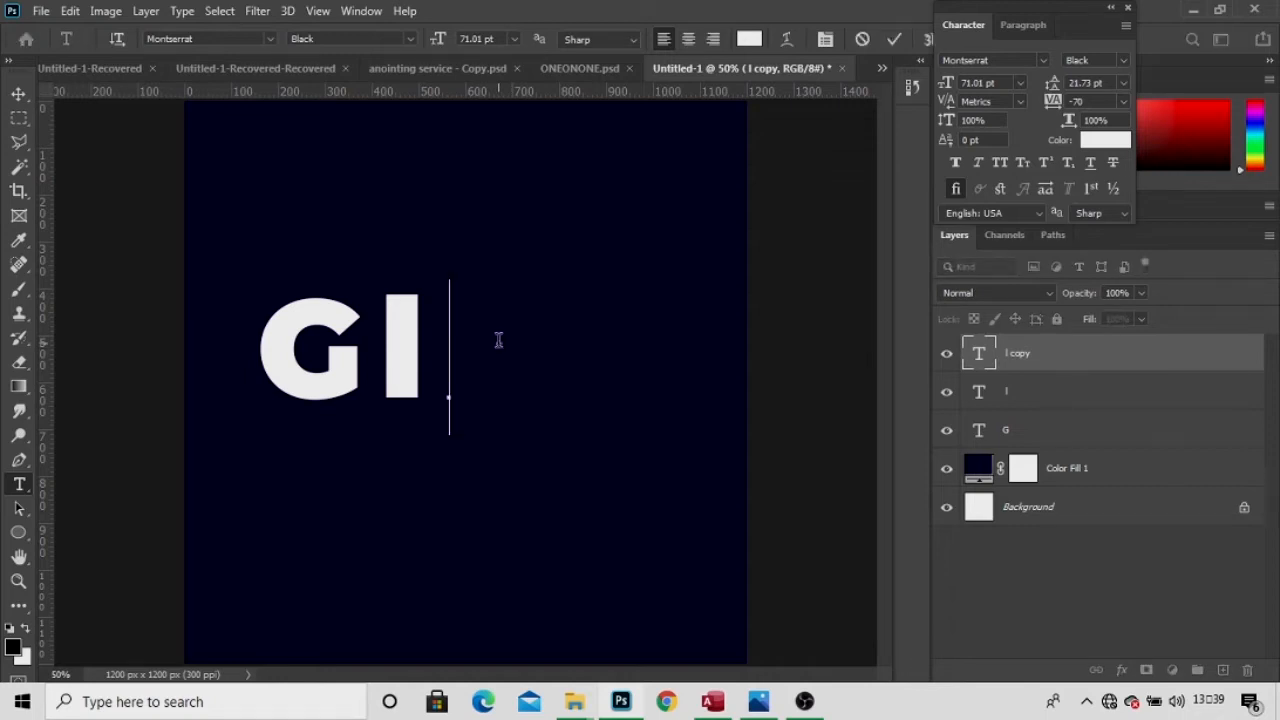
text(o)
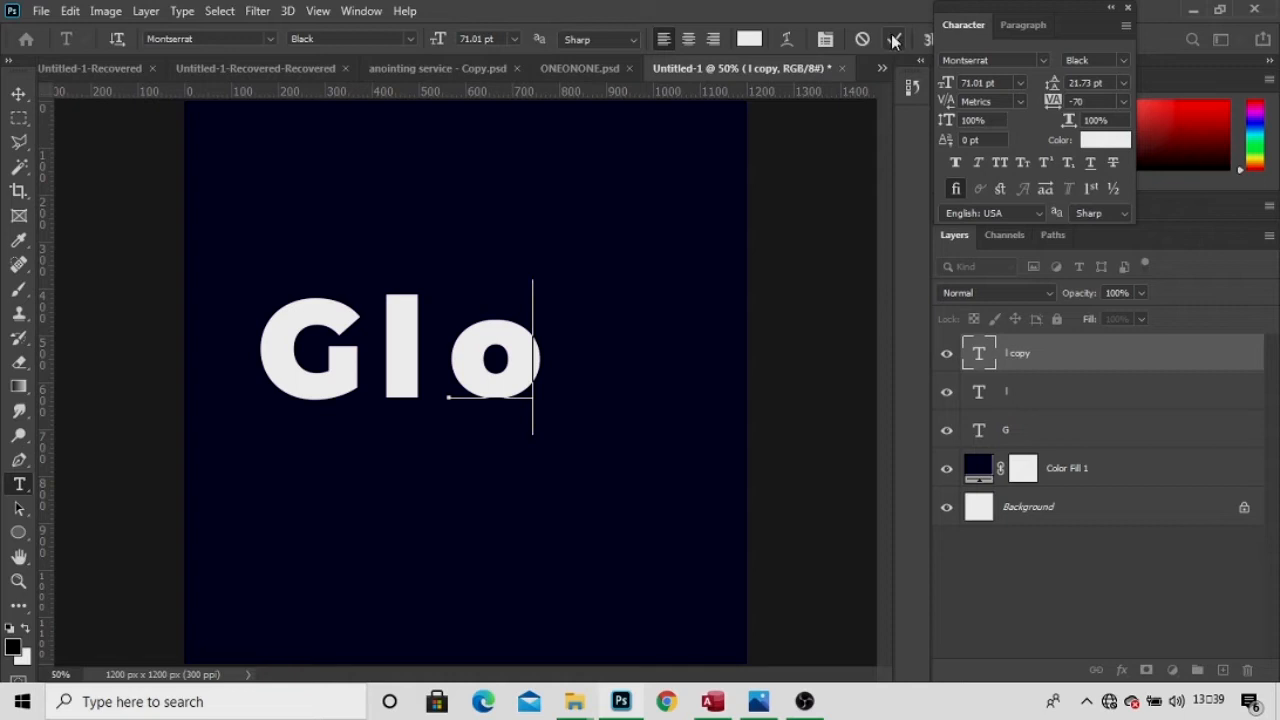
click(893, 40)
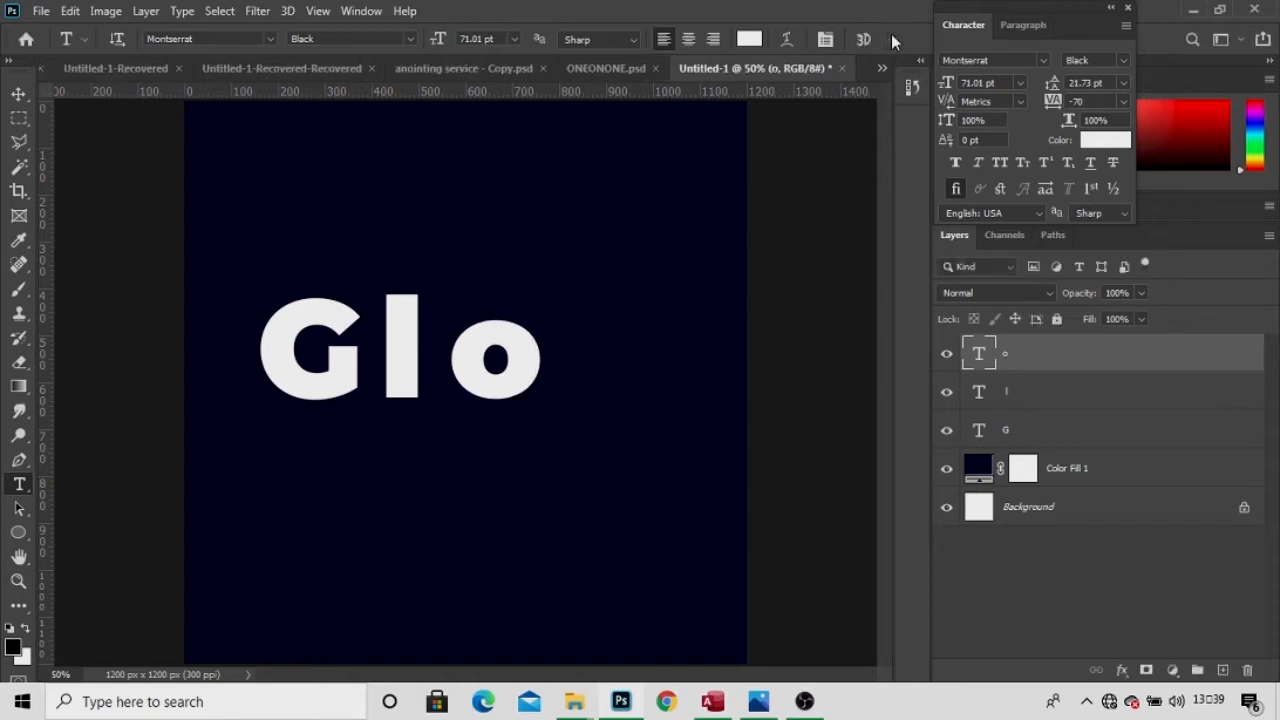
Duplicate the o to its right and retype the copy as r.
click(19, 93)
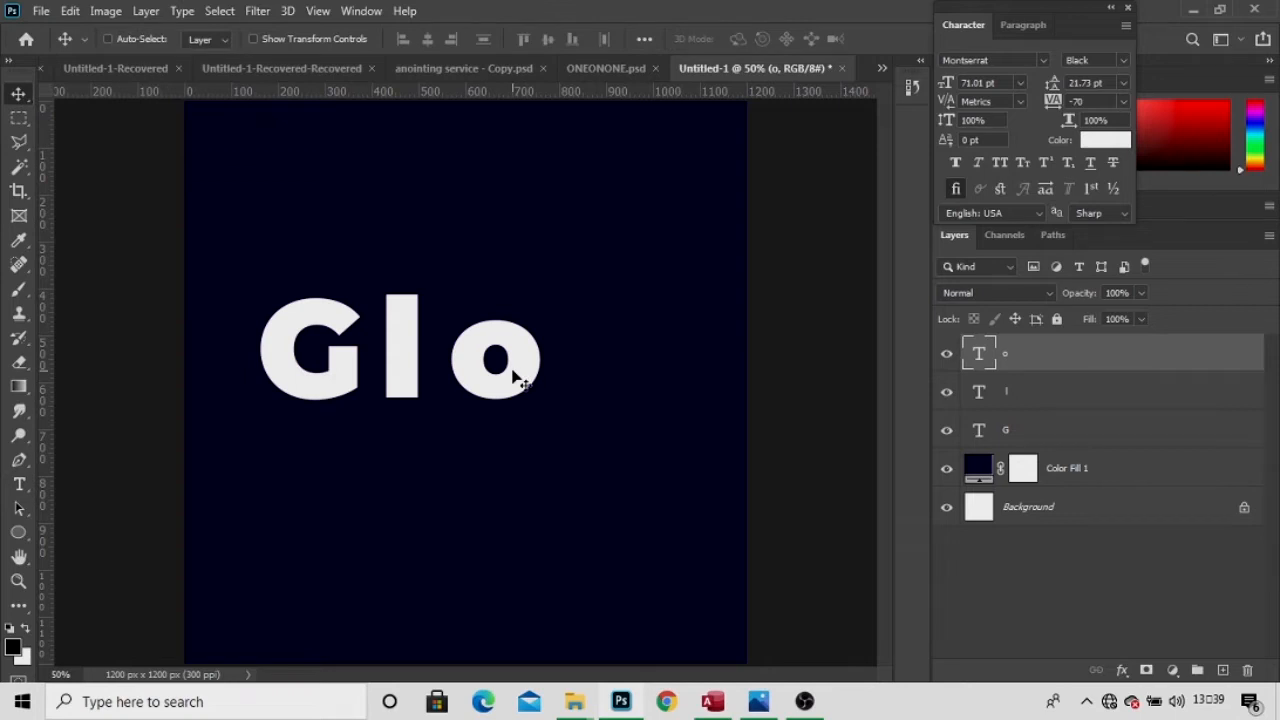
drag(514, 370, 615, 370)
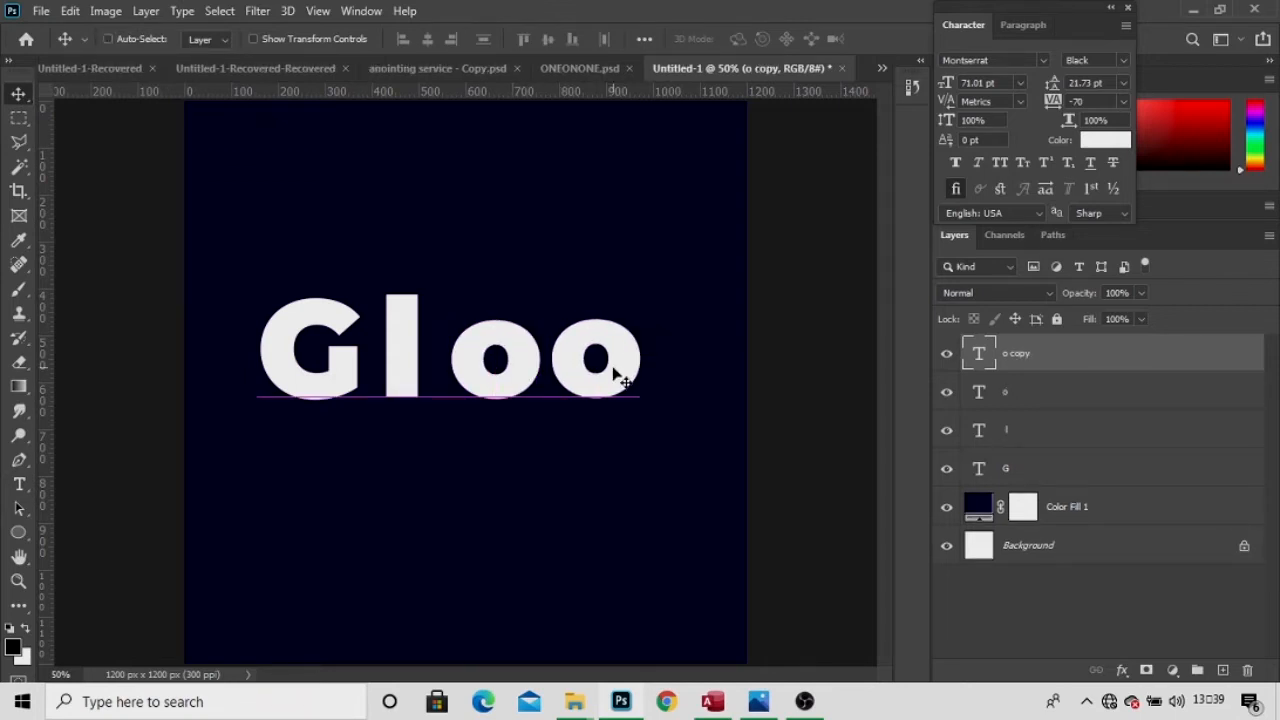
key(t)
click(613, 363)
key(ctrl+a)
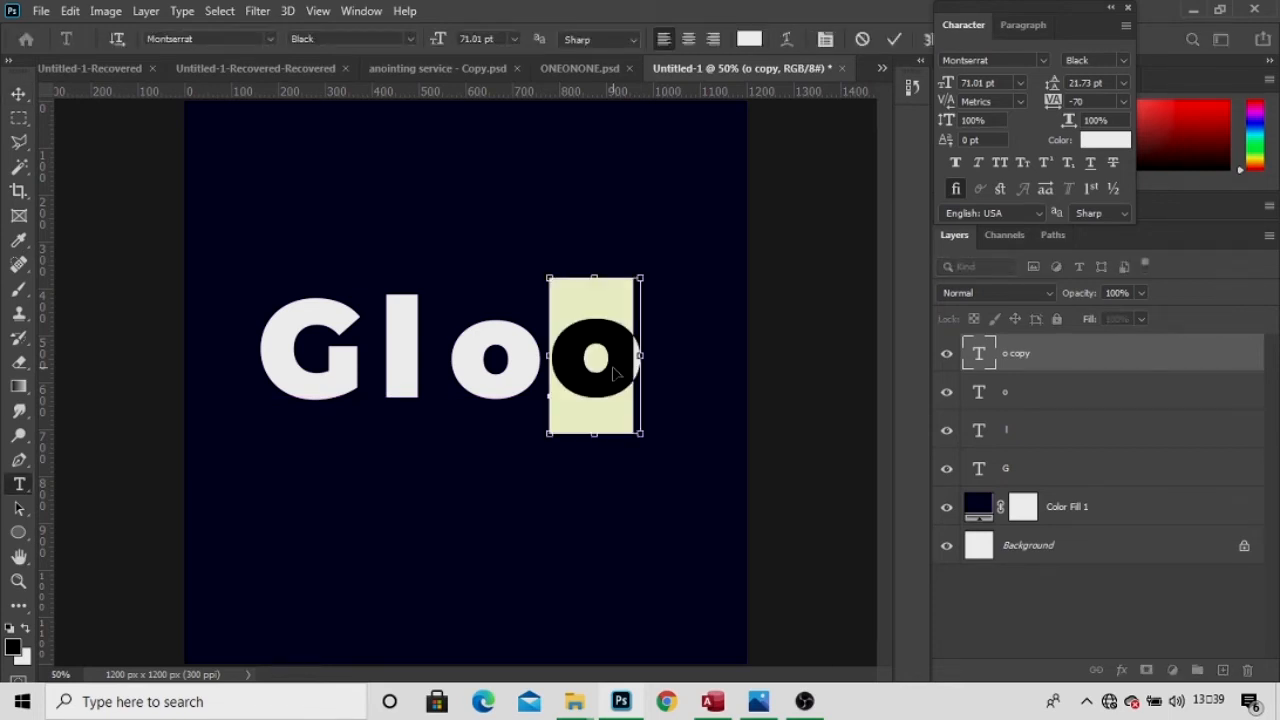
key(BackSpace)
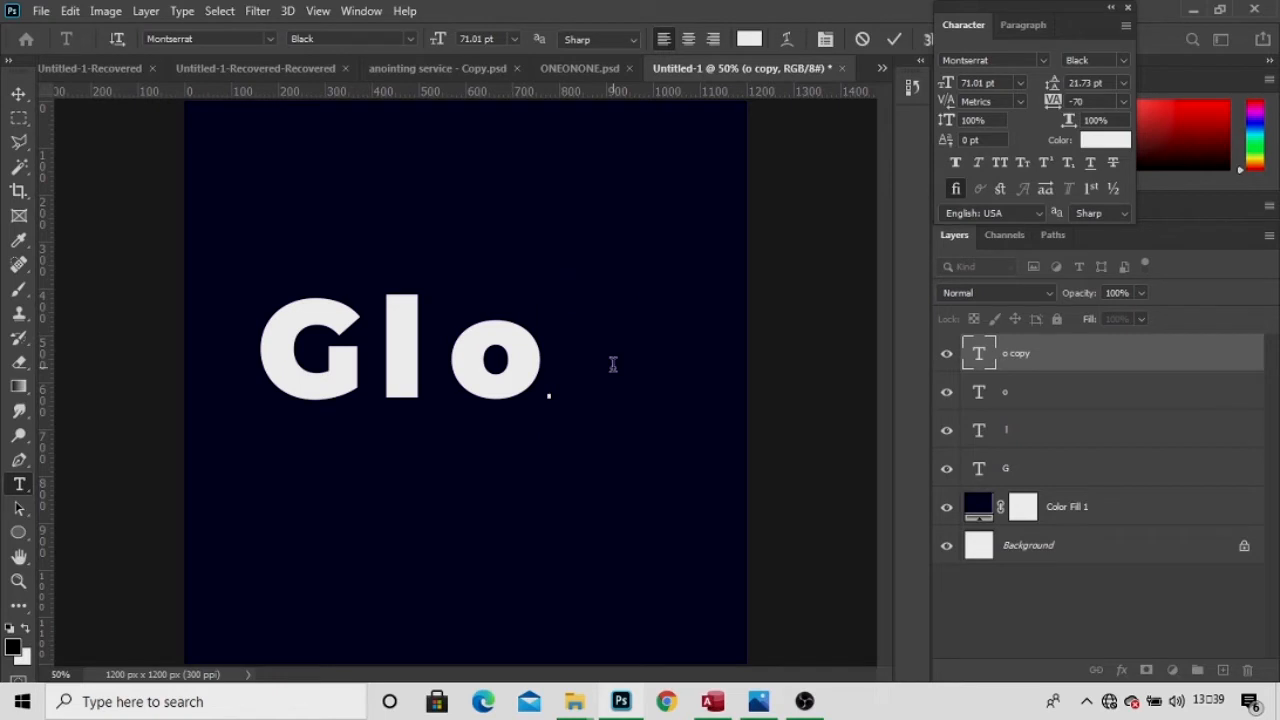
text(r)
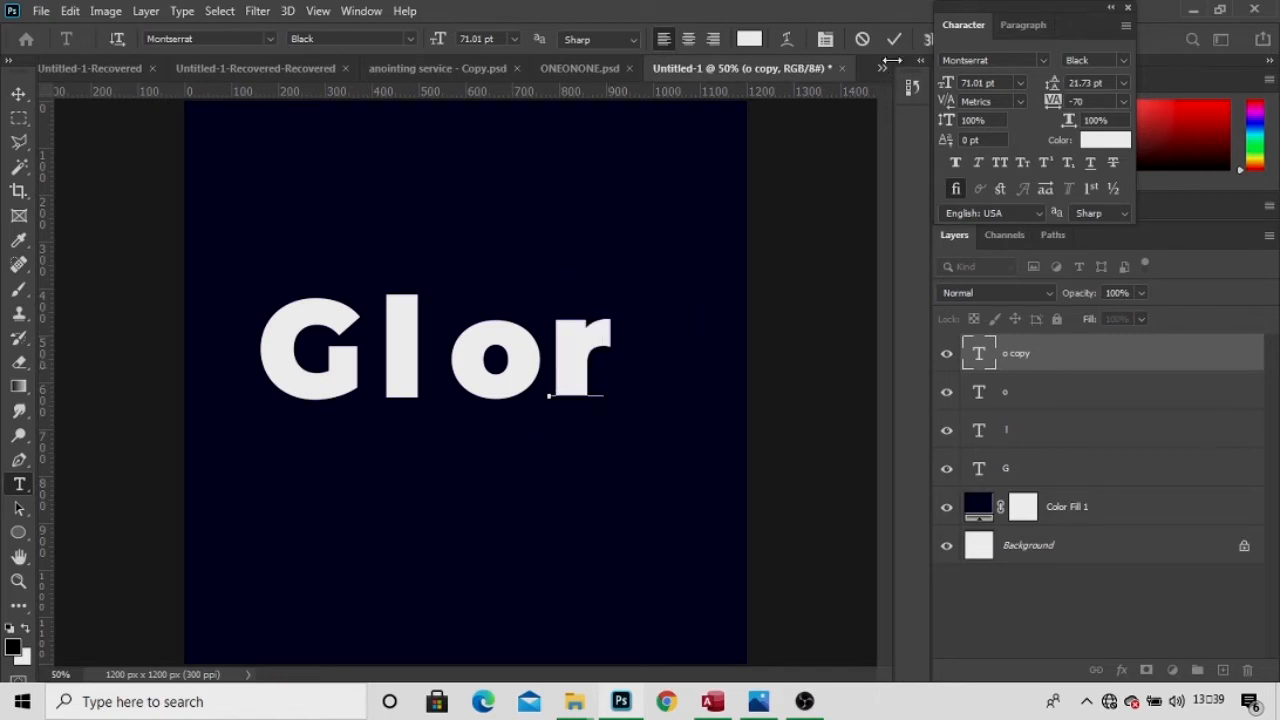
click(887, 48)
Duplicate the r to its right and retype the copy as y.
click(18, 93)
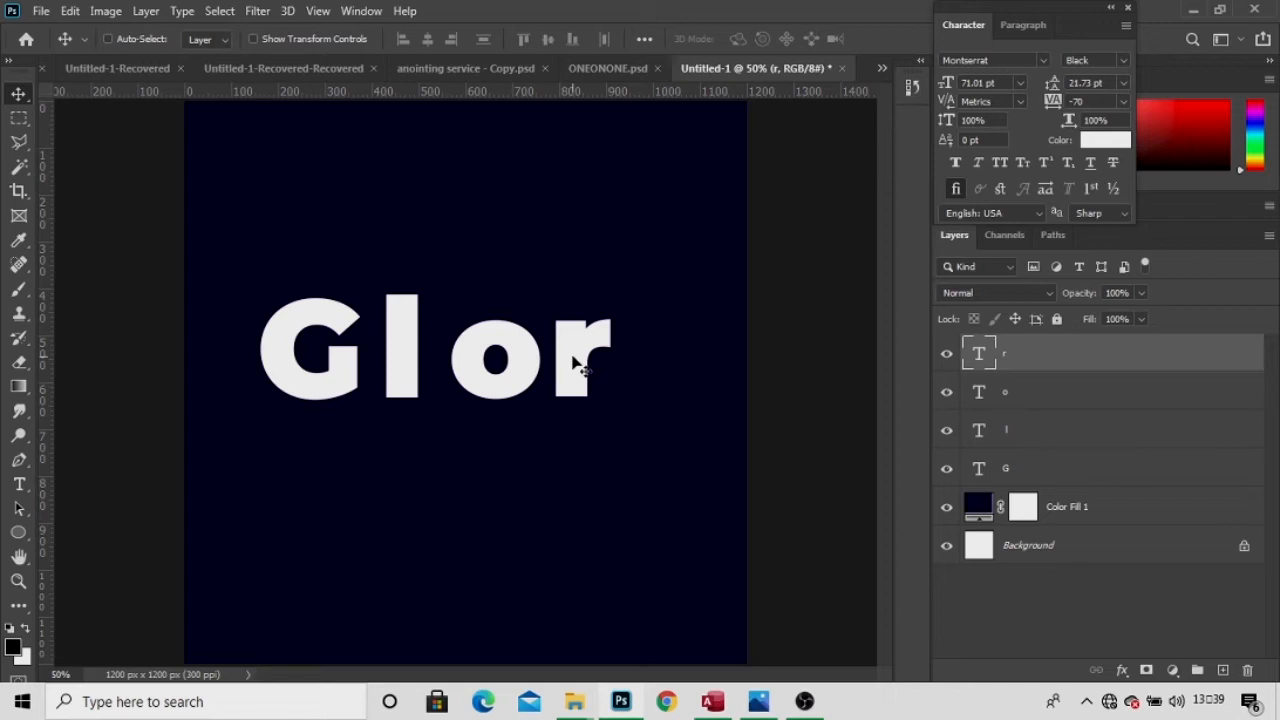
drag(577, 366, 668, 364)
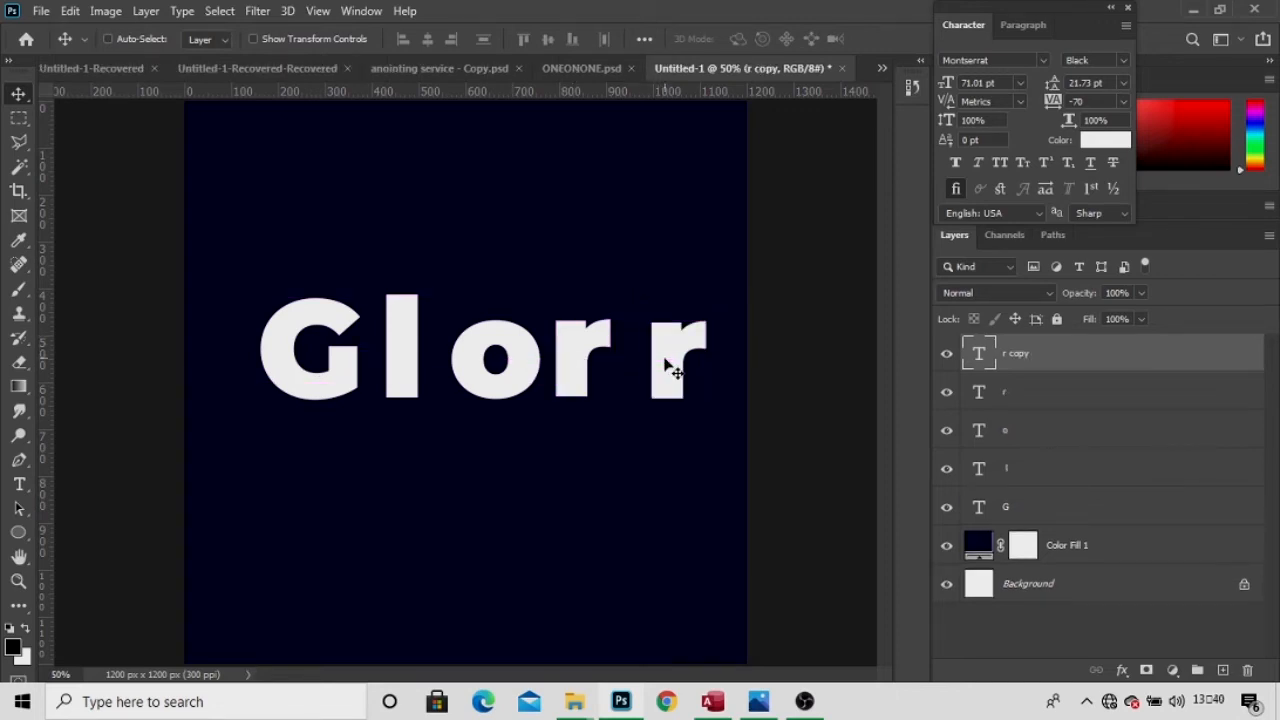
key(t)
click(688, 365)
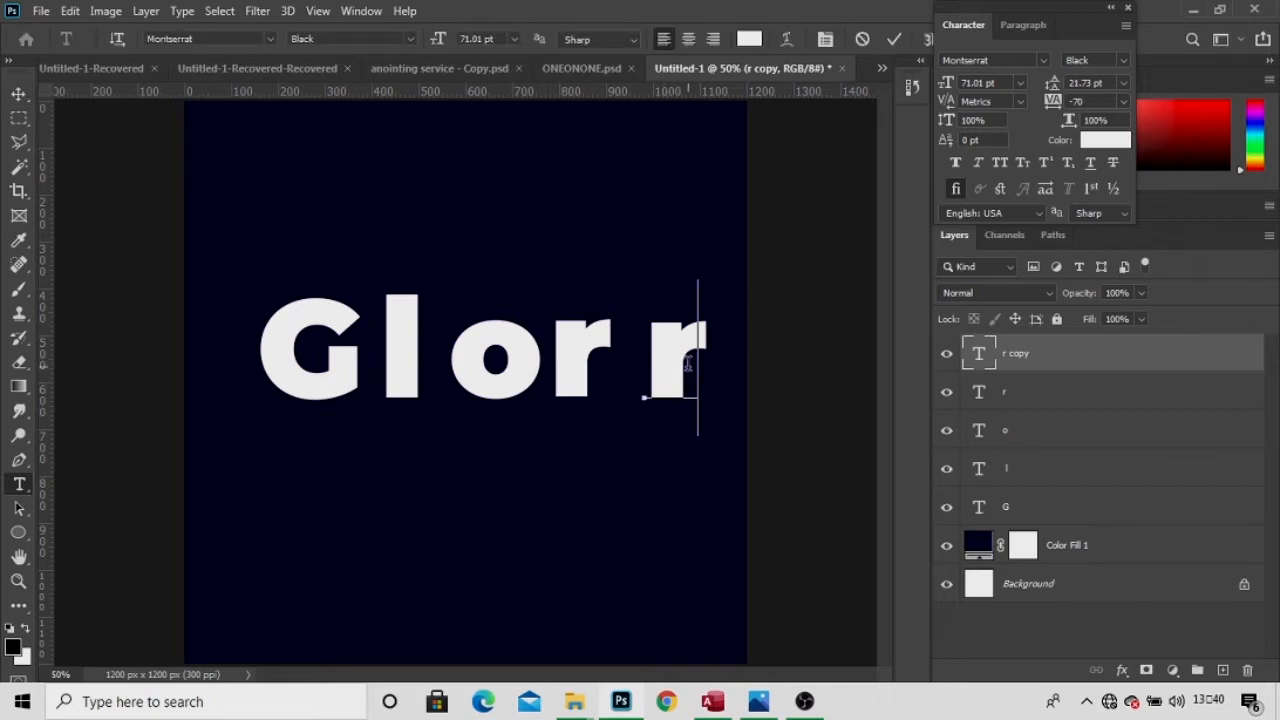
key(ctrl+a)
key(BackSpace)
text(y)
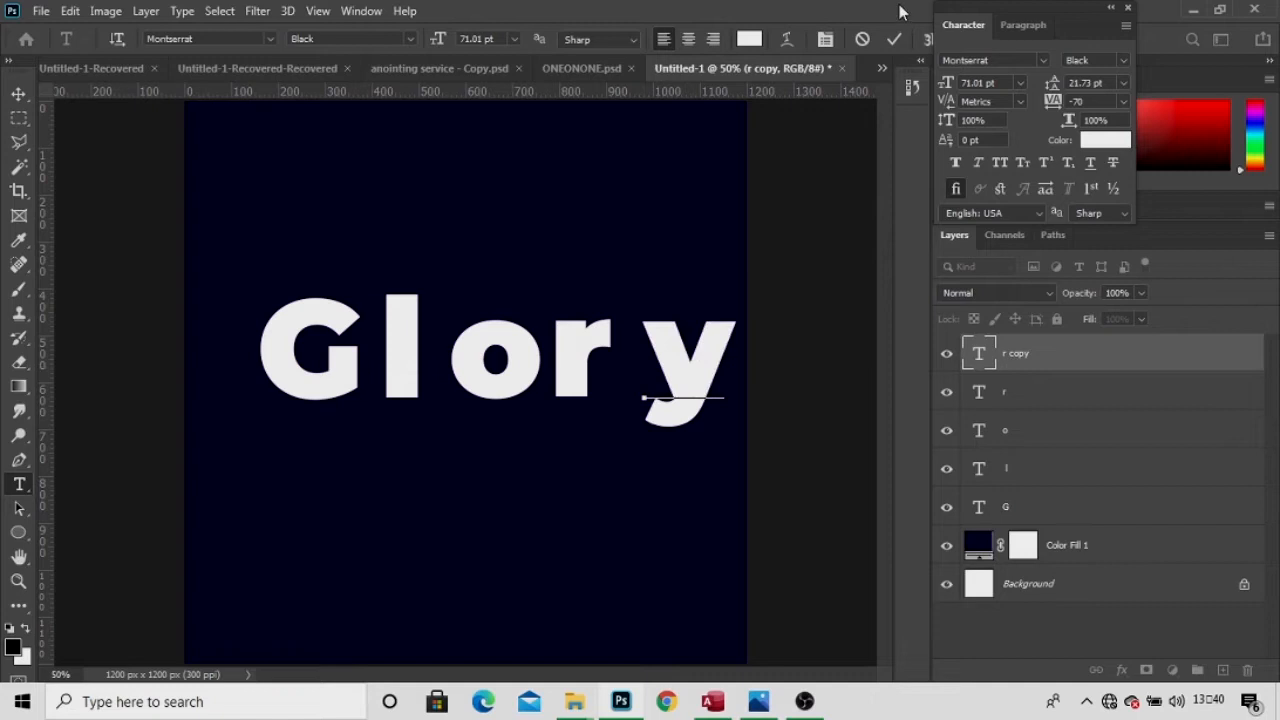
click(894, 40)
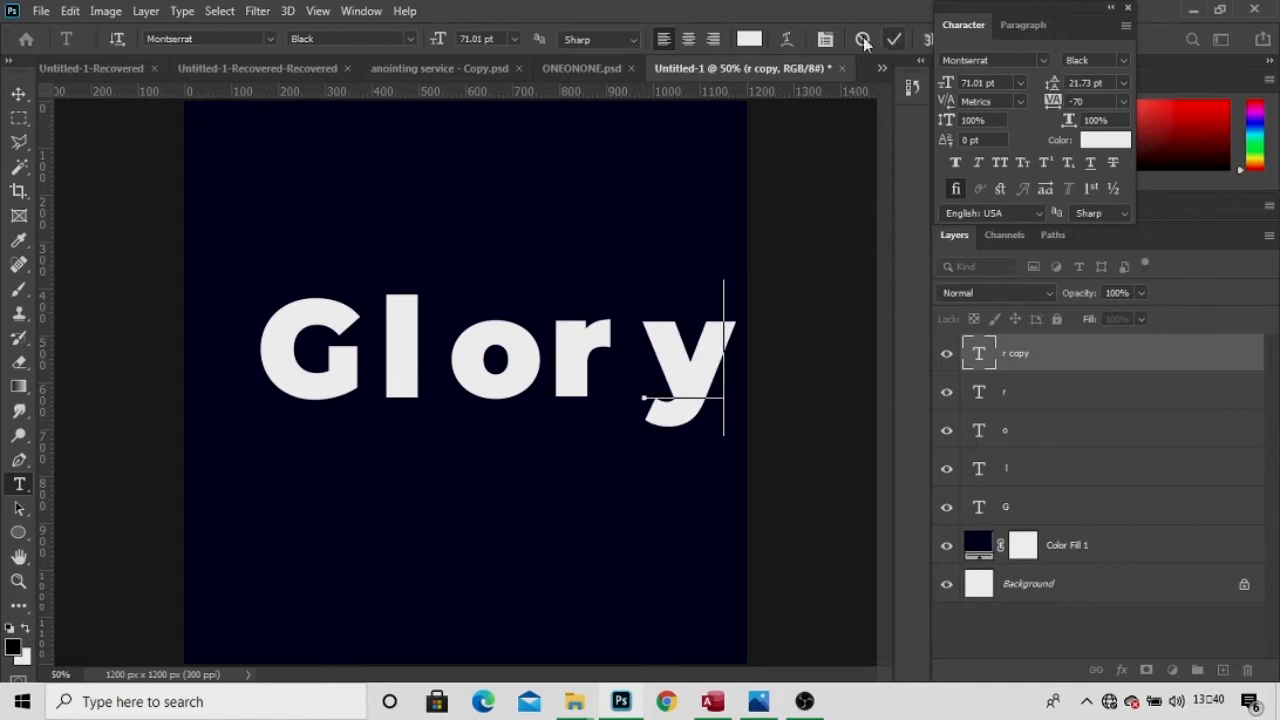
click(18, 93)
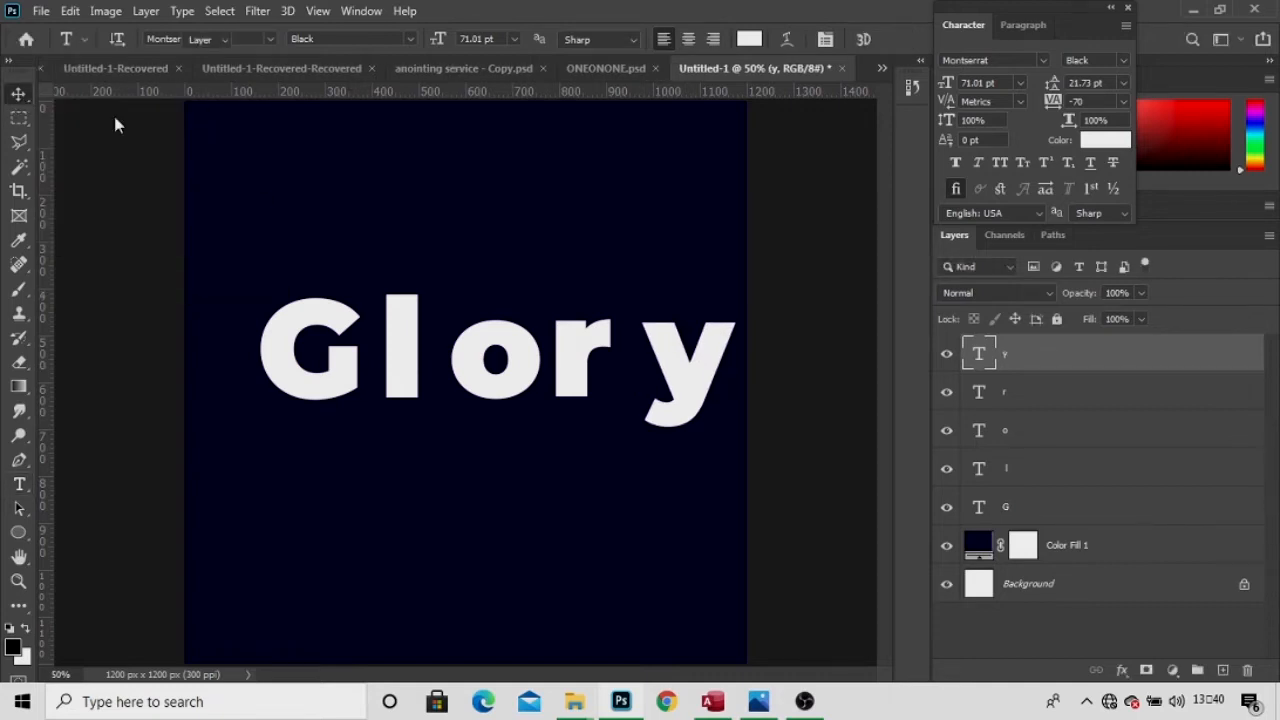
Shift the G slightly left and add a horizontal guide at the letters' top.
right_click(298, 325)
click(318, 336)
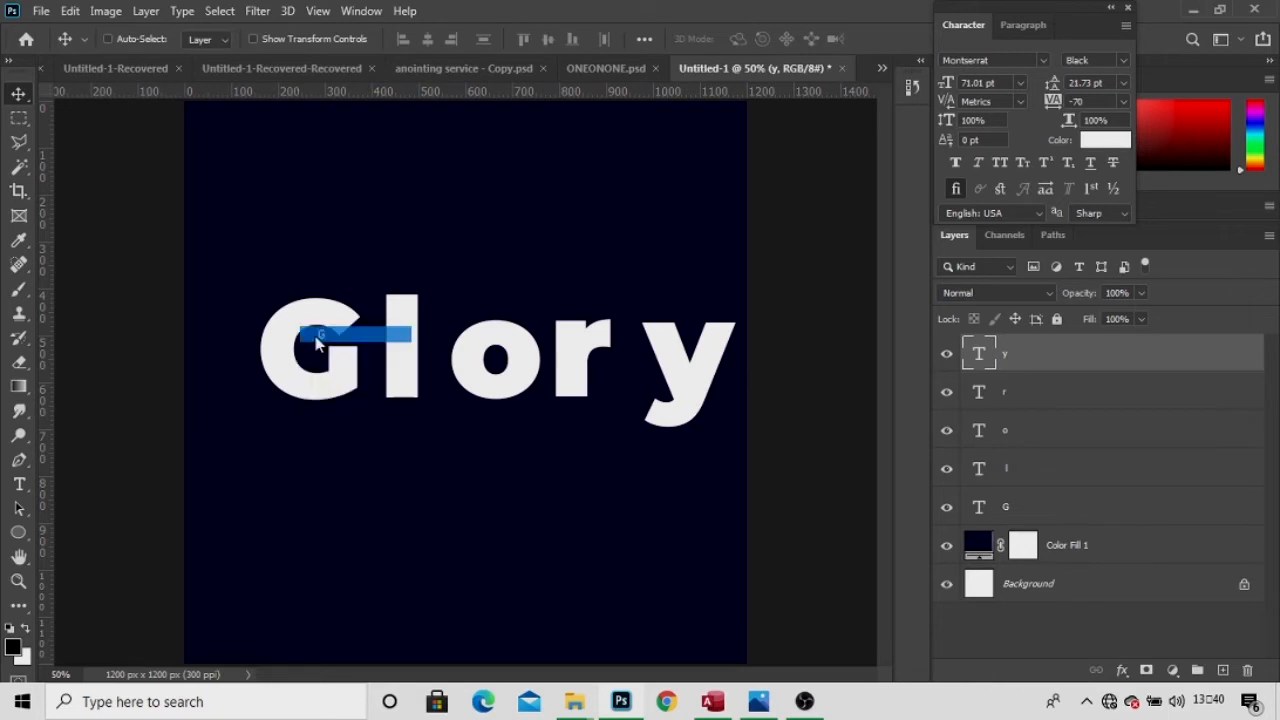
drag(307, 337, 283, 336)
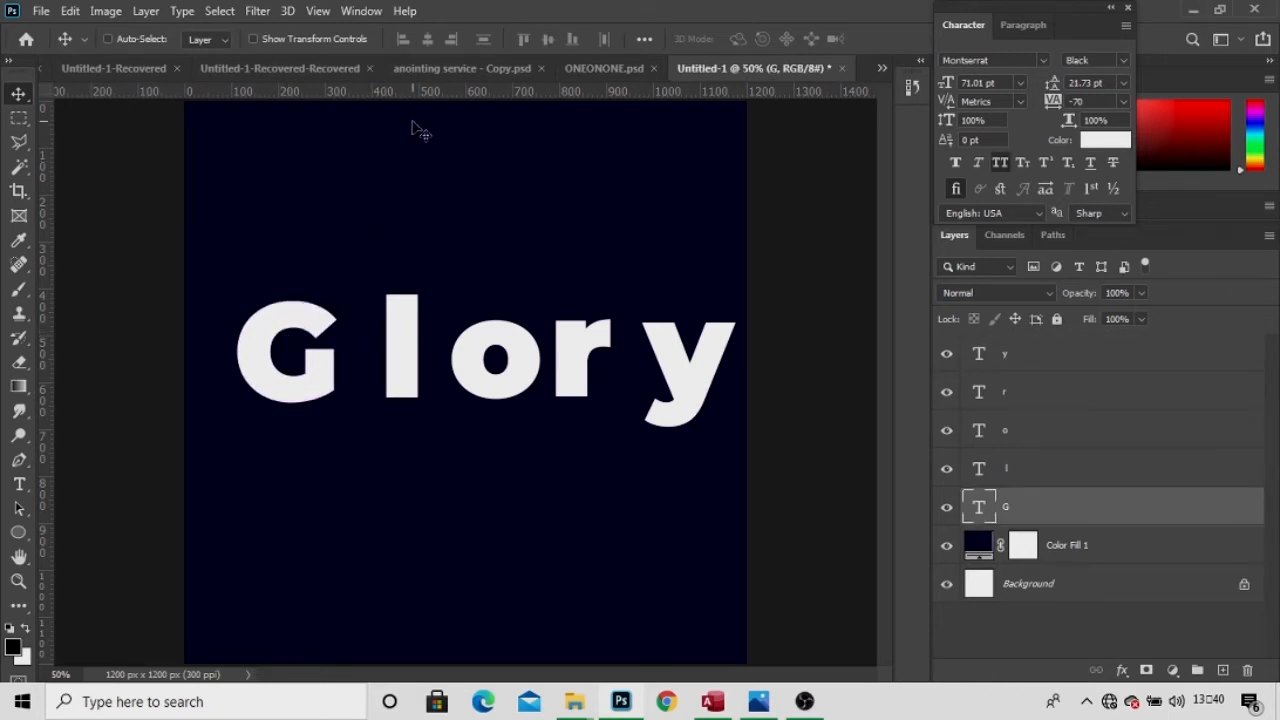
drag(408, 95, 423, 297)
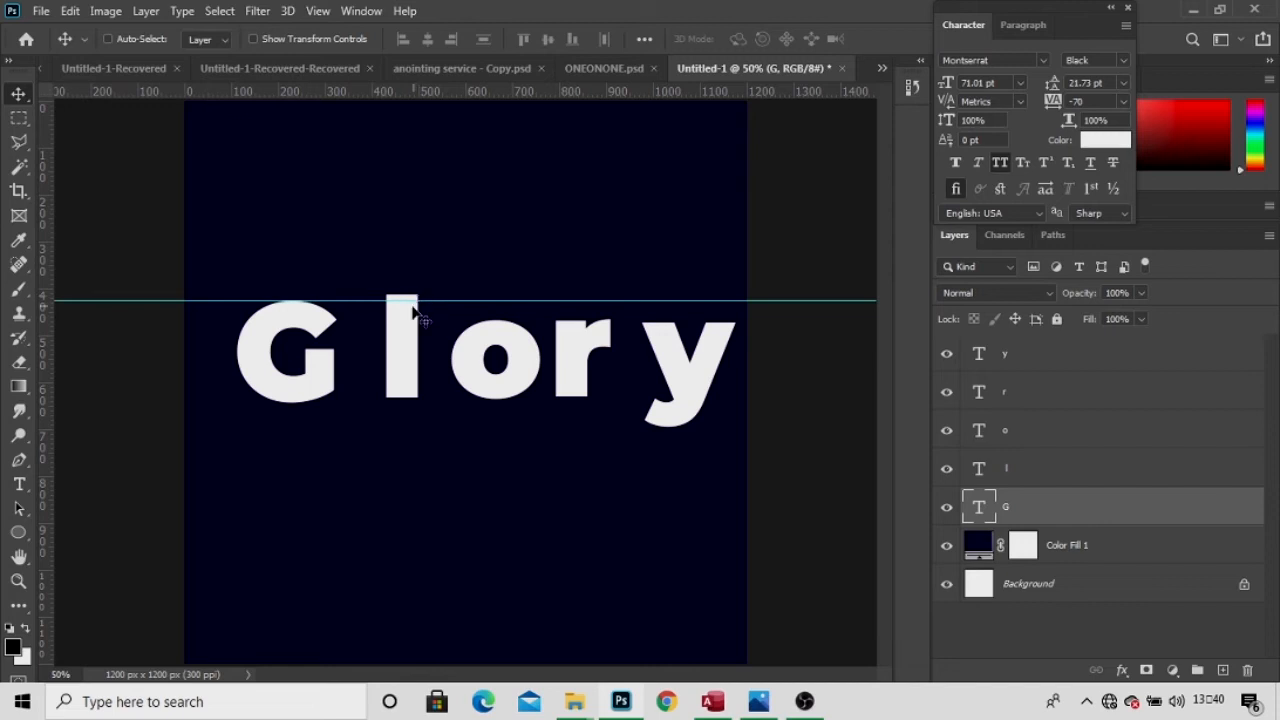
Slide the l and o left against the G and add a baseline guide.
right_click(403, 335)
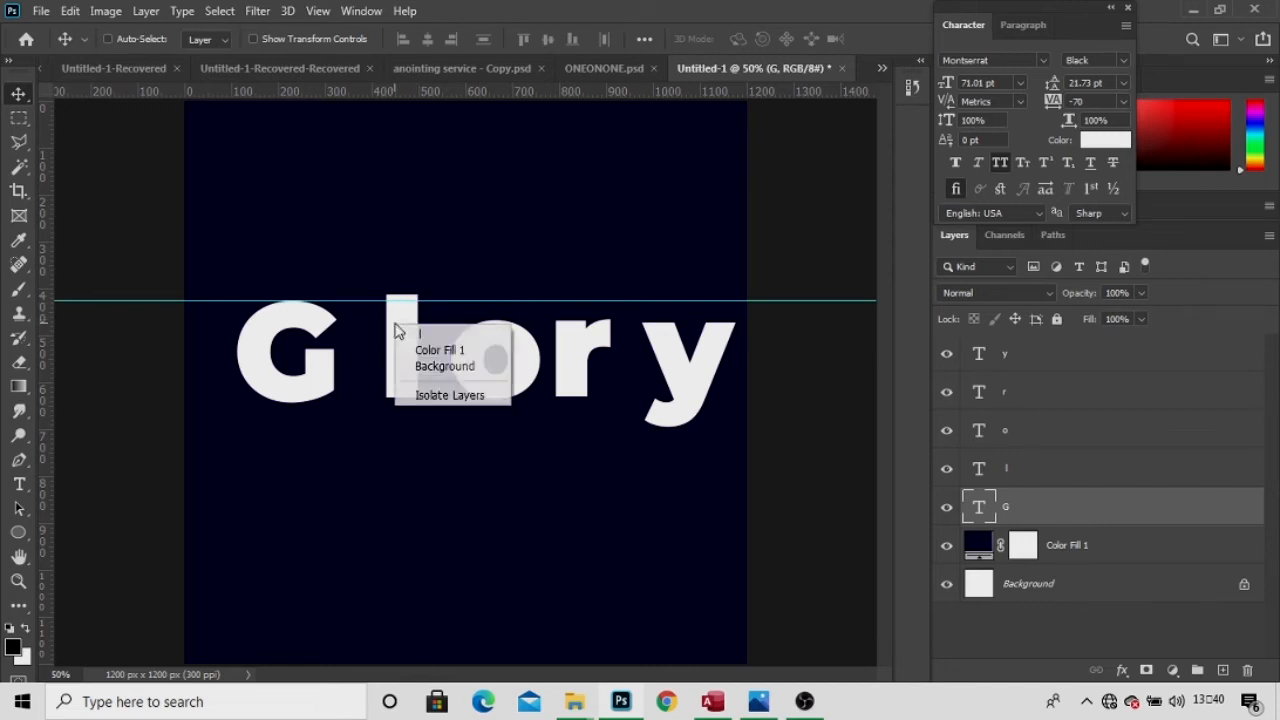
click(410, 331)
drag(407, 333, 353, 346)
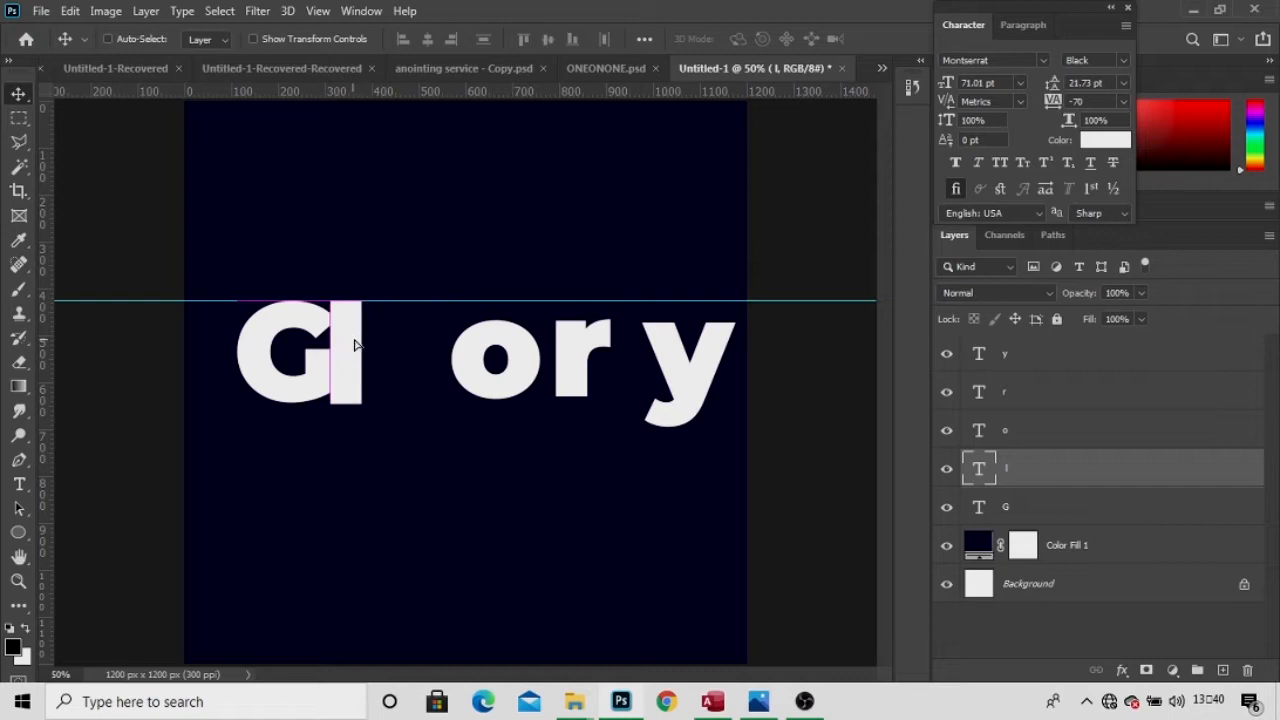
right_click(466, 358)
click(489, 365)
drag(500, 371, 393, 372)
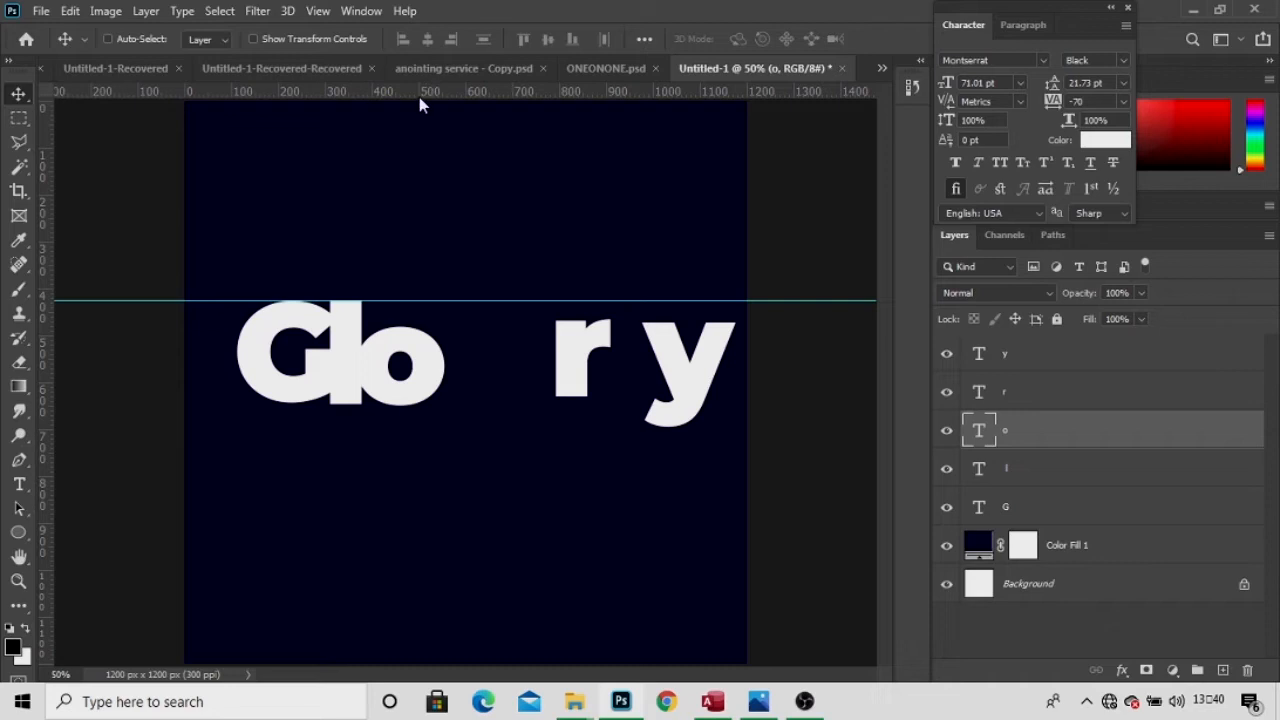
drag(417, 96, 468, 400)
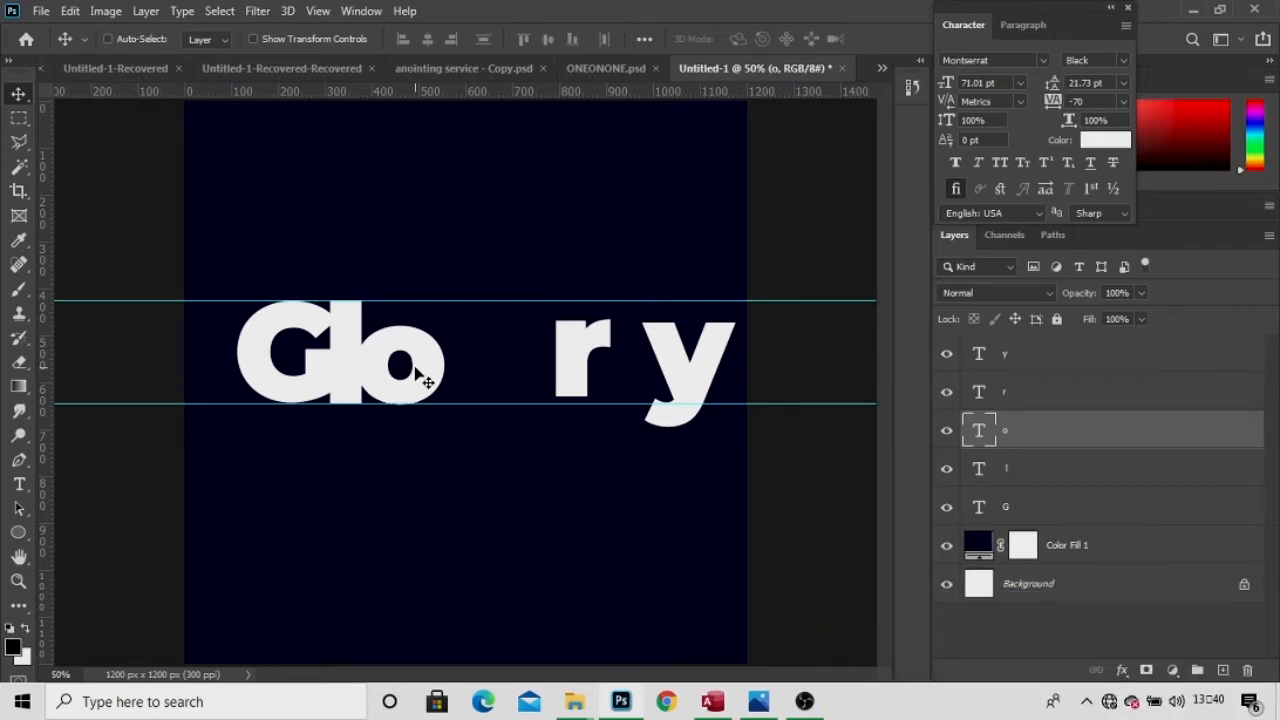
Move the r against the o and realign the baseline guide with the letters' bottom.
right_click(568, 358)
click(582, 356)
drag(556, 376, 471, 376)
right_click(675, 400)
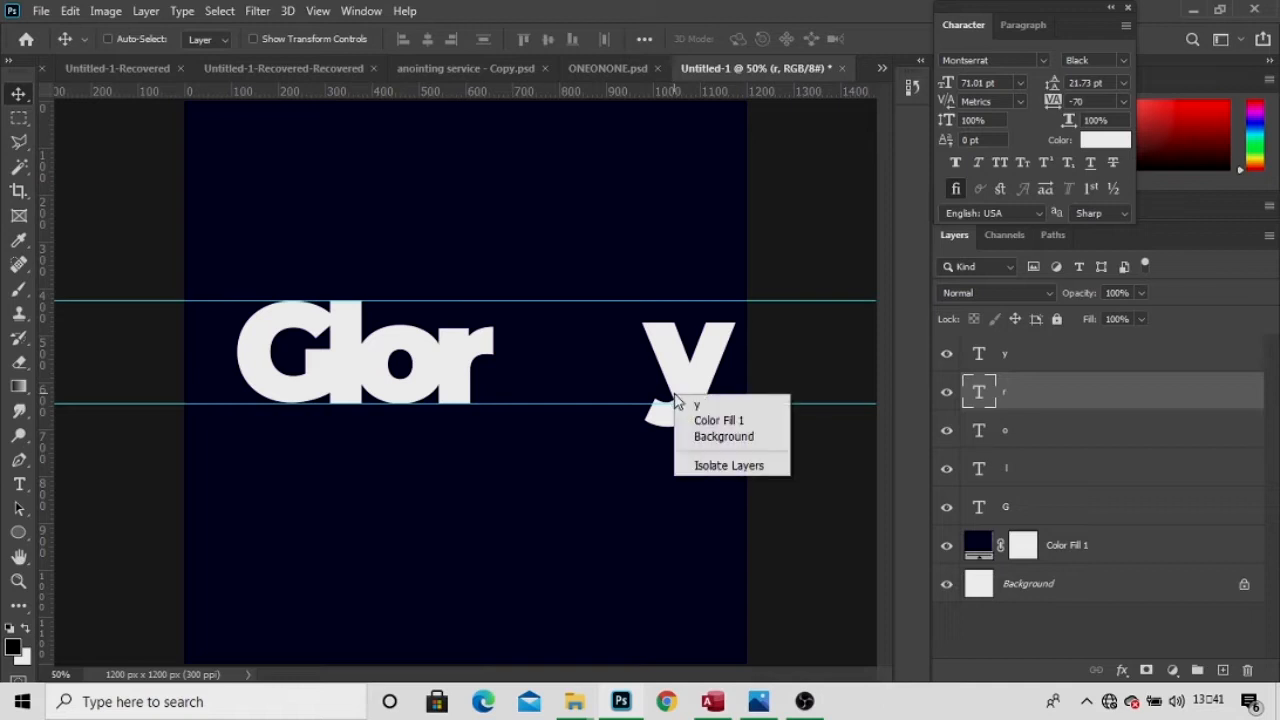
click(700, 406)
drag(655, 403, 560, 398)
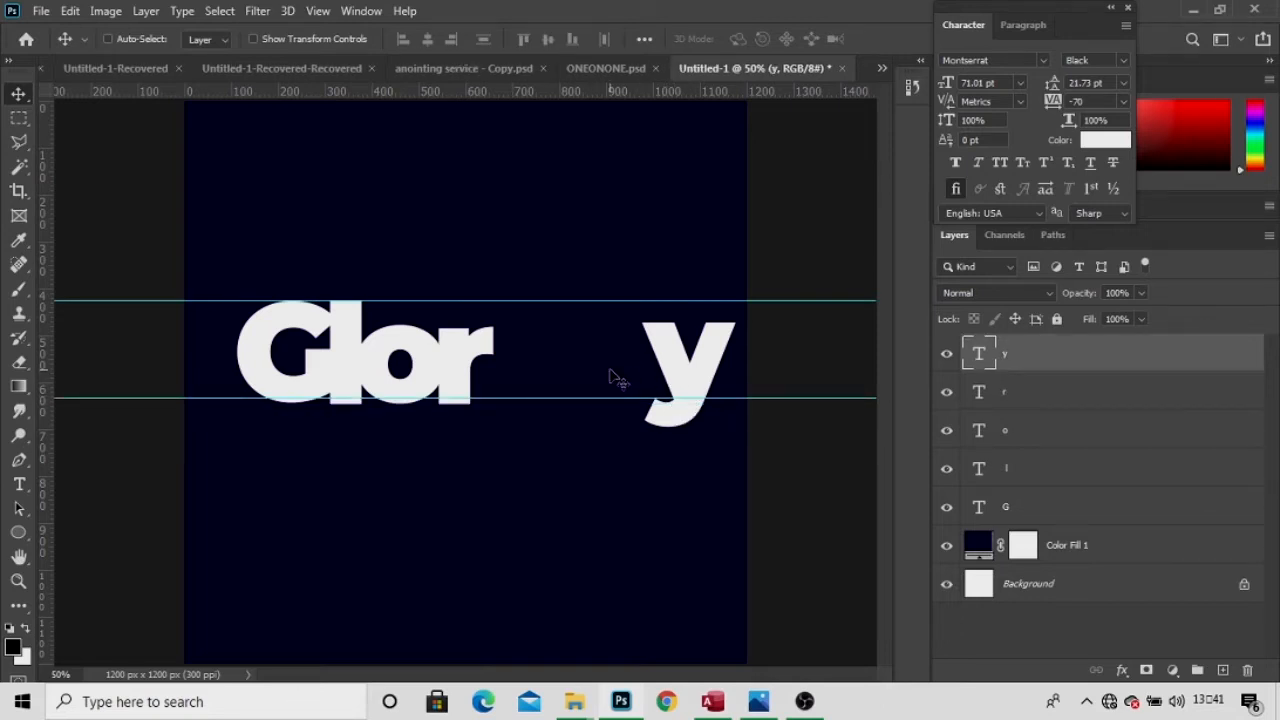
drag(598, 398, 594, 405)
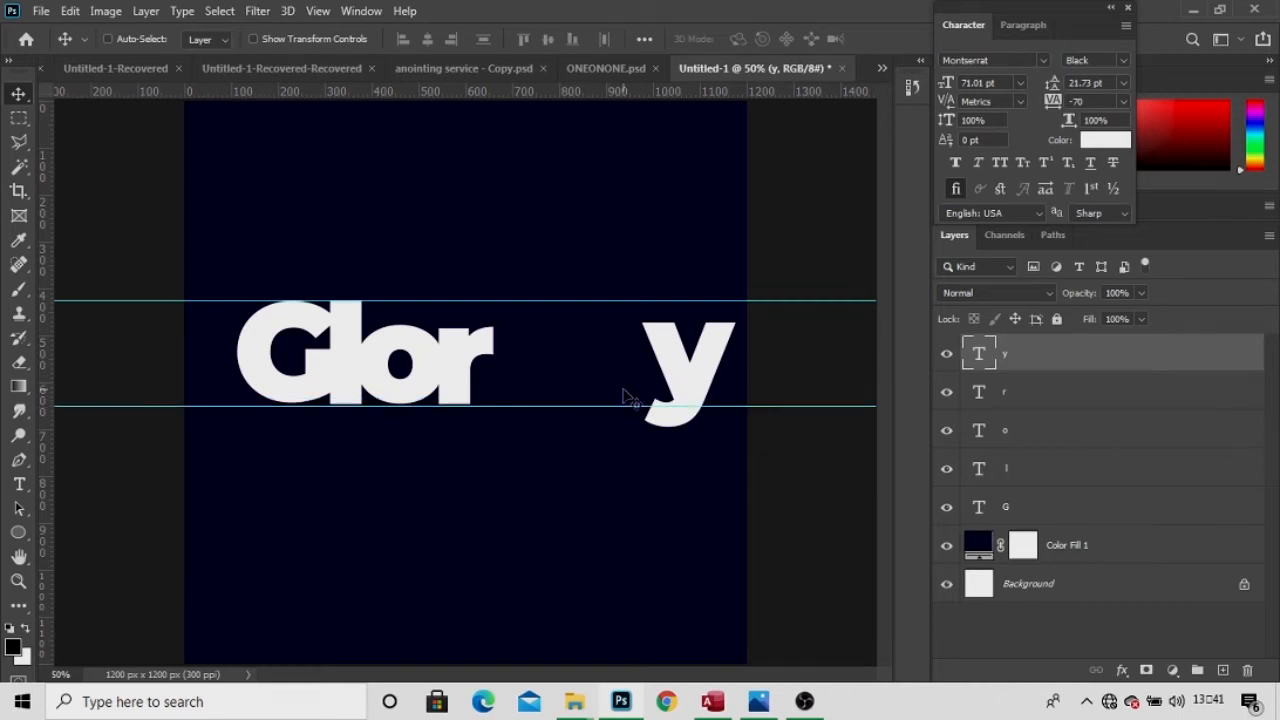
Move the y beside the r, nudge it into place, and select all five letter layers.
right_click(707, 382)
click(710, 391)
drag(707, 396, 557, 402)
key(Up)
key(Up)
key(Left)
key(Right)
key(Left)
key(Left)
key(Left)
key(Left)
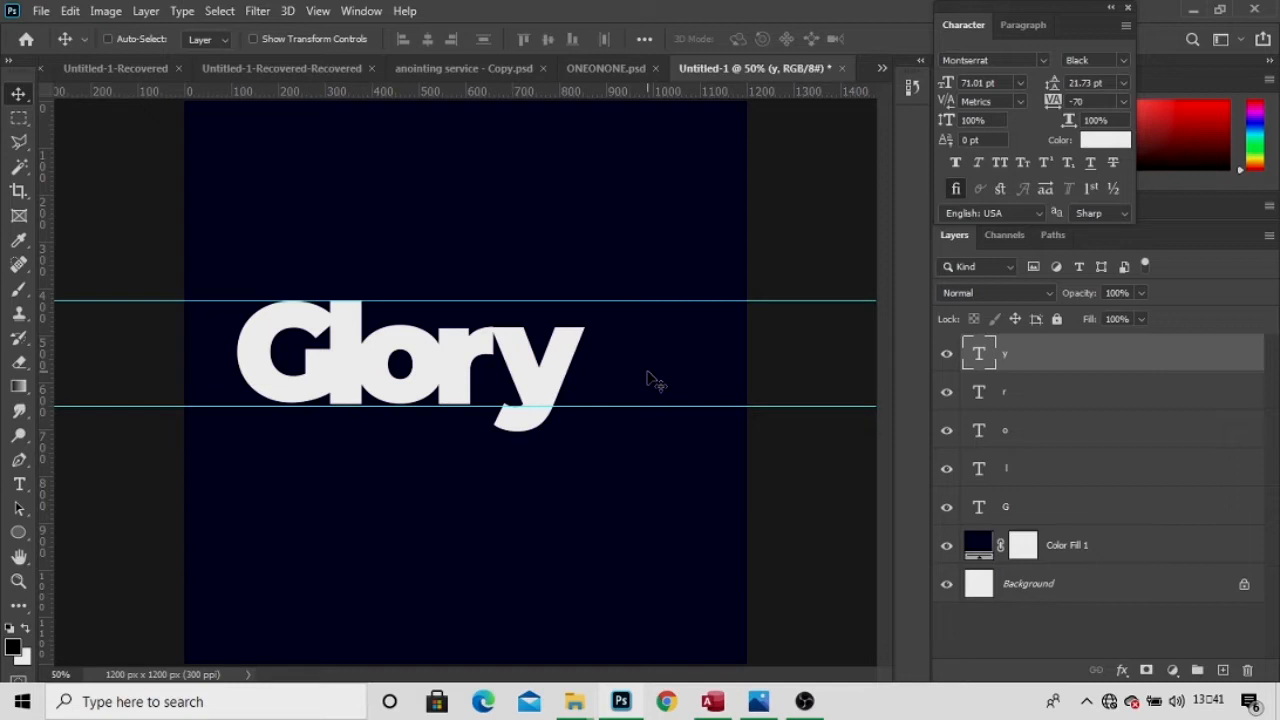
key(Left)
key(Left)
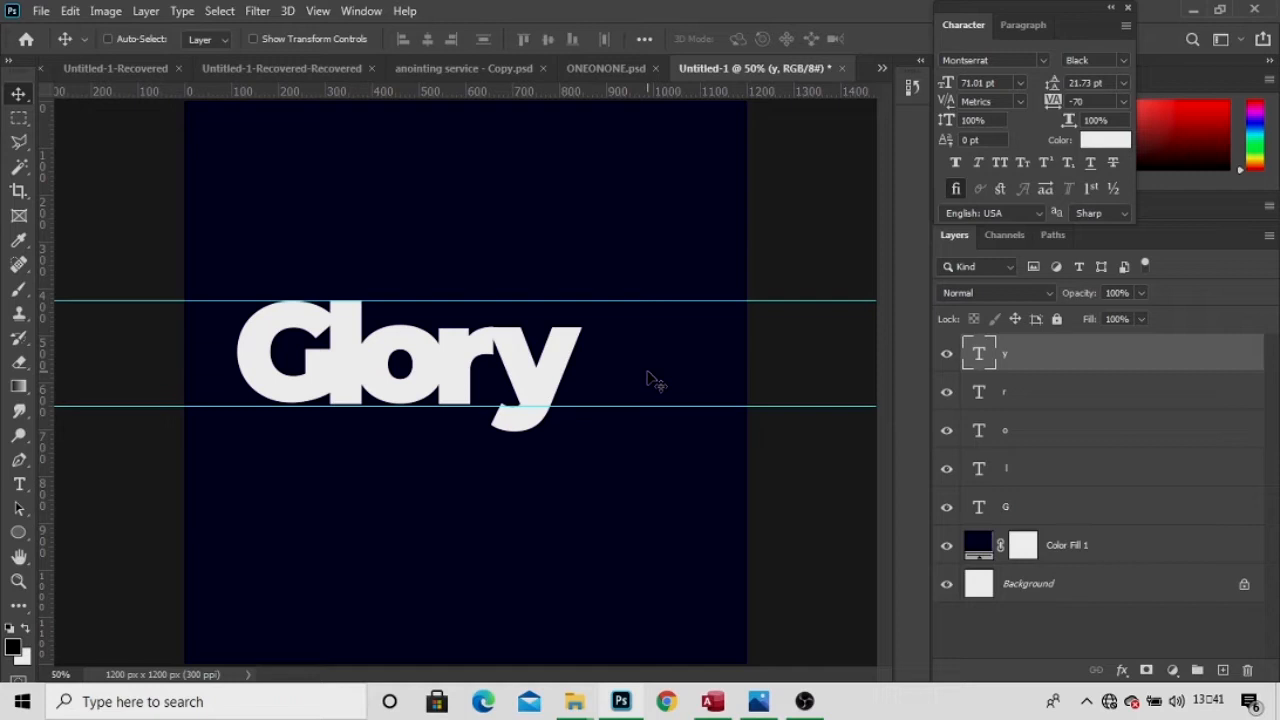
shift+click(1012, 507)
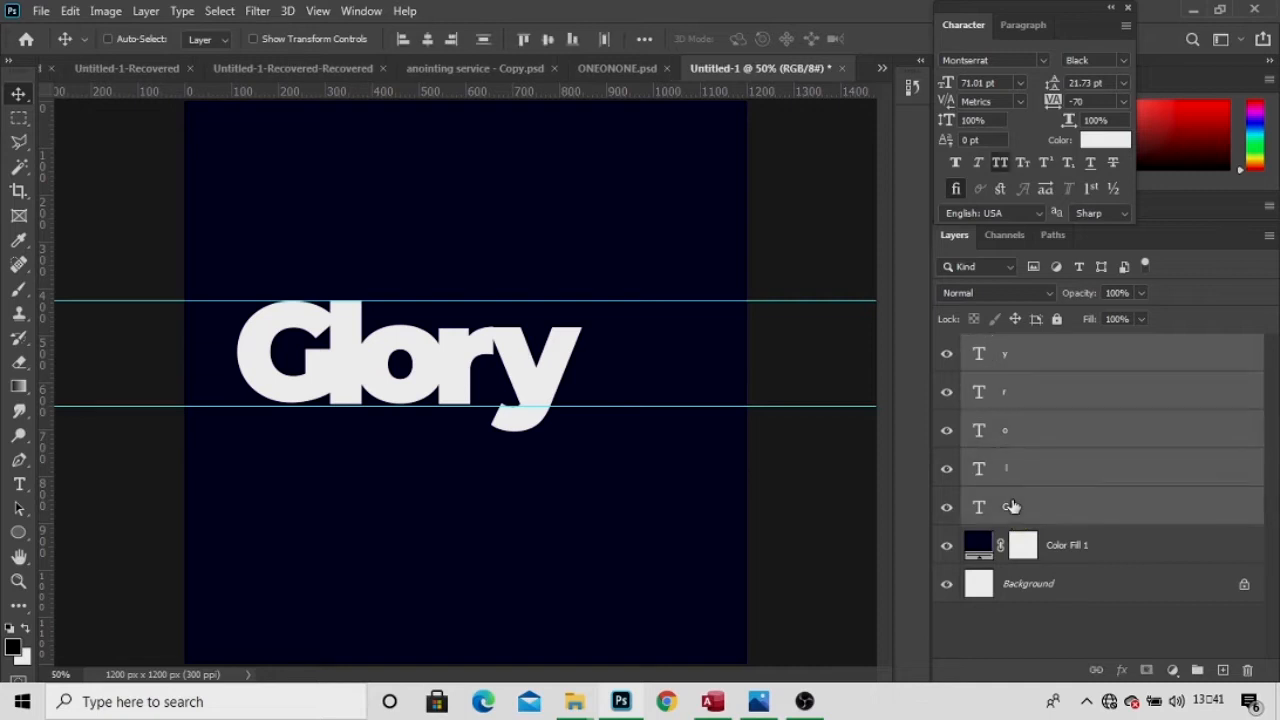
Group the five letter layers and shift the group about 74 px right.
key(ctrl+g)
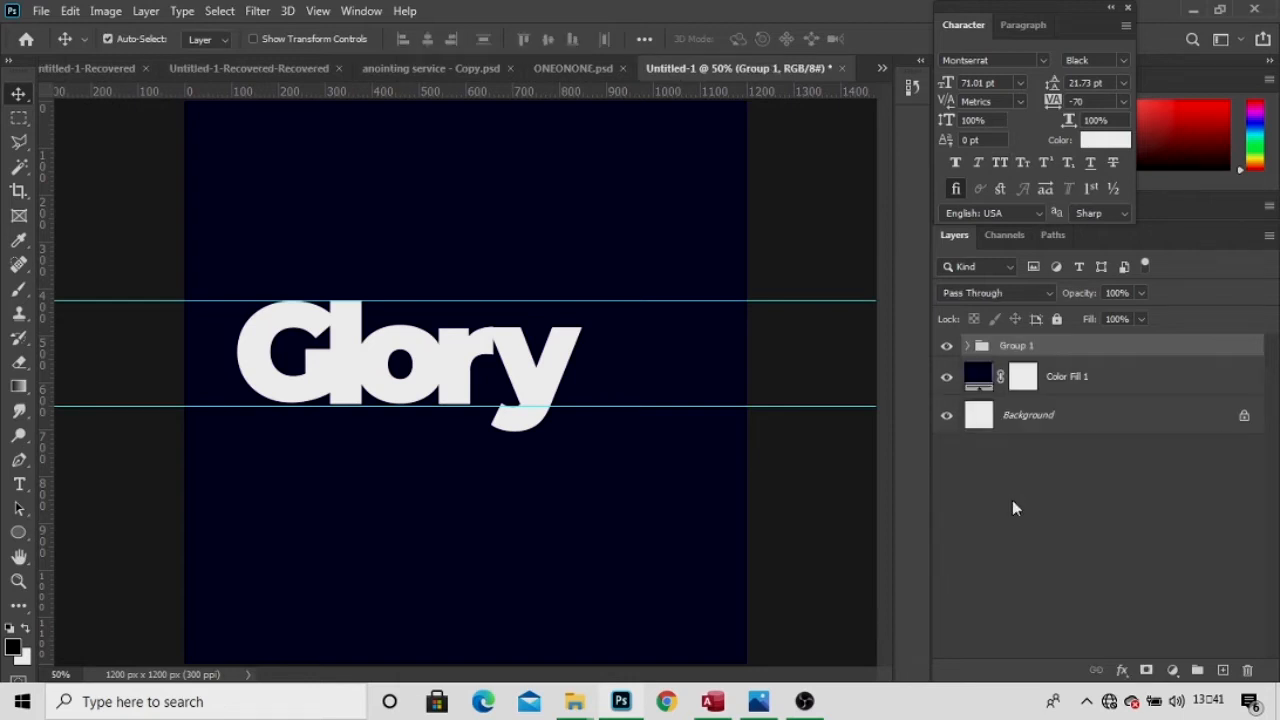
drag(555, 362, 585, 366)
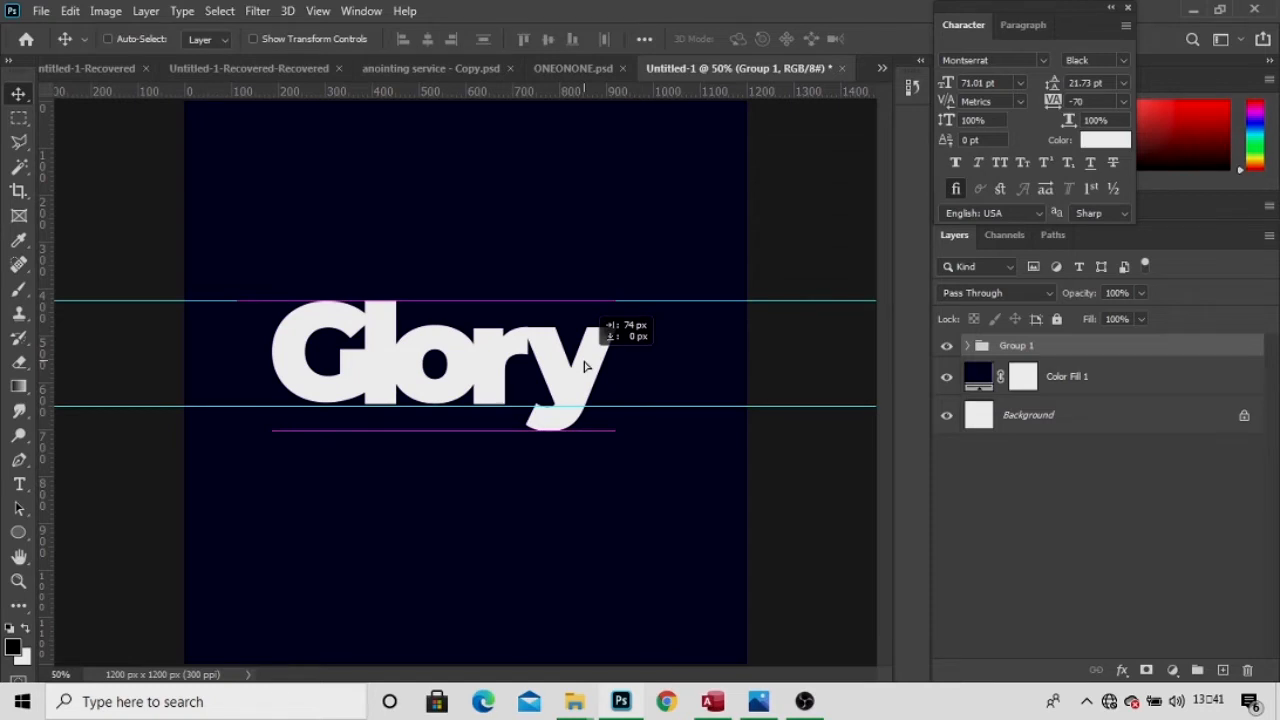
drag(586, 366, 586, 366)
key(ctrl)
Scale the Glory group to 108% and shift it about 29 px left.
key(ctrl+t)
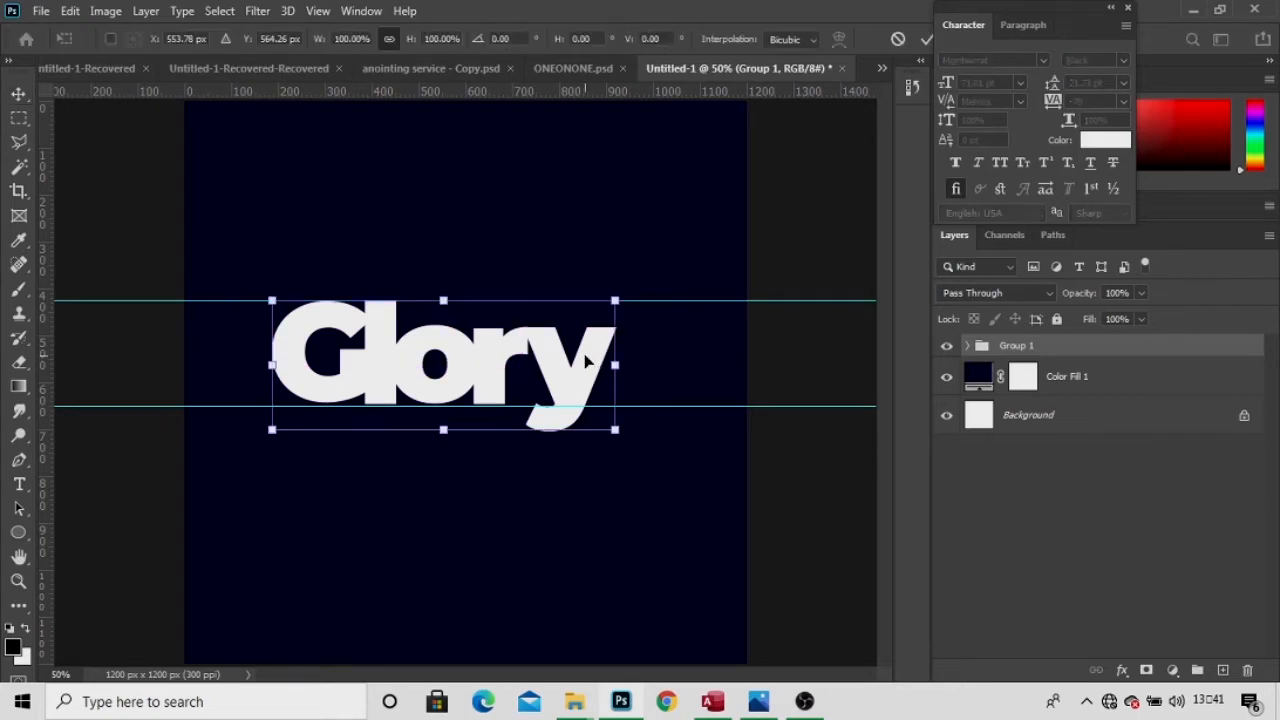
mouse_move(412, 45)
mouse_down()
mouse_move(430, 44)
mouse_move(420, 49)
mouse_up()
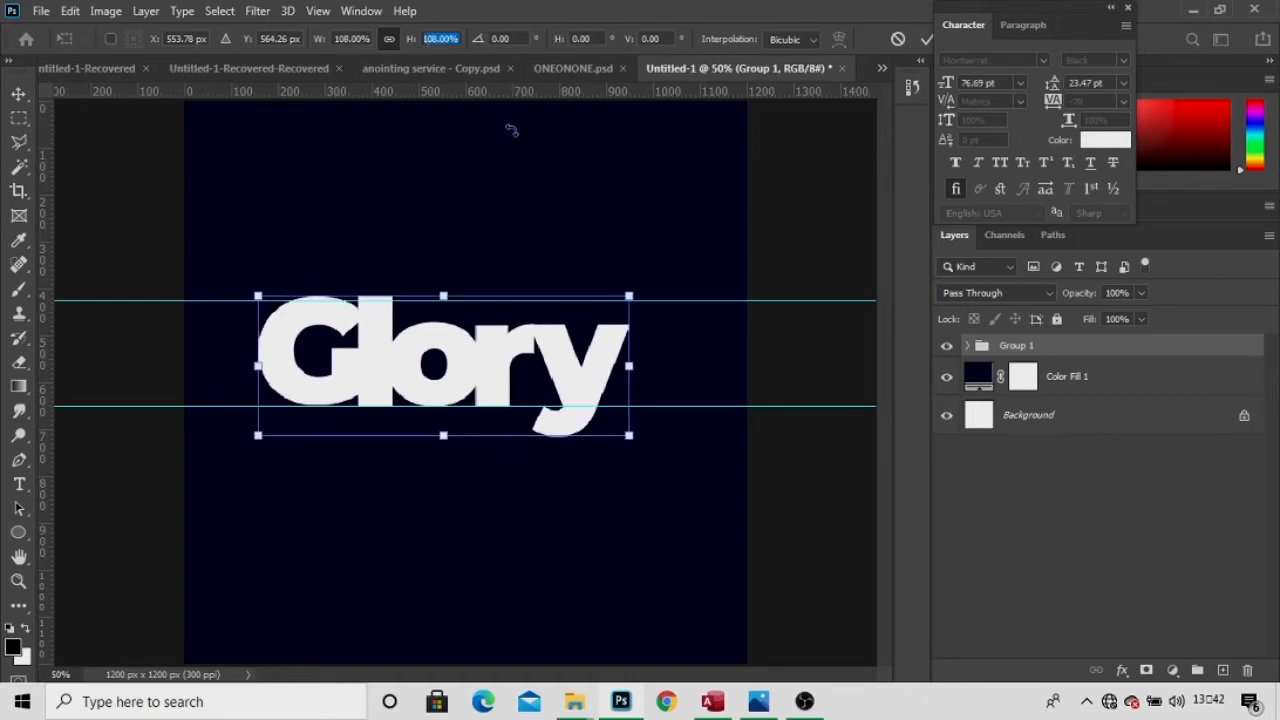
key(Return)
key(Return)
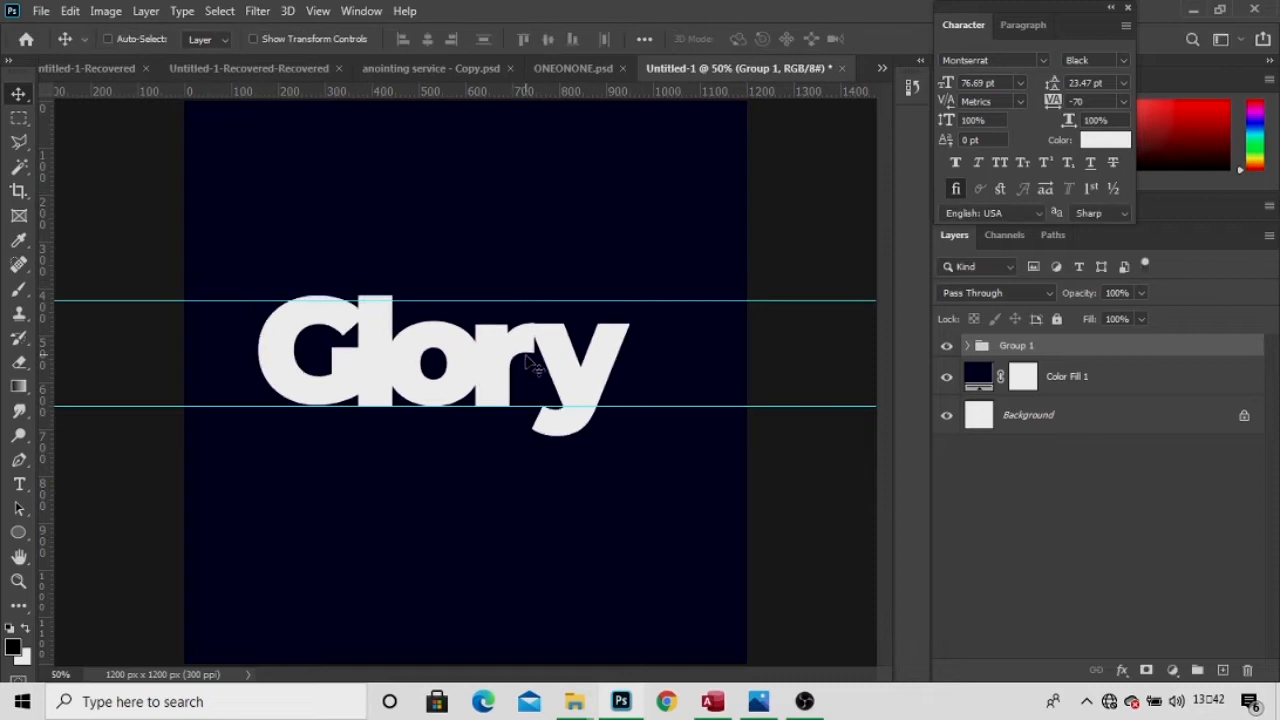
drag(523, 366, 493, 366)
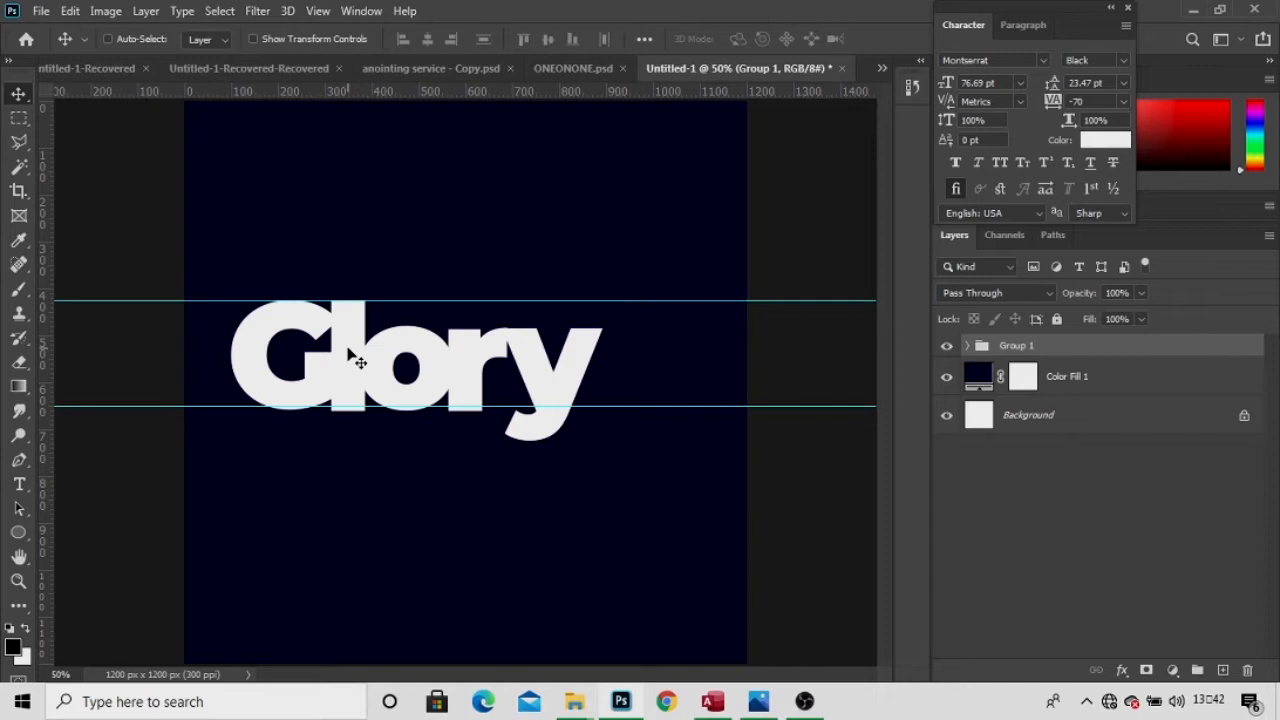
right_click(350, 356)
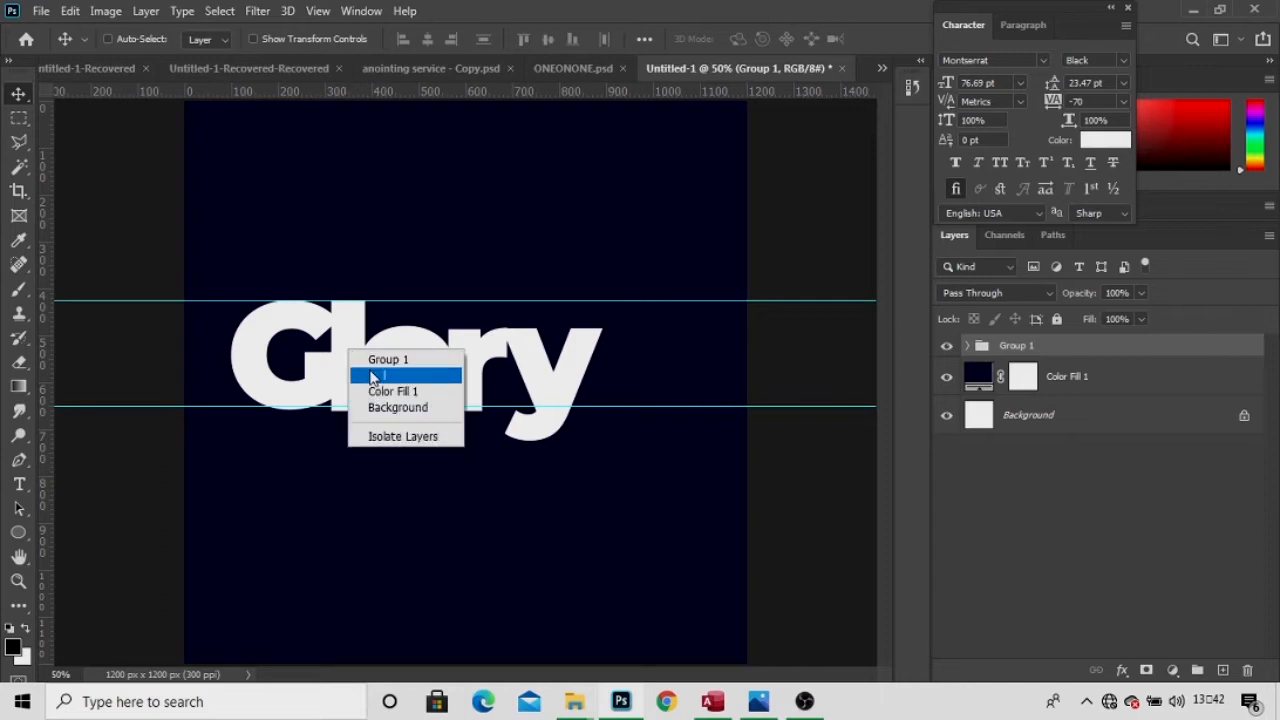
Give the letter layer a drop shadow at 39°, 7 px distance and 75% opacity.
click(372, 377)
right_click(1030, 510)
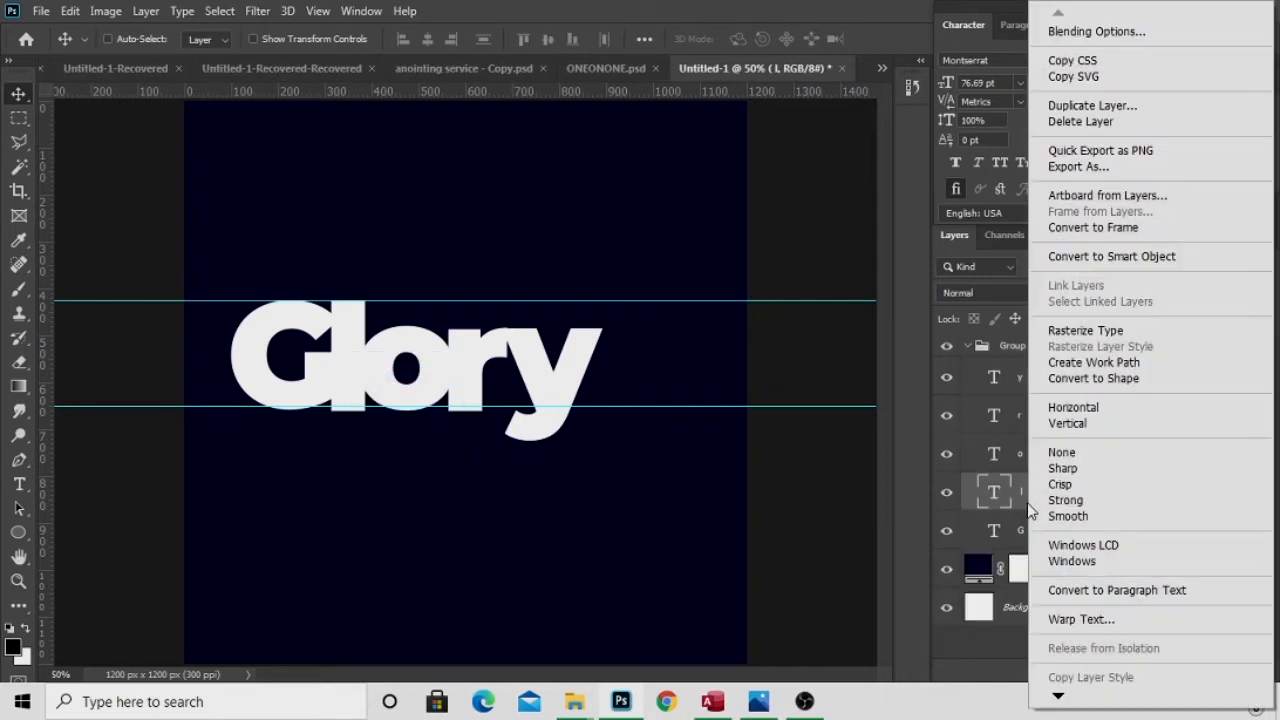
click(1047, 31)
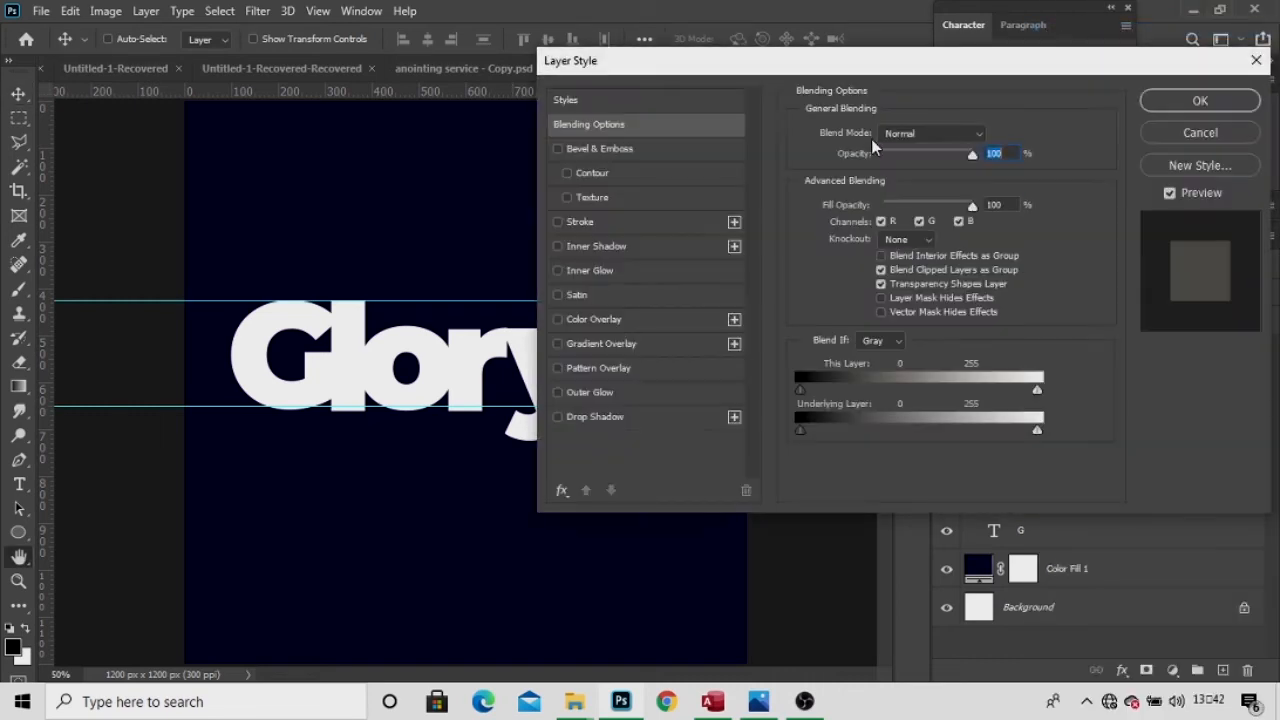
click(654, 419)
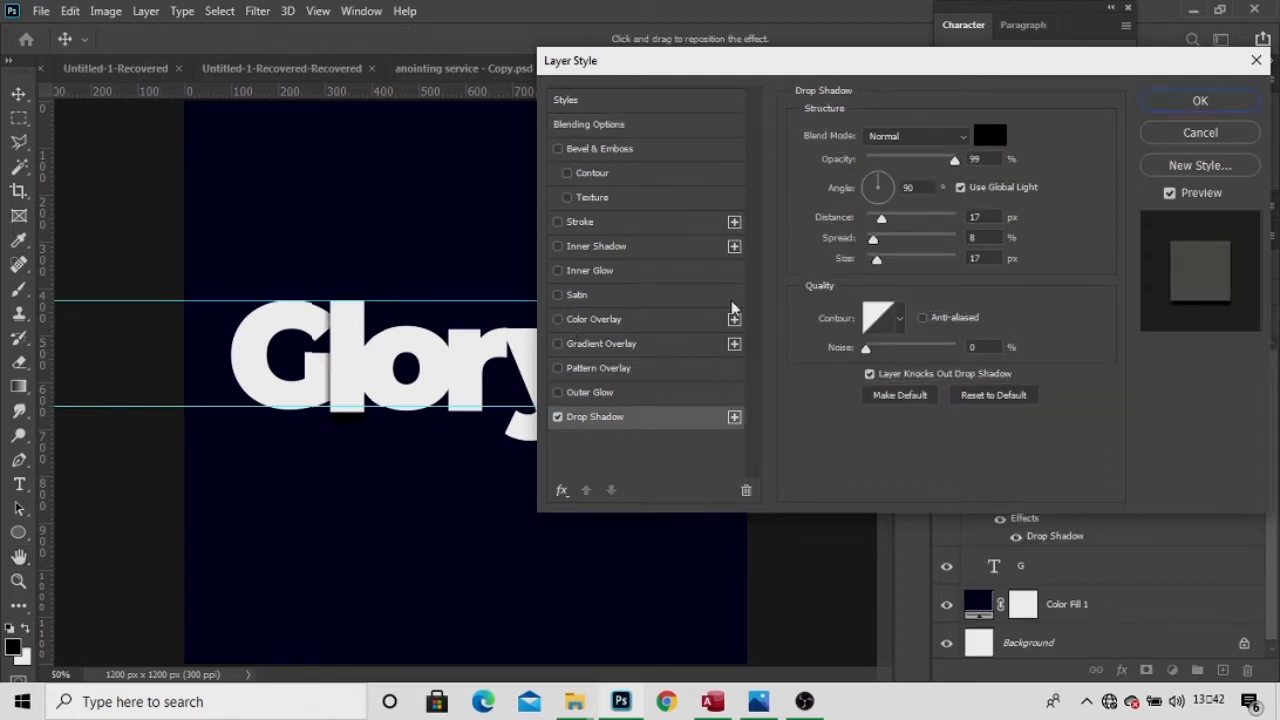
drag(397, 378, 392, 370)
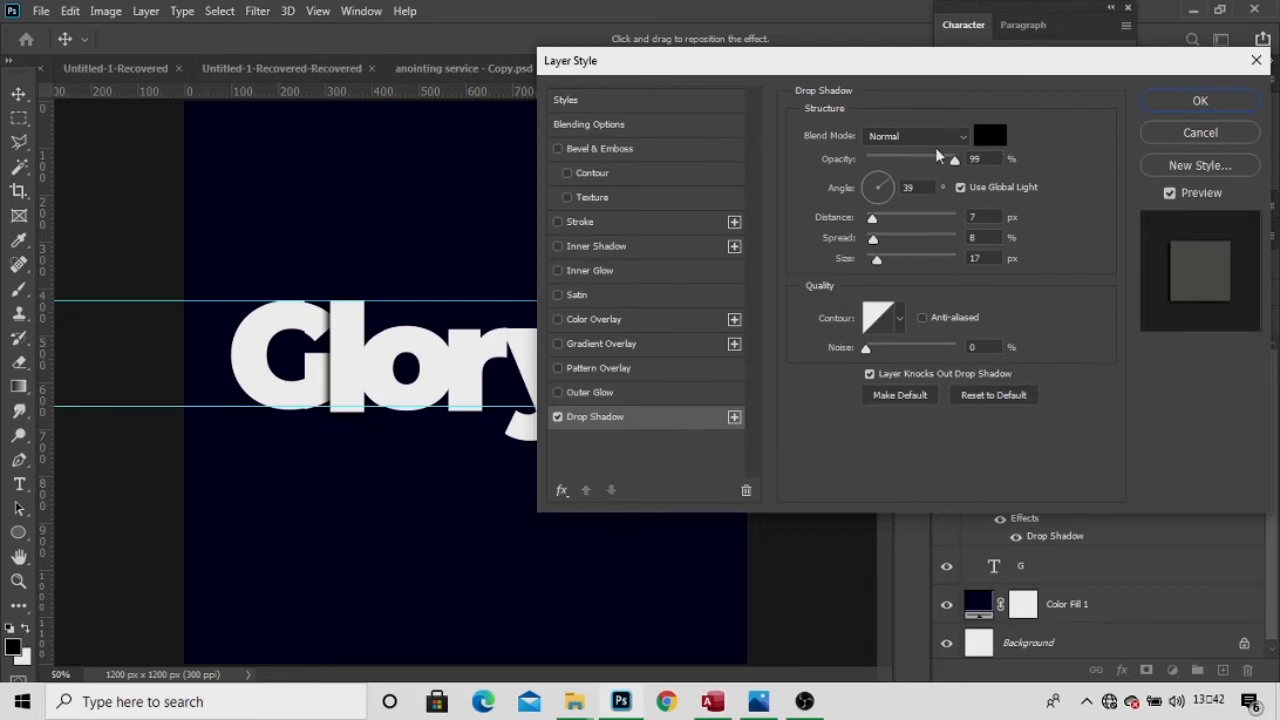
drag(955, 161, 935, 172)
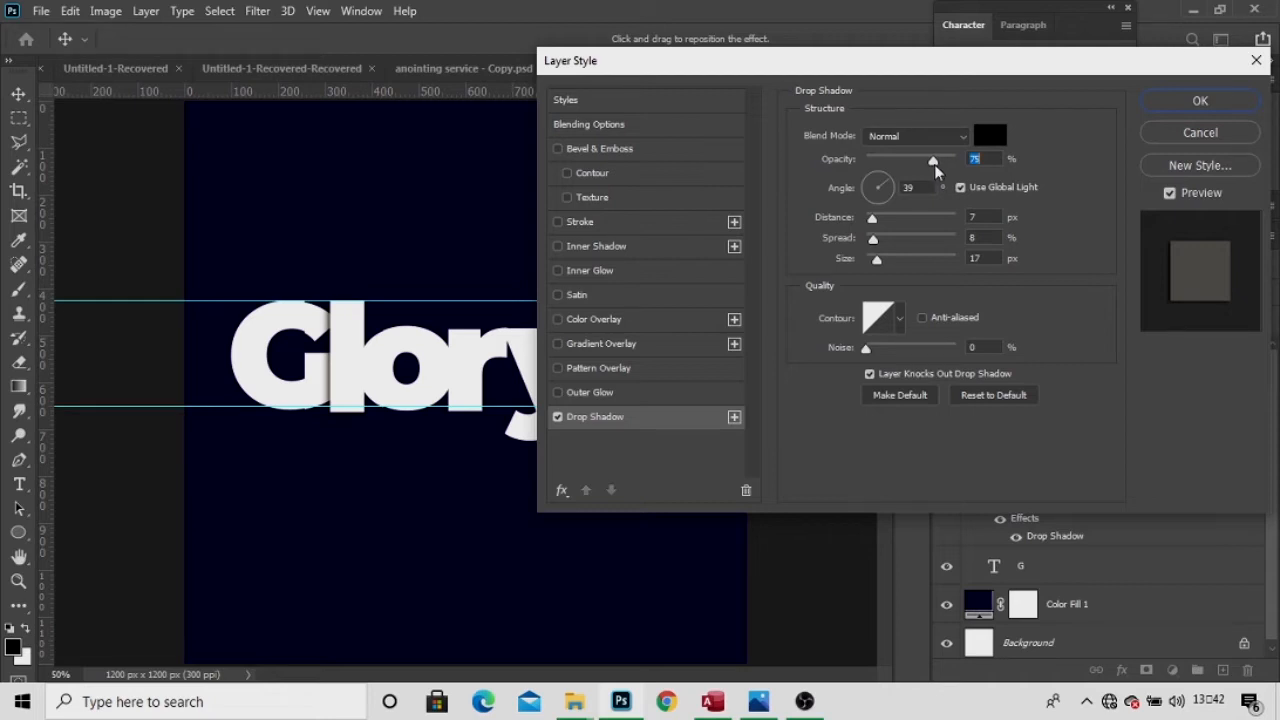
drag(935, 172, 934, 172)
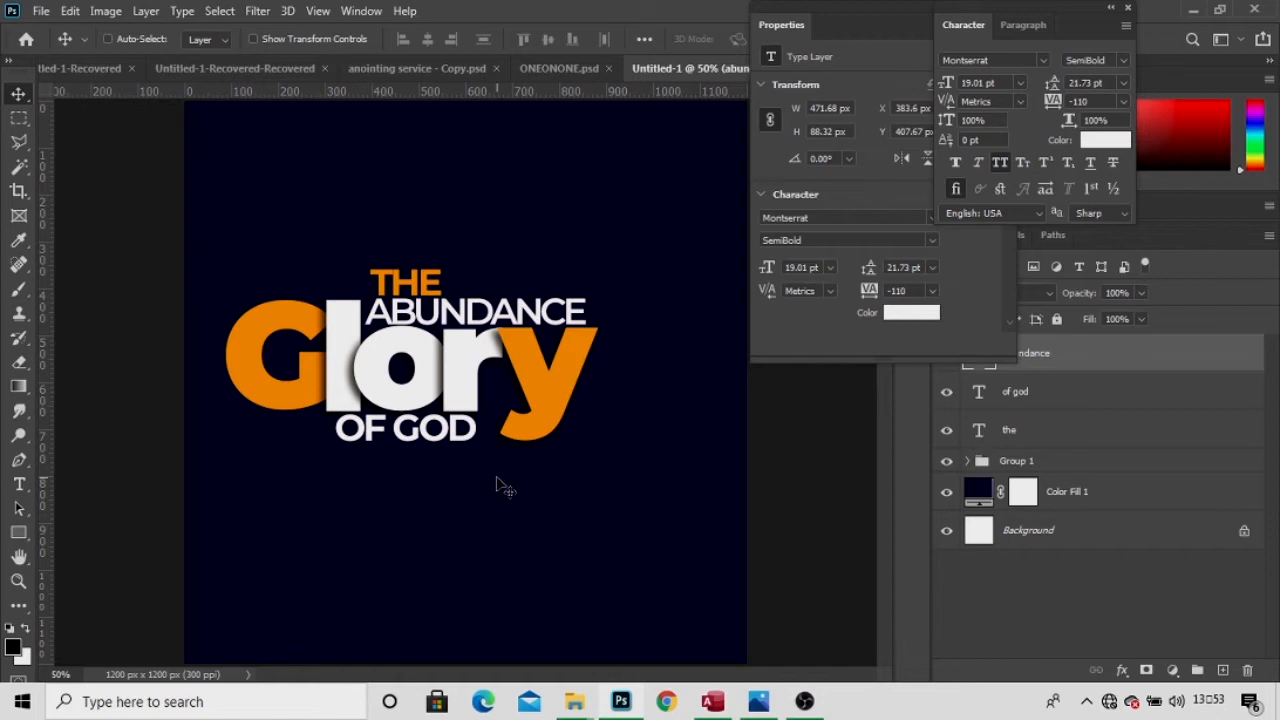
Draw a wide rectangle below OF GOD and fill it red.
click(24, 536)
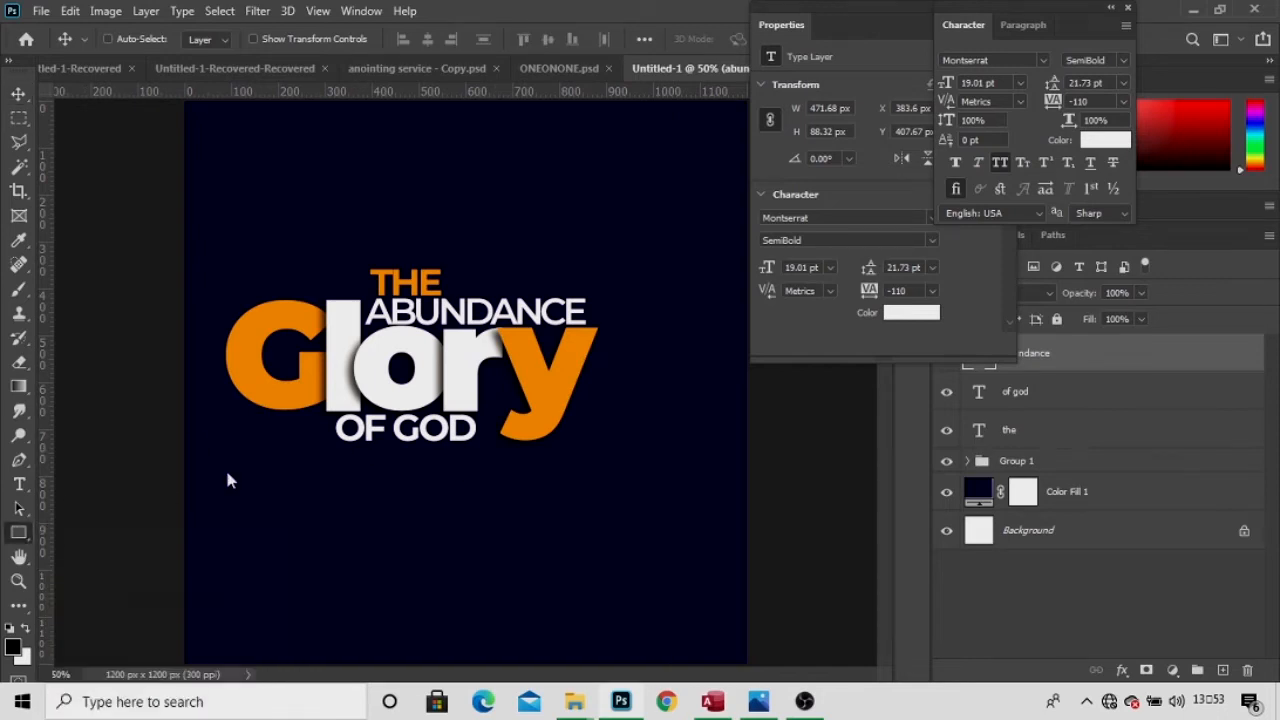
right_click(20, 535)
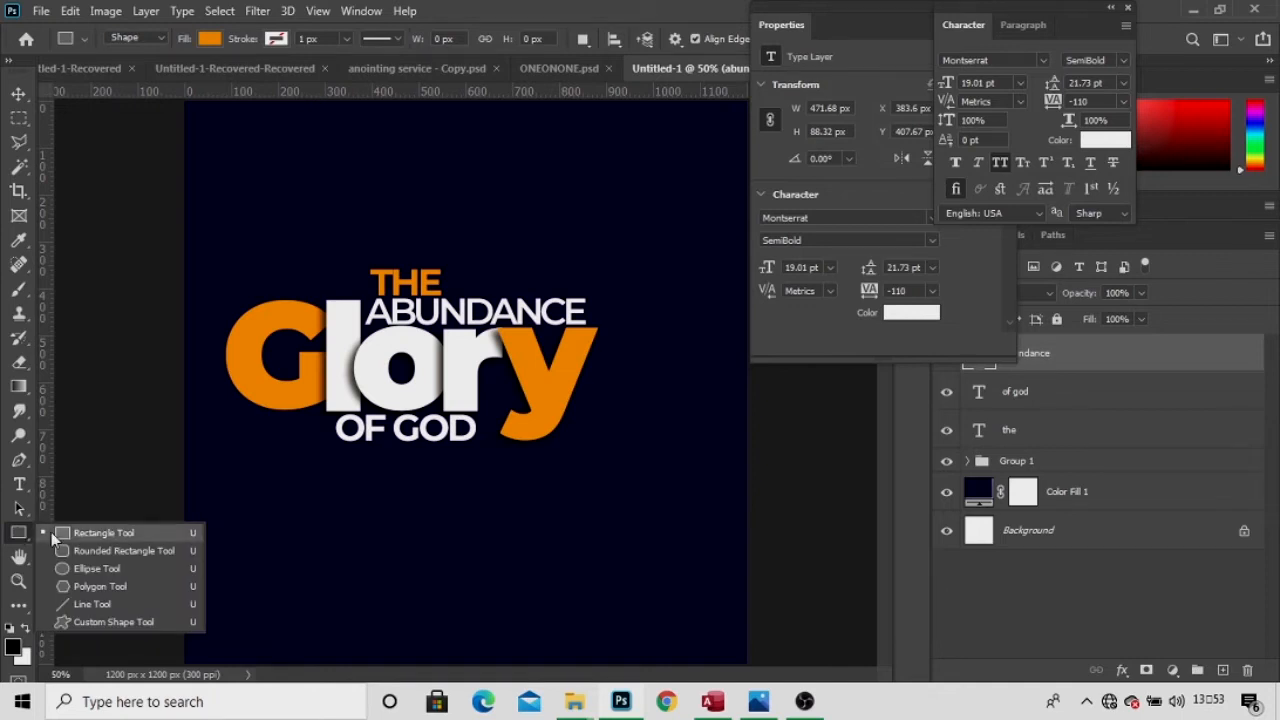
click(51, 532)
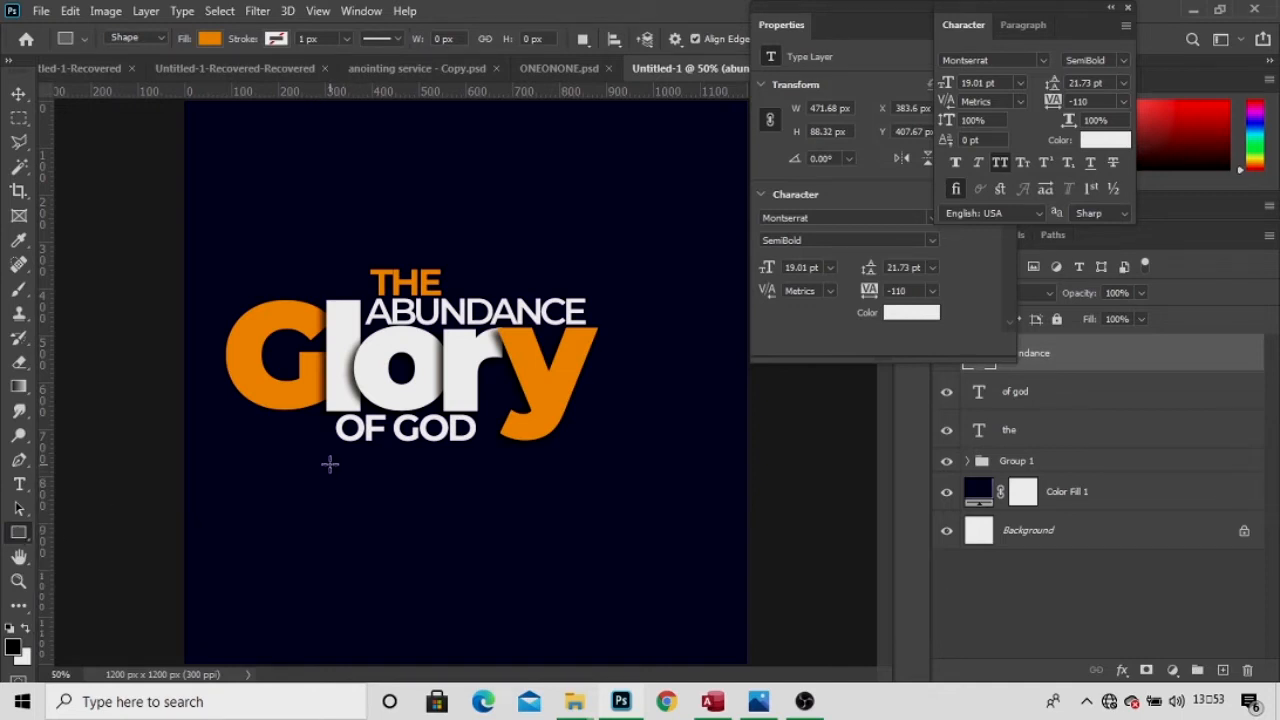
drag(322, 459, 556, 509)
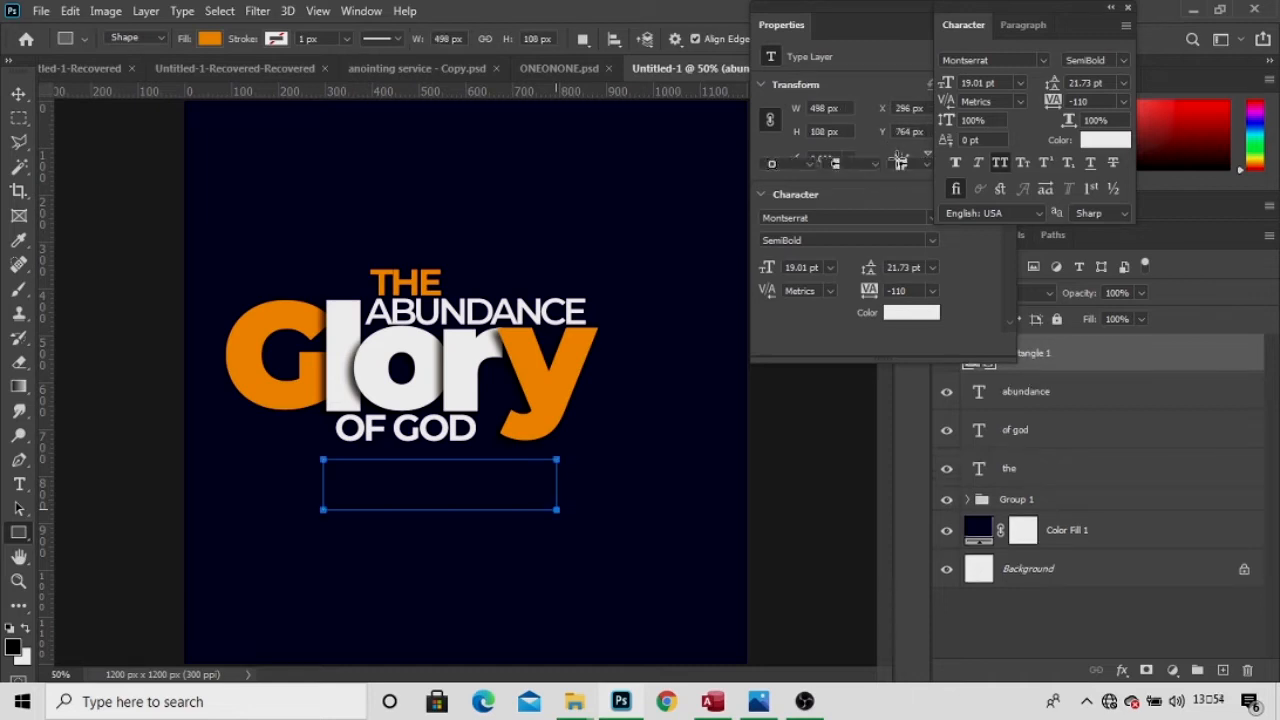
click(770, 143)
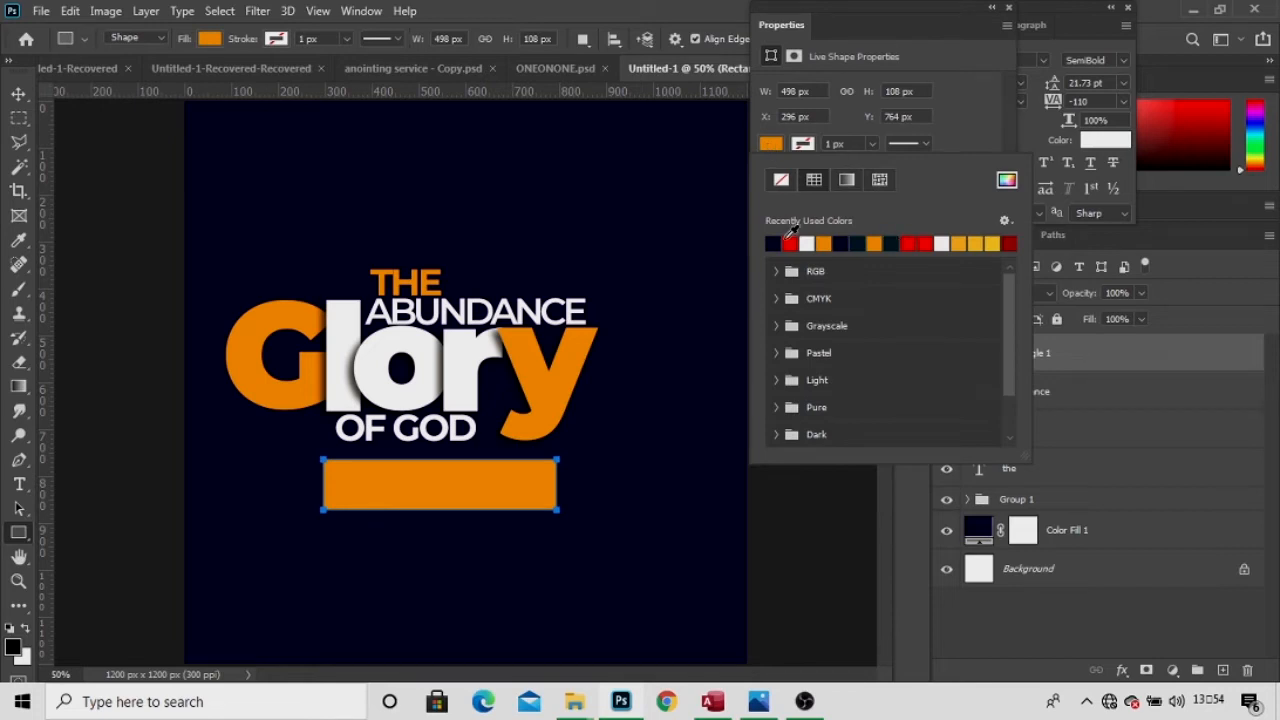
click(791, 243)
Position the red bar under the title and start a new text layer to its right.
click(17, 94)
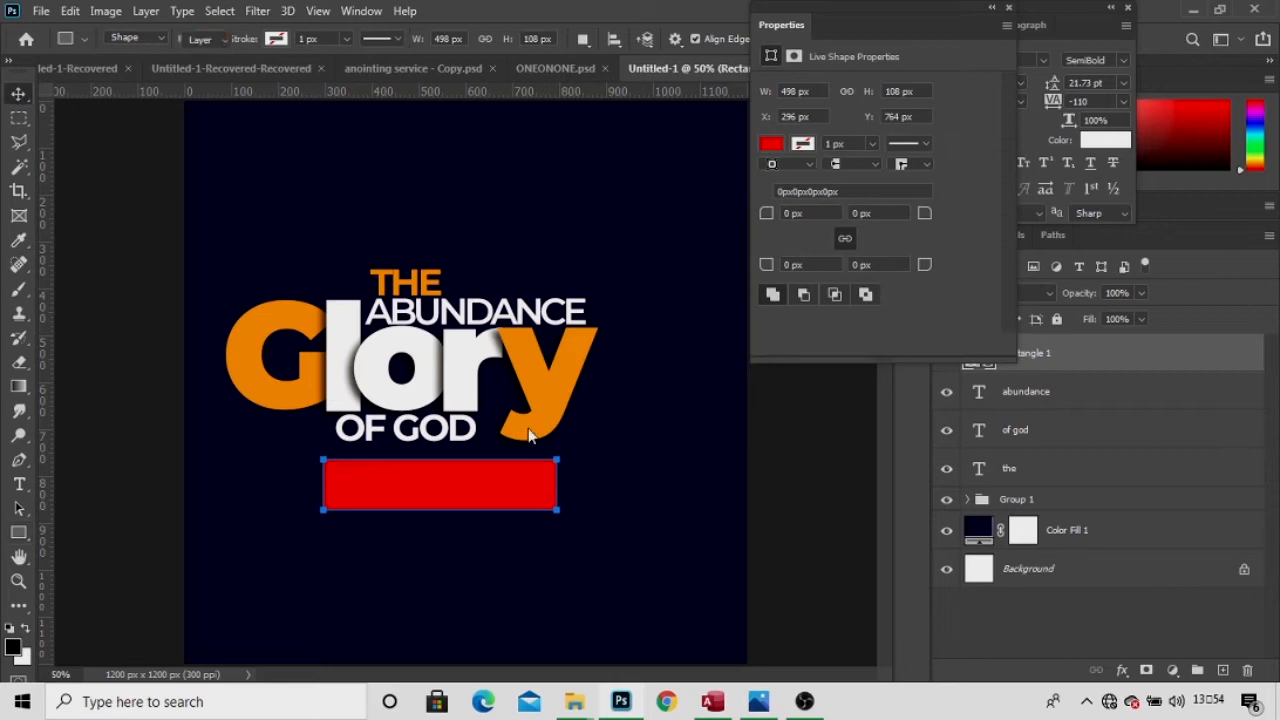
drag(499, 493, 466, 482)
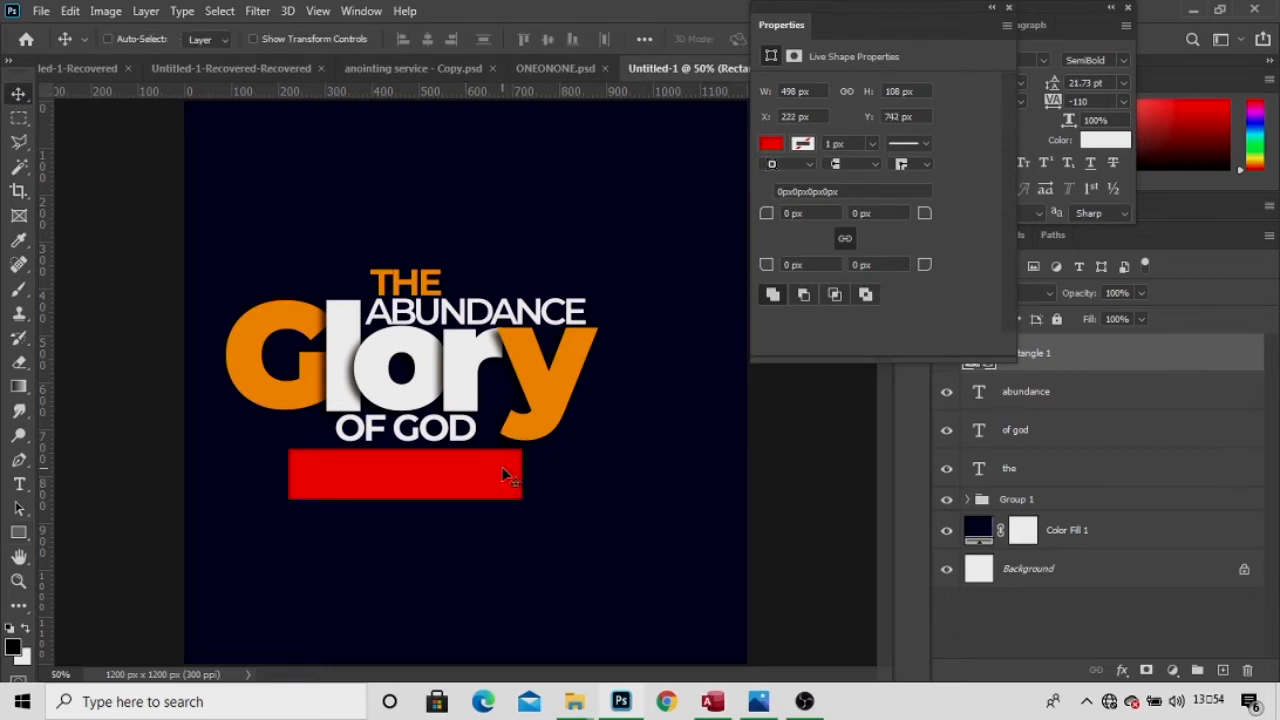
key(Right)
key(Right)
key(Up)
key(Up)
key(Left)
key(Left)
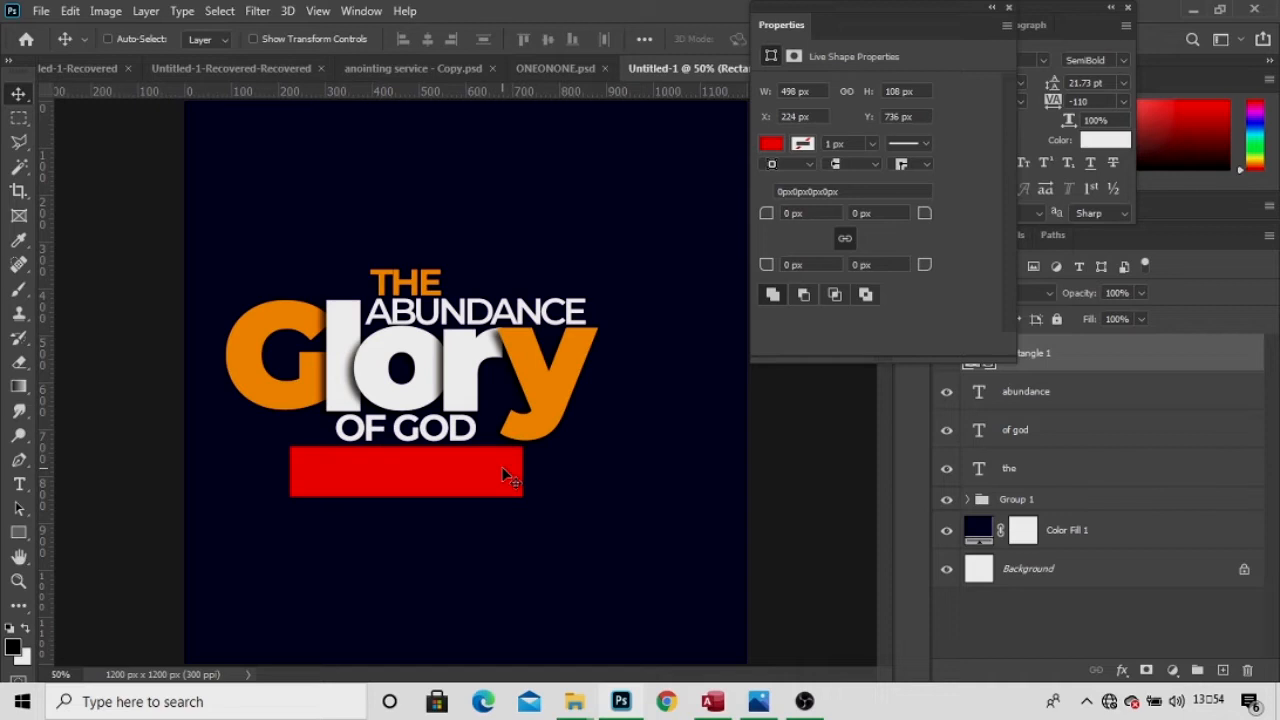
key(t)
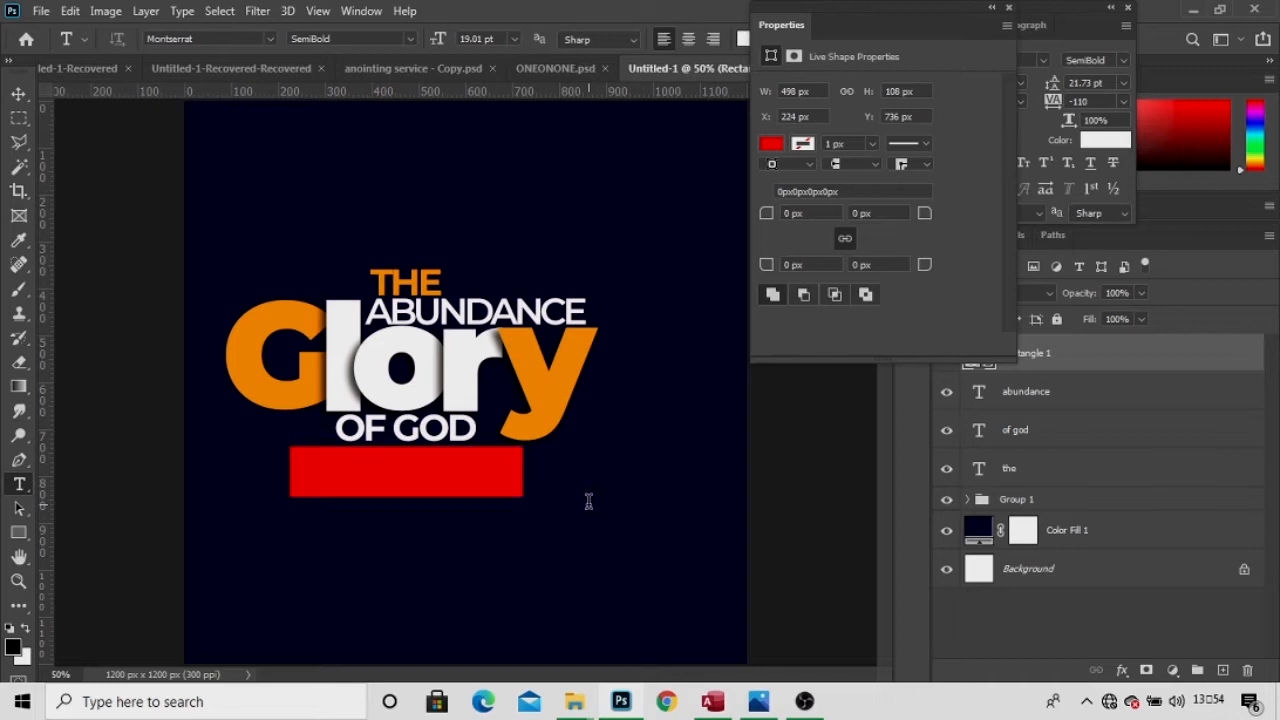
click(588, 500)
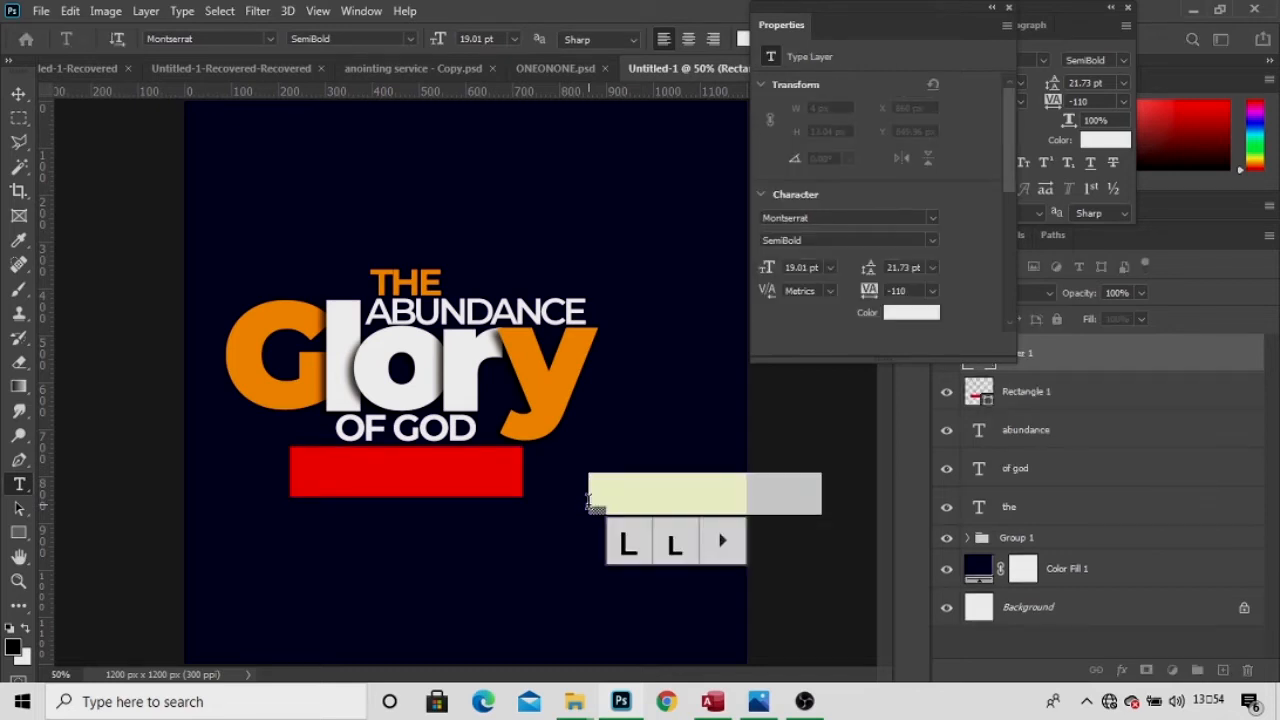
Type 'sunday service' into the text layer and position it over the red banner.
text(an)
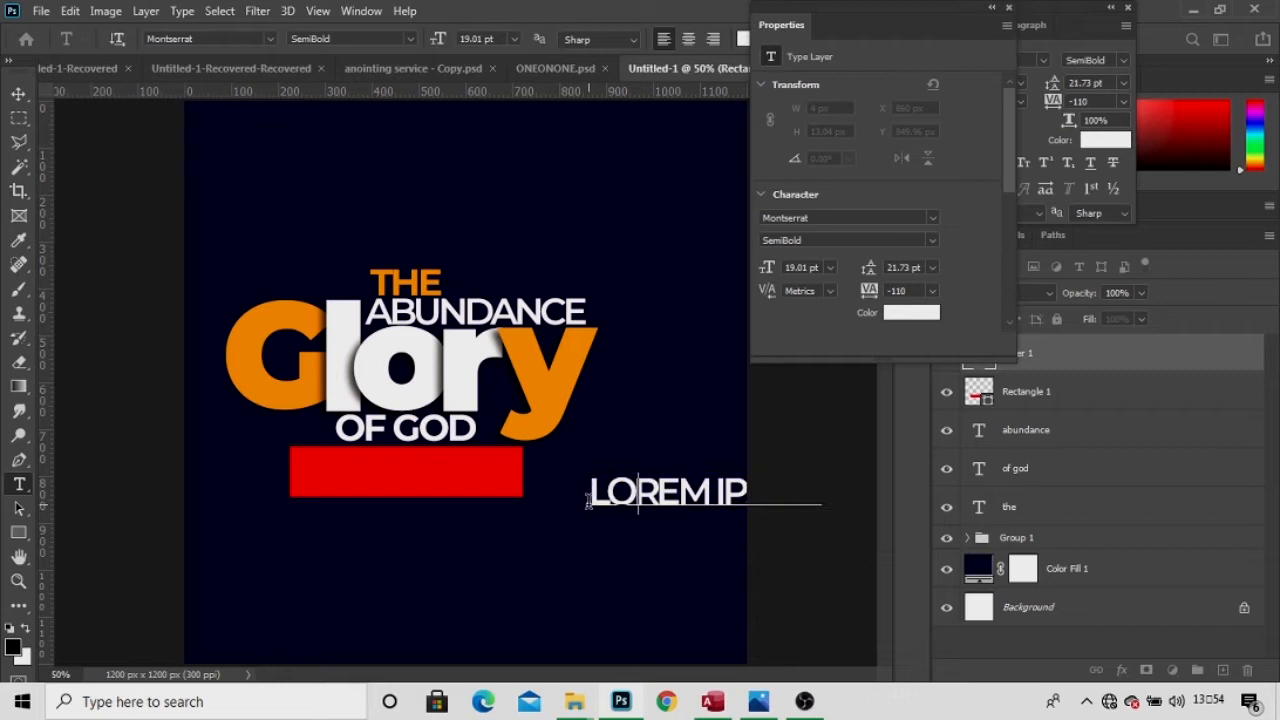
text(y)
key(Left)
key(Left)
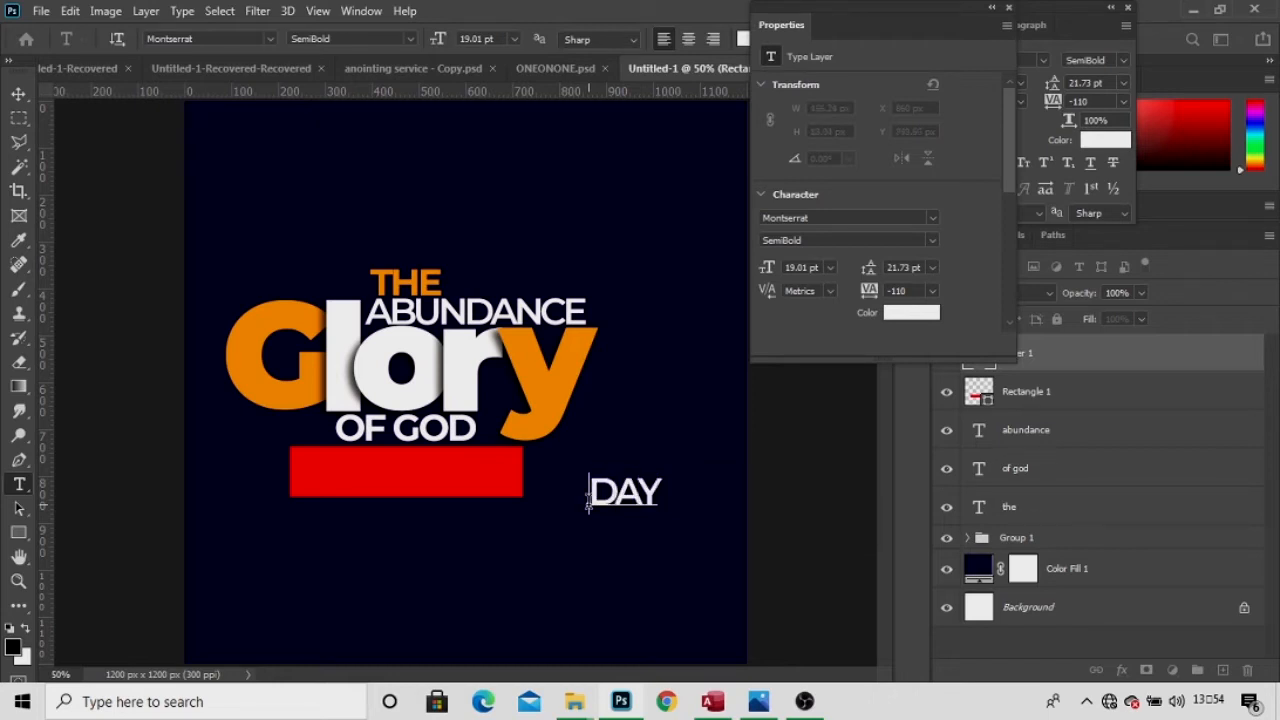
key(Delete)
key(Delete)
key(Delete)
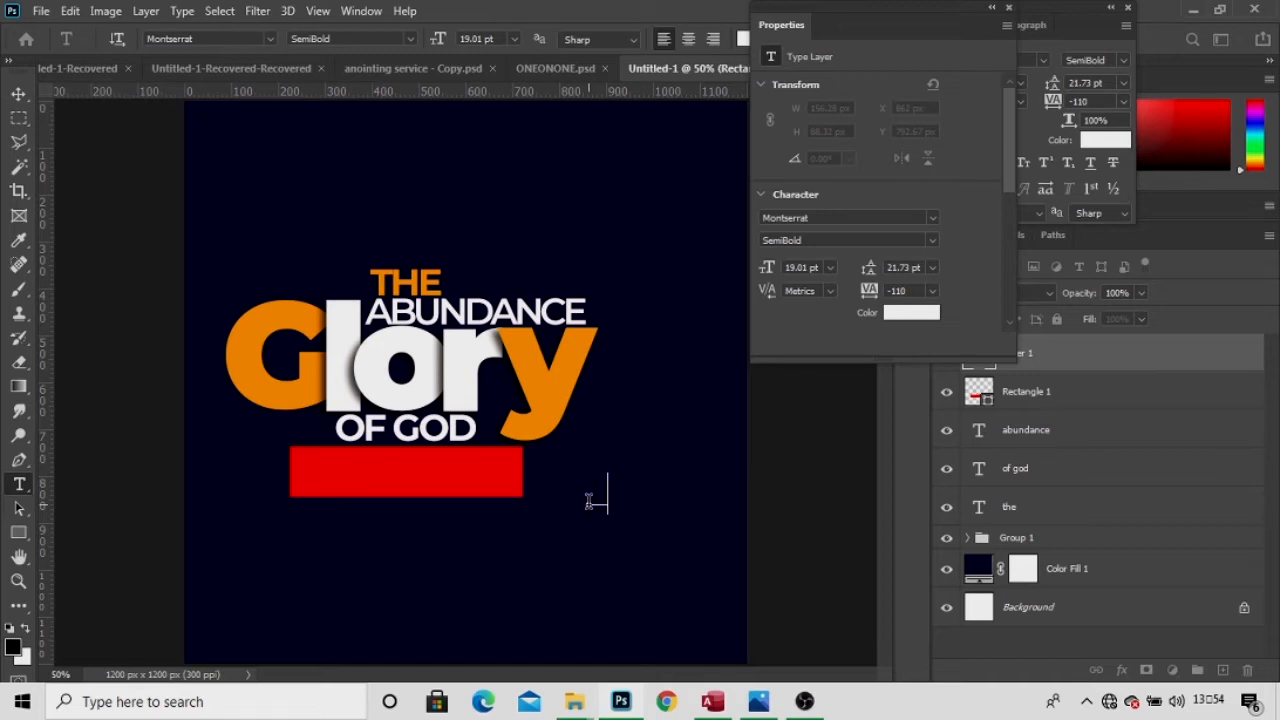
text(sunday s)
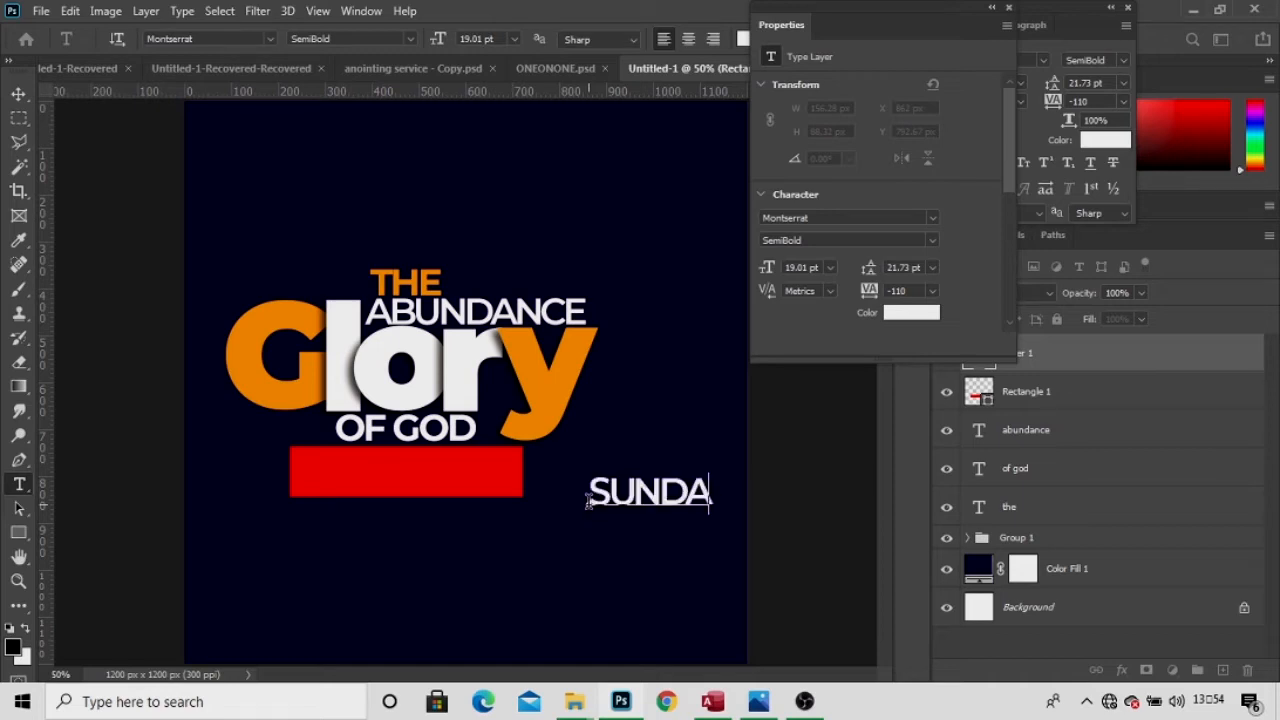
text(e)
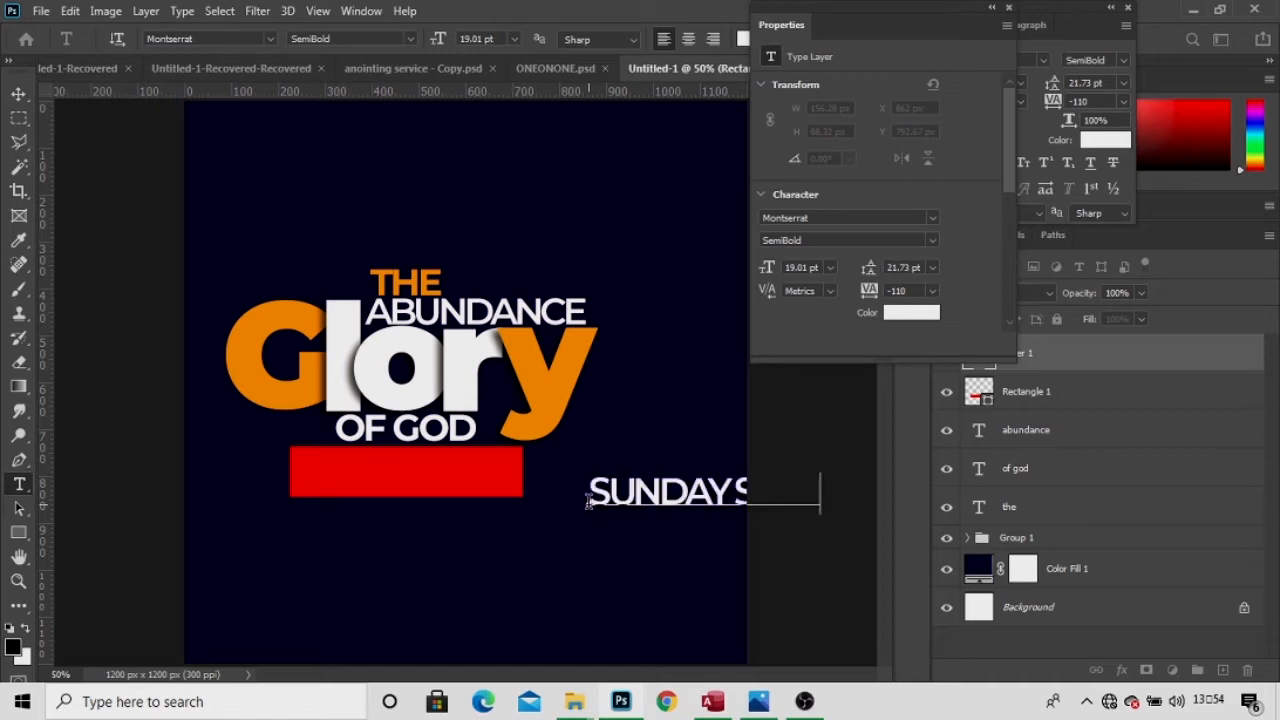
key(Left)
key(BackSpace)
drag(630, 557, 465, 634)
text(ERVICE)
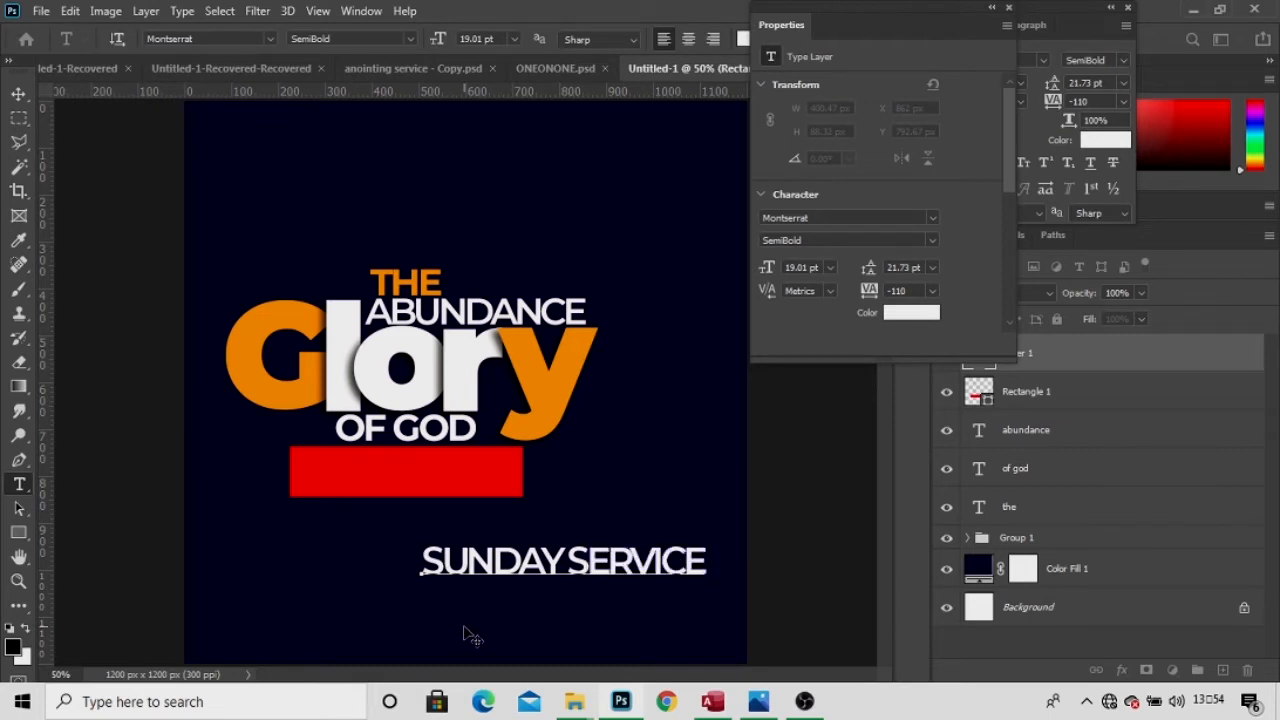
drag(548, 630, 417, 560)
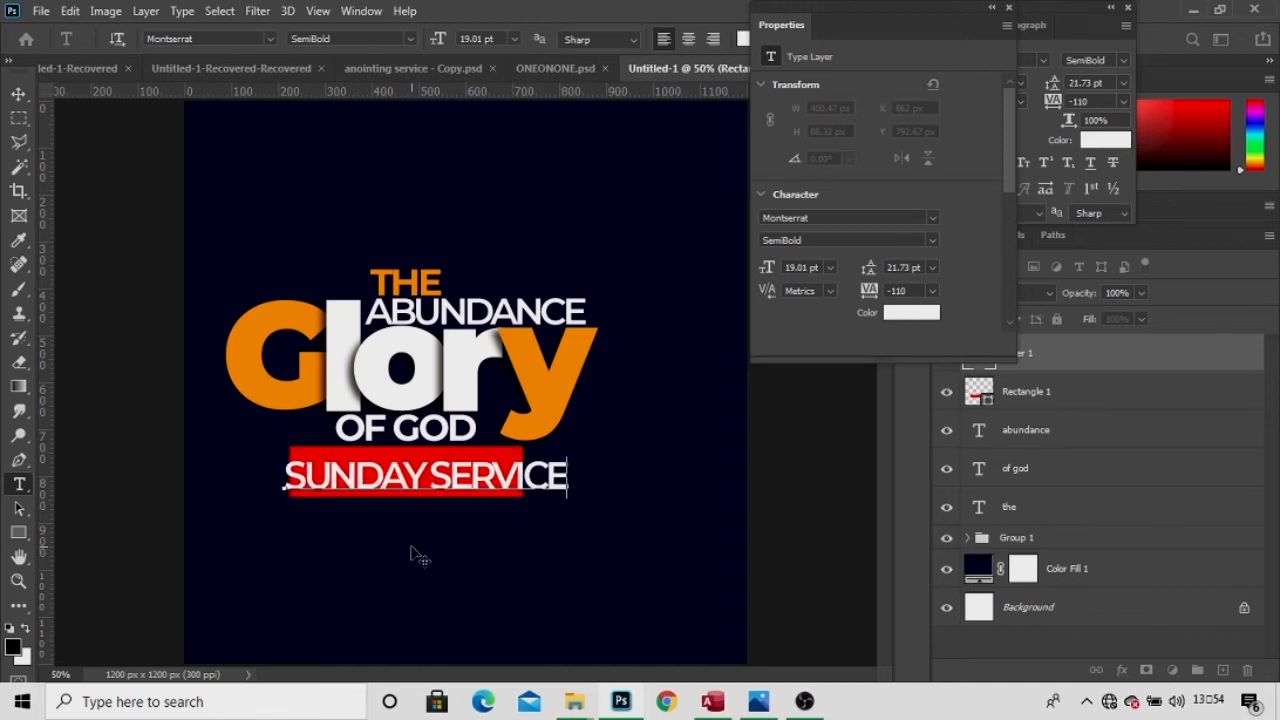
Shrink the SUNDAY SERVICE text from 19.01 pt to 14.01 pt and commit it.
key(ctrl+a)
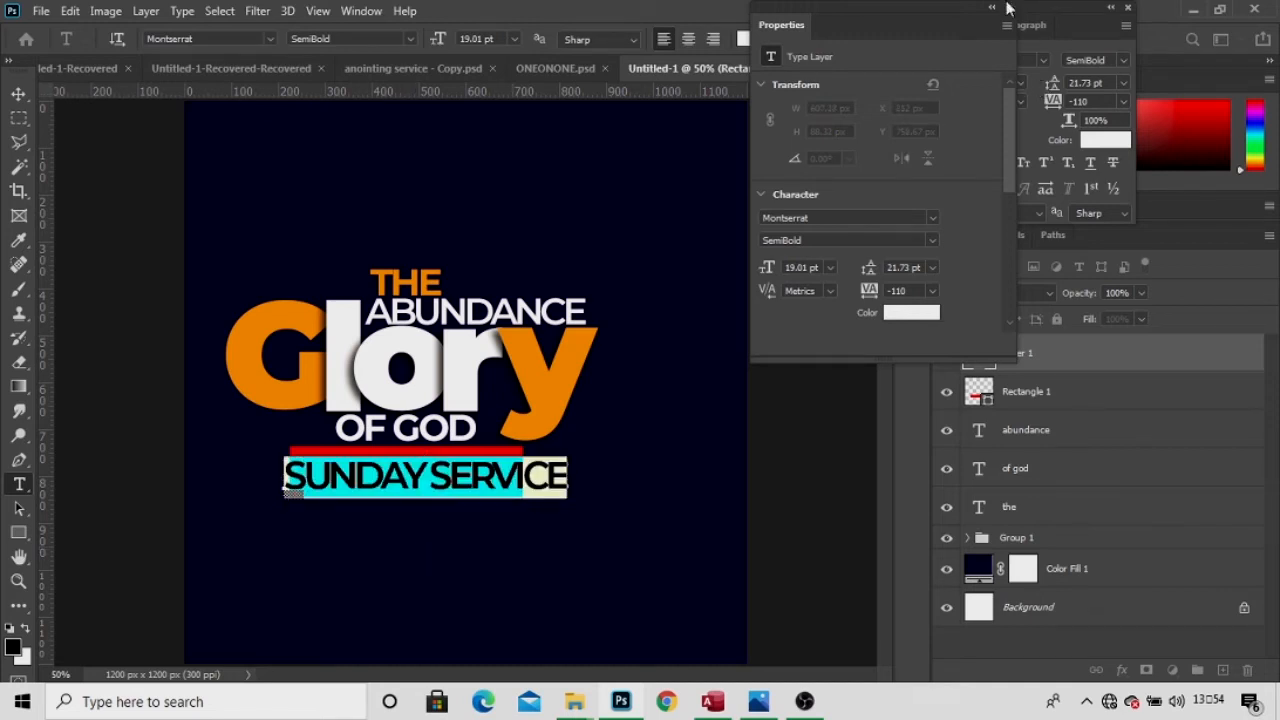
click(1009, 9)
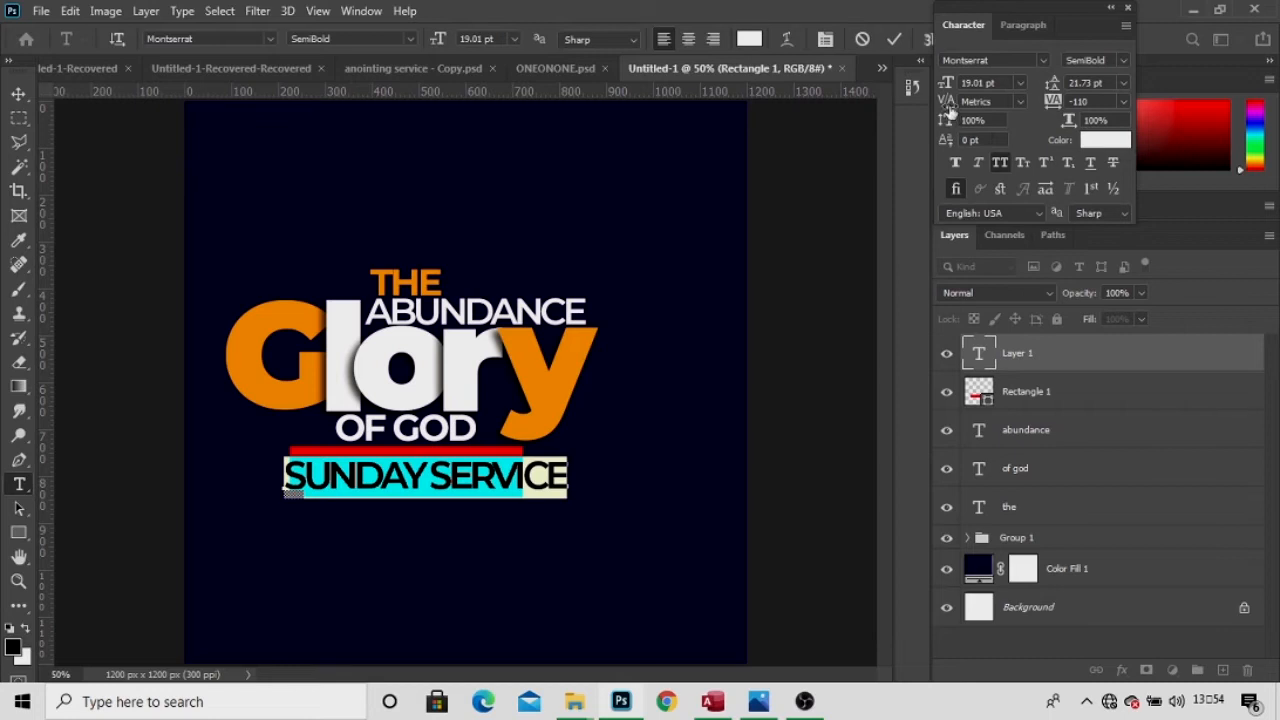
drag(945, 92, 941, 90)
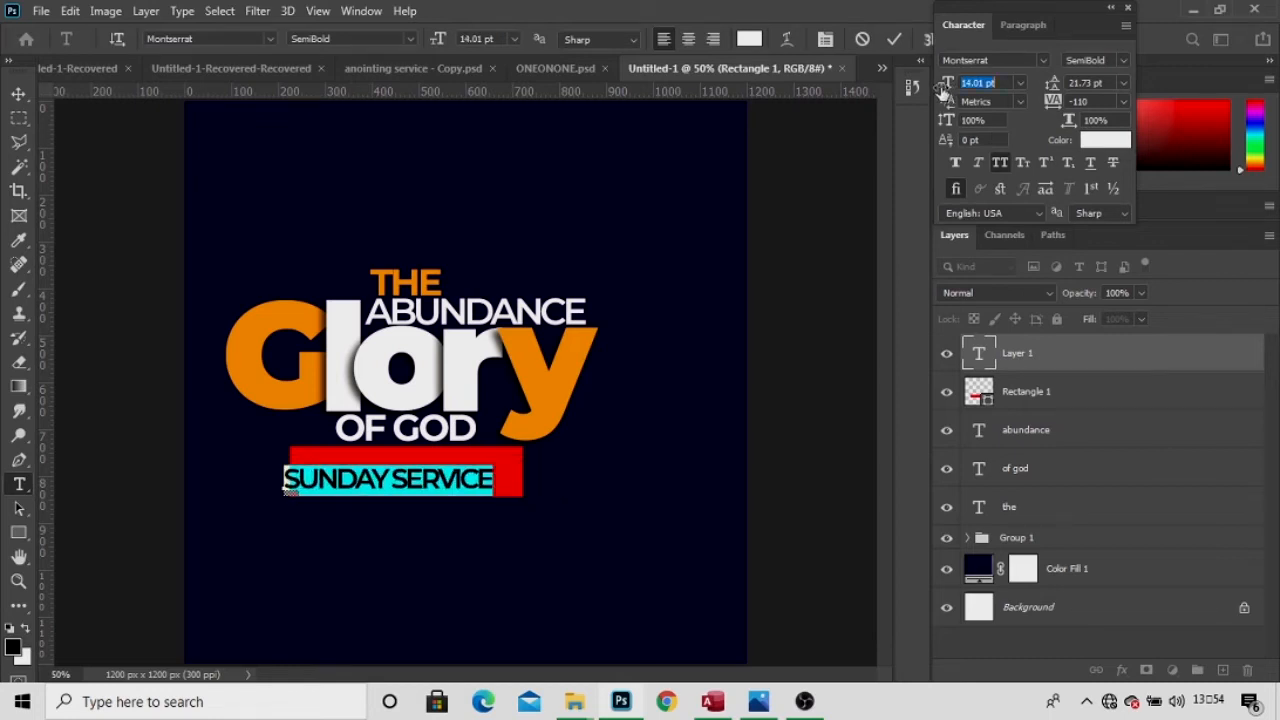
click(896, 41)
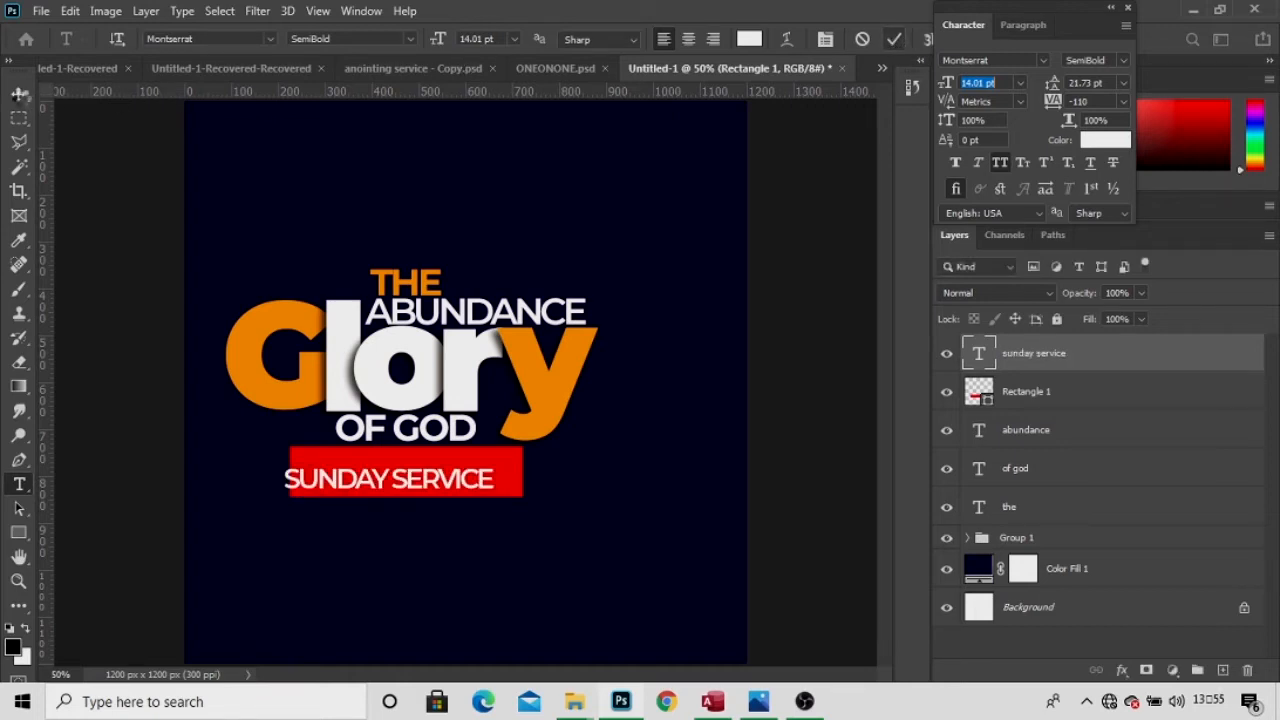
Centre SUNDAY SERVICE in the red bar beneath OF GOD, then reopen it for text editing.
key(v)
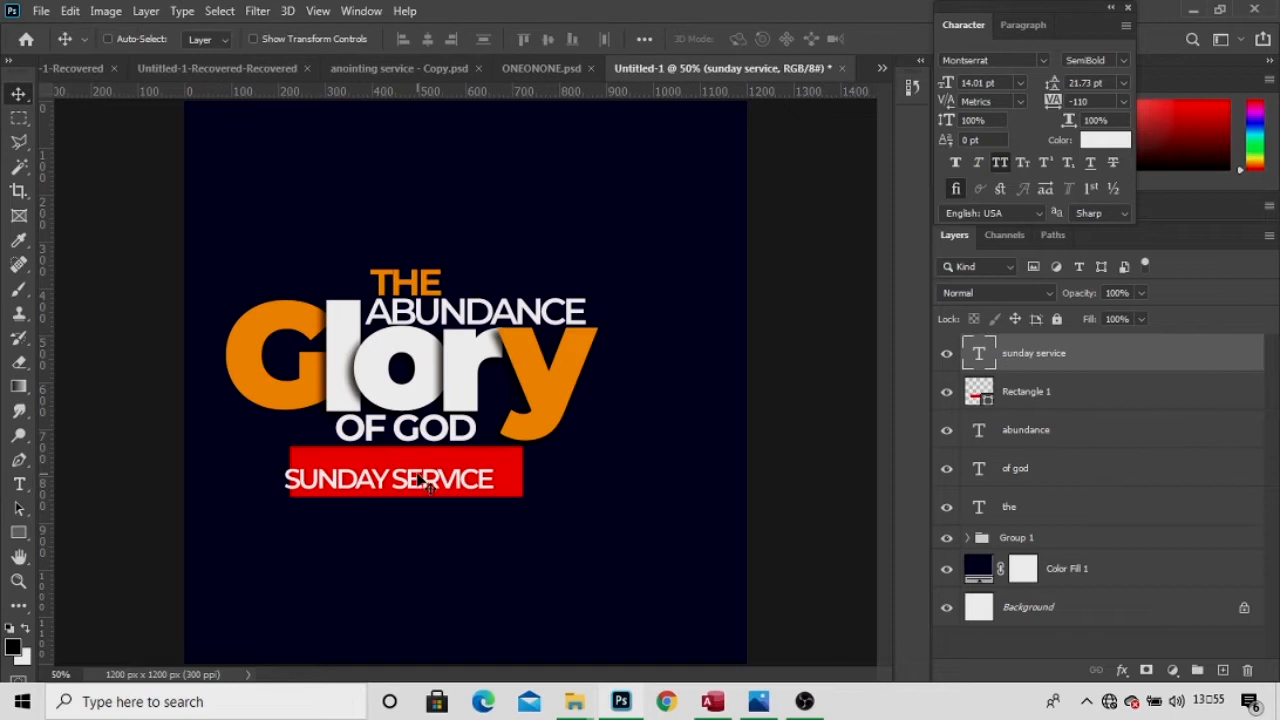
drag(428, 483, 445, 476)
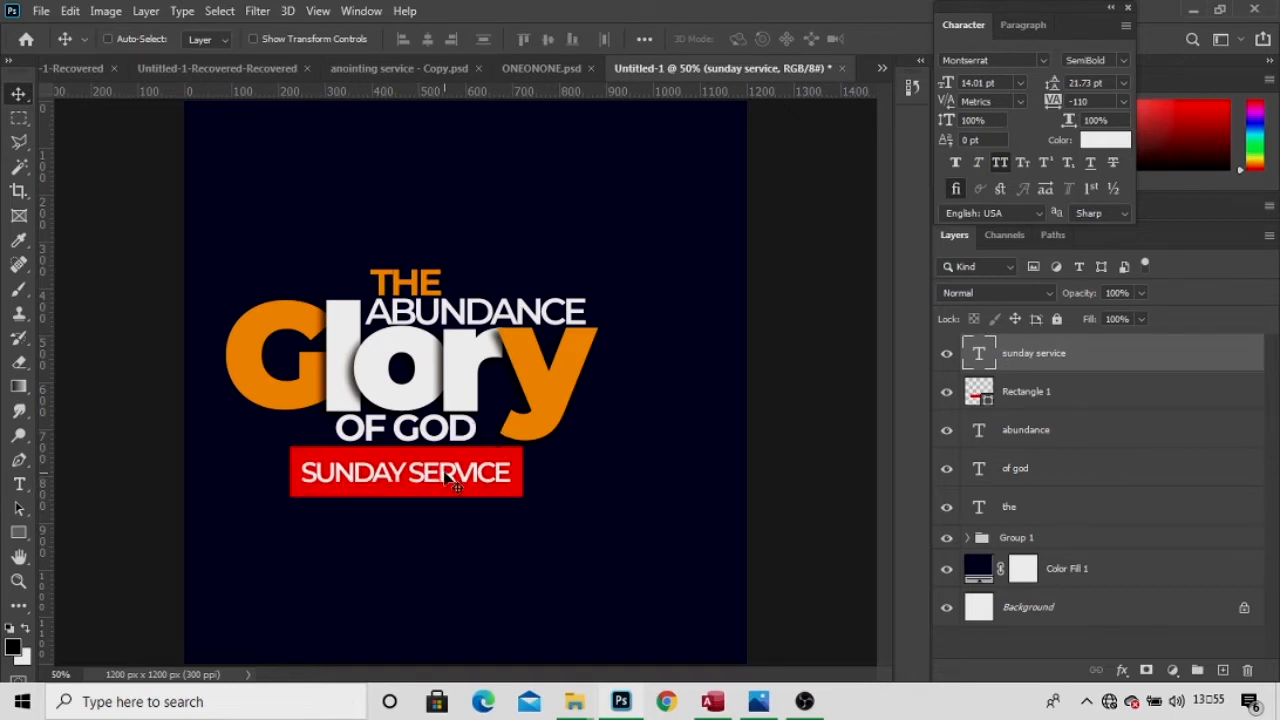
key(t)
key(v)
key(t)
key(v)
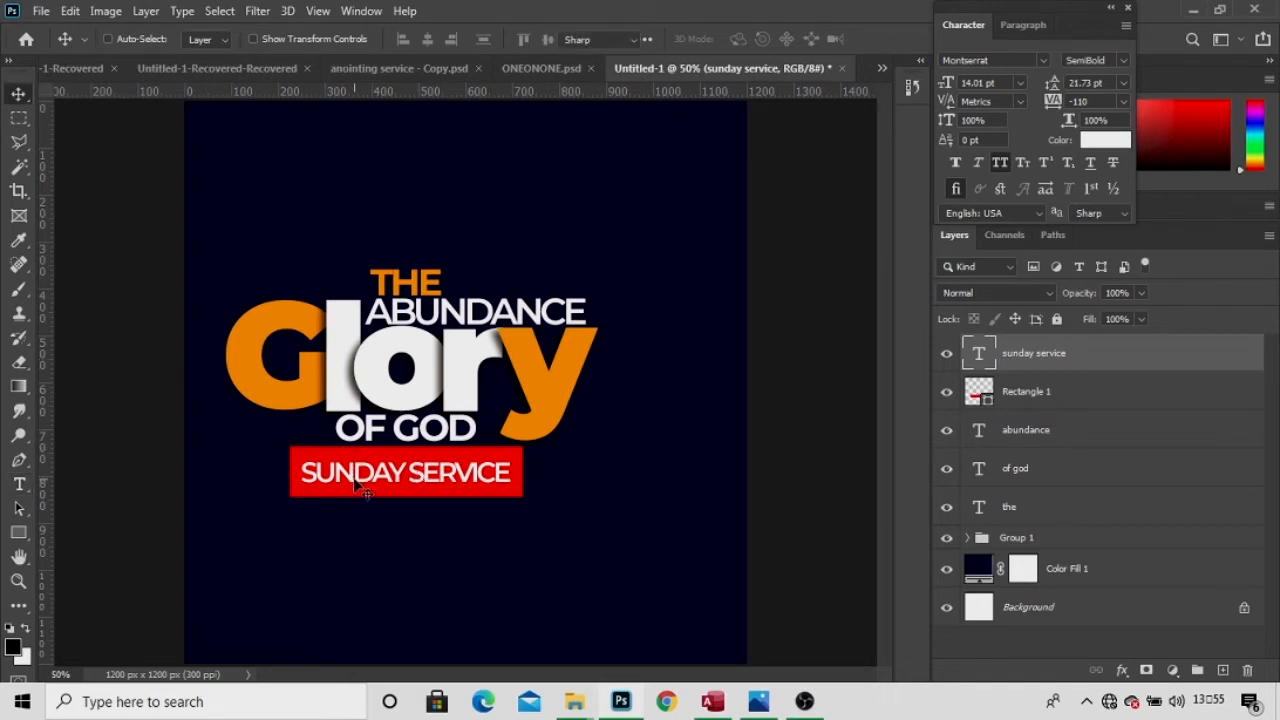
key(t)
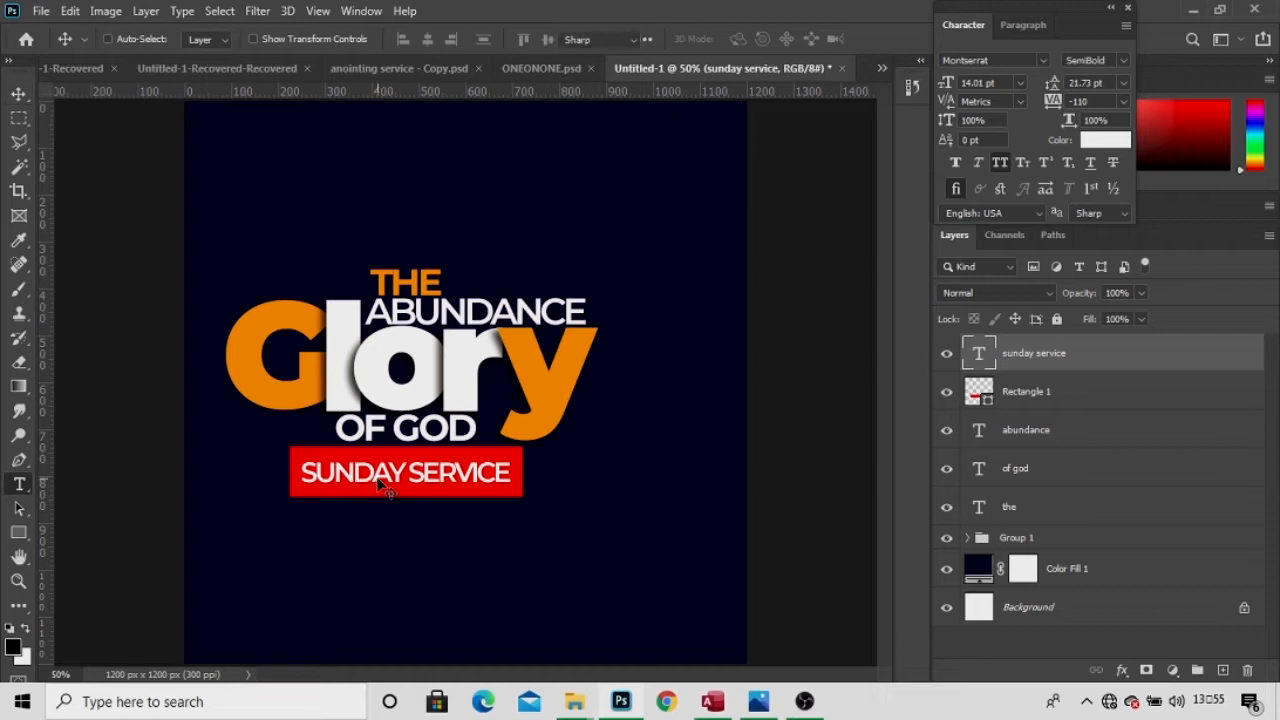
key(v)
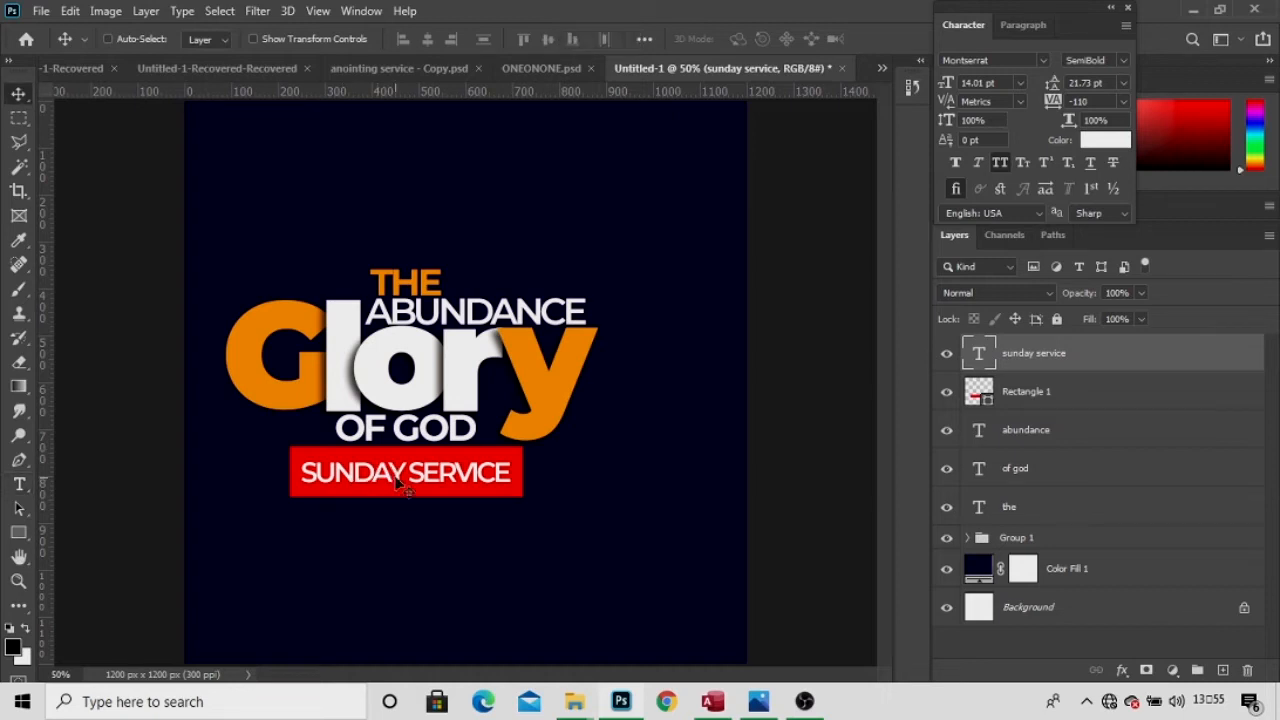
click(19, 486)
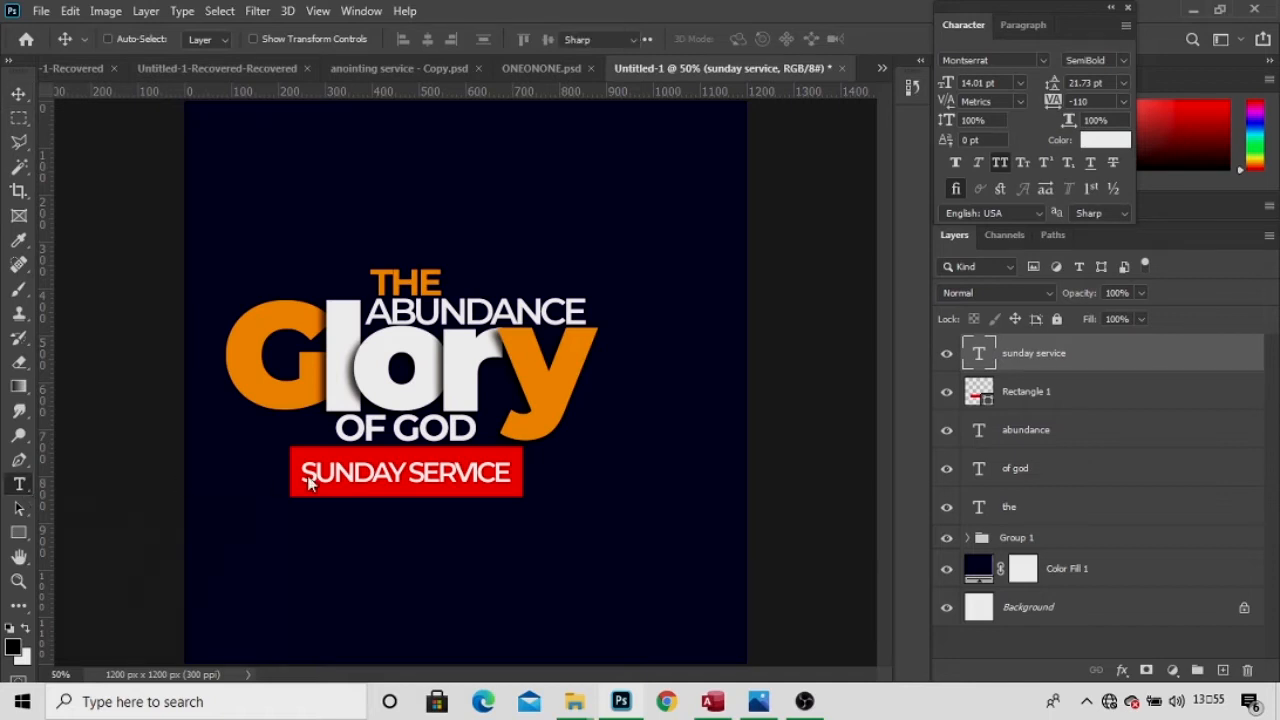
click(437, 472)
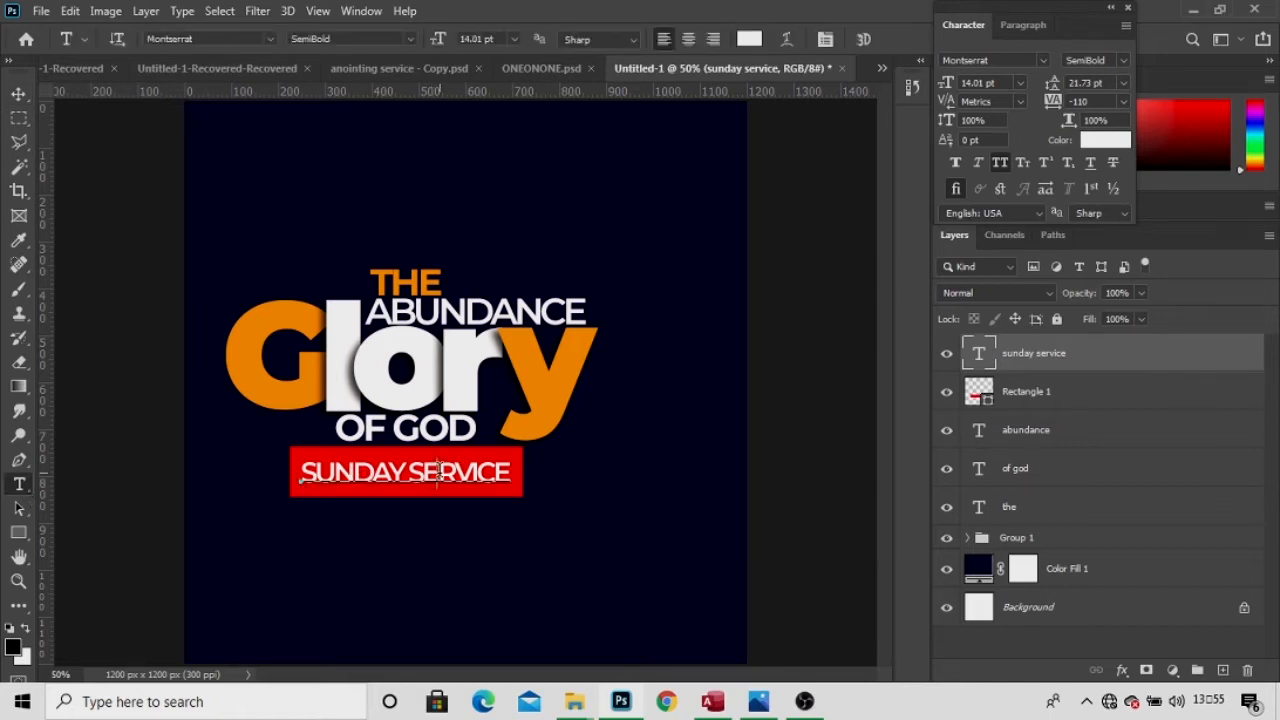
Colour the SUNDAY SERVICE text dark navy 050029, sampled from the background.
key(ctrl+a)
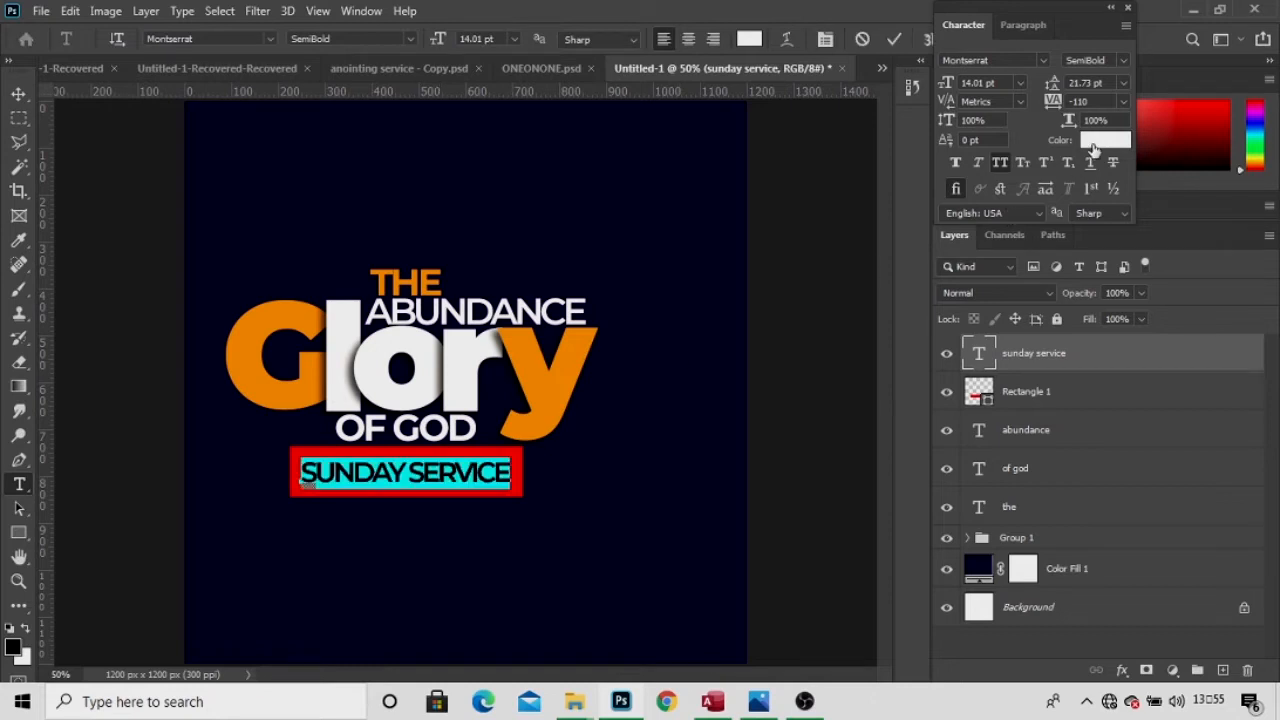
click(1093, 148)
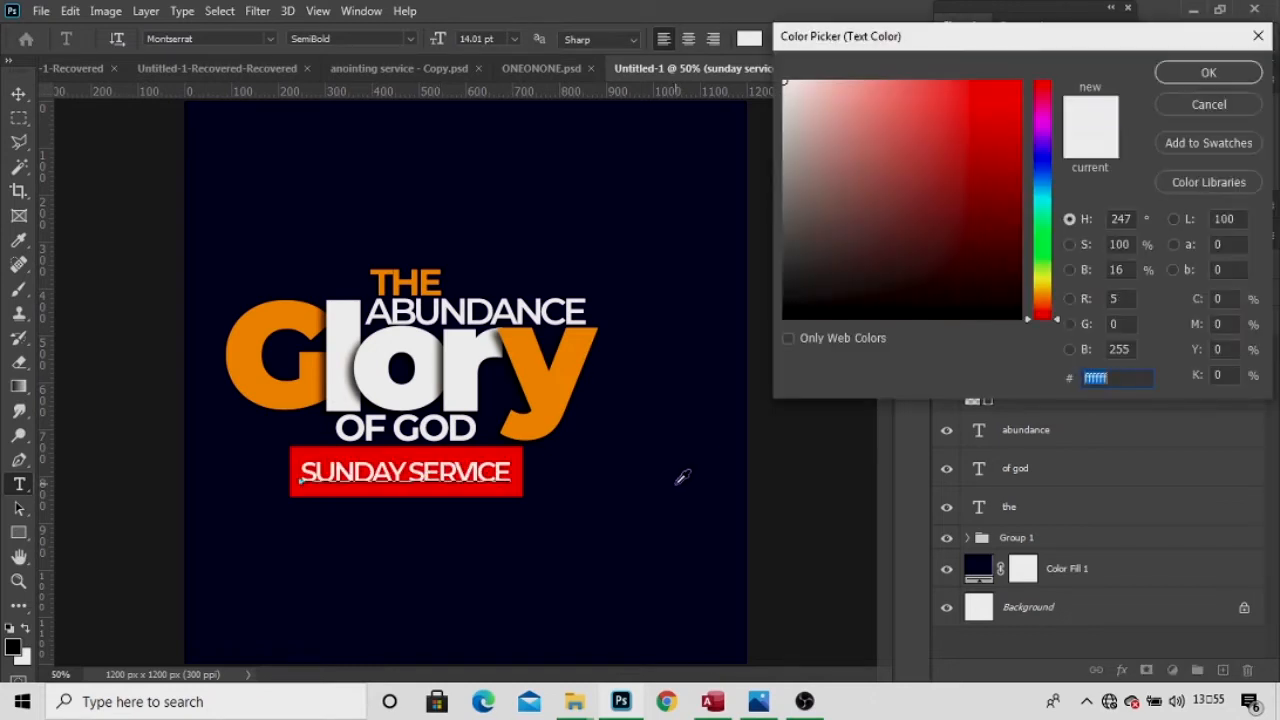
text(050029)
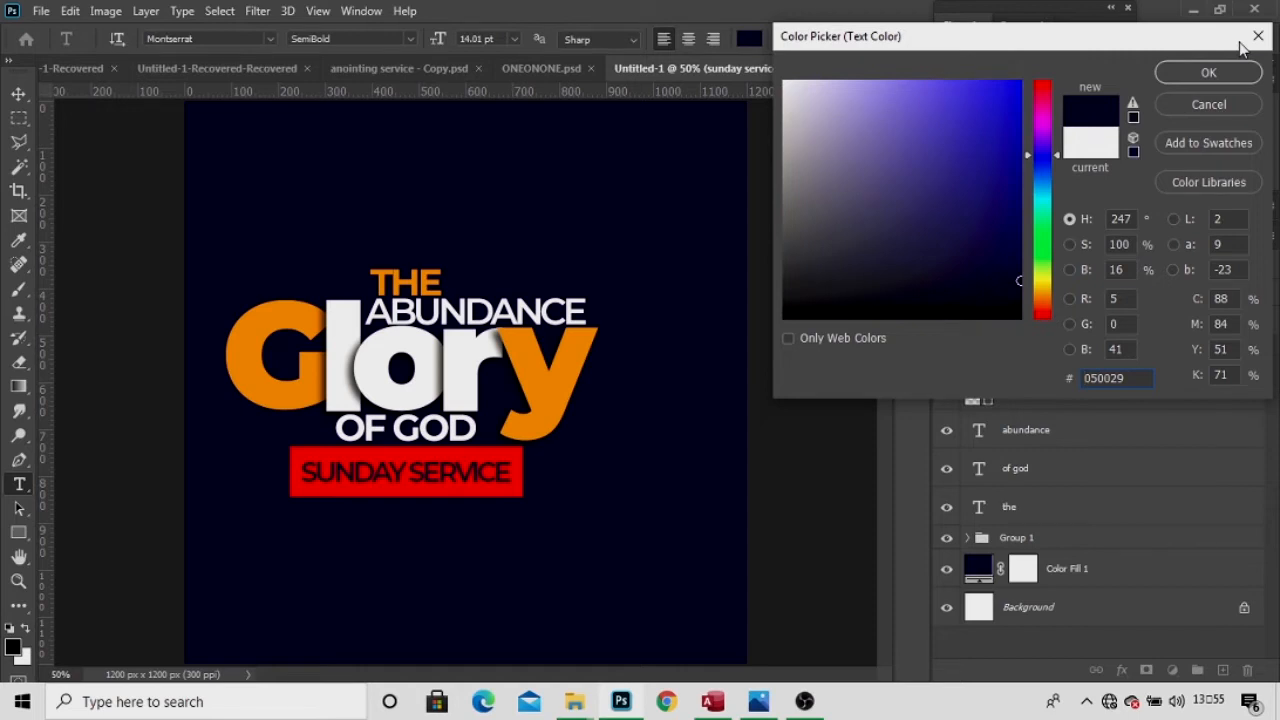
click(465, 379)
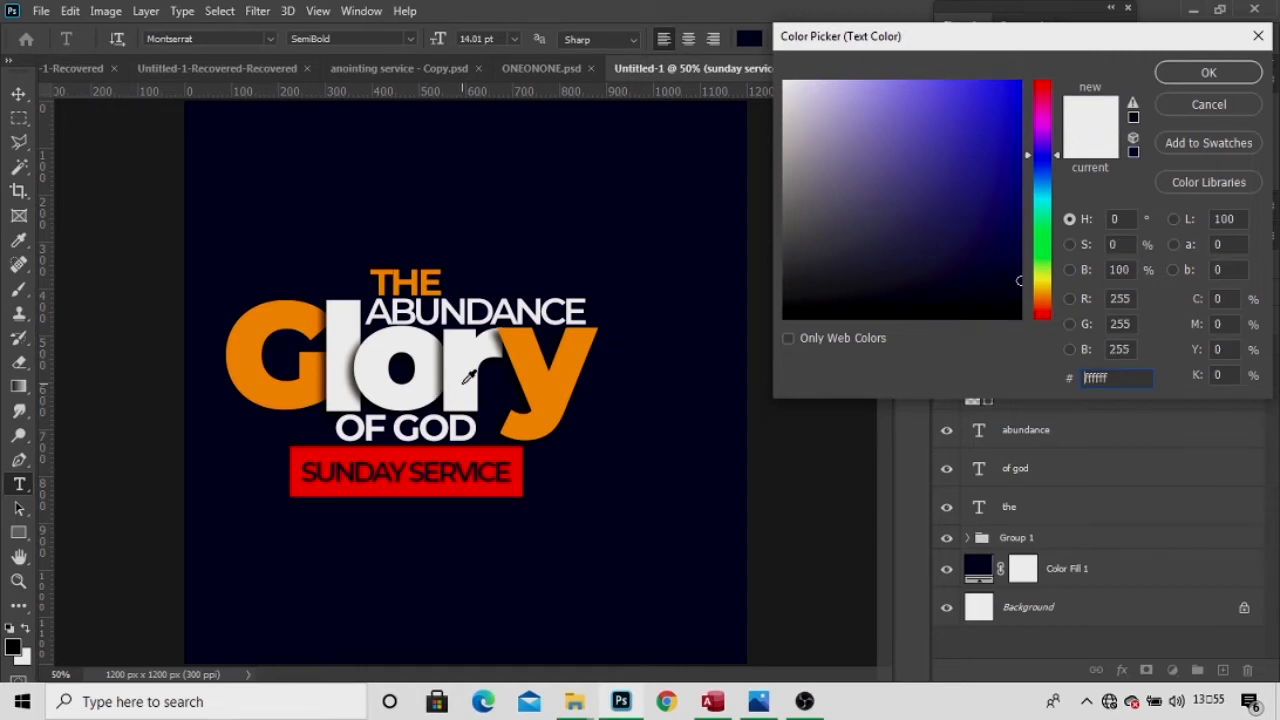
click(663, 491)
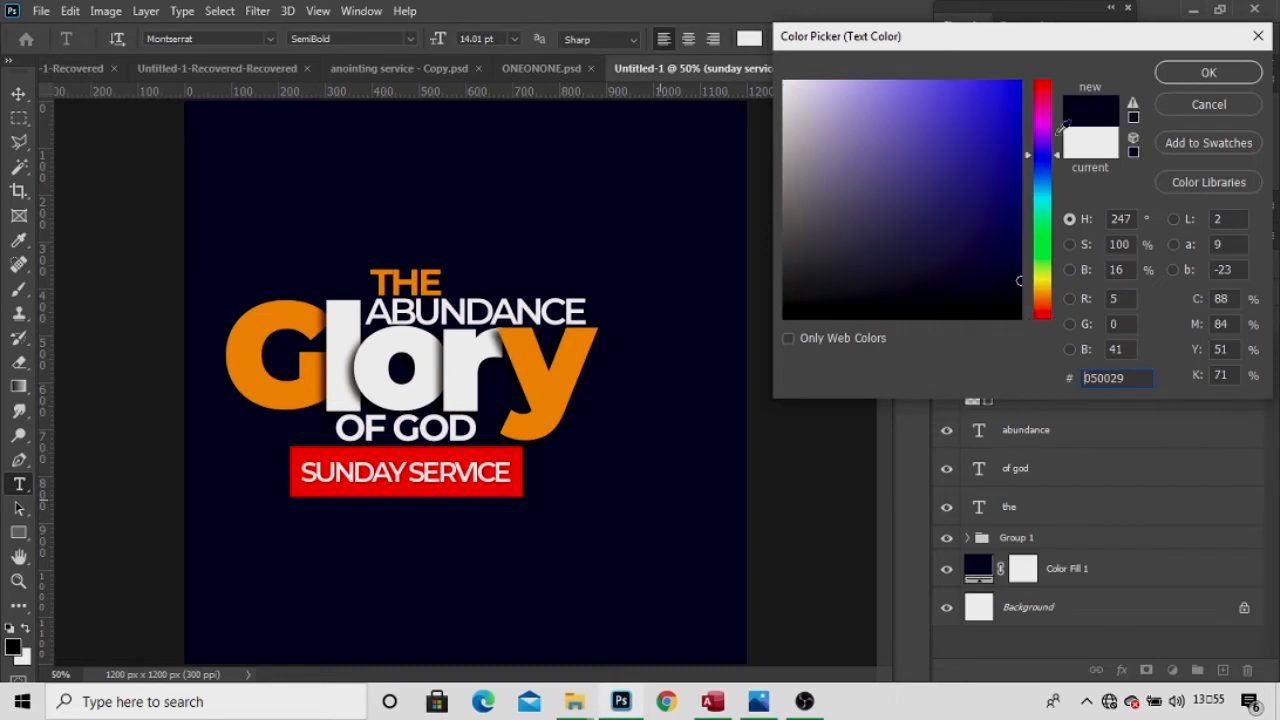
click(1176, 71)
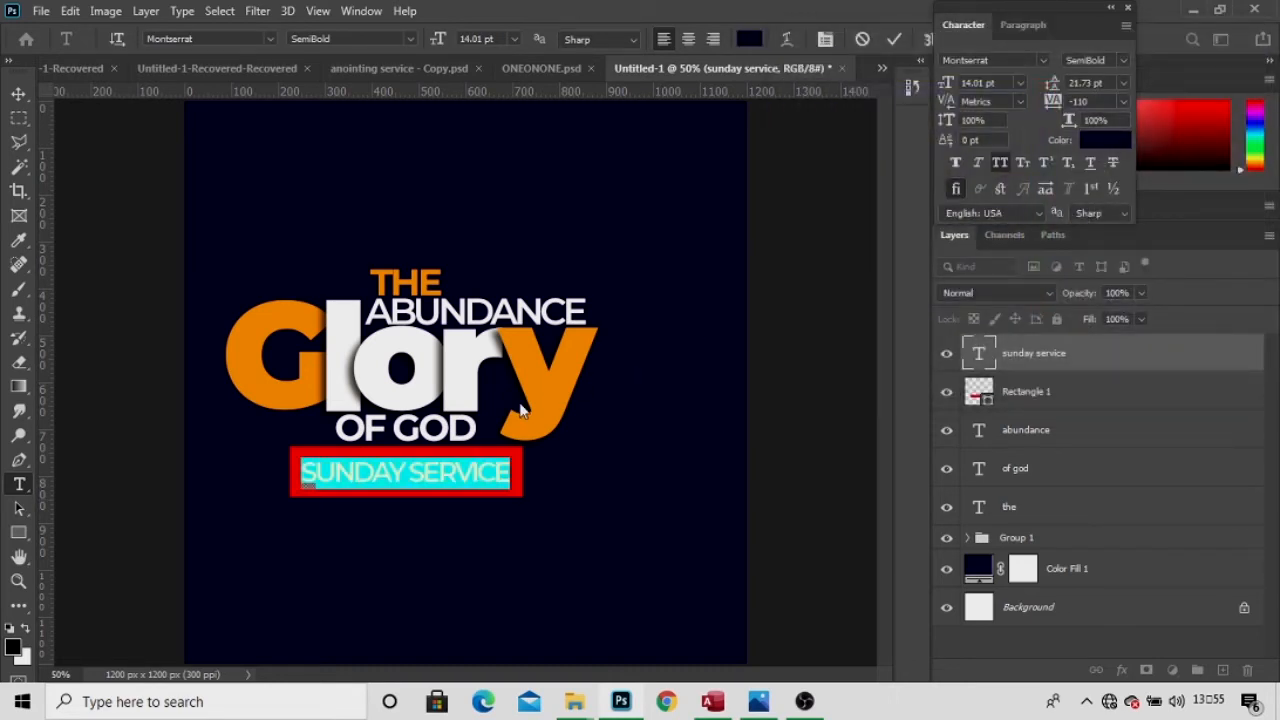
Set the word SUNDAY to Bold and commit the text.
drag(408, 472, 296, 473)
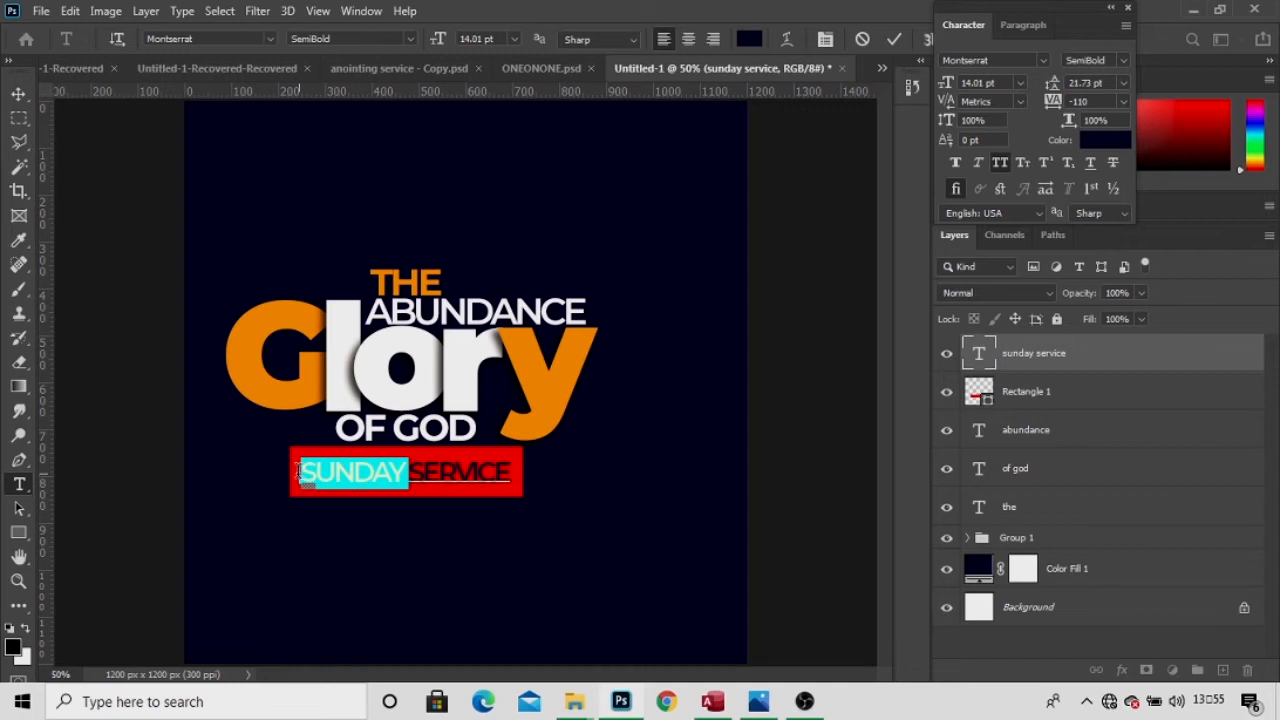
click(1124, 62)
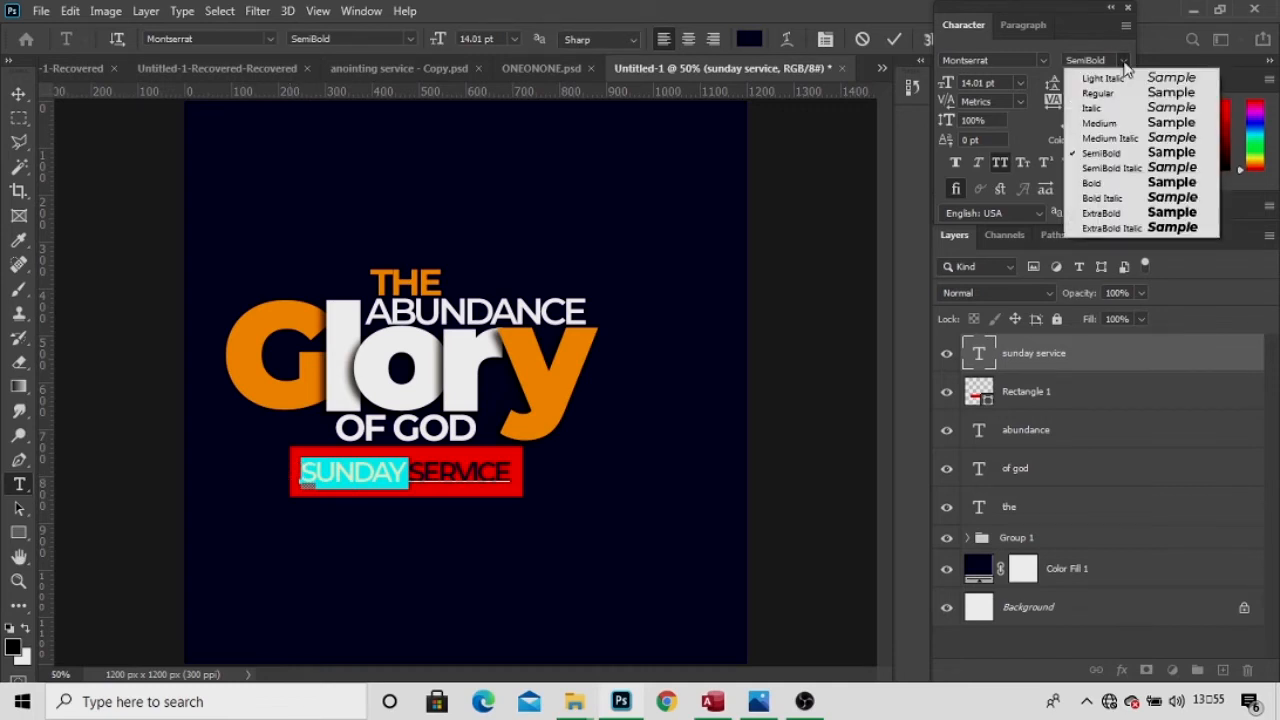
click(1104, 185)
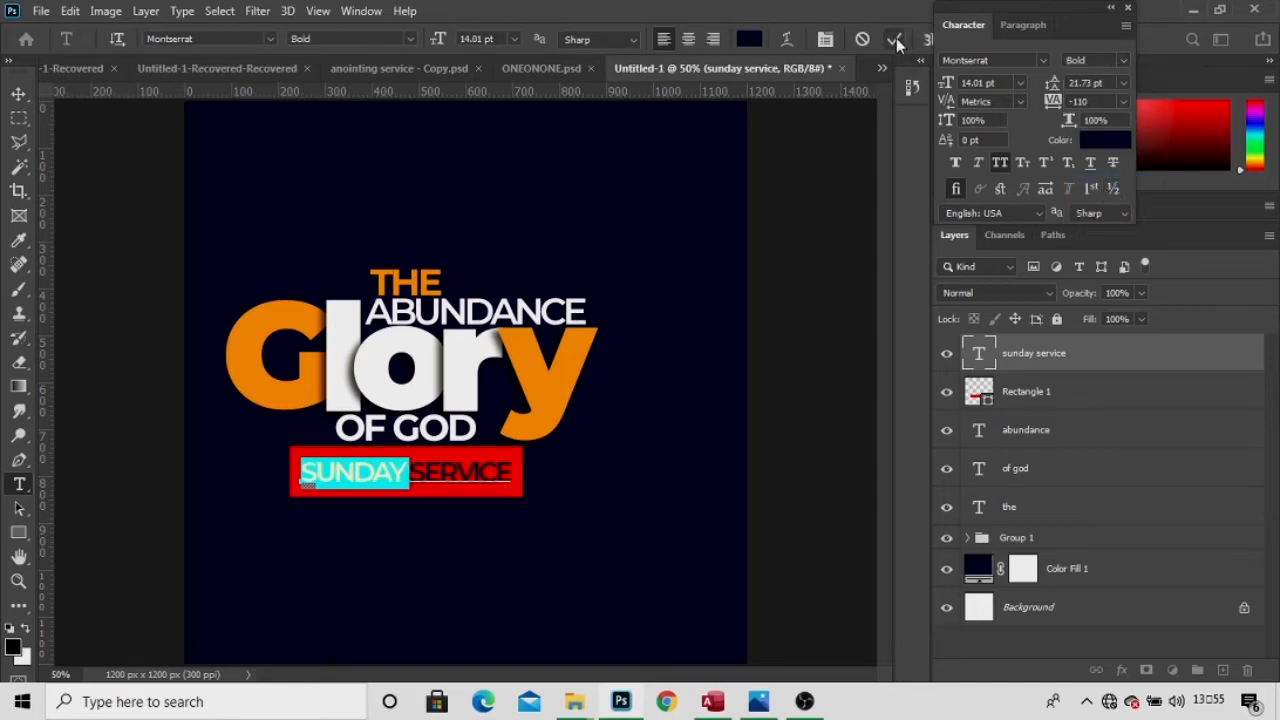
click(218, 130)
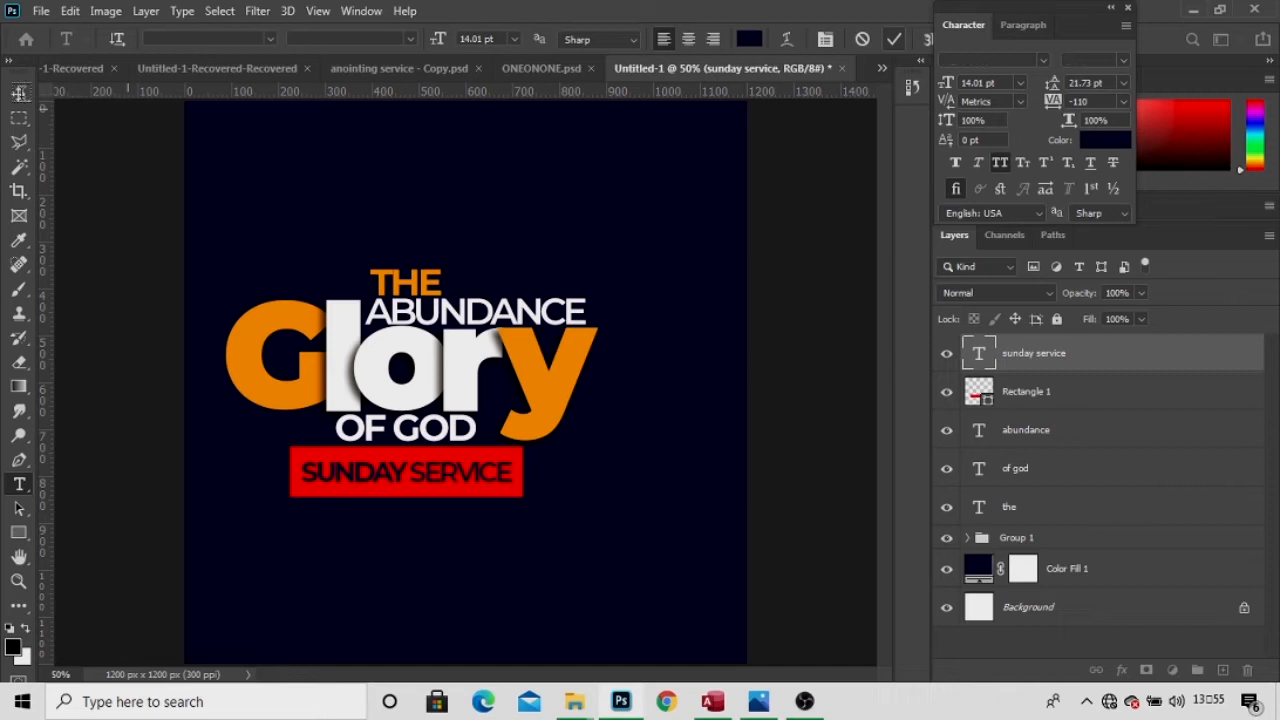
click(19, 95)
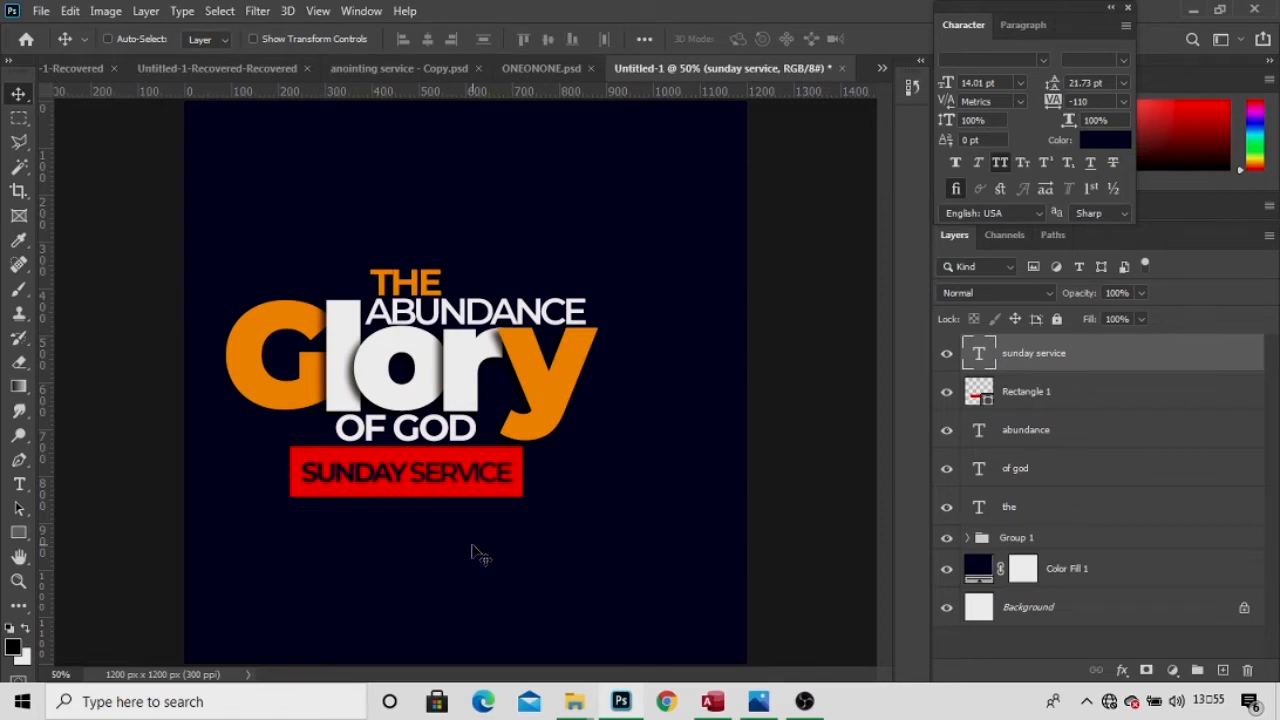
Add a new white (ffffff) text line reading 'date' below the red bar.
key(t)
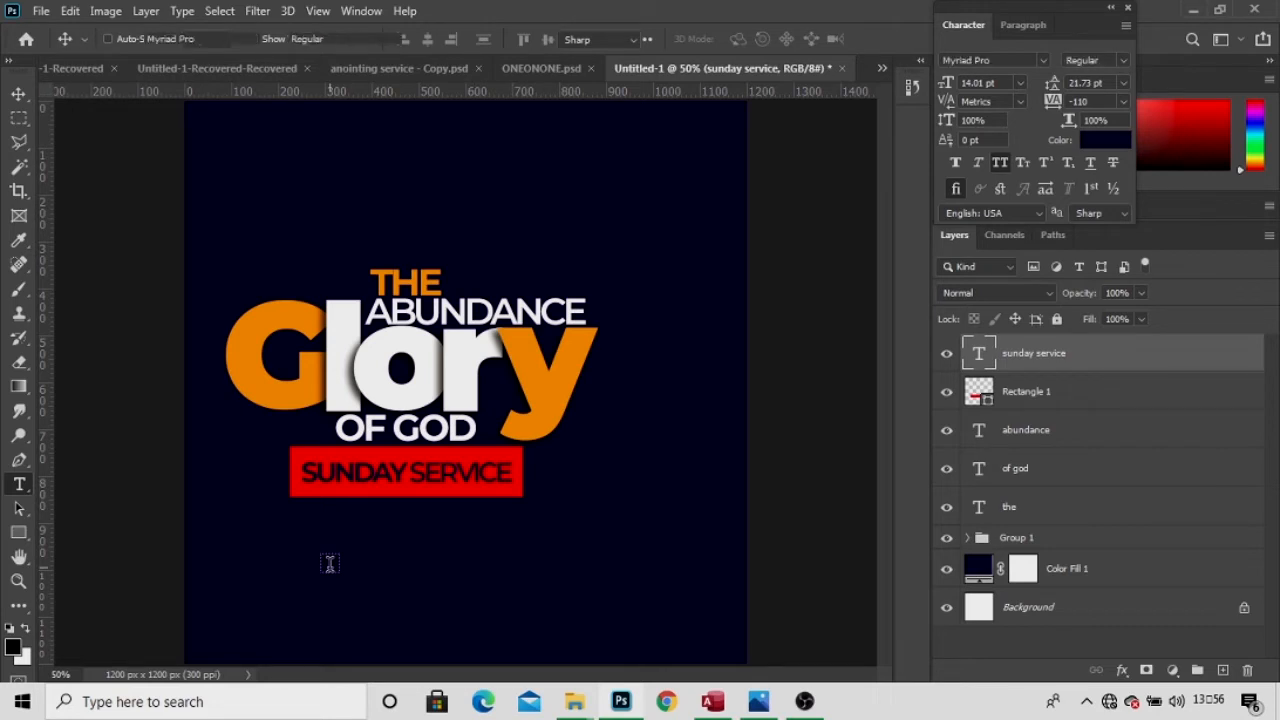
click(330, 565)
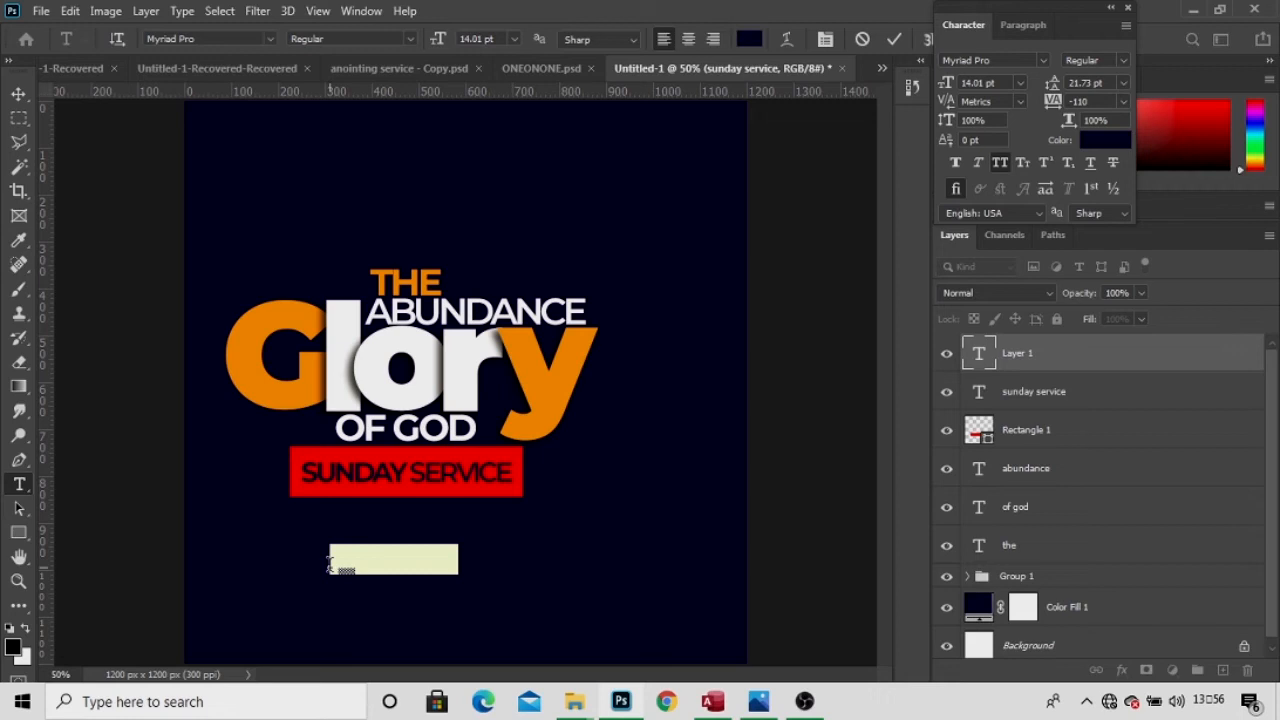
click(330, 565)
text(date)
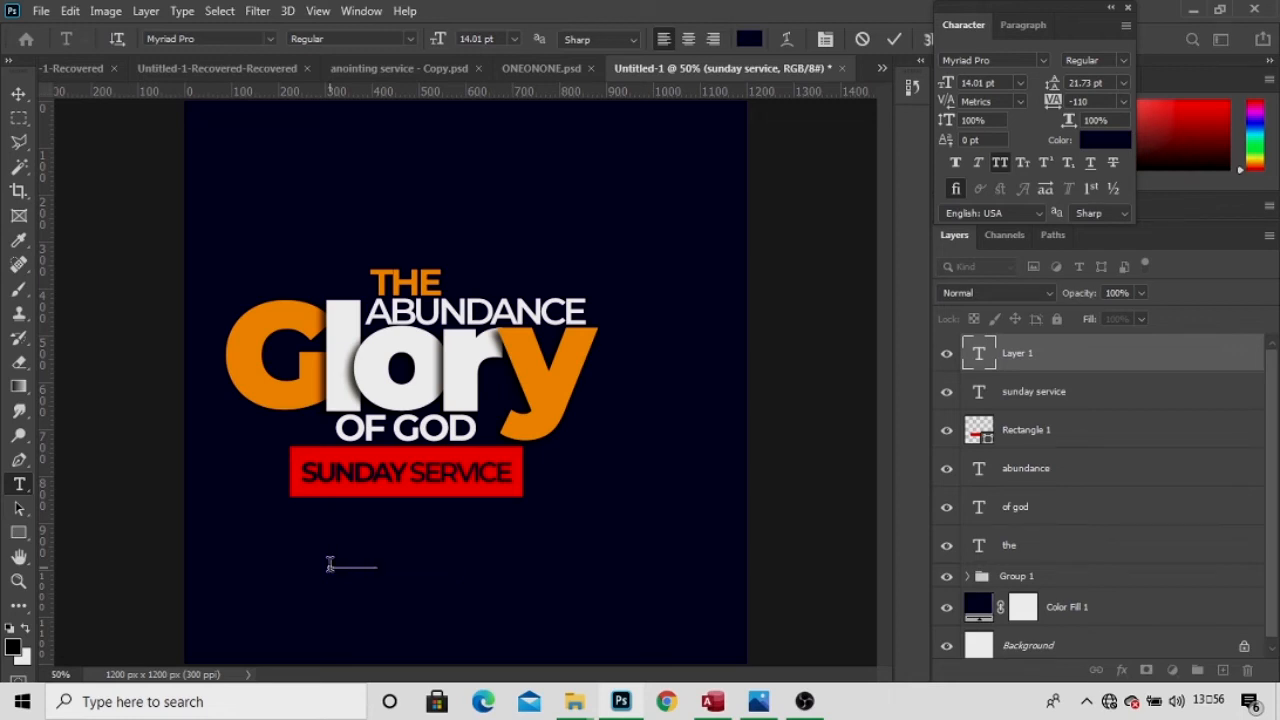
key(ctrl+a)
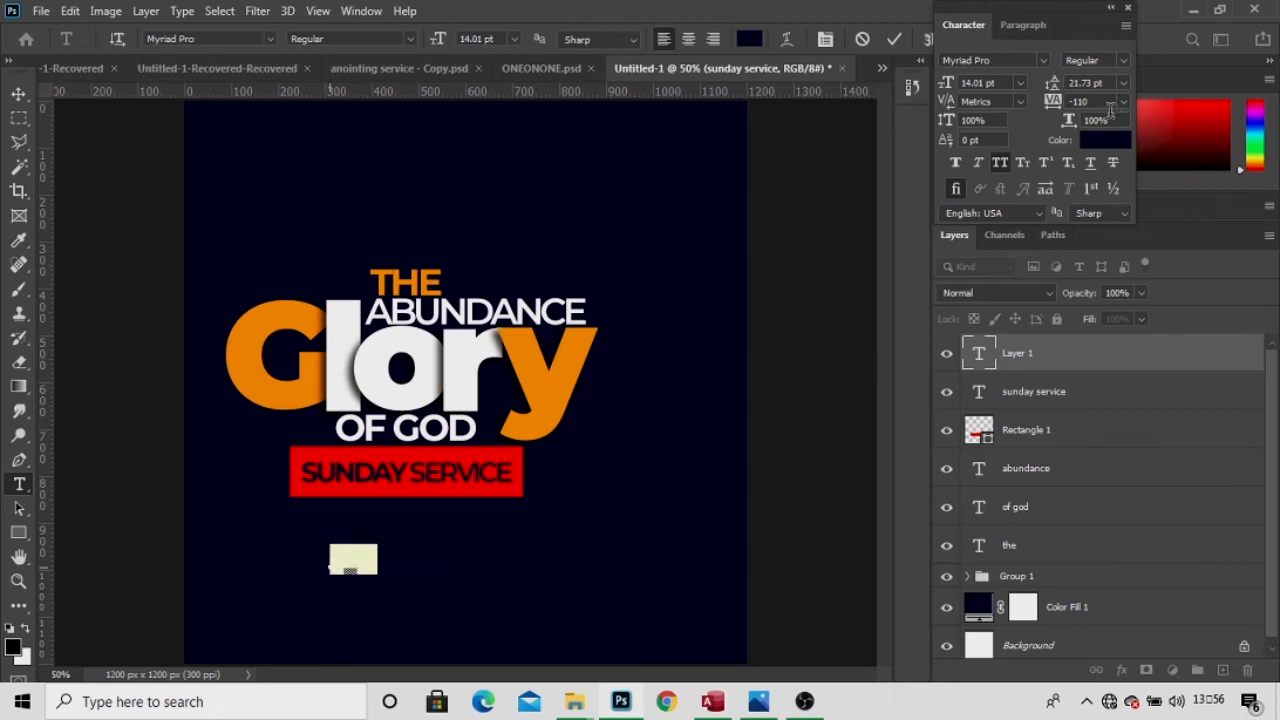
click(1103, 141)
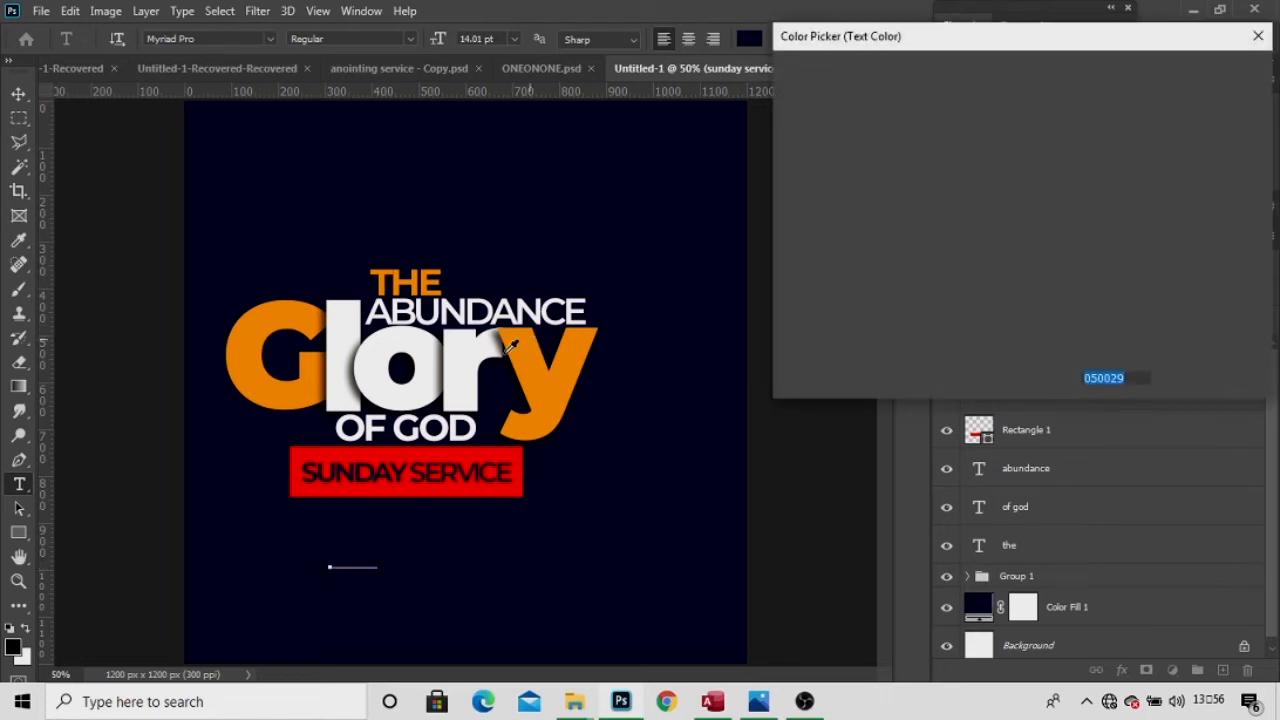
text(ffffff)
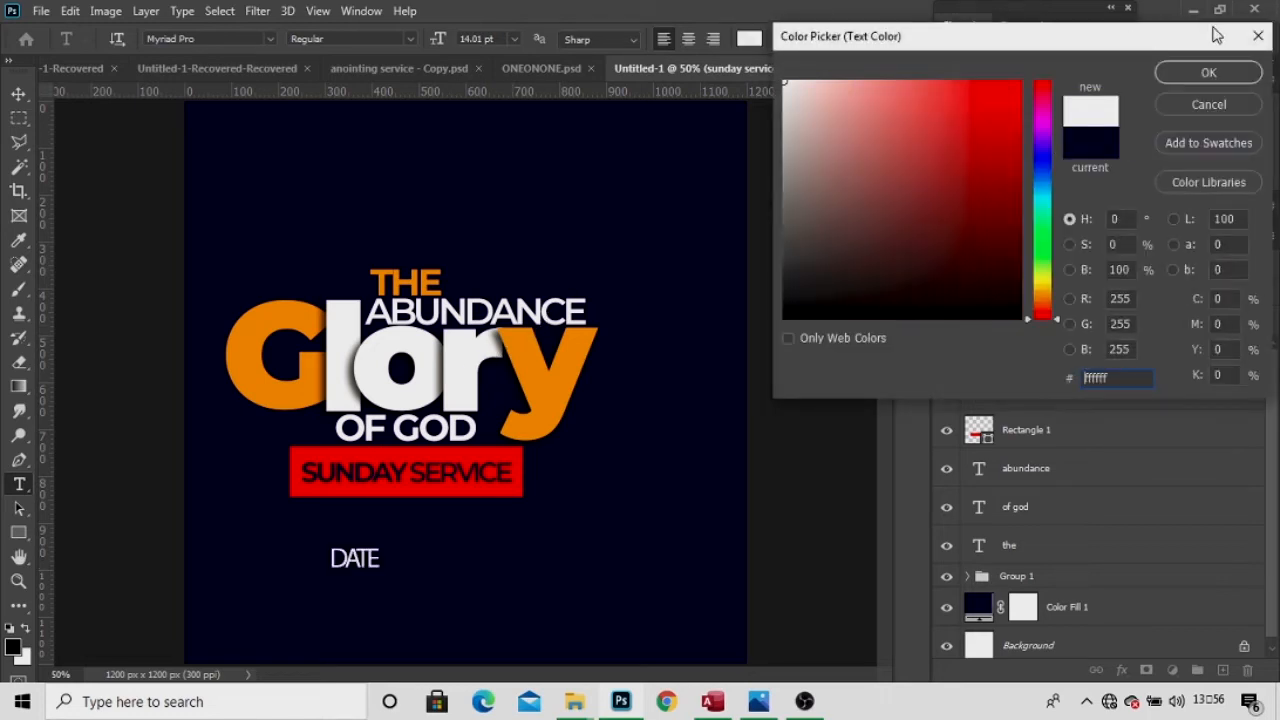
click(1205, 76)
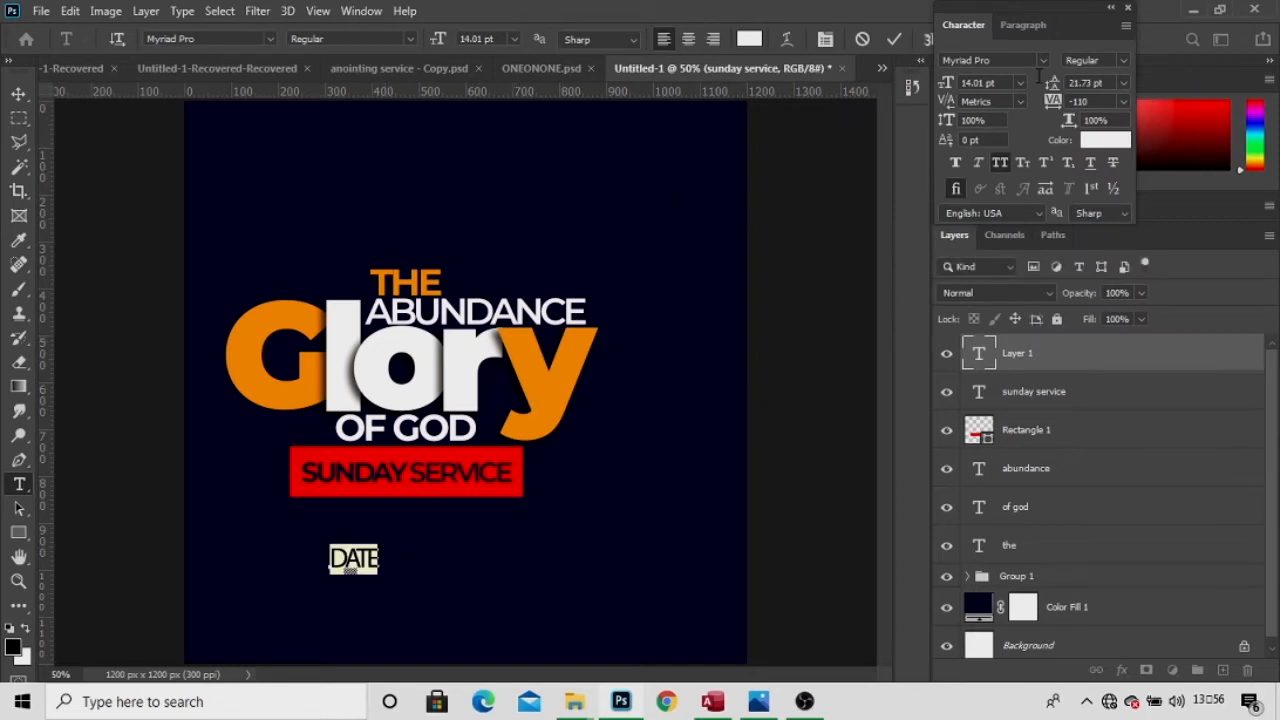
Change the DATE text font to Montserrat Bold.
click(1022, 60)
text(mon)
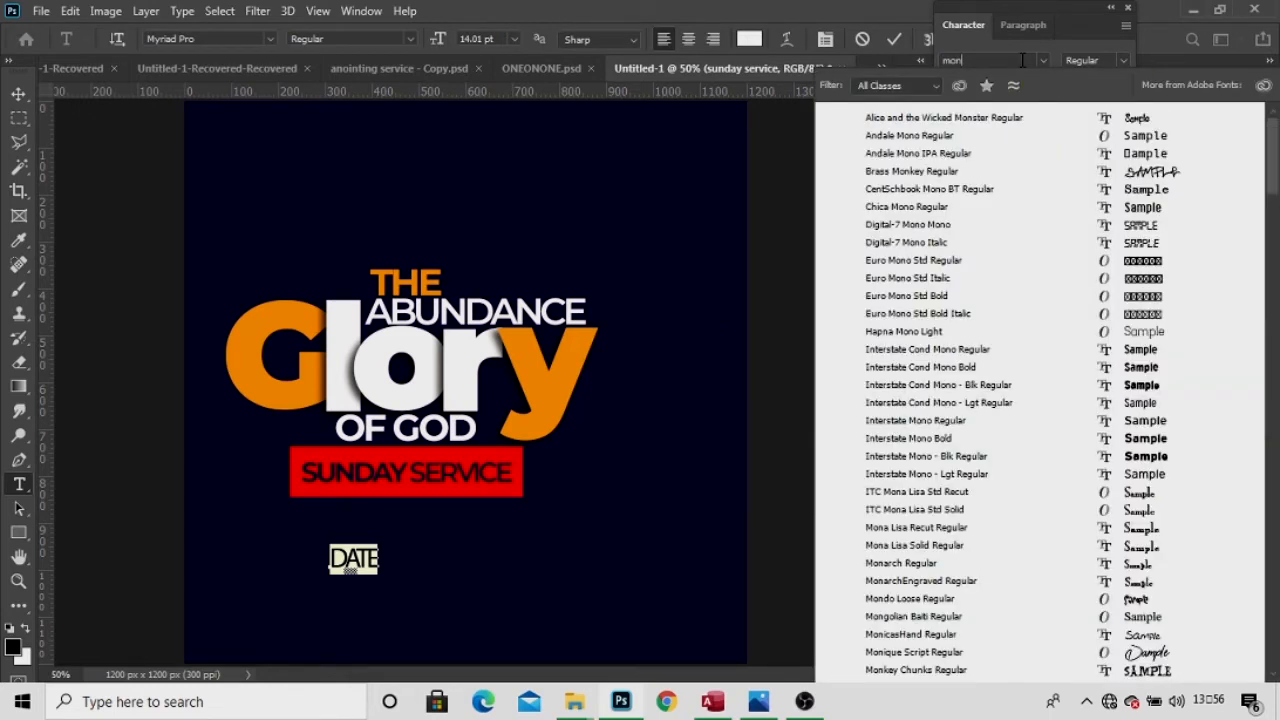
text(ts)
click(976, 190)
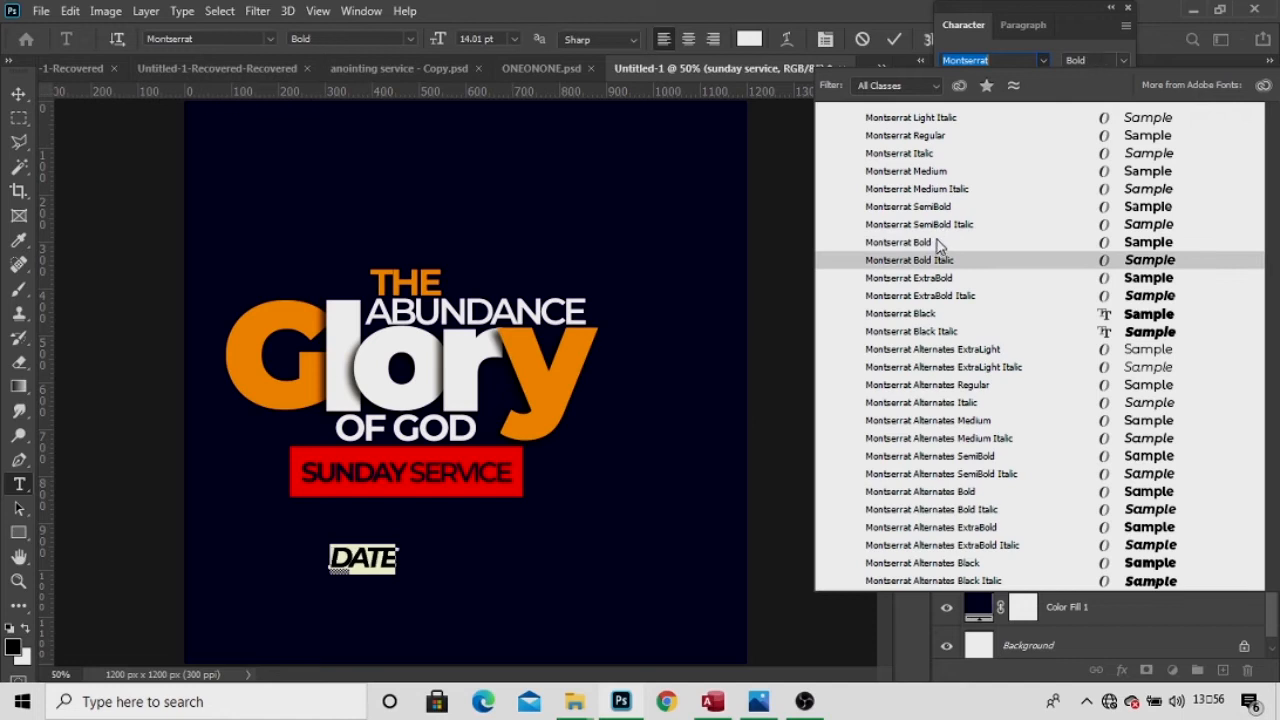
click(937, 242)
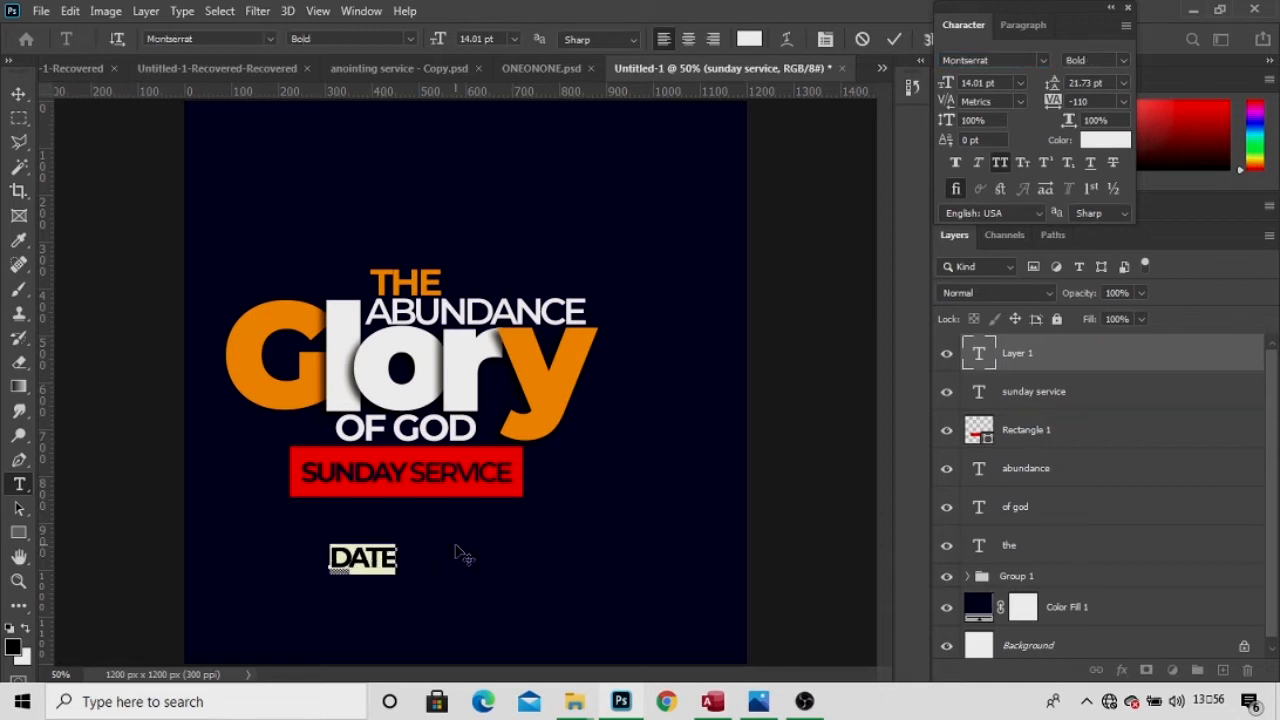
click(404, 555)
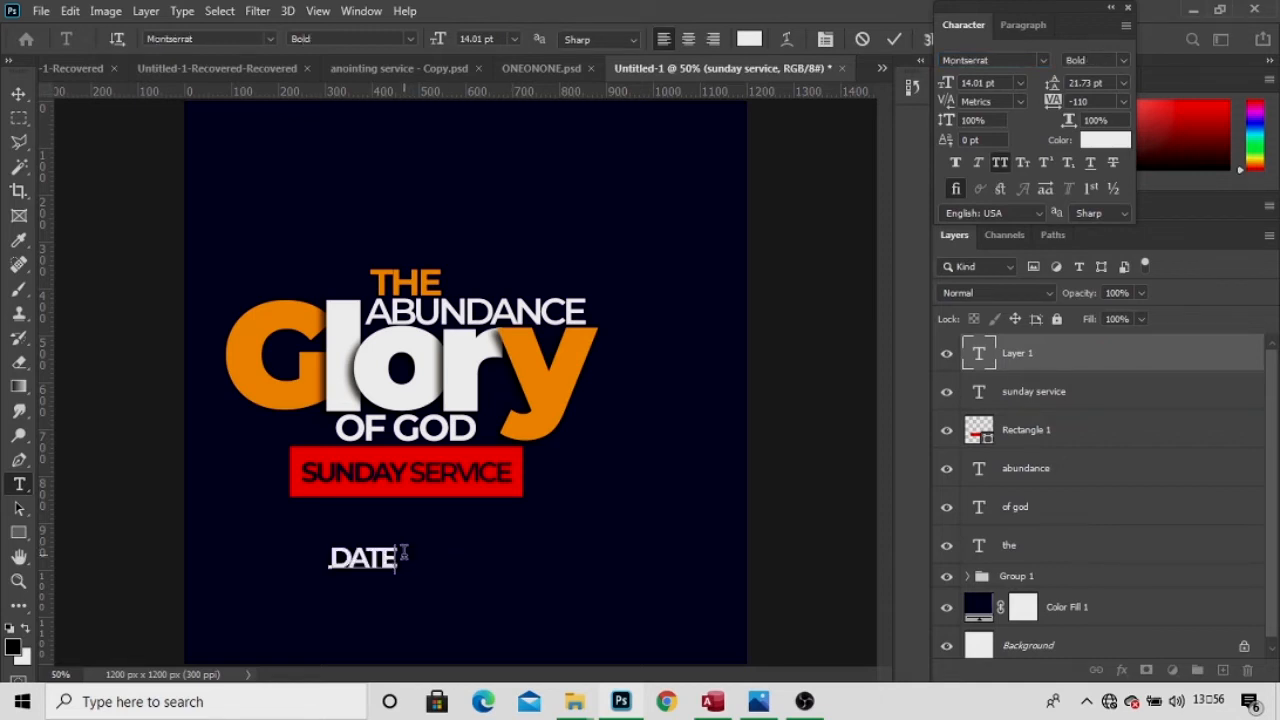
Complete the line as DATE: 18 JULY 2021 and centre it under the red bar.
text(: 18 JUL)
key(BackSpace)
text(Y)
drag(452, 630, 443, 589)
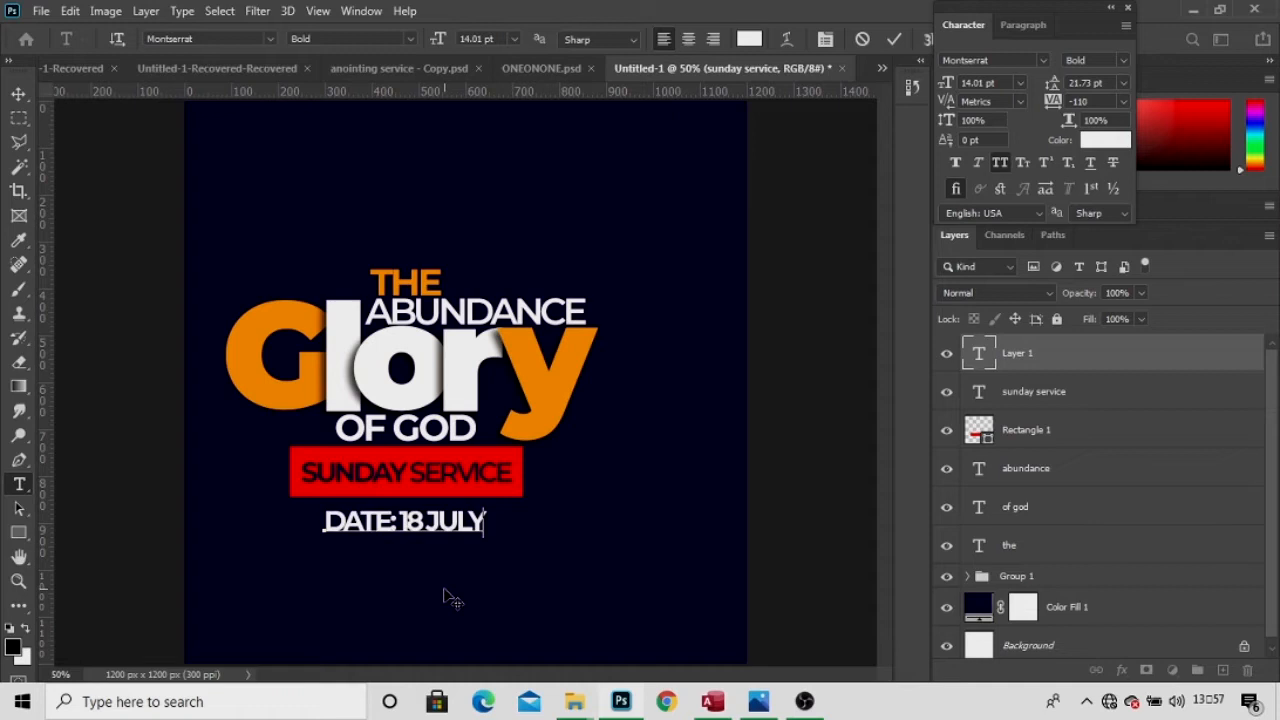
text(20 21)
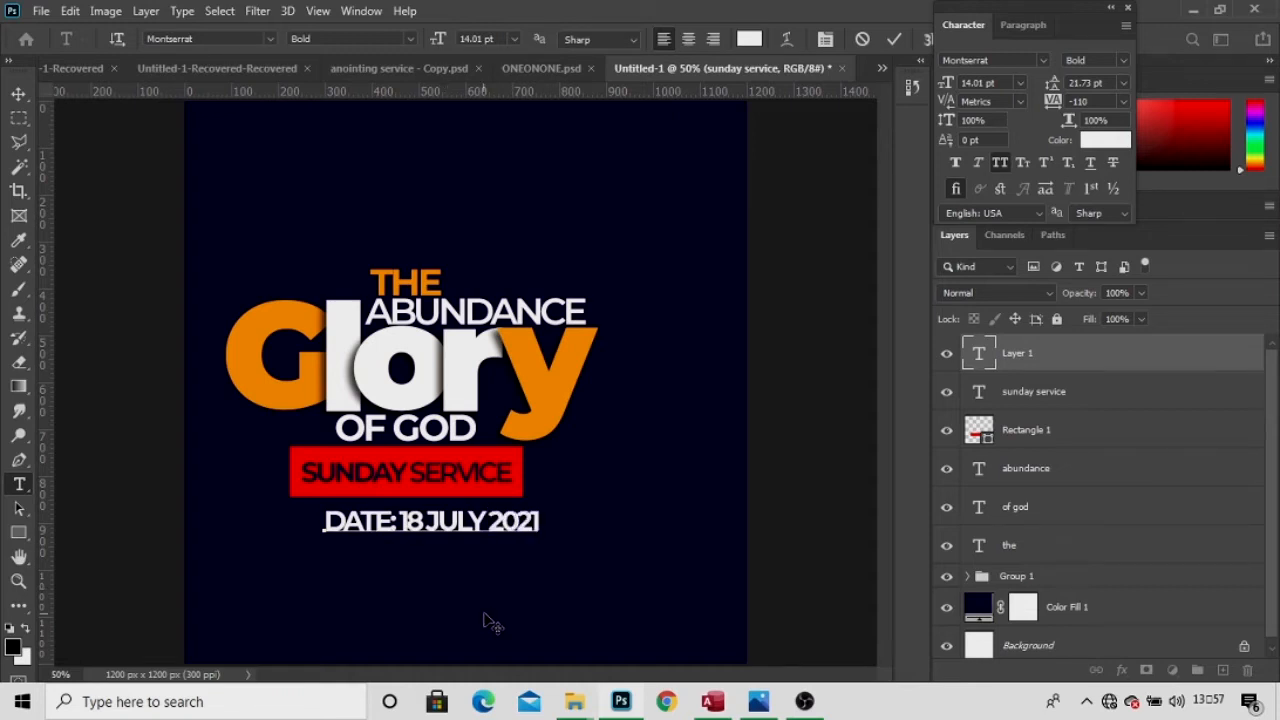
drag(484, 616, 459, 614)
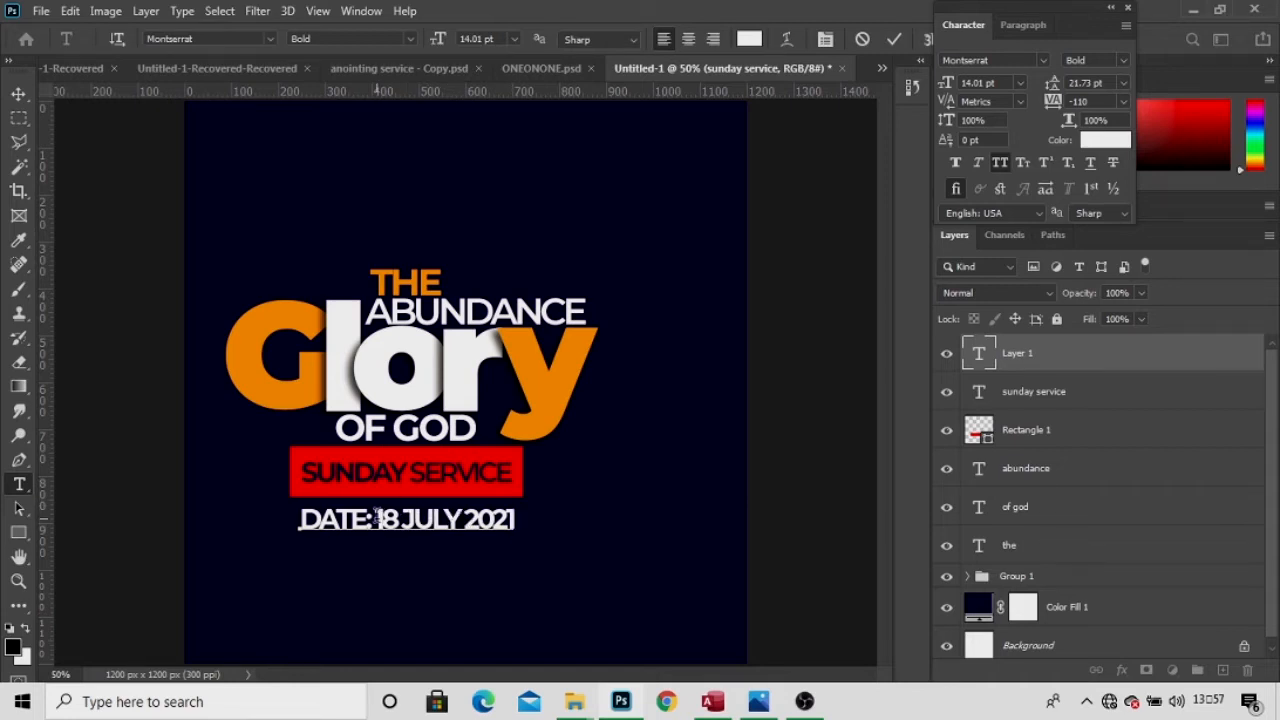
Set the 18 JULY 2021 part to Montserrat SemiBold and commit the layer.
drag(375, 519, 551, 514)
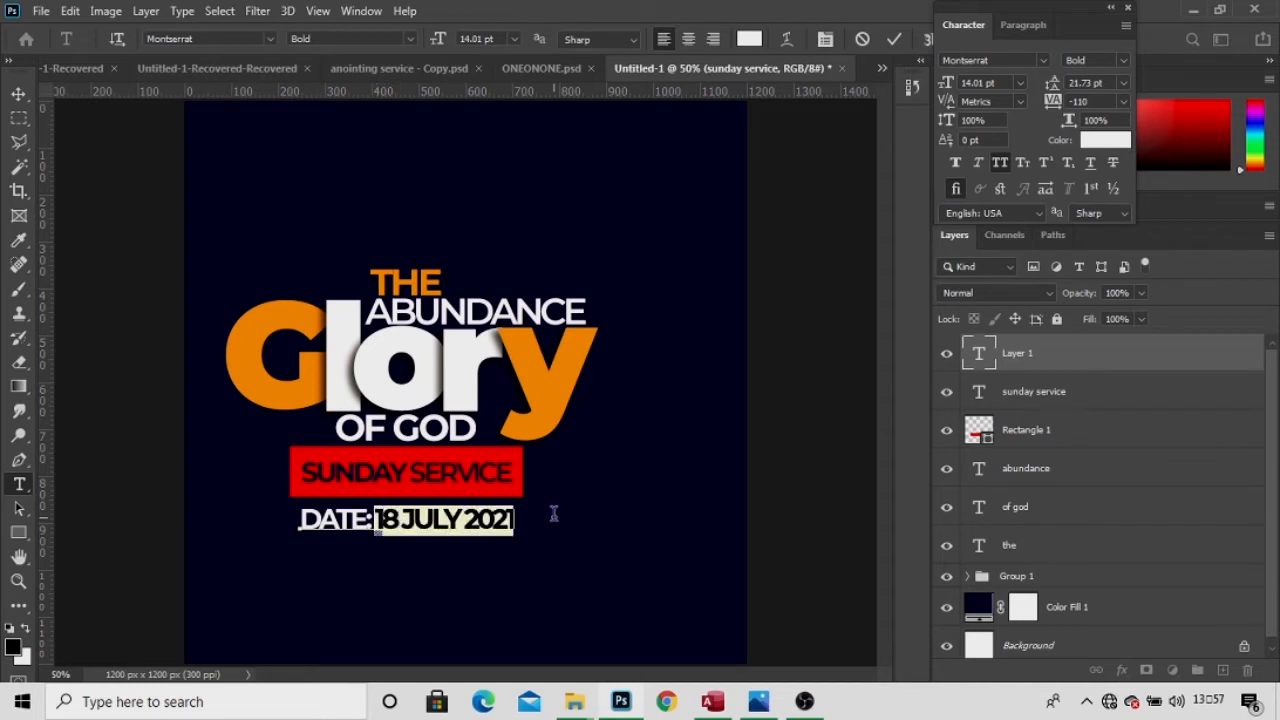
click(1124, 60)
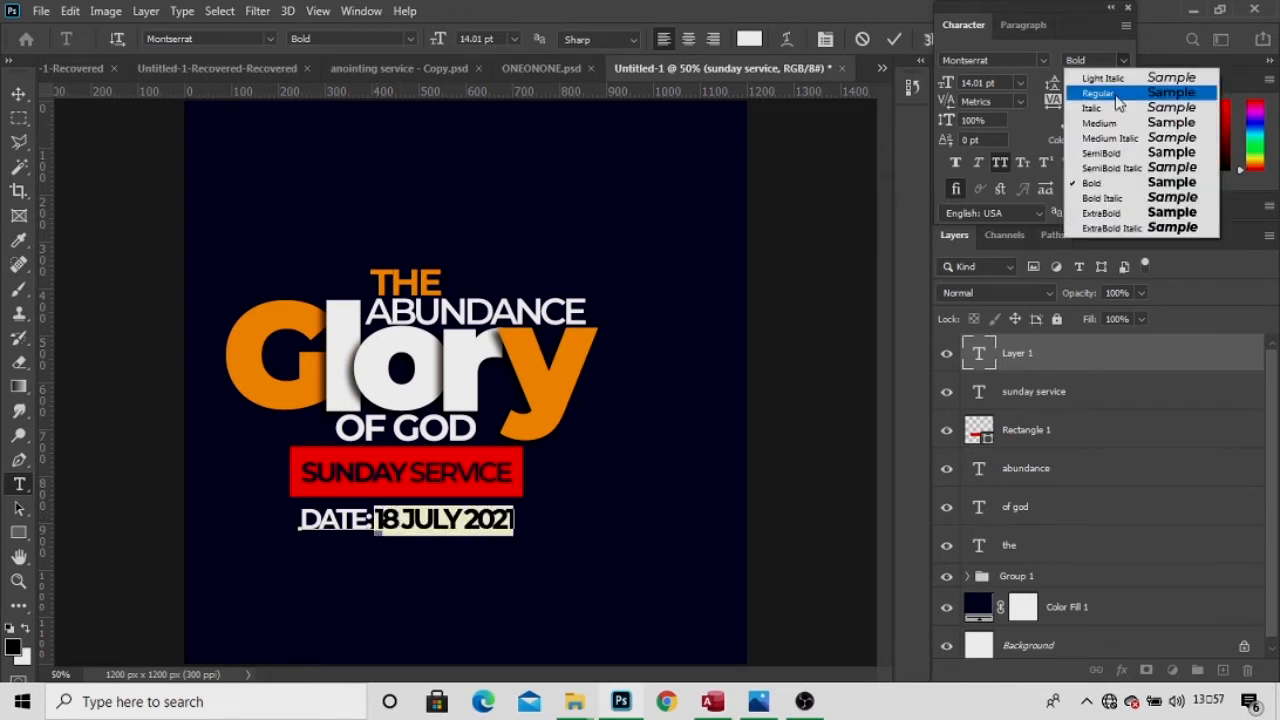
click(1104, 154)
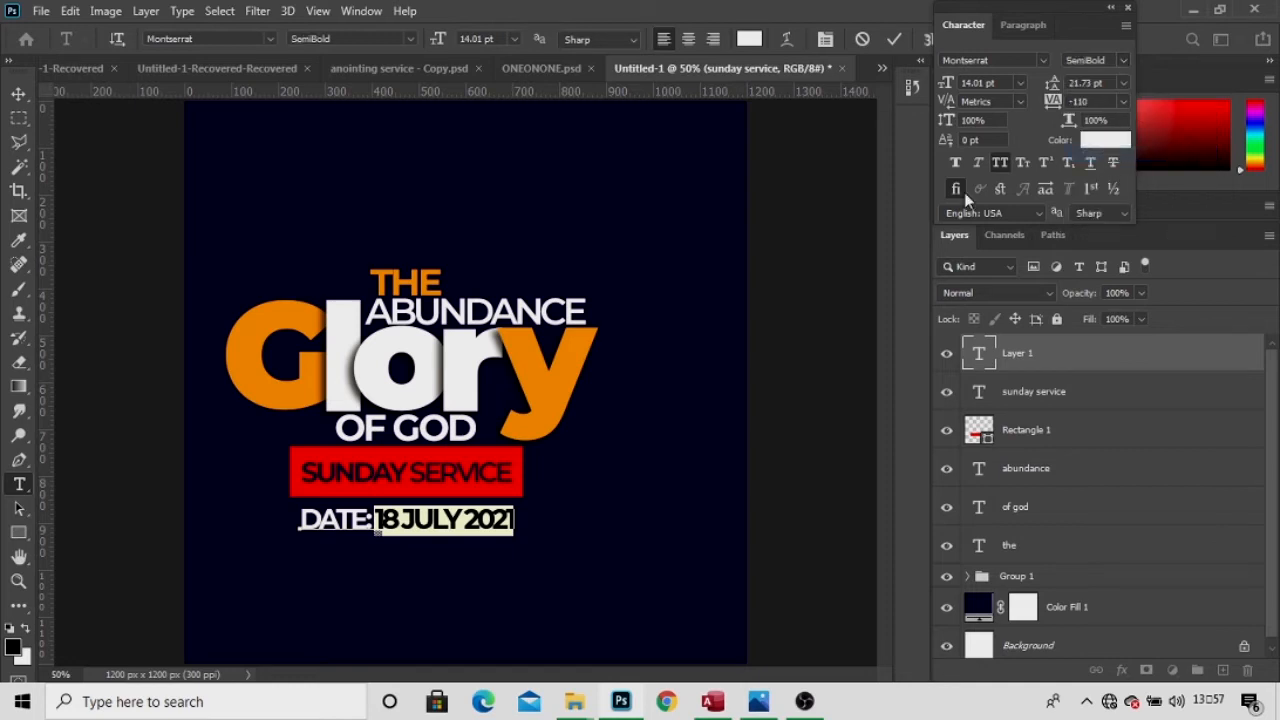
click(895, 42)
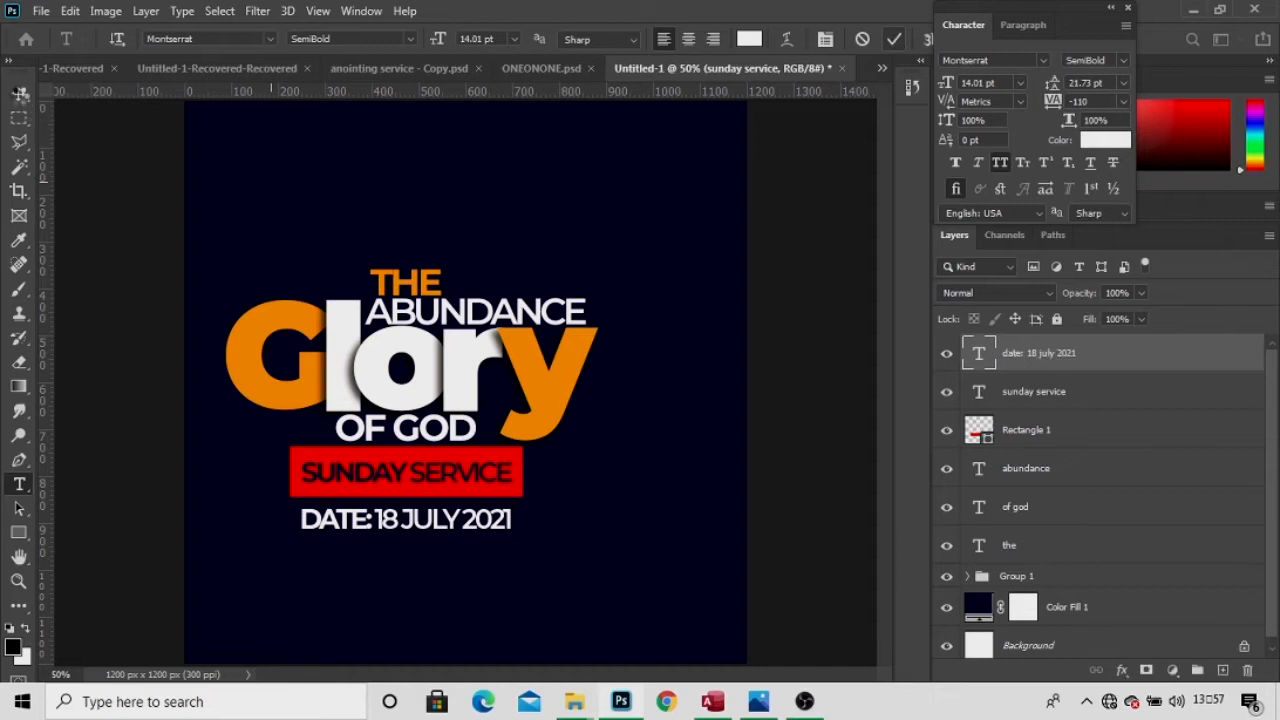
click(19, 93)
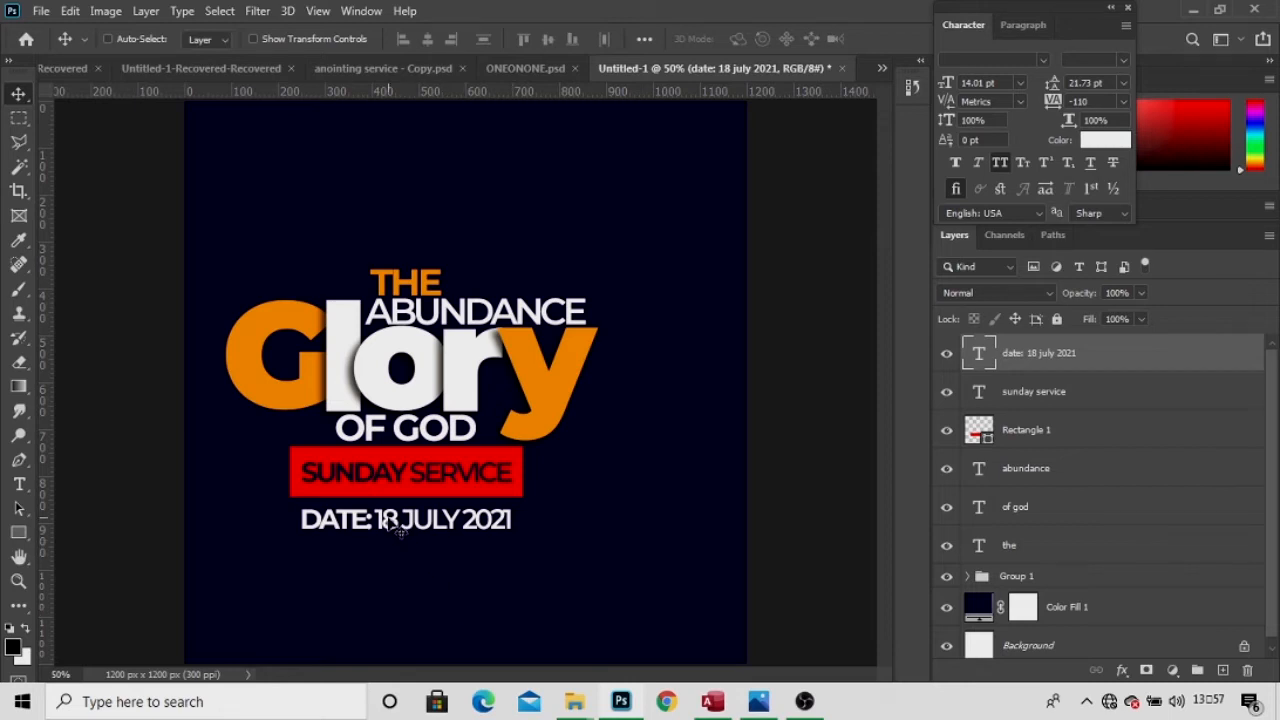
Duplicate the date line below it and retype the copy as TIME: 09AM.
drag(390, 524, 389, 573)
key(t)
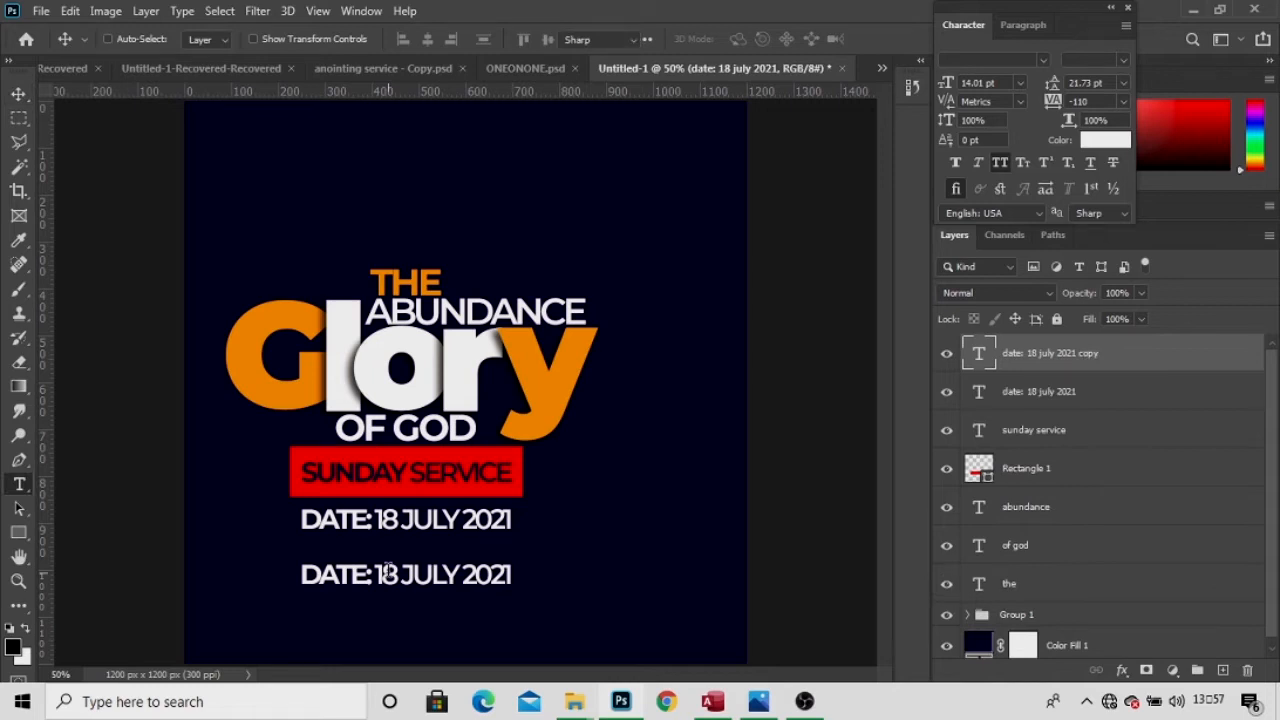
key(v)
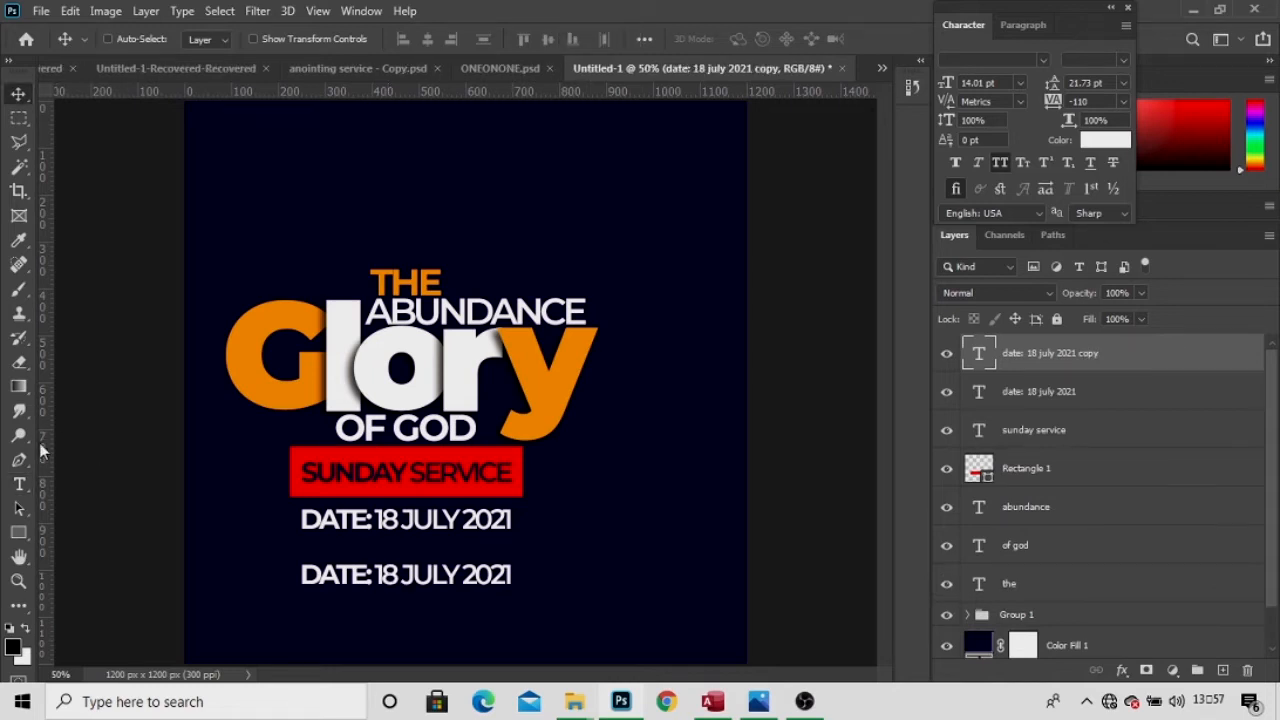
click(18, 485)
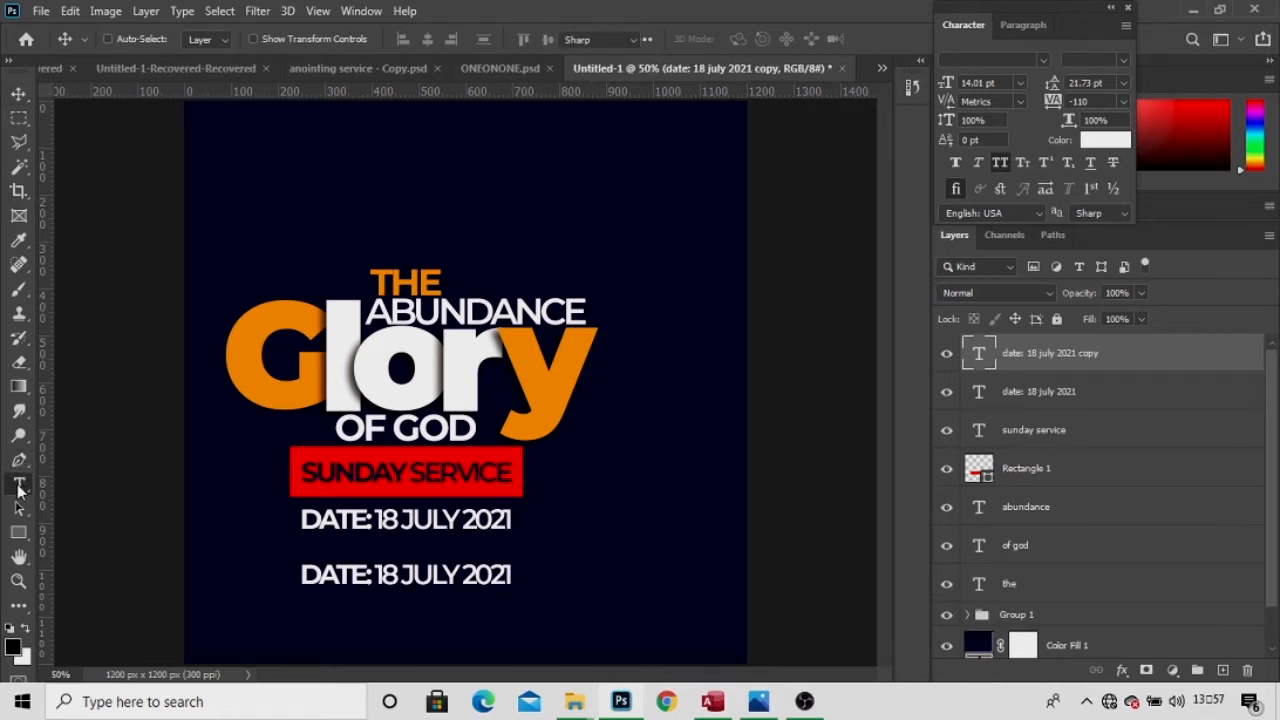
click(407, 573)
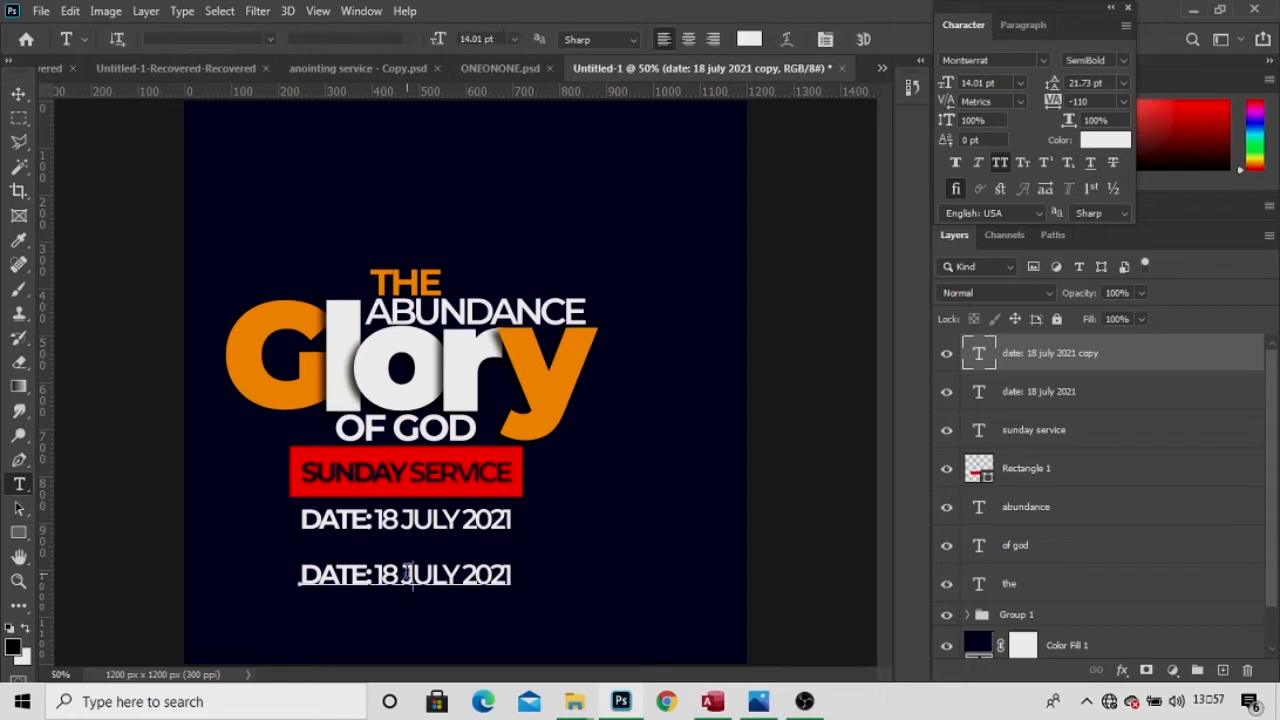
key(ctrl+a)
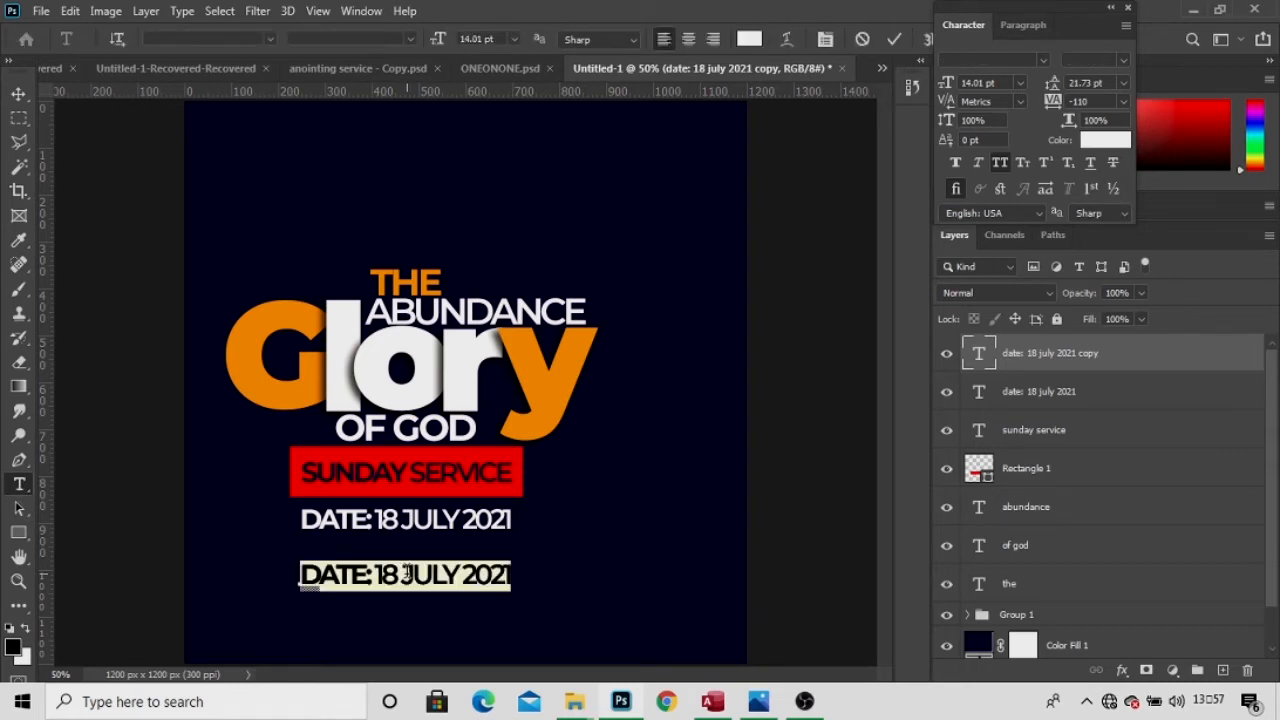
key(BackSpace)
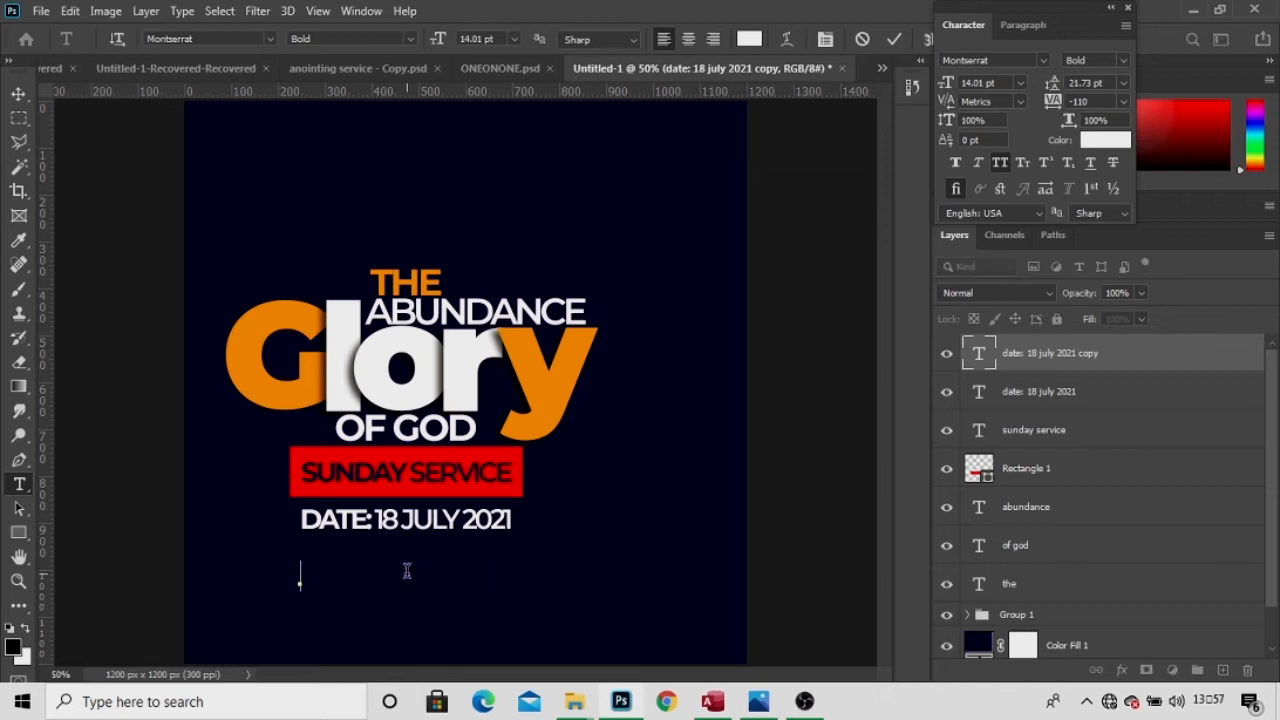
text(TIME: 09AM)
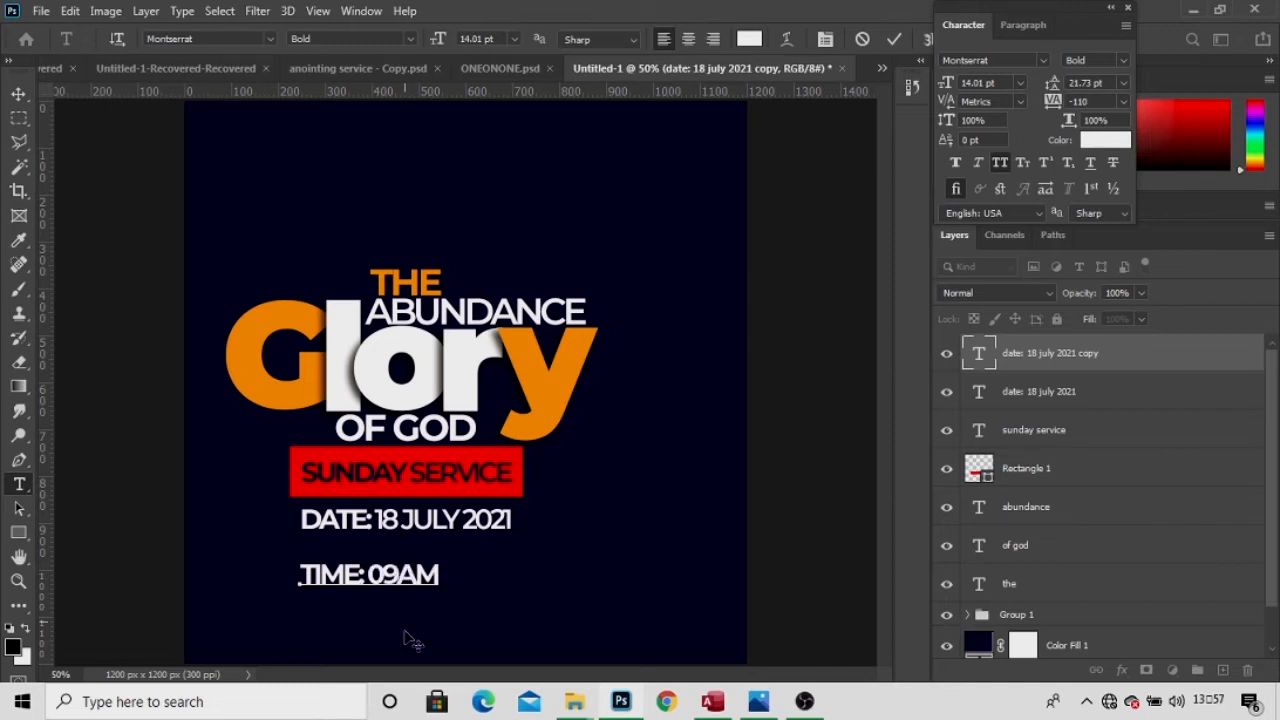
drag(423, 624, 430, 614)
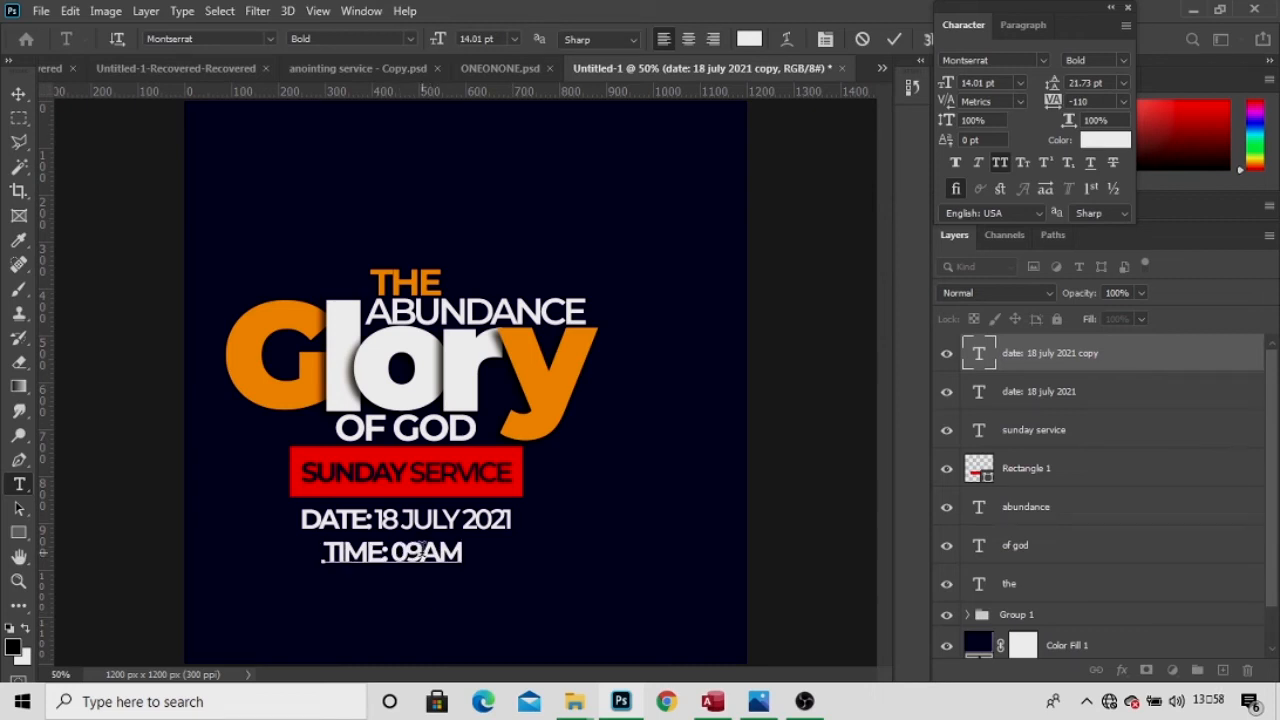
Colour 09AM with the orange sampled from the Glory title and commit.
click(421, 551)
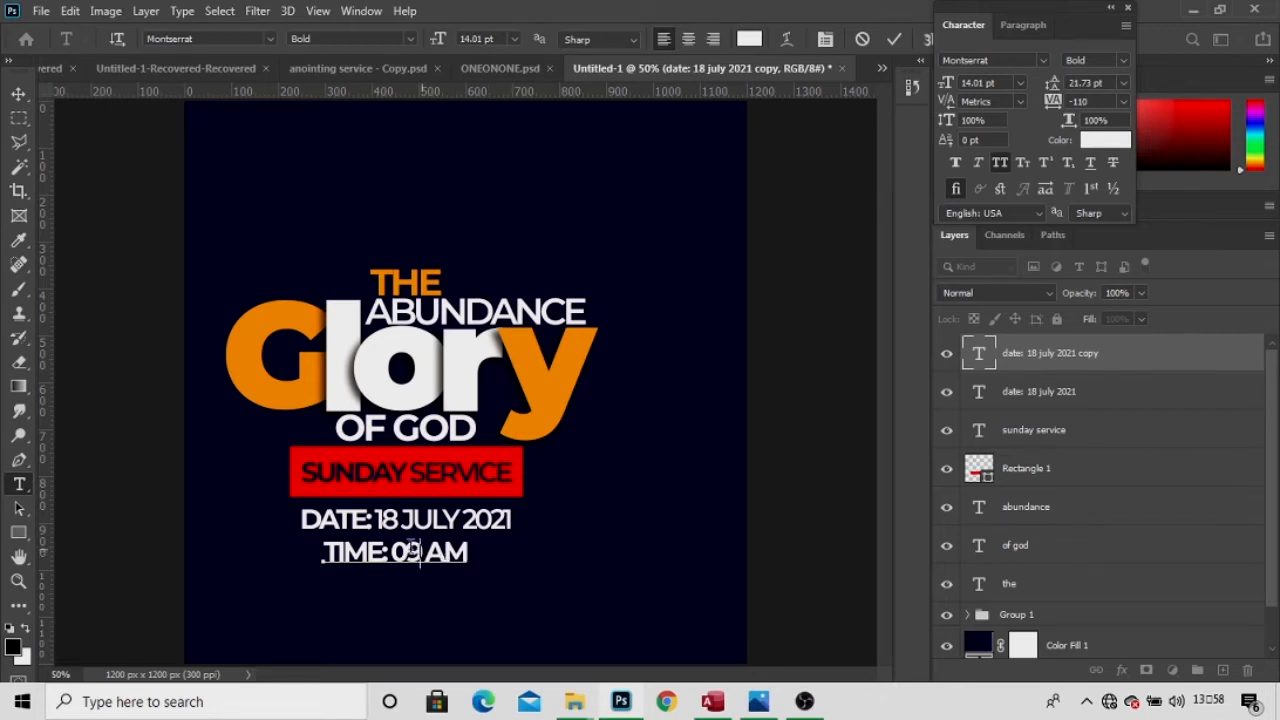
key(BackSpace)
drag(390, 552, 529, 549)
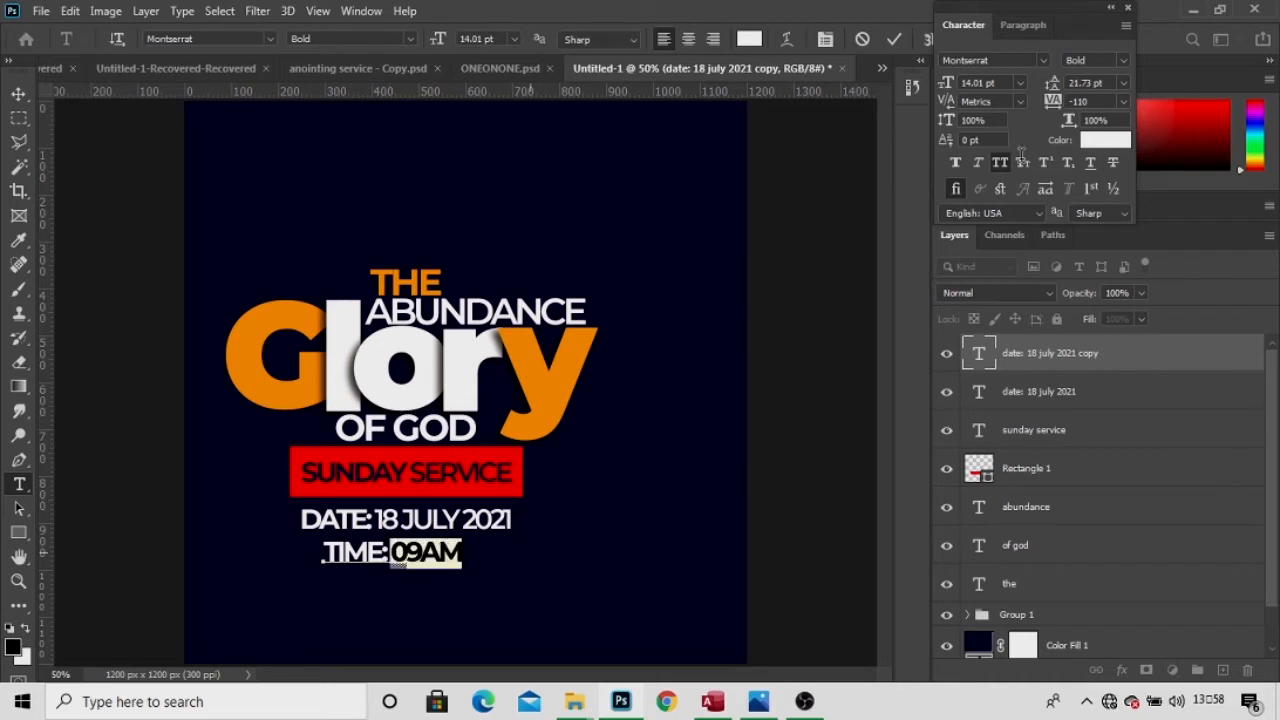
click(1093, 145)
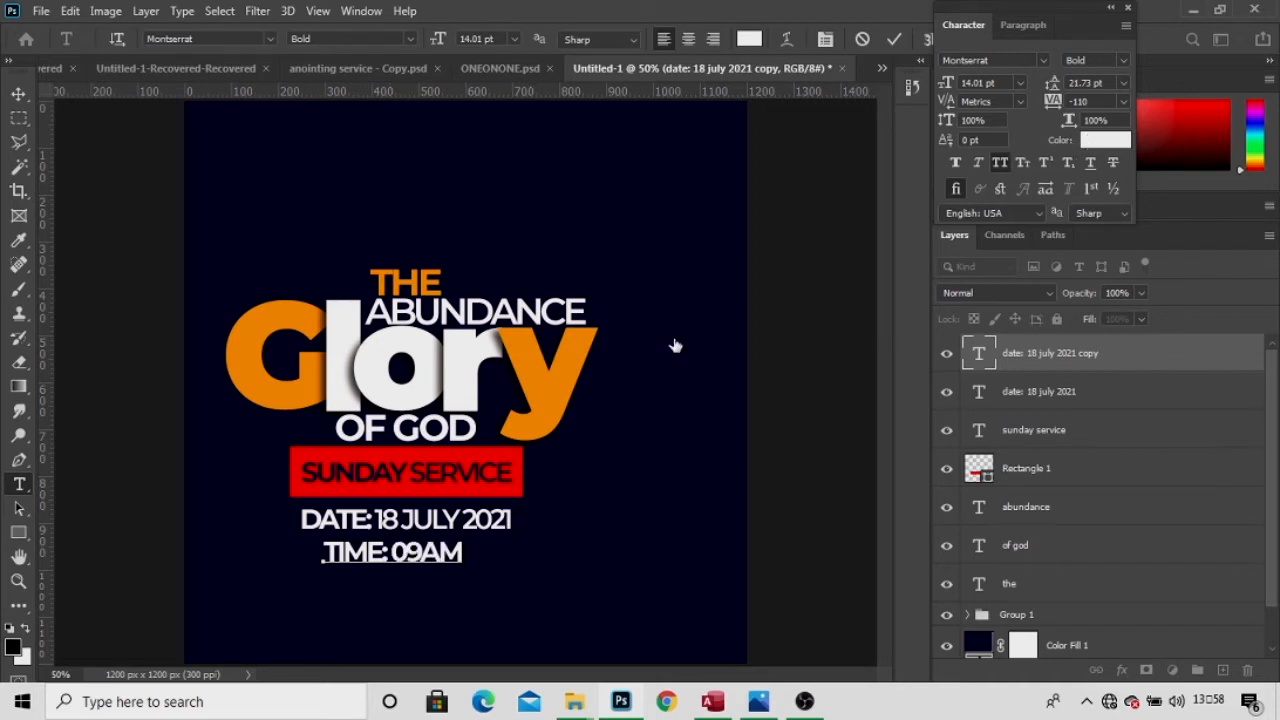
click(586, 377)
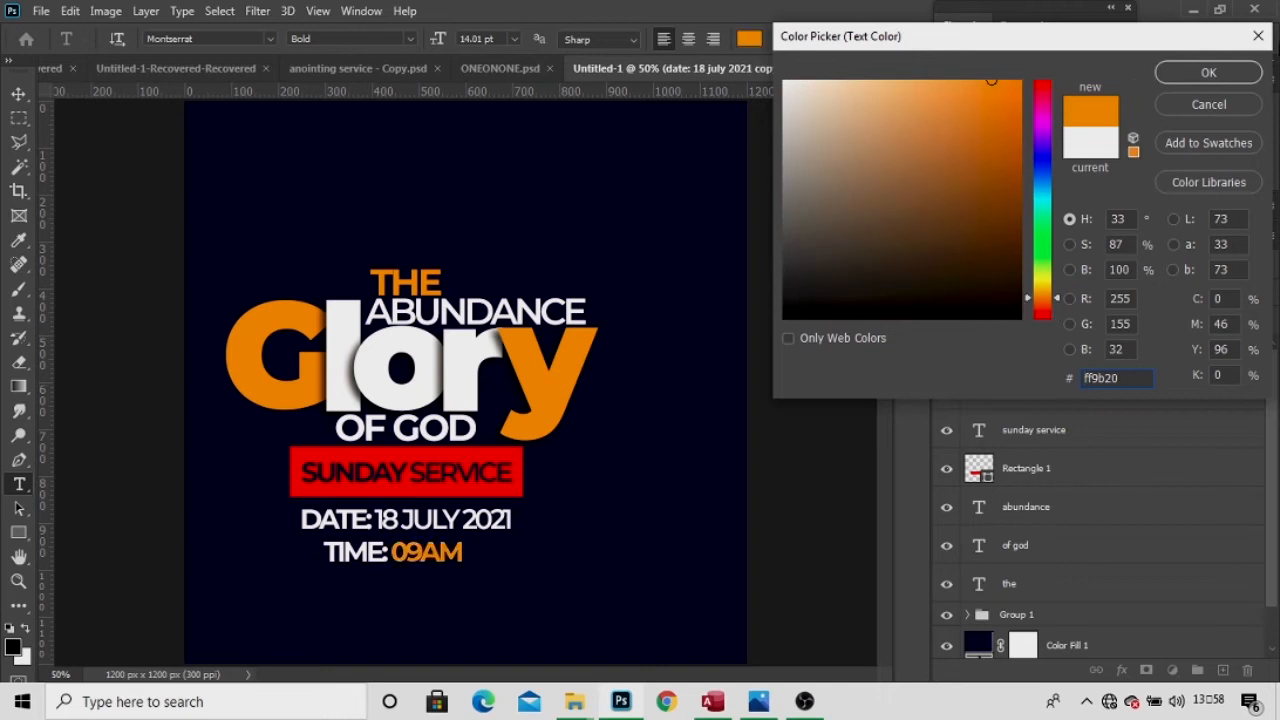
click(1207, 76)
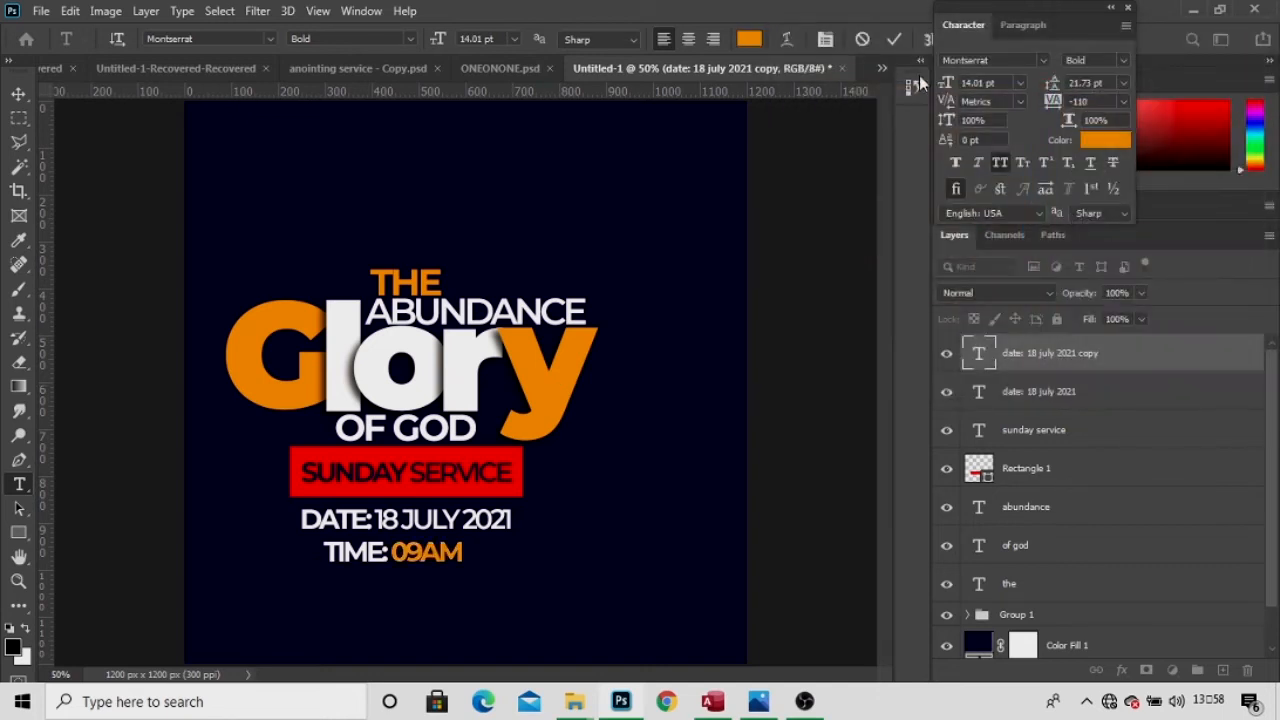
click(897, 43)
click(18, 93)
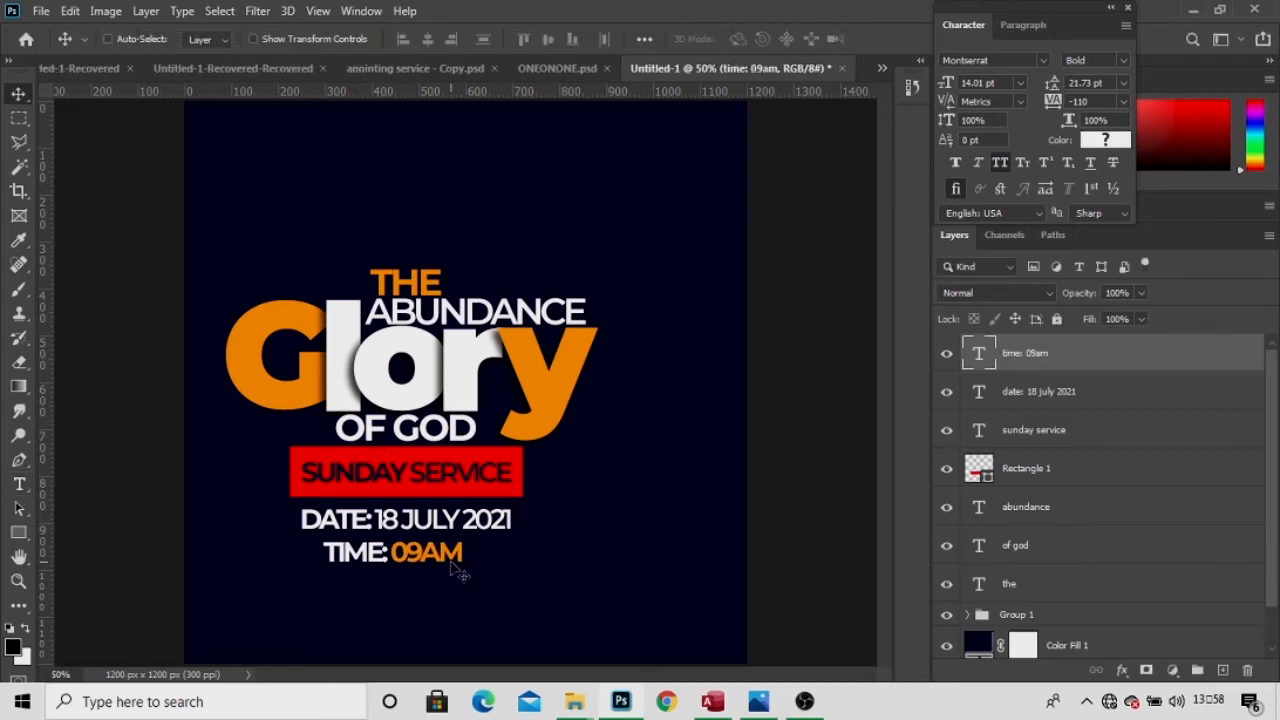
Nudge the TIME: 09AM line into place directly under the date.
key(Up)
key(Up)
key(Up)
key(Up)
key(Up)
key(Up)
key(Up)
key(Up)
key(Up)
key(Up)
key(Up)
key(Up)
key(Up)
key(Up)
key(Right)
key(Right)
key(Right)
key(Right)
key(Right)
key(Right)
key(Right)
key(Right)
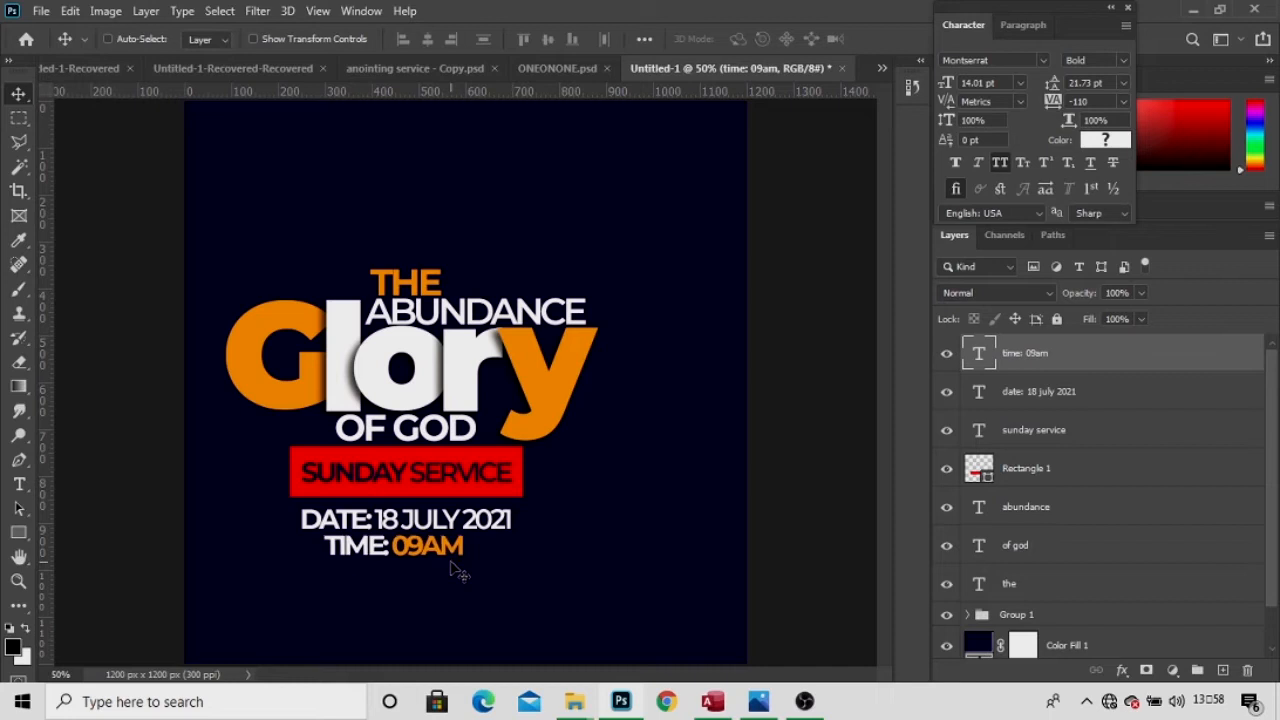
key(Right)
key(Right)
key(Right)
key(Right)
key(Right)
key(Right)
key(Right)
key(Right)
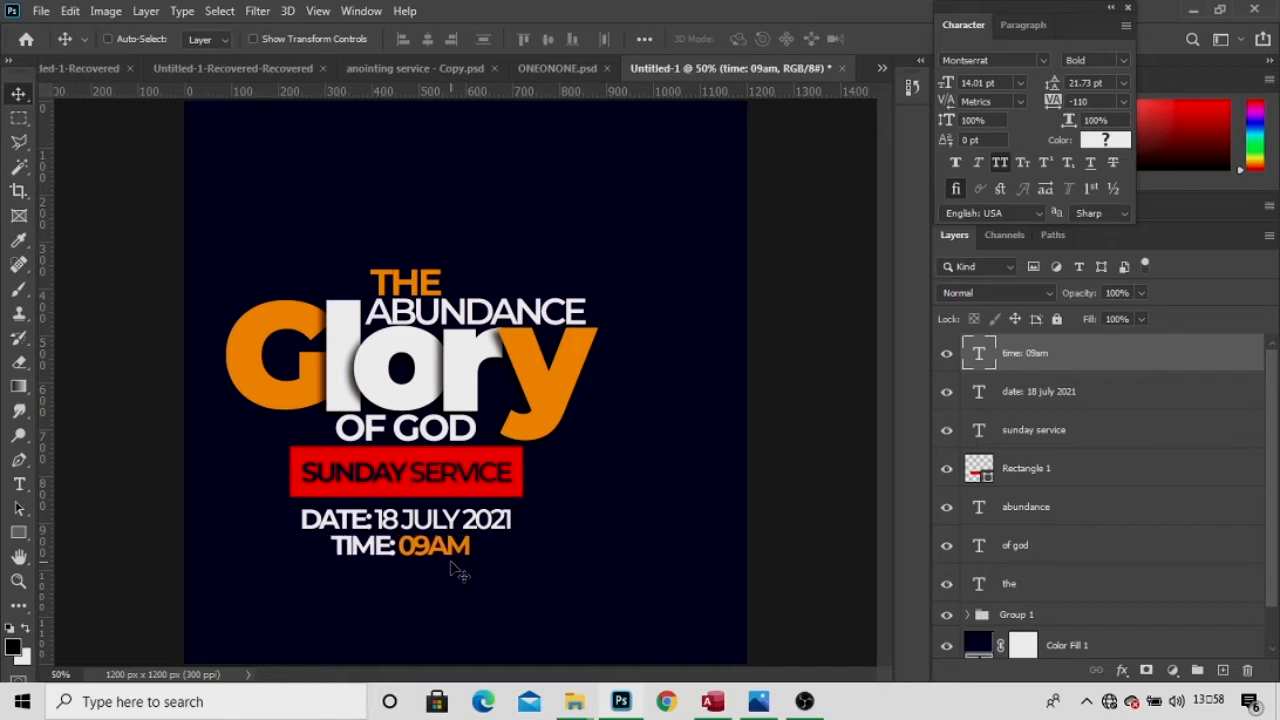
key(Down)
key(Down)
key(Up)
key(t)
key(v)
key(t)
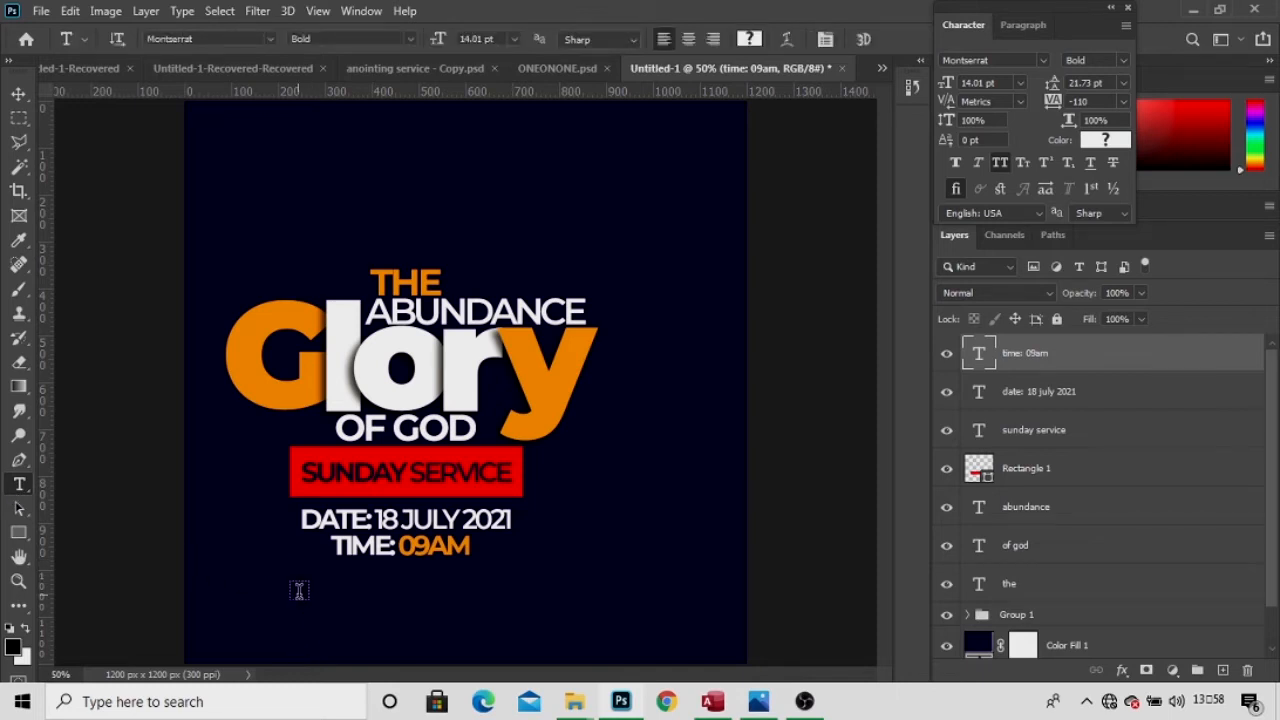
Type a white (ffffff) slash stripe in Montserrat Medium below the time line.
click(298, 590)
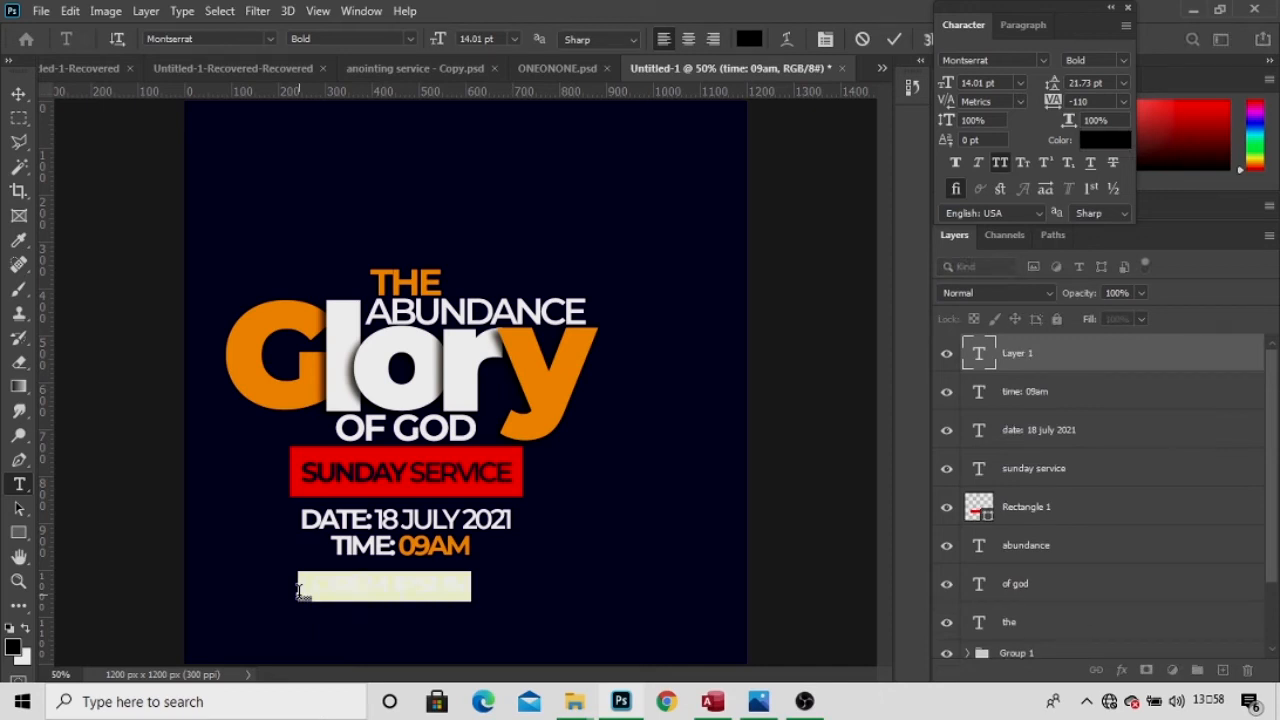
click(299, 592)
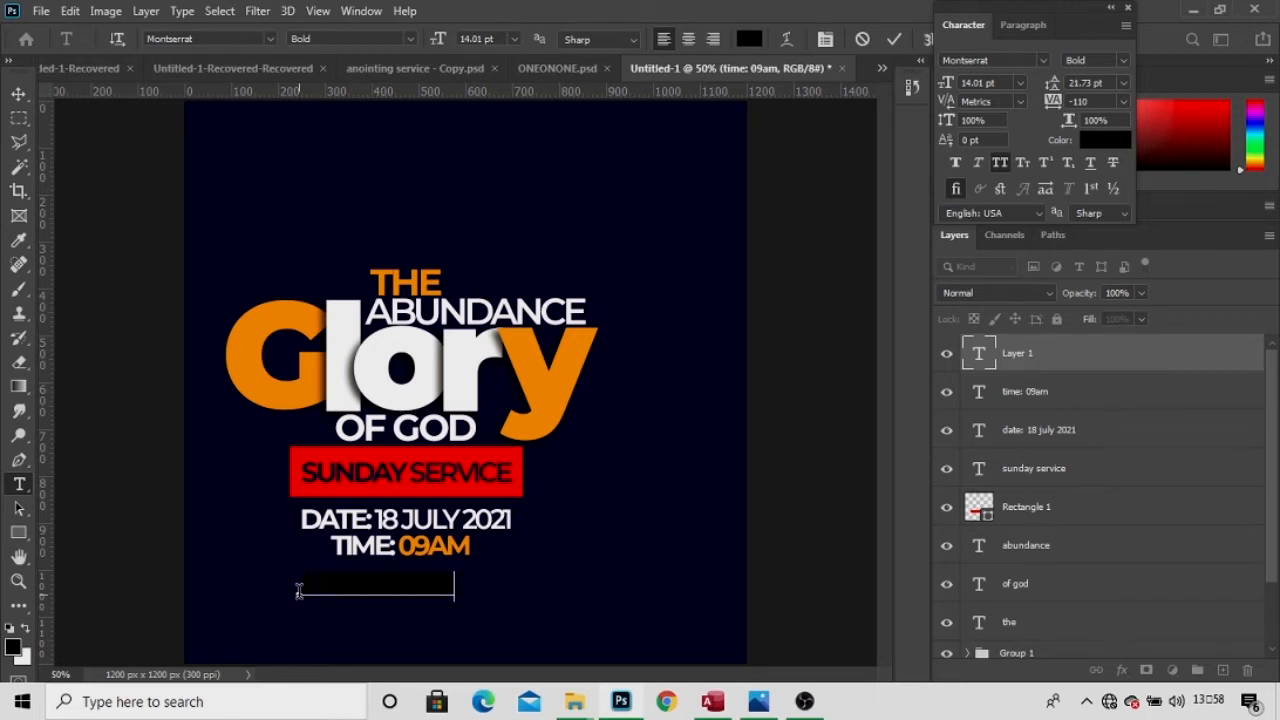
text(12)
key(ctrl+a)
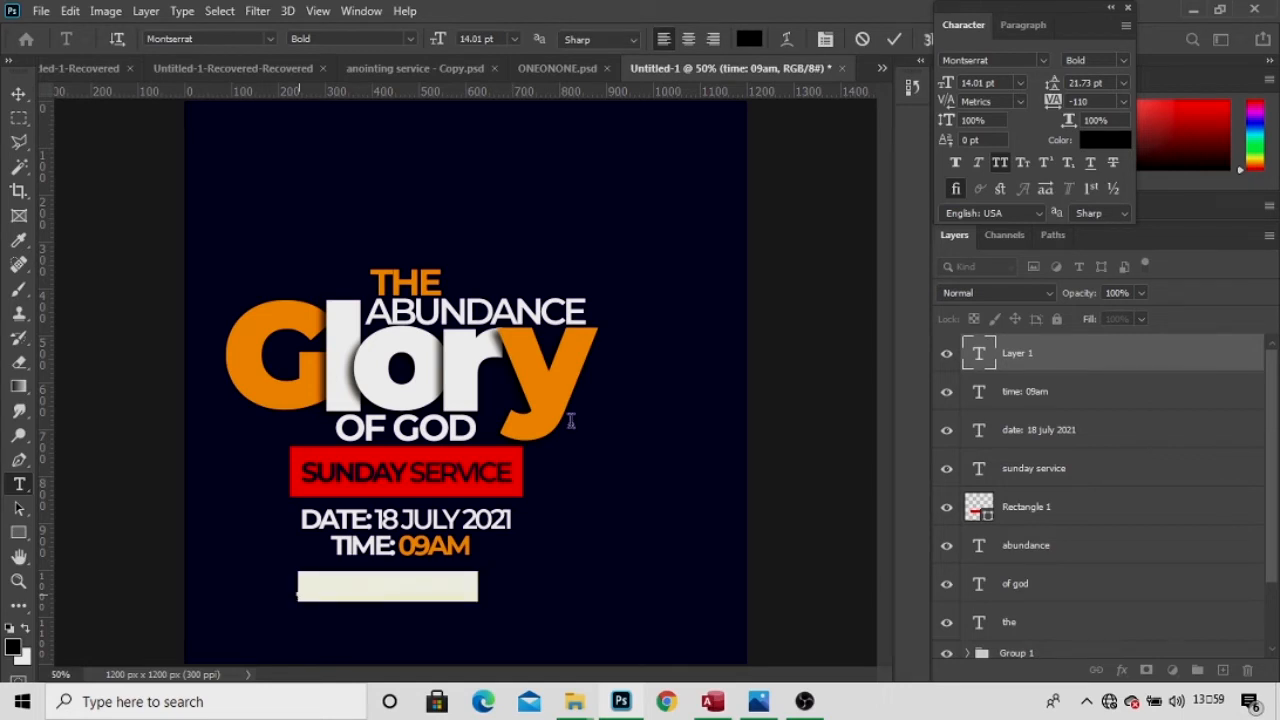
click(1100, 139)
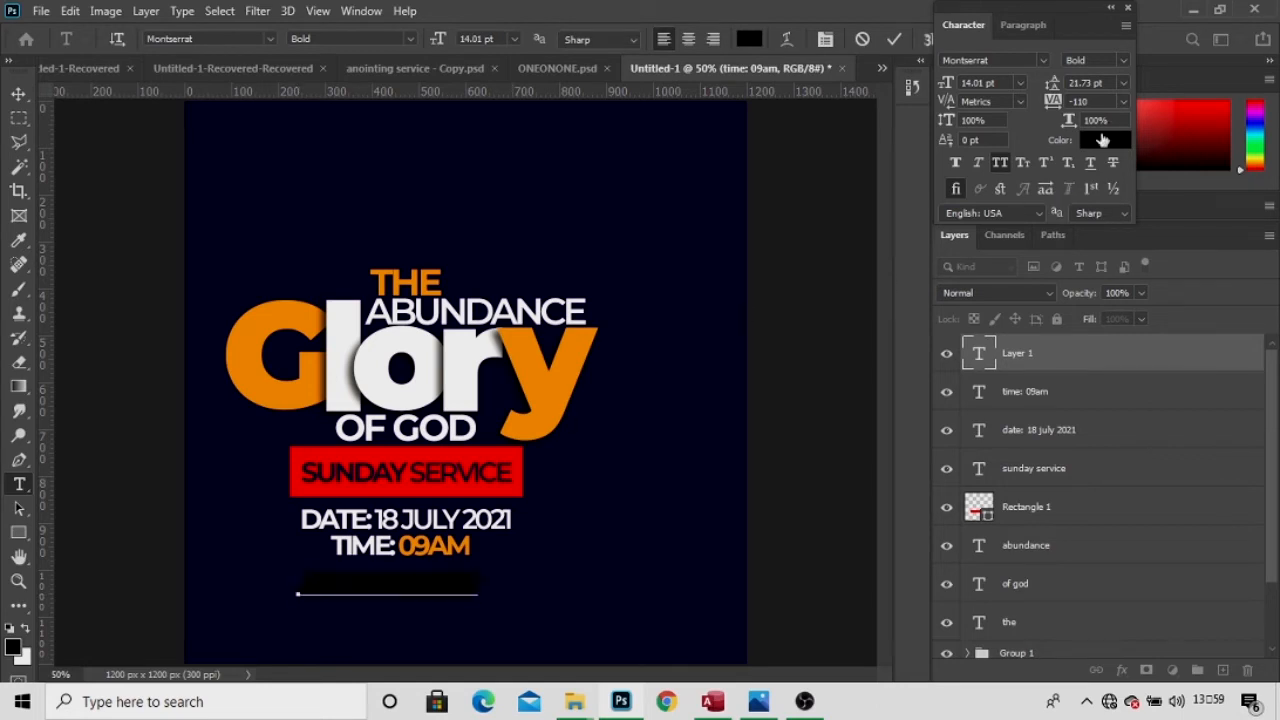
text(ffffff)
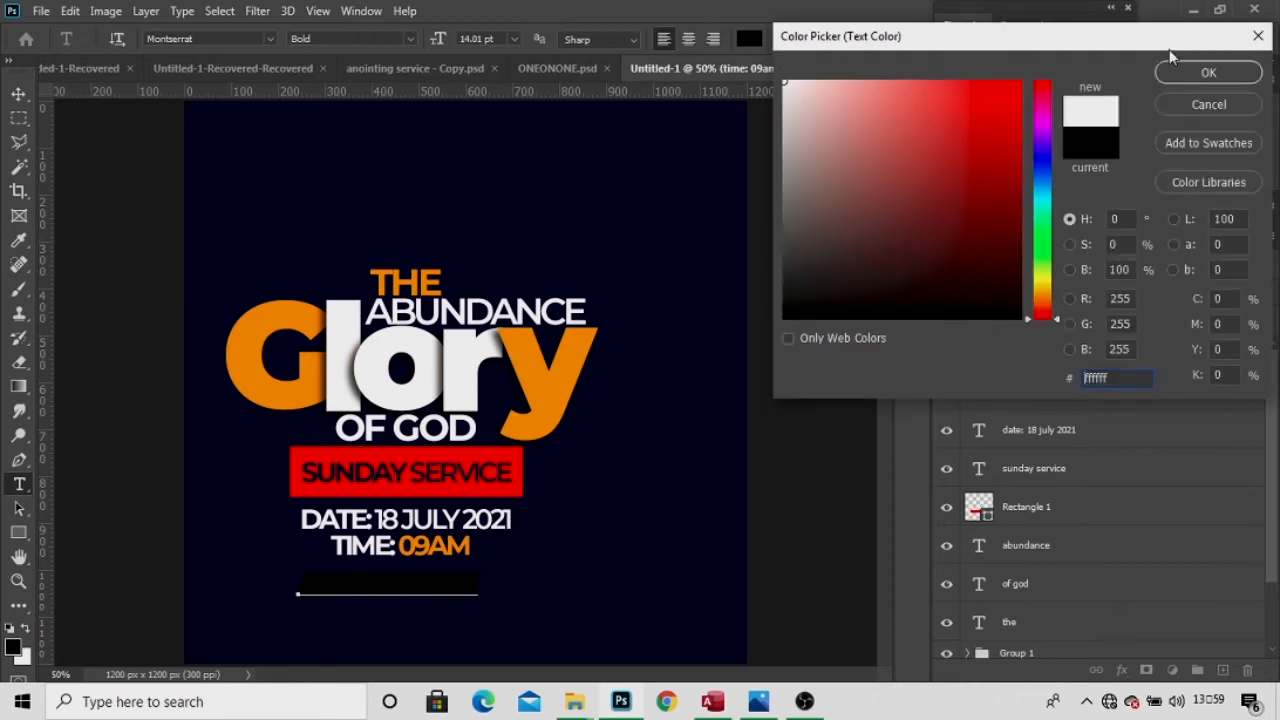
click(1206, 73)
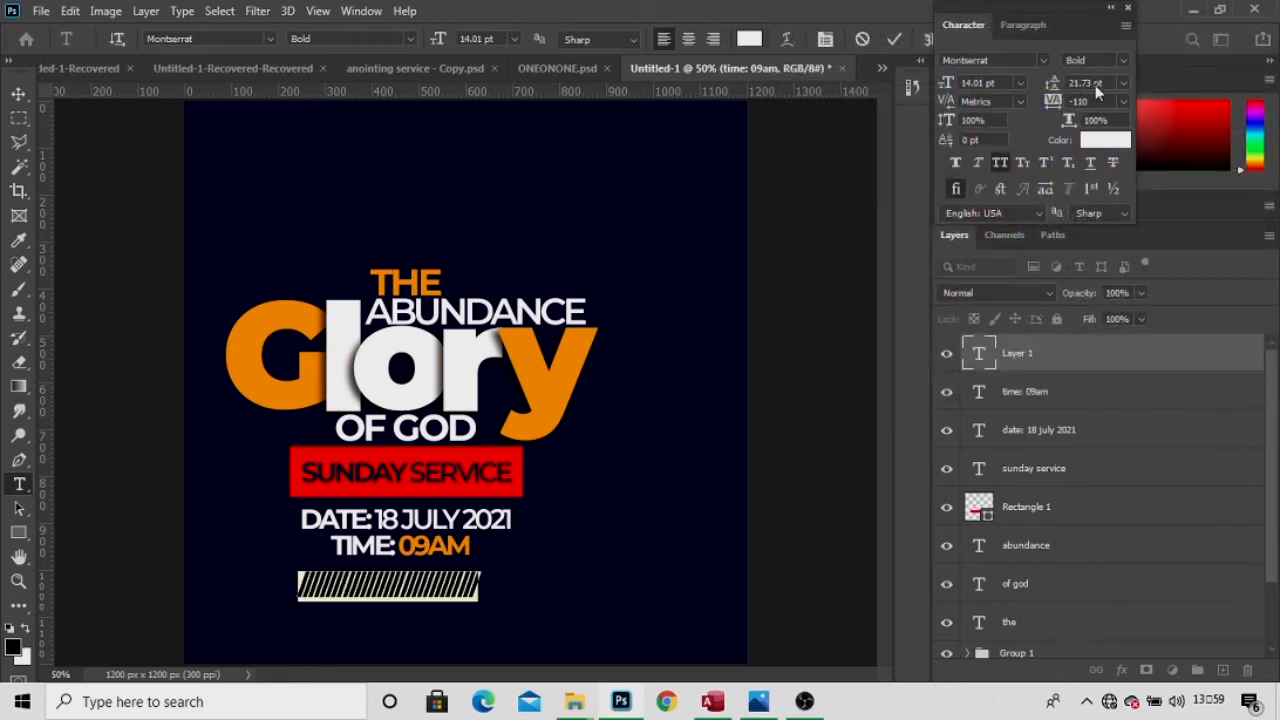
click(1124, 61)
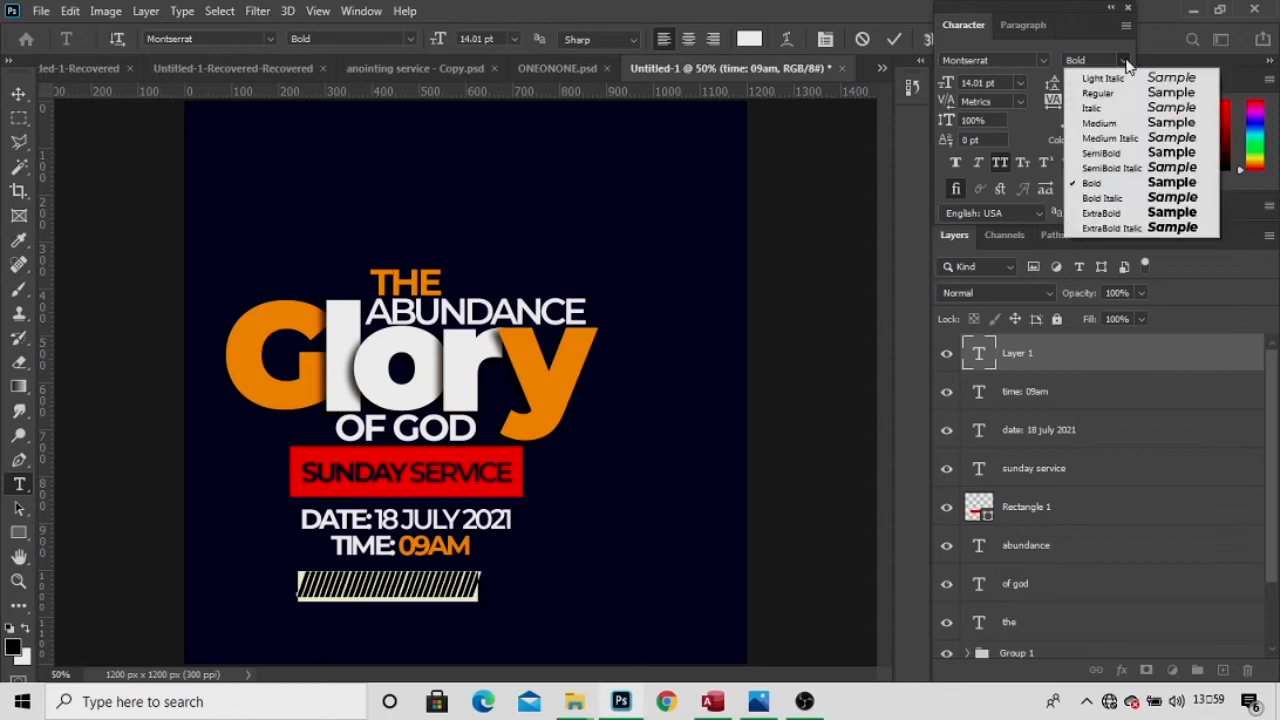
click(1105, 123)
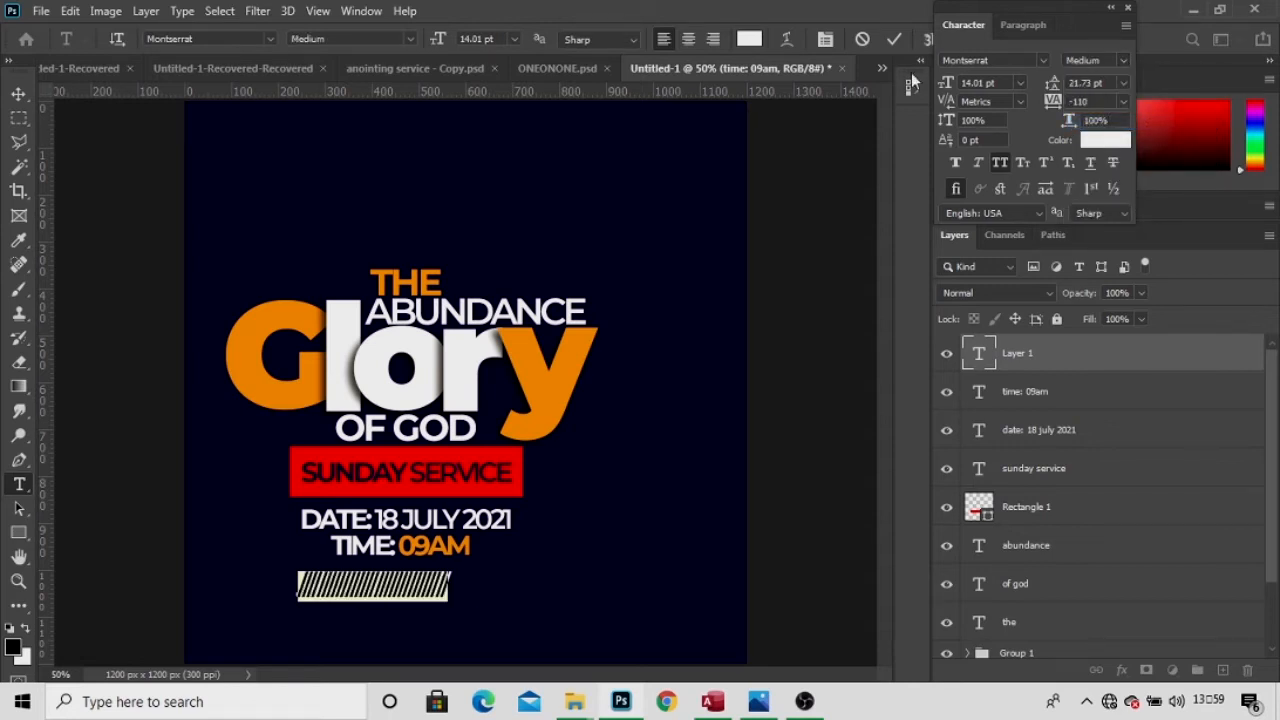
click(893, 40)
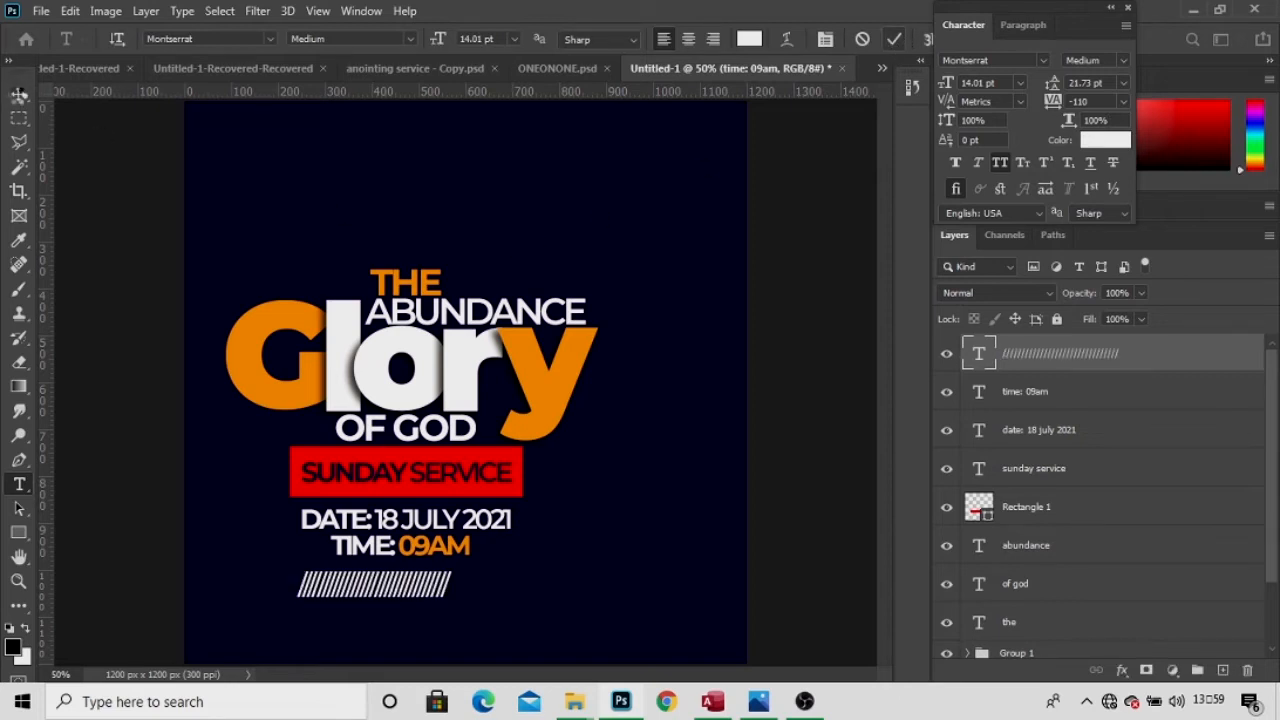
Place the stripe under TIME: 09AM, scale it to 89% and nudge it into position.
click(18, 93)
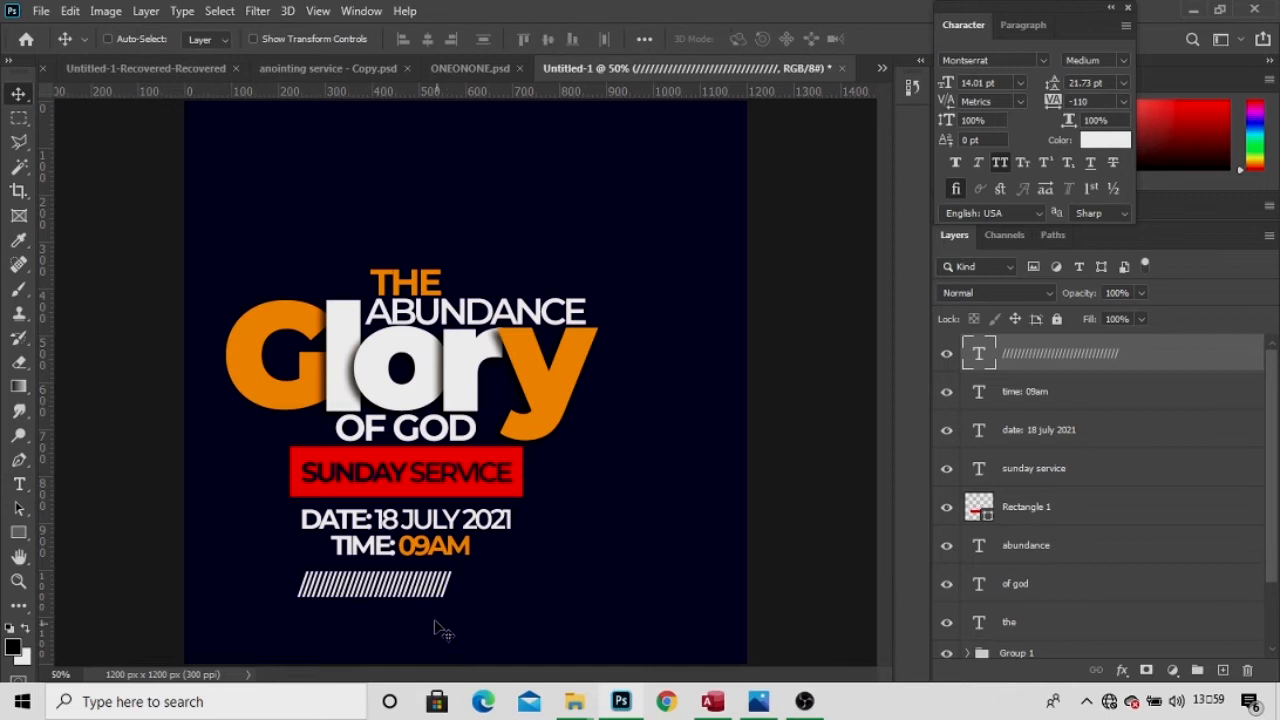
mouse_move(430, 593)
mouse_down()
mouse_move(450, 578)
mouse_move(447, 588)
mouse_up()
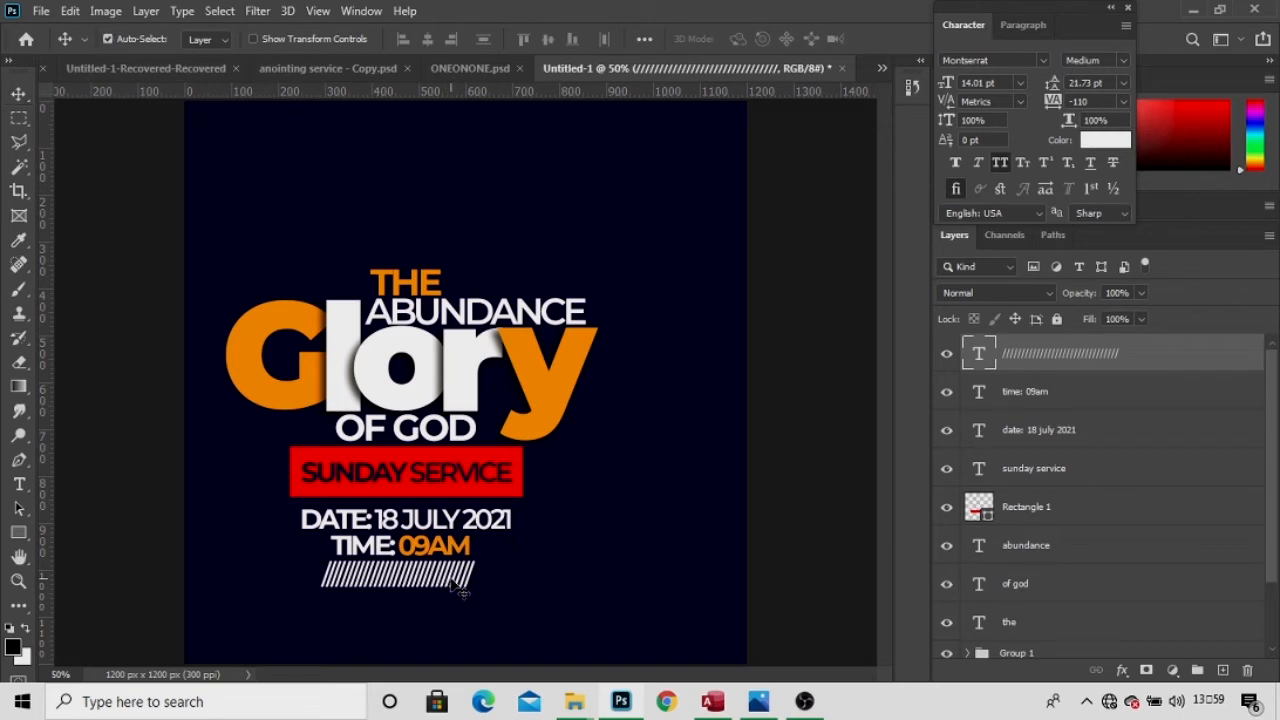
key(ctrl+t)
drag(407, 44, 396, 46)
key(Return)
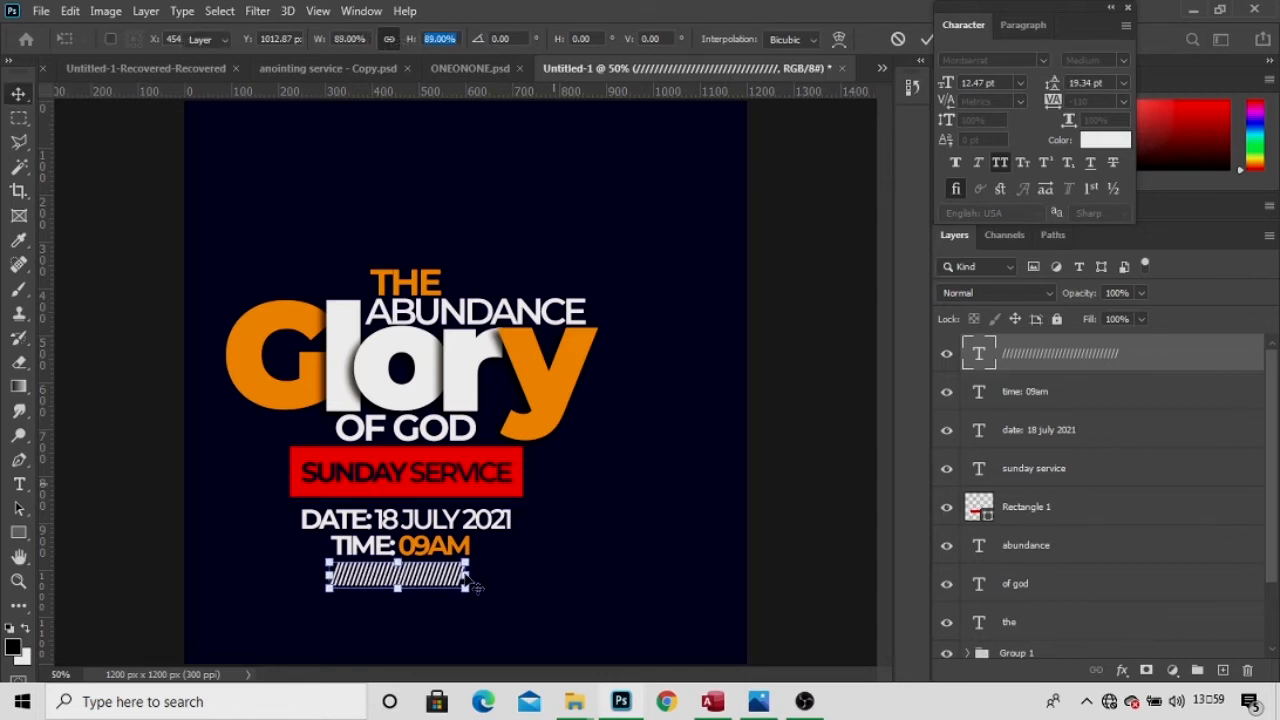
key(Right)
key(Right)
key(Up)
key(Down)
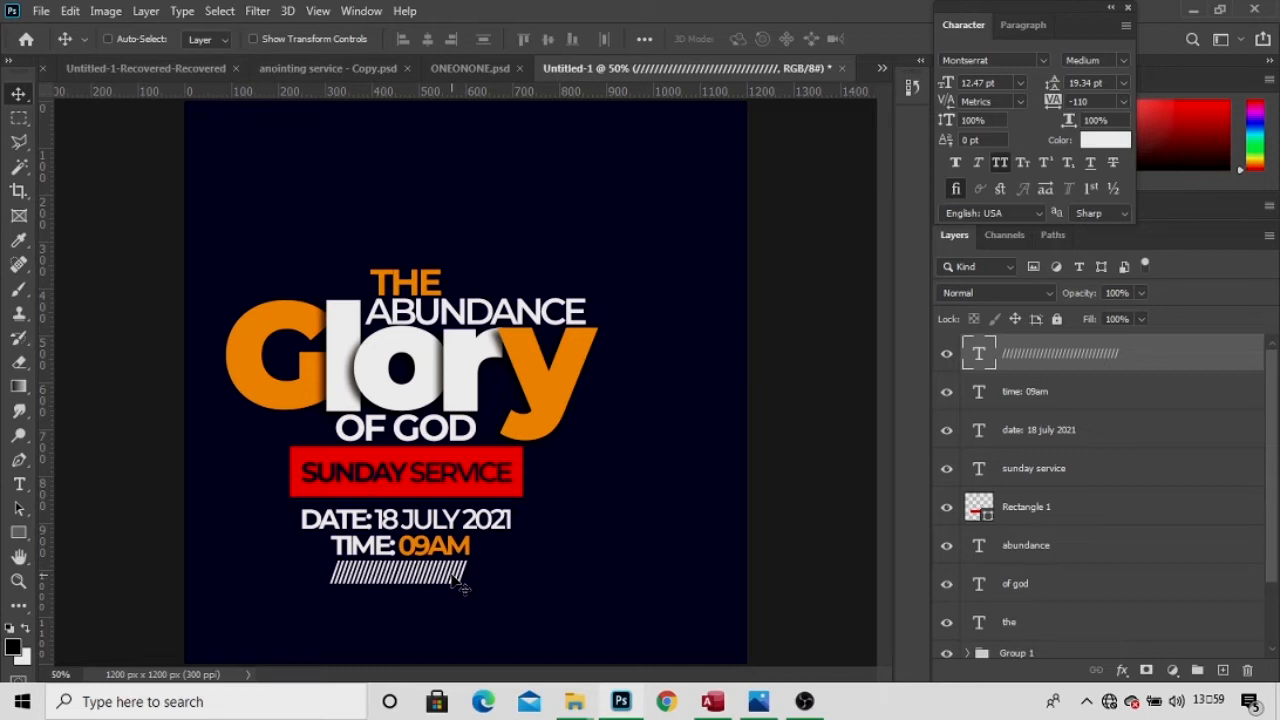
key(t)
key(v)
Type VENUE: 'PRIMARY B' below the slash stripe and set it in Montserrat Bold.
click(19, 484)
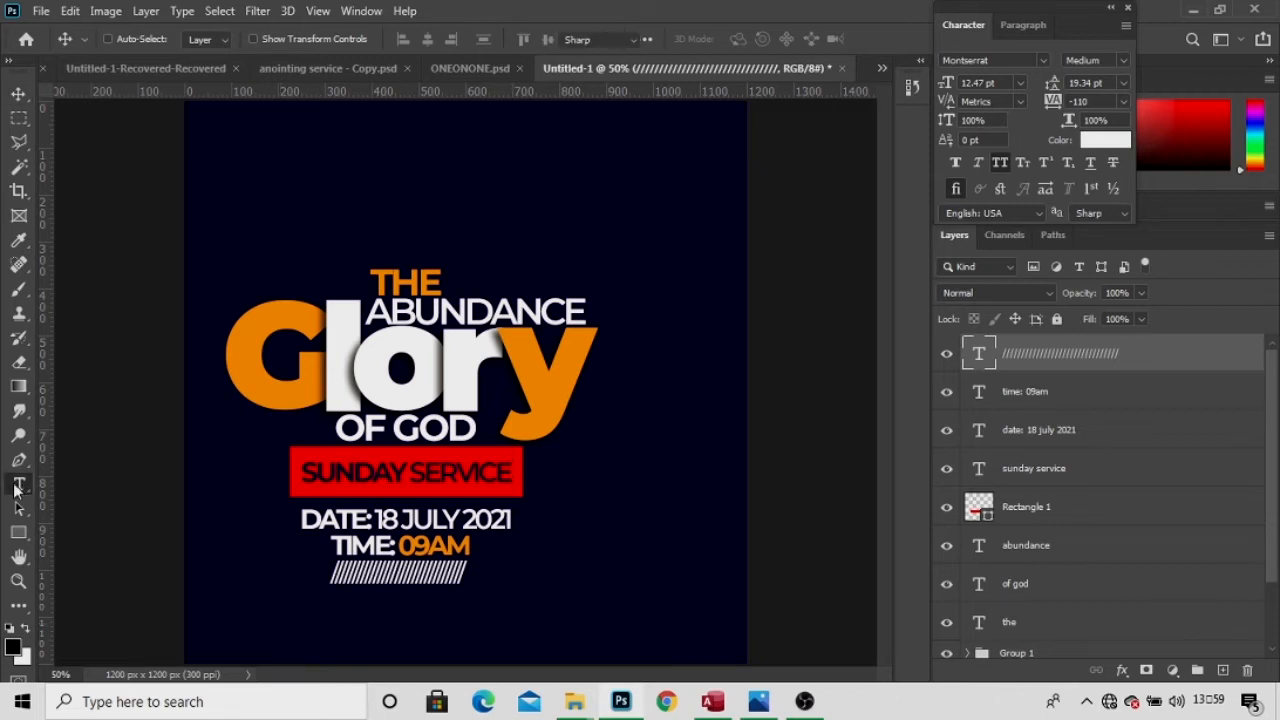
click(587, 557)
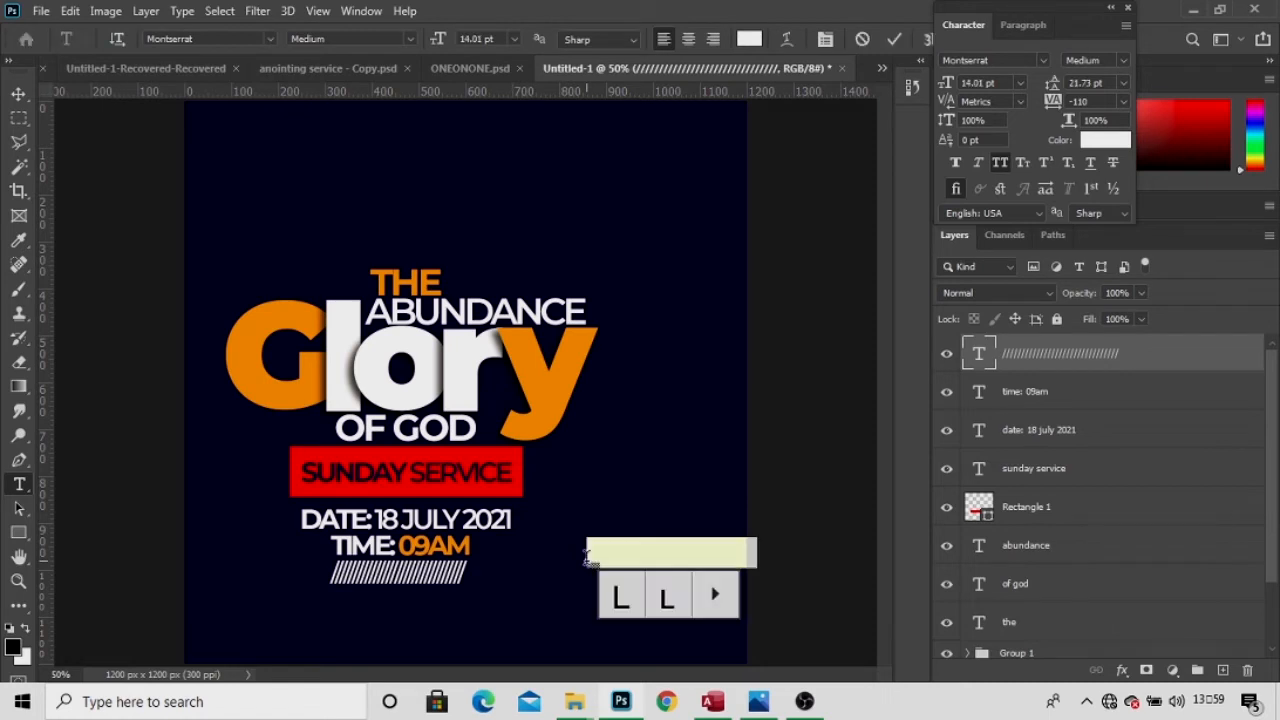
text(ve)
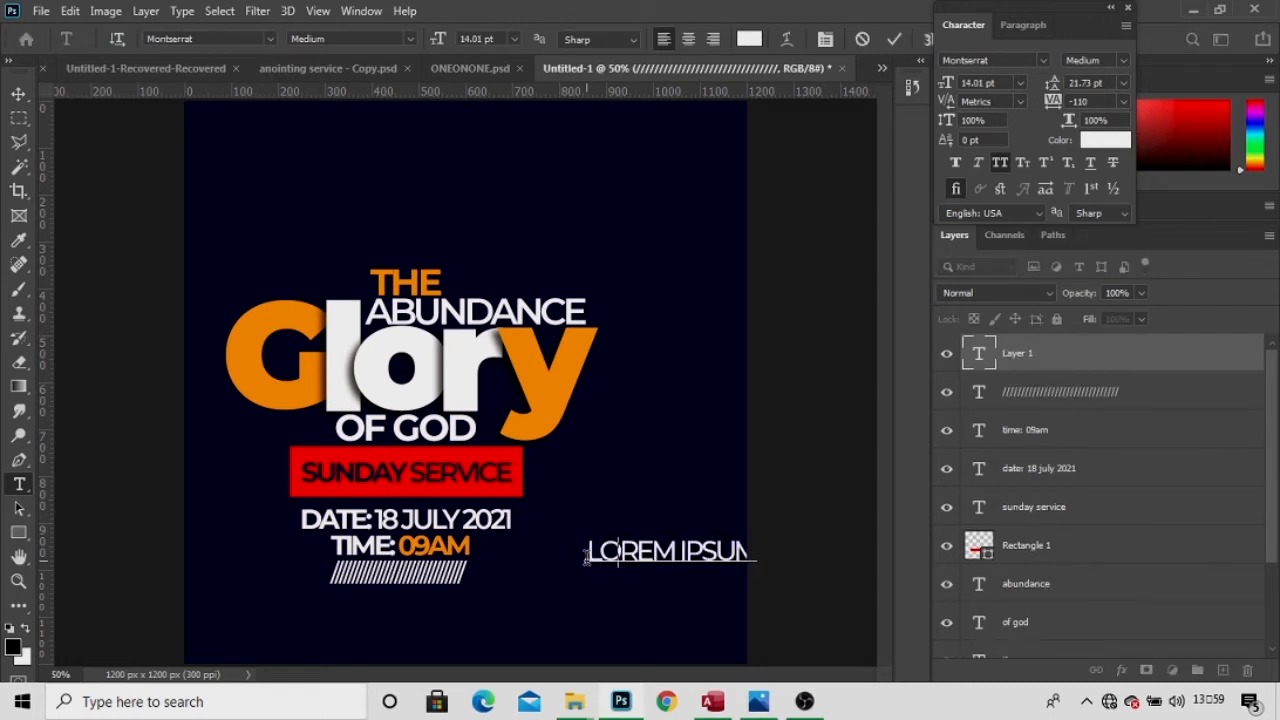
text(nue)
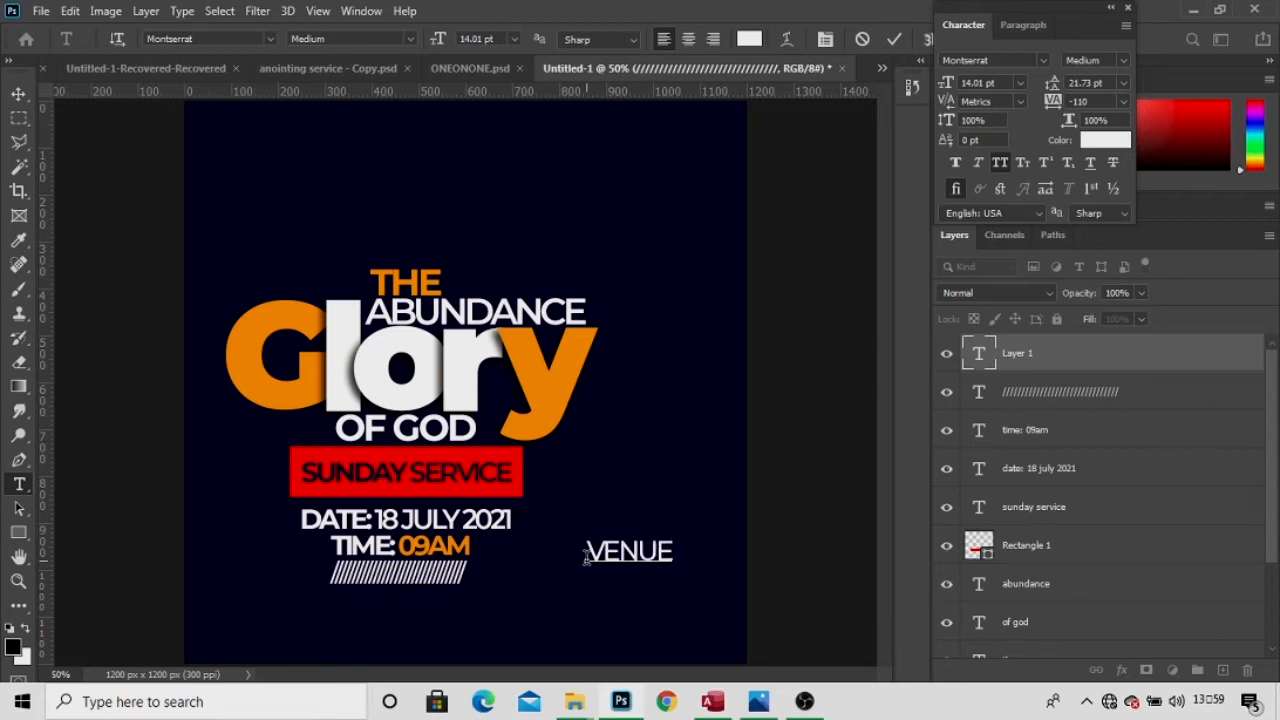
text(:)
text( P)
text(RIMARY)
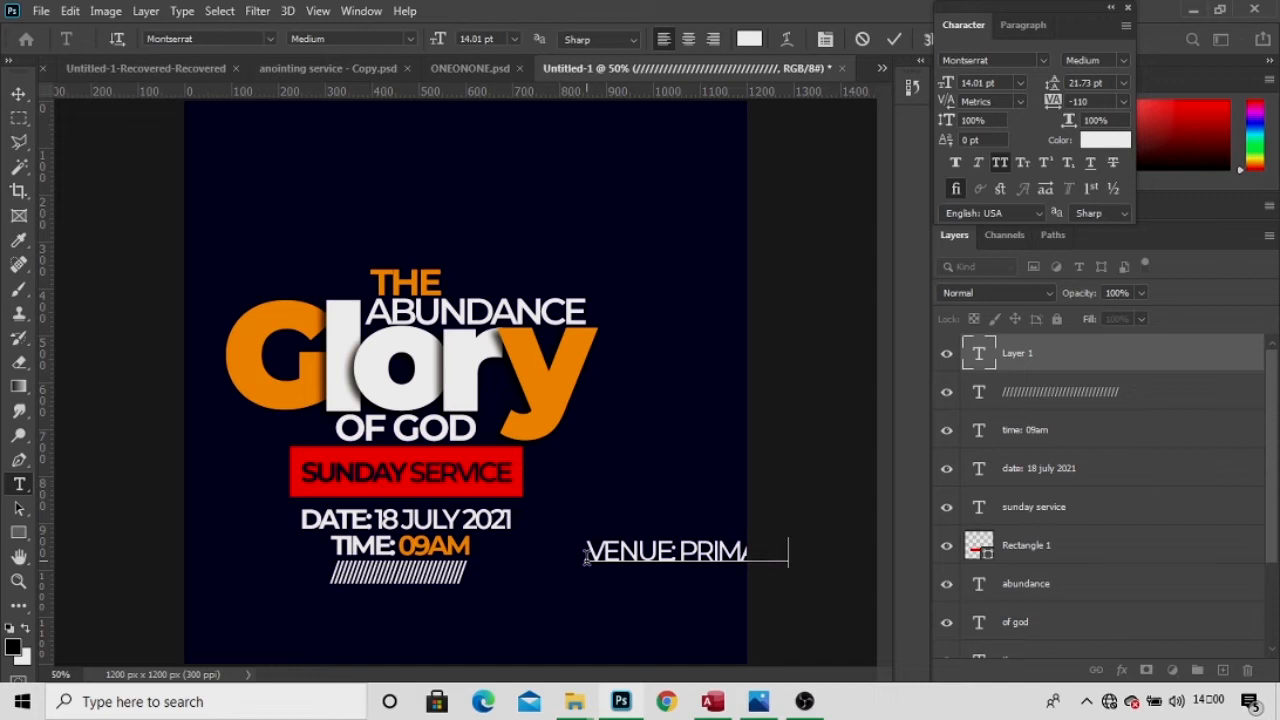
drag(609, 614, 330, 678)
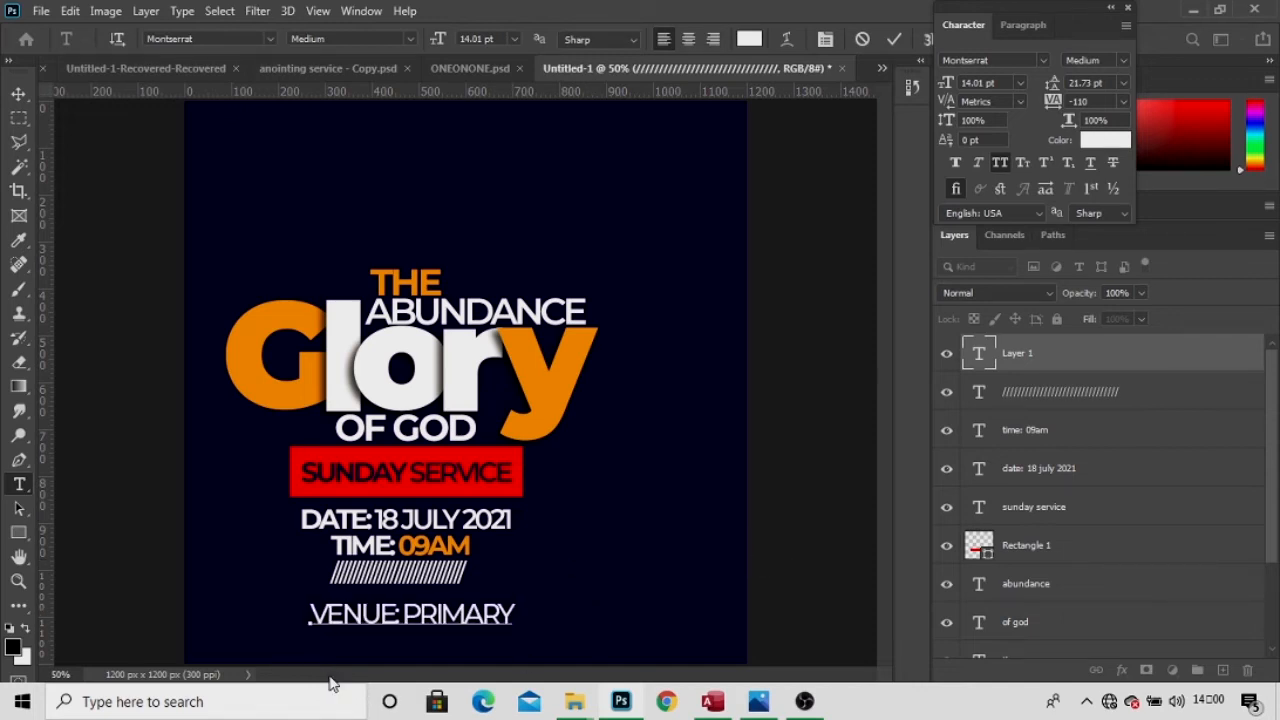
text(B)
click(403, 614)
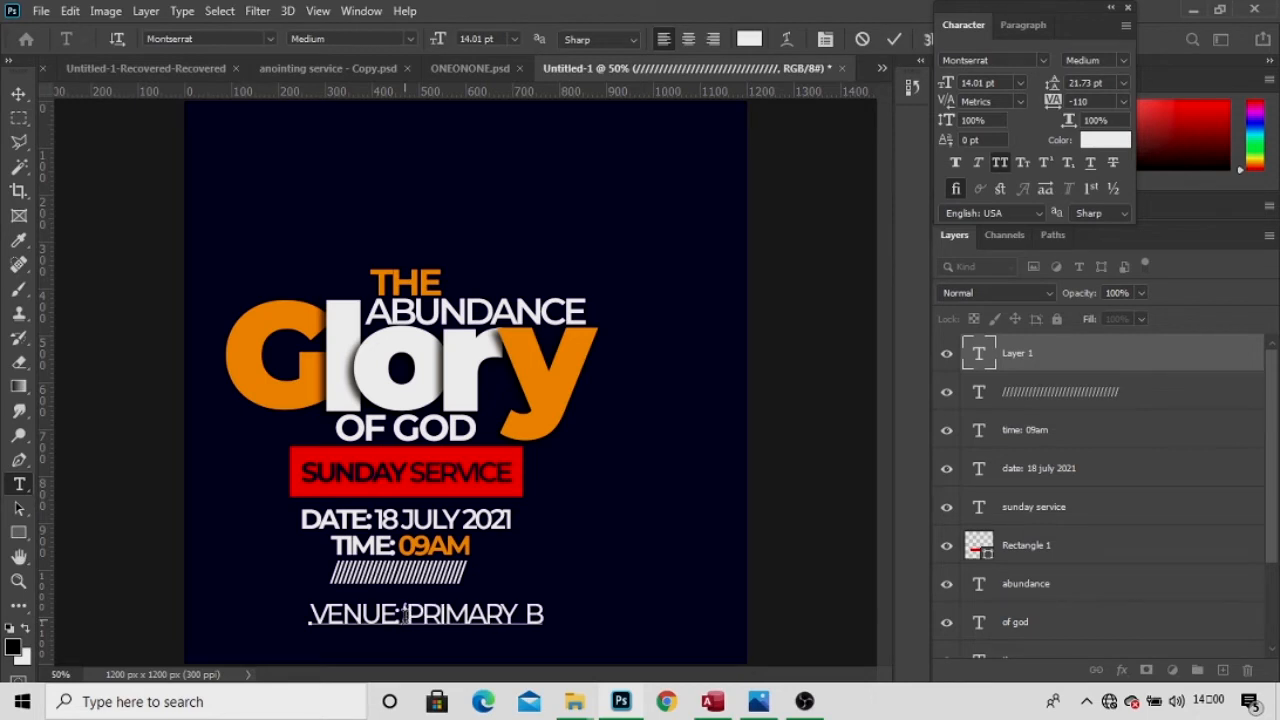
click(546, 614)
key(ctrl+a)
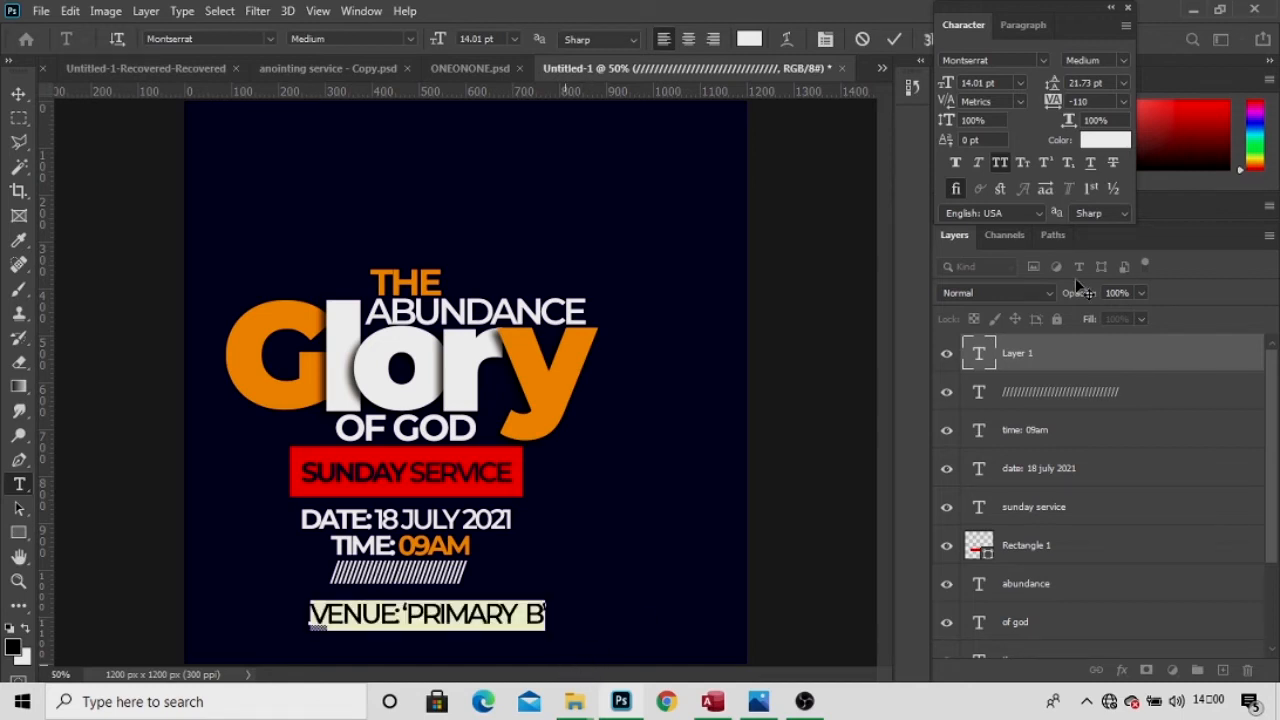
click(1123, 60)
click(1092, 183)
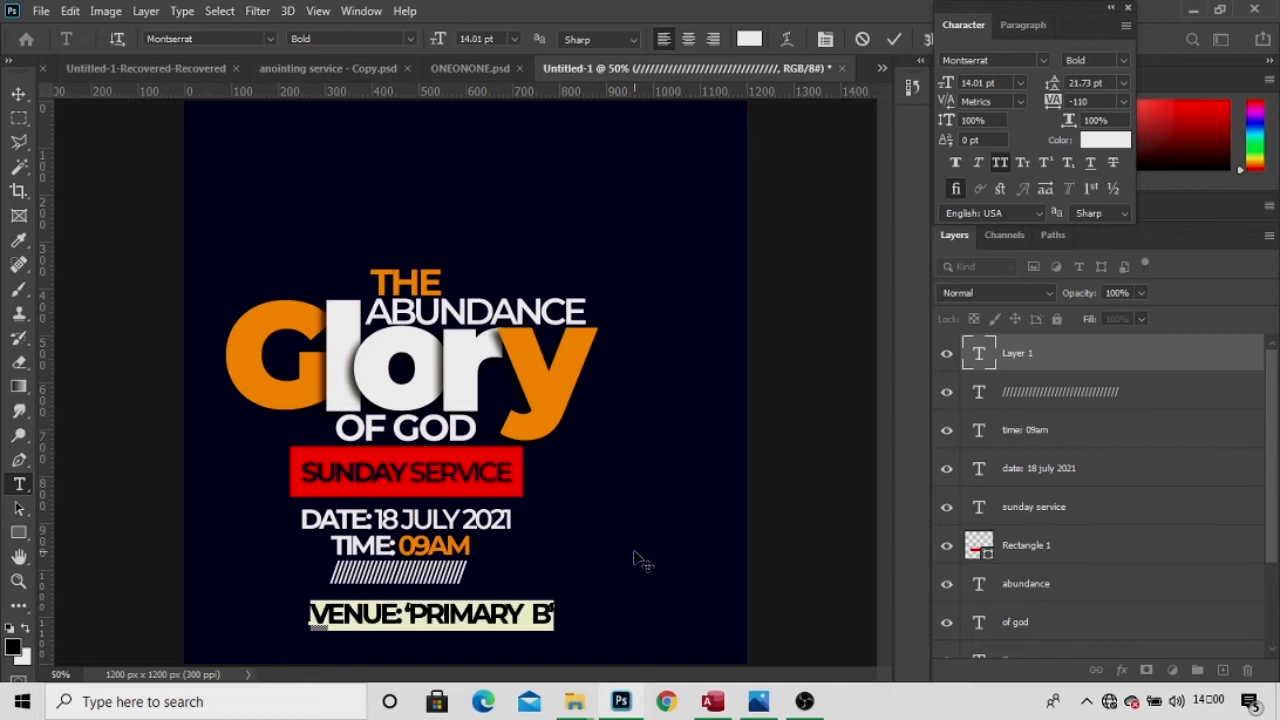
Tuck the venue line under the stripe at 91% scale, then Alt-drag a copy below.
drag(600, 613, 577, 598)
drag(408, 44, 398, 44)
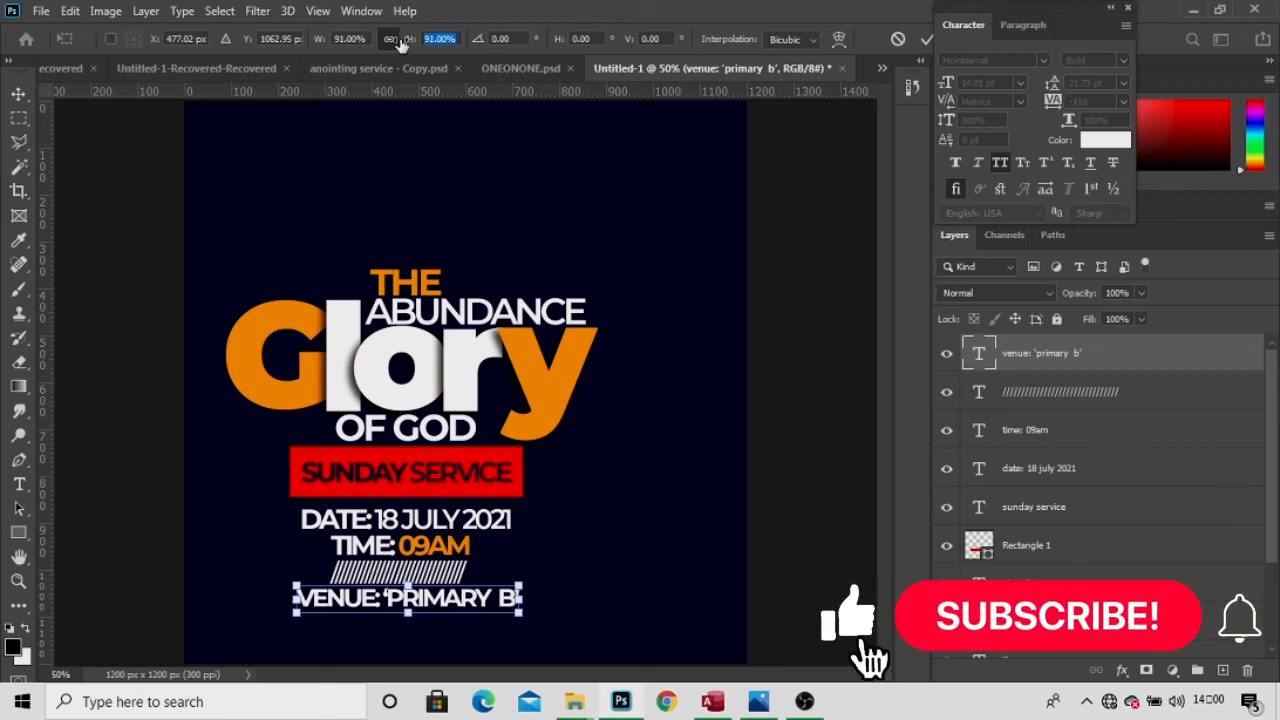
key(Return)
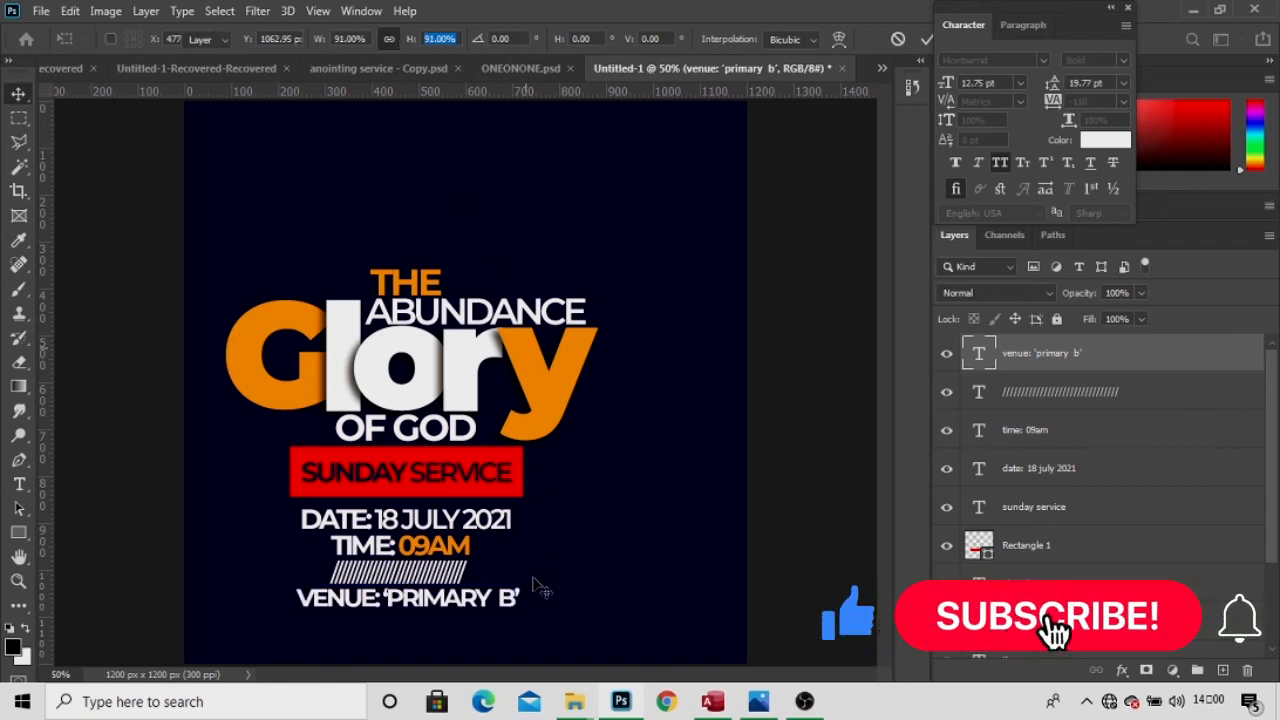
drag(533, 600, 518, 600)
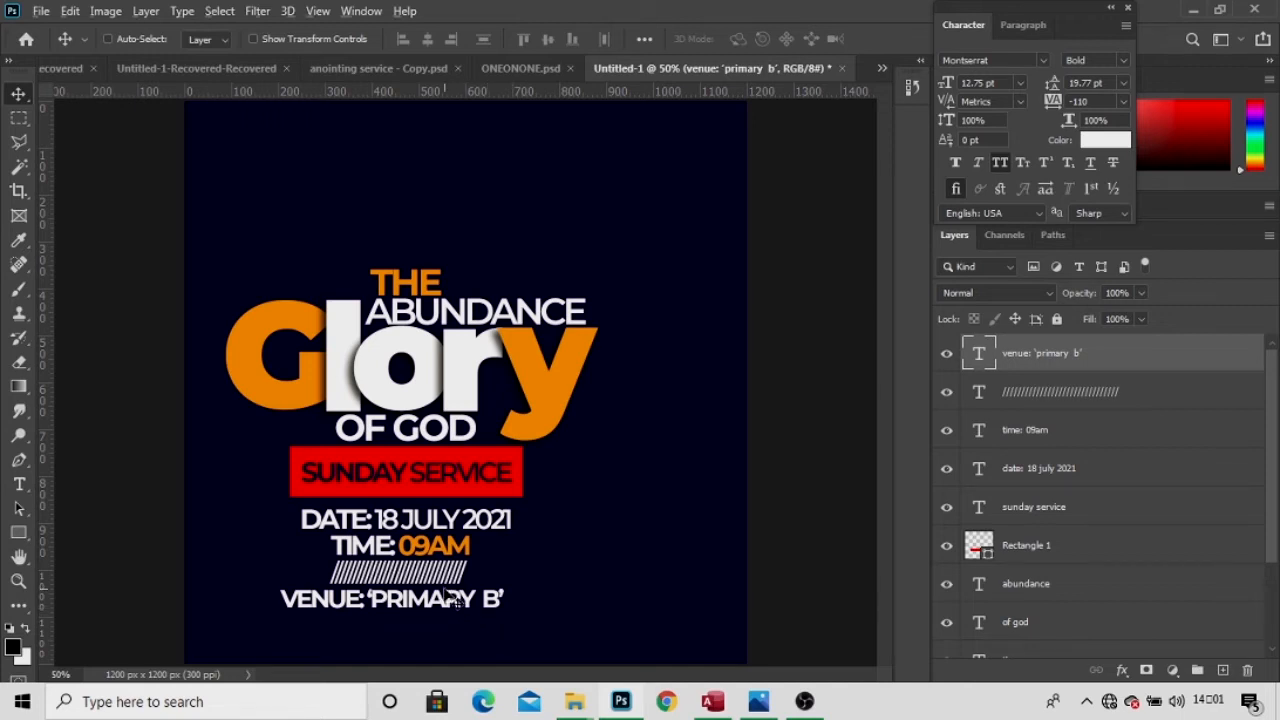
drag(452, 598, 446, 628)
key(t)
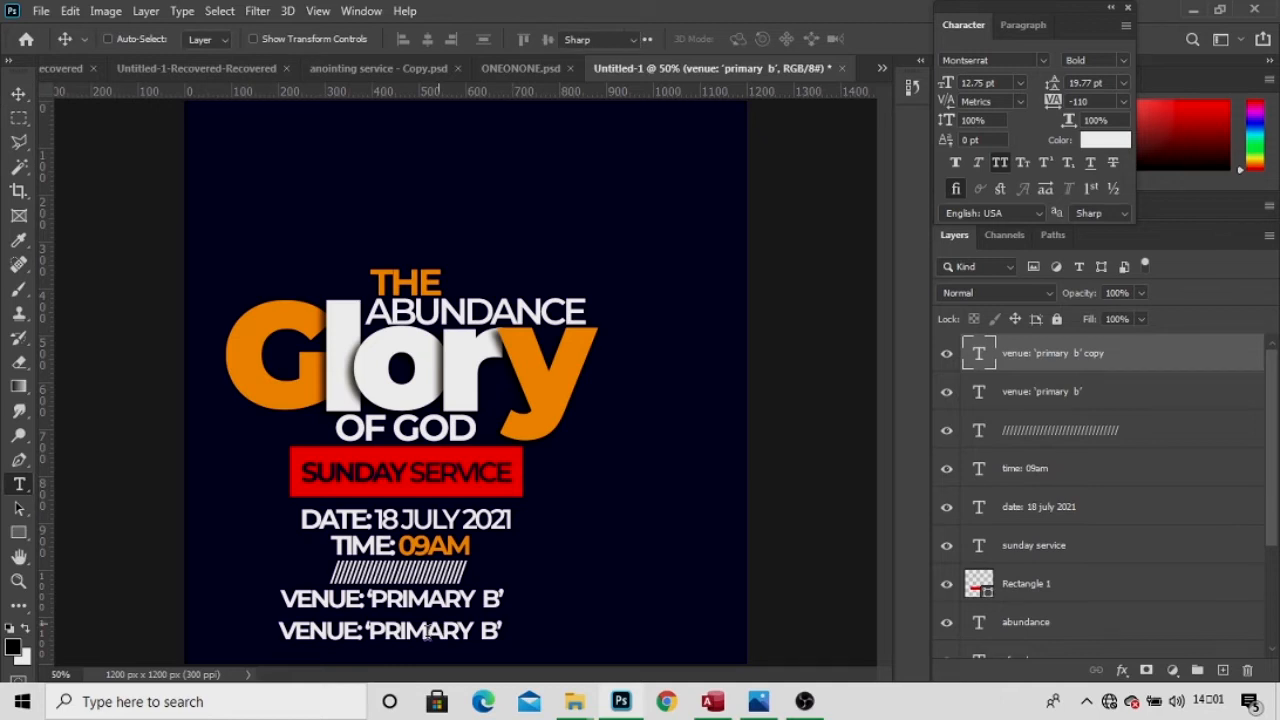
Replace the copied line's text with 'opposite mars filling station' and select it all.
key(v)
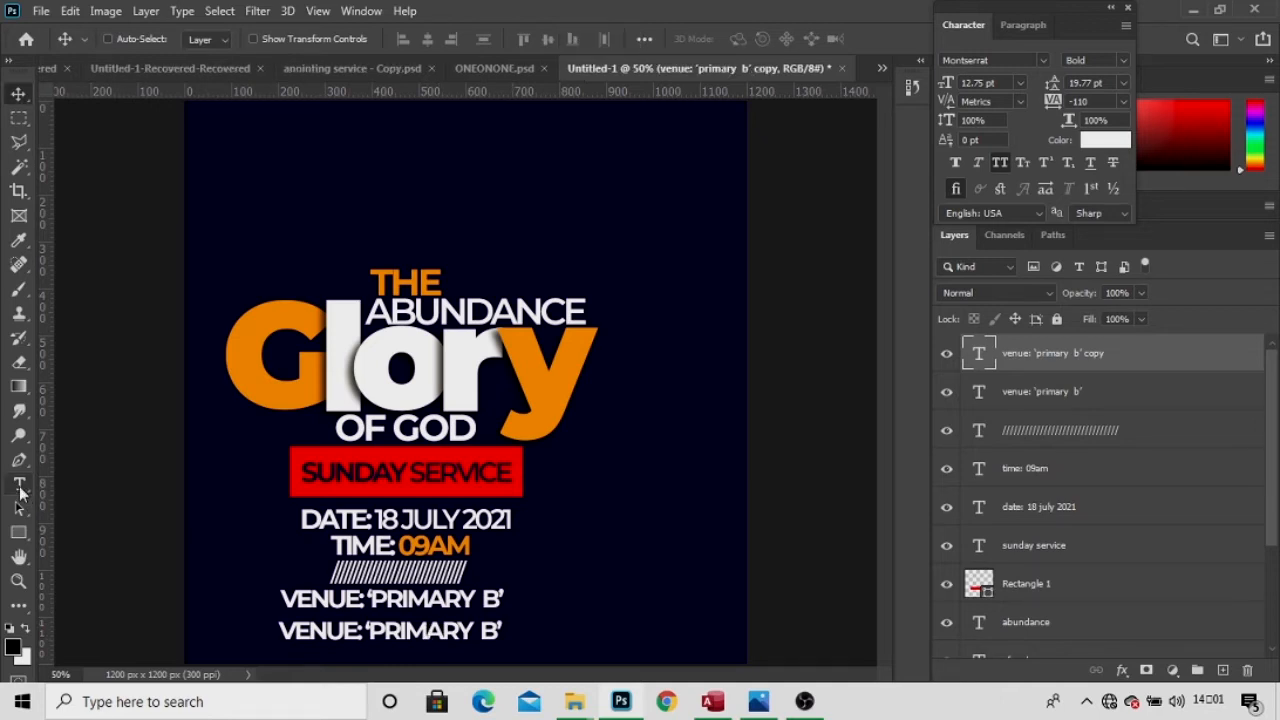
click(19, 487)
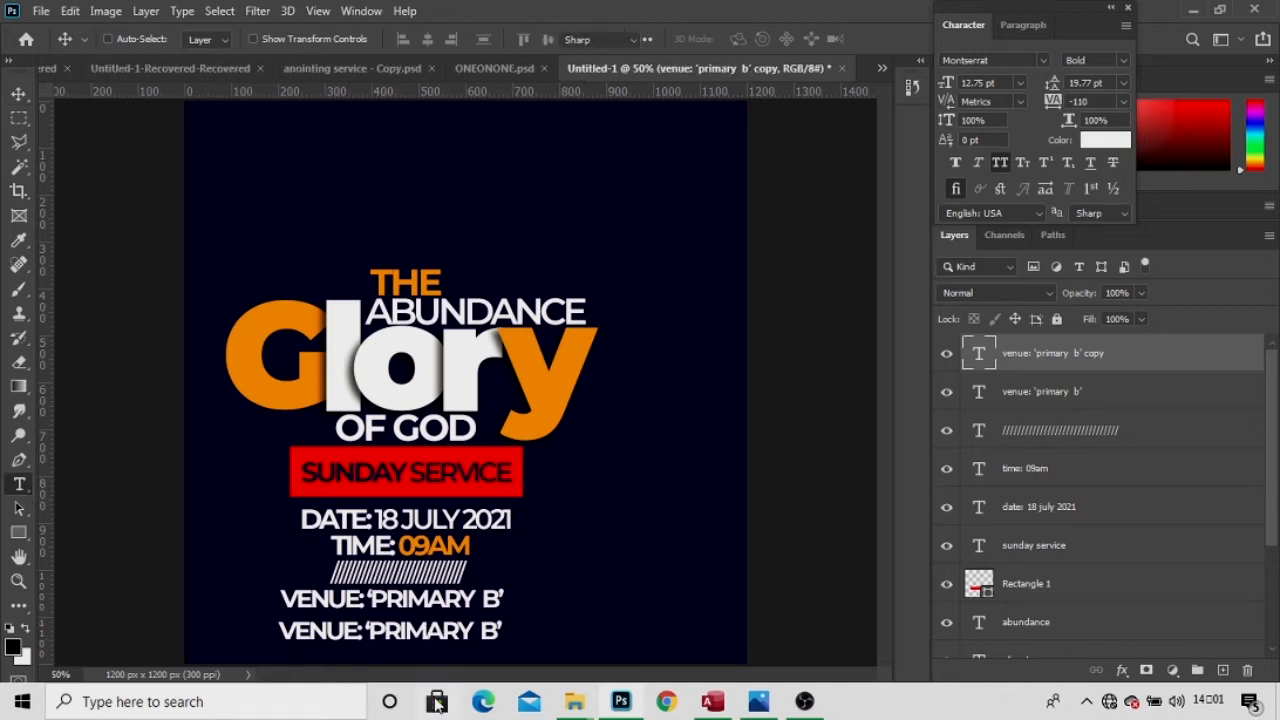
click(396, 630)
click(397, 627)
key(ctrl+a)
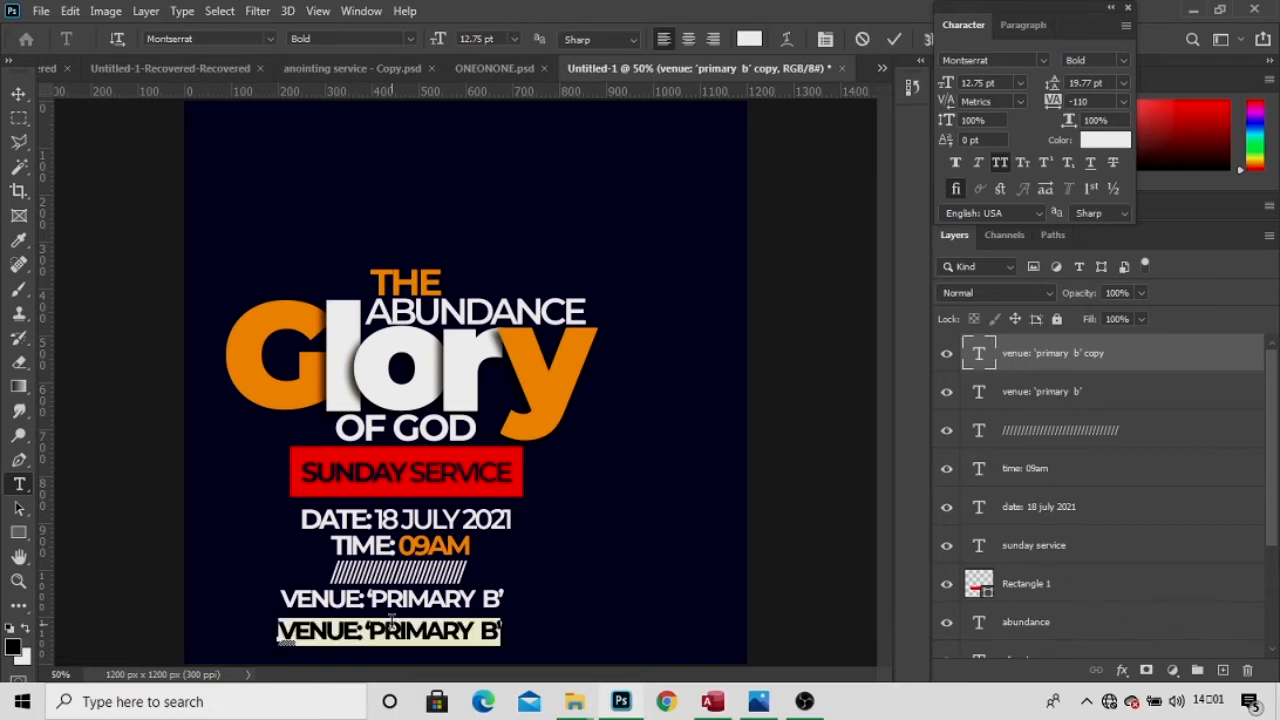
key(Left)
key(ctrl+a)
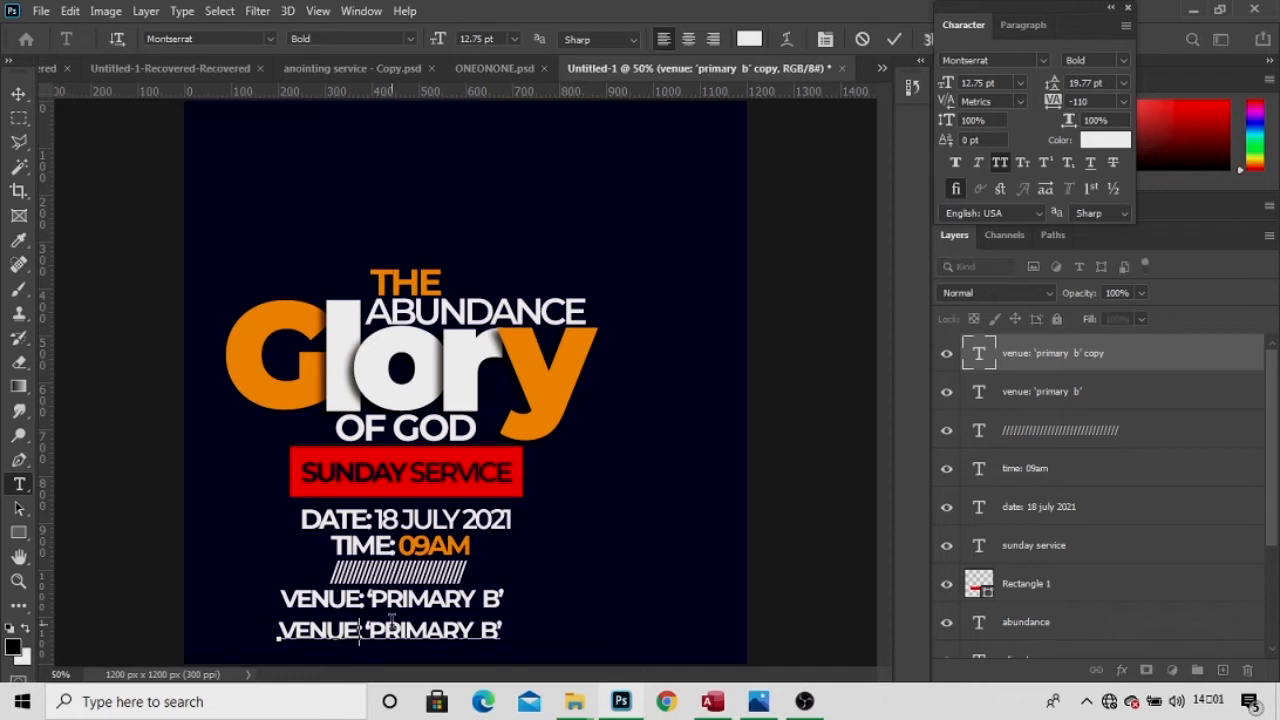
text(opposite)
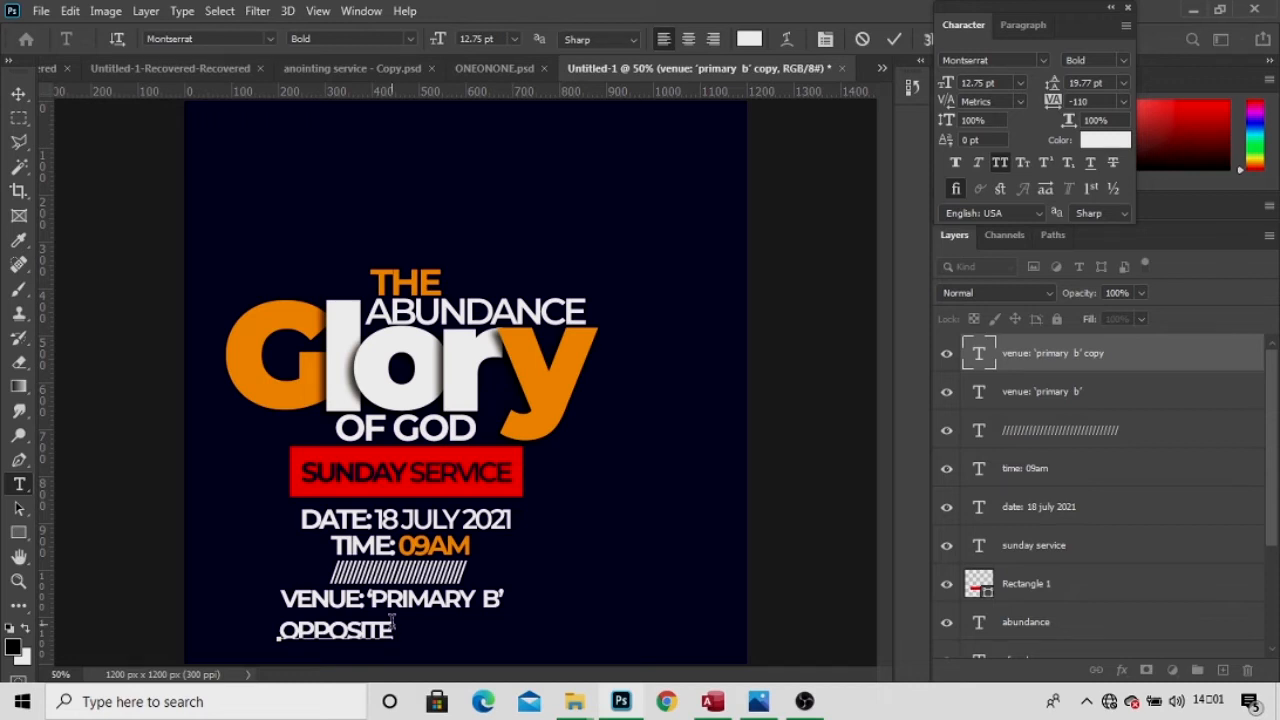
text(mar)
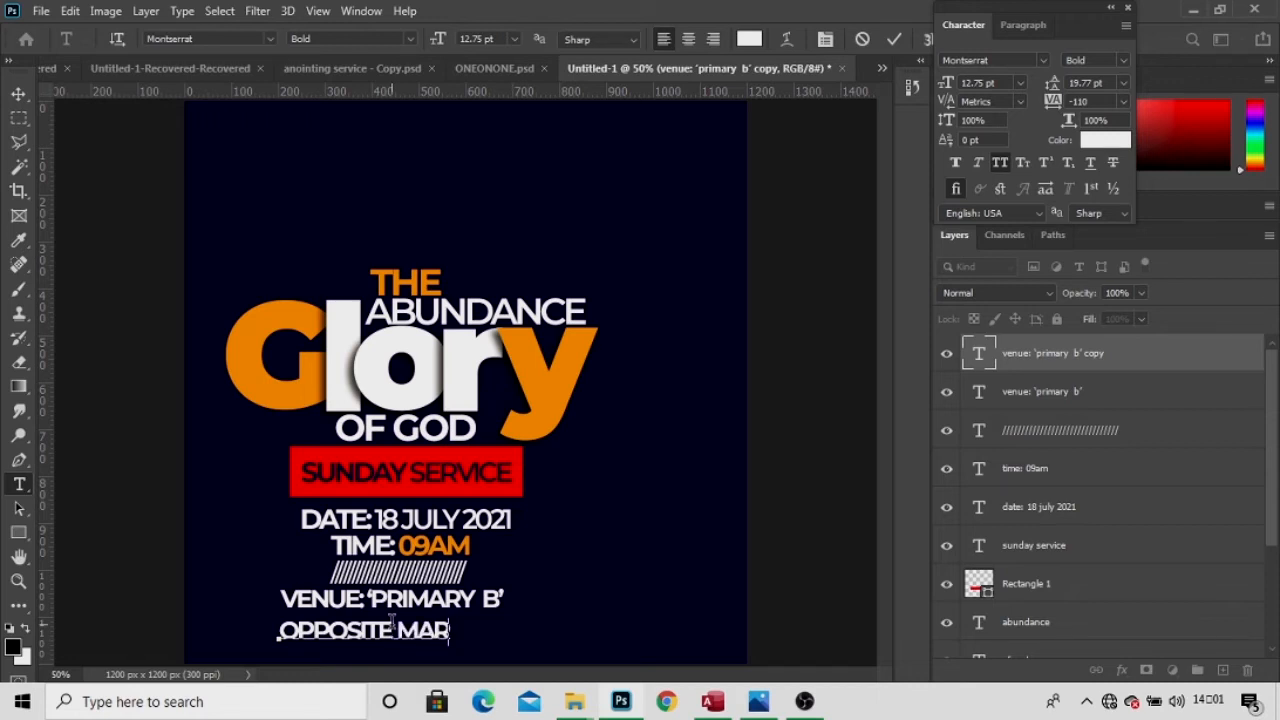
text(s filling )
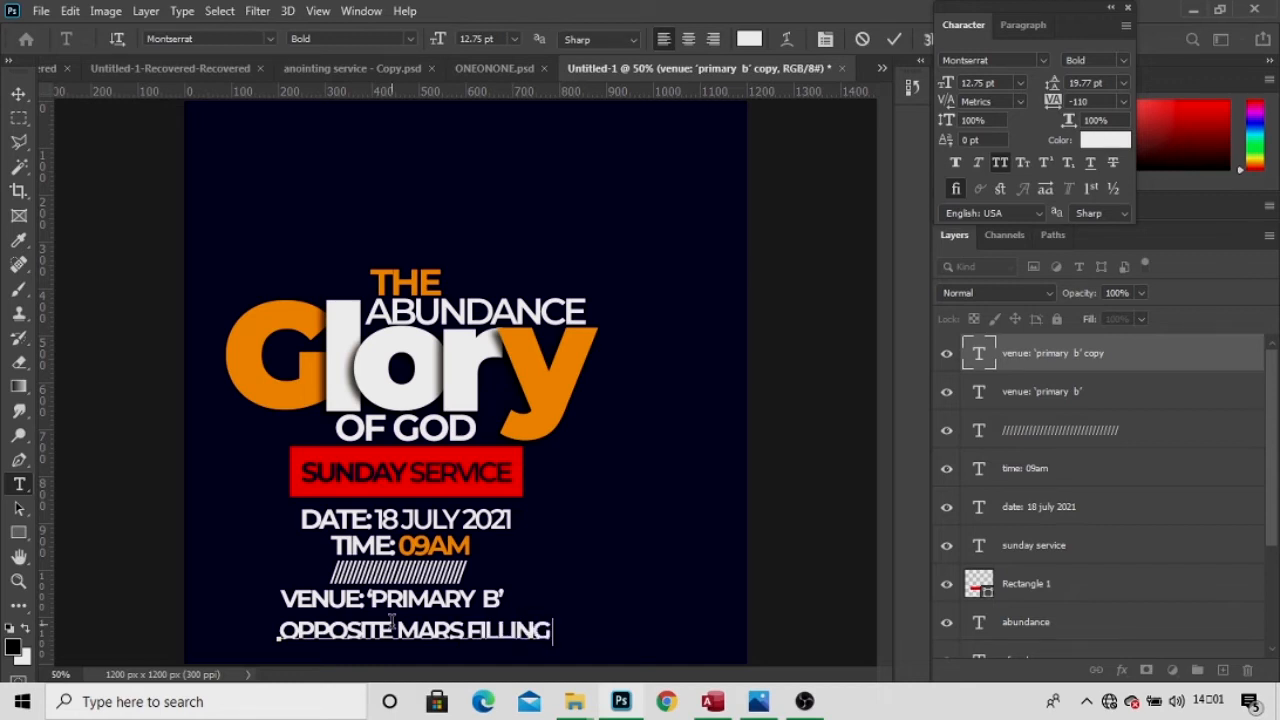
text(station)
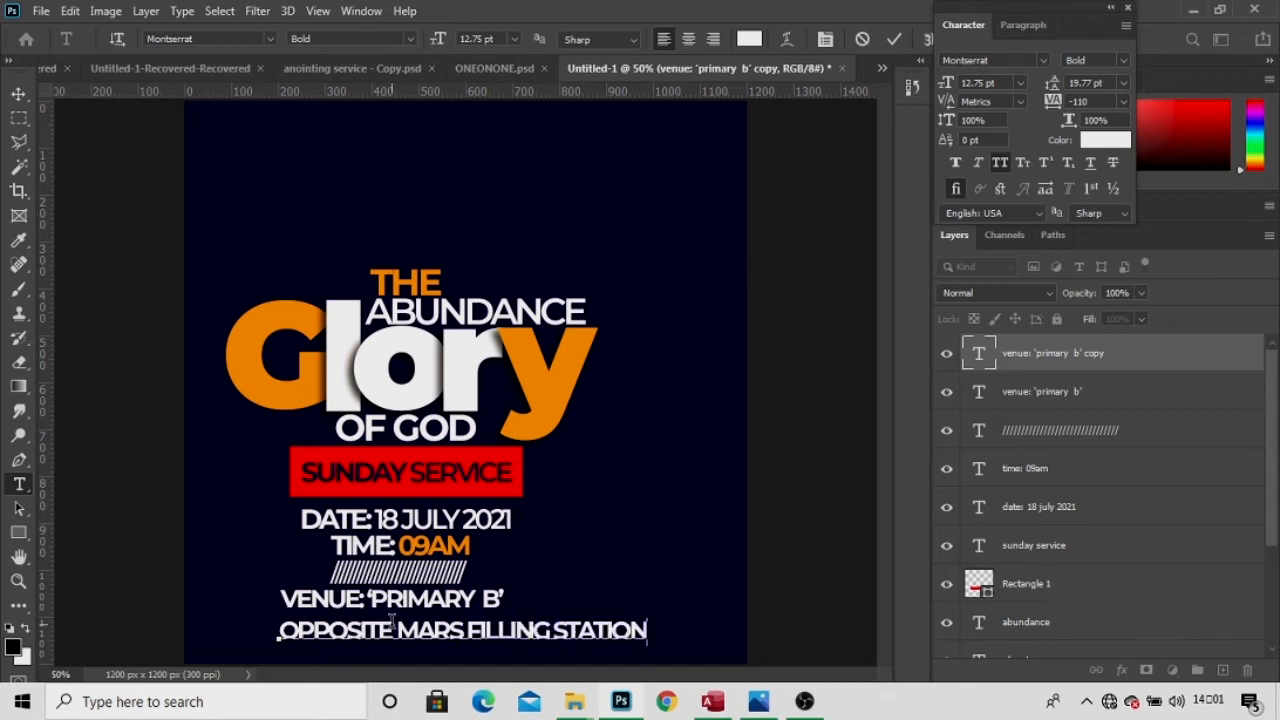
key(ctrl+a)
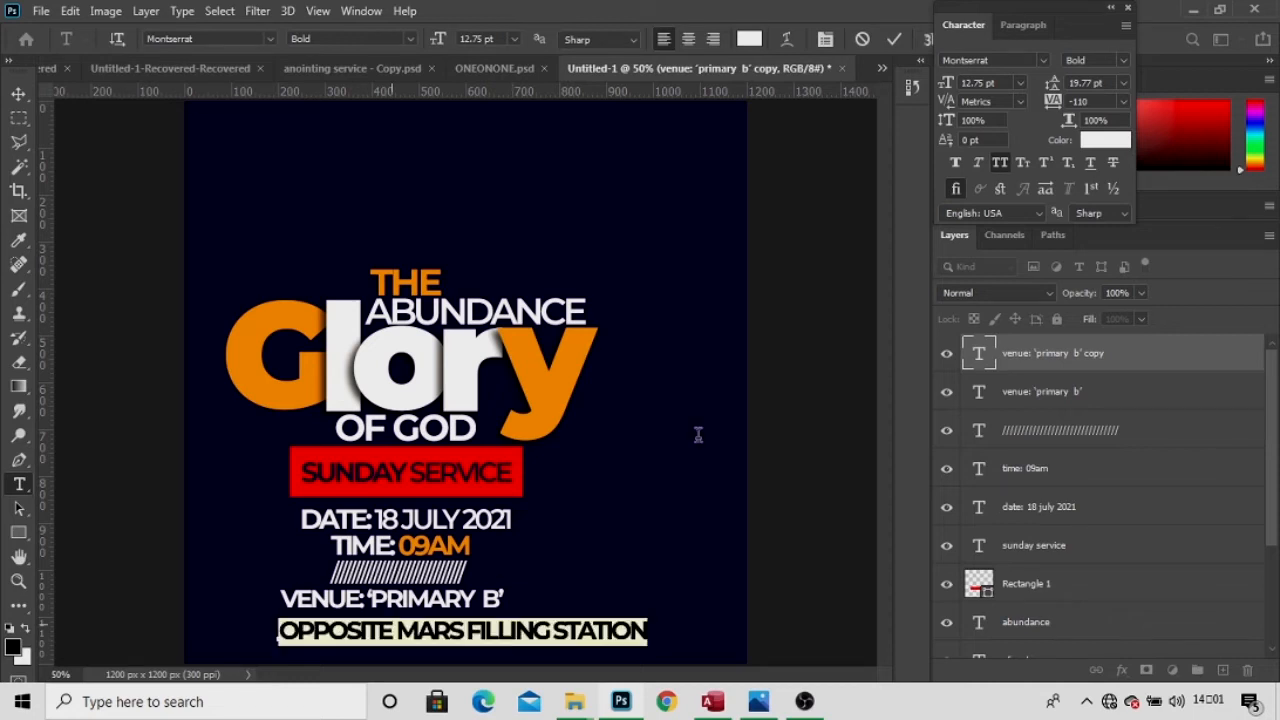
Make the OPPOSITE MARS FILLING STATION line SemiBold Montserrat at 8.01 pt and commit it.
click(1124, 61)
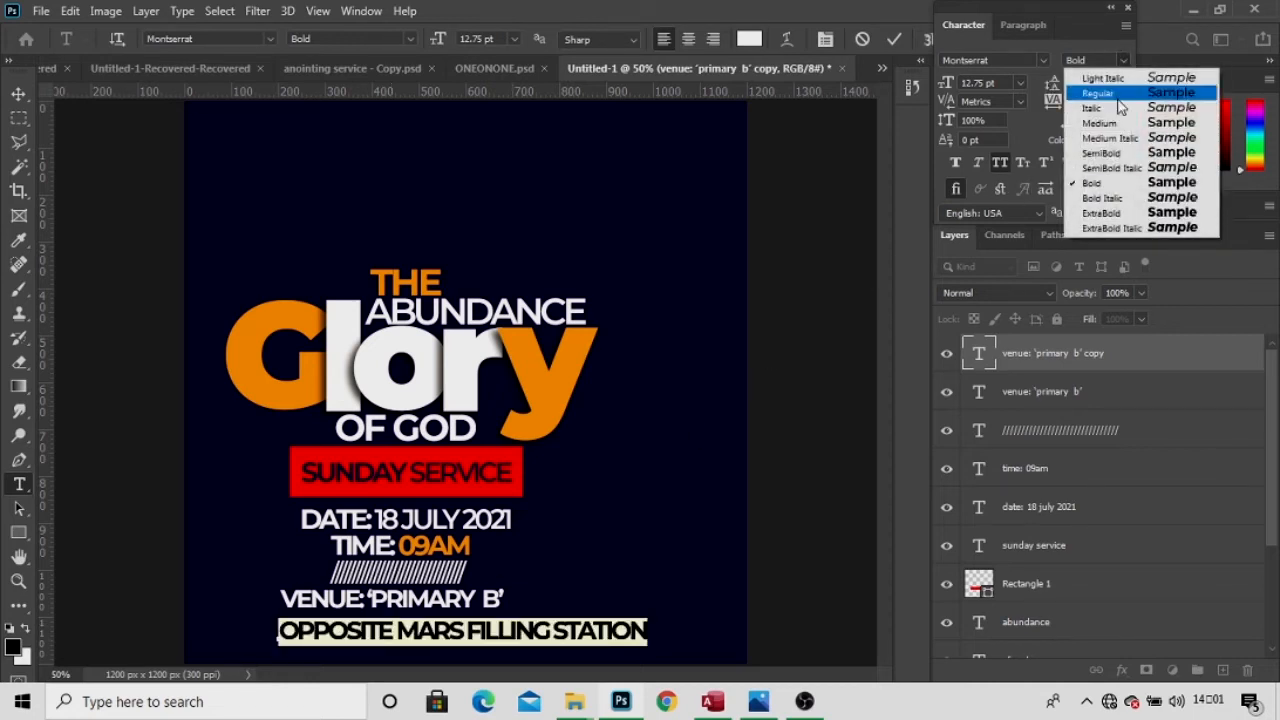
click(1100, 153)
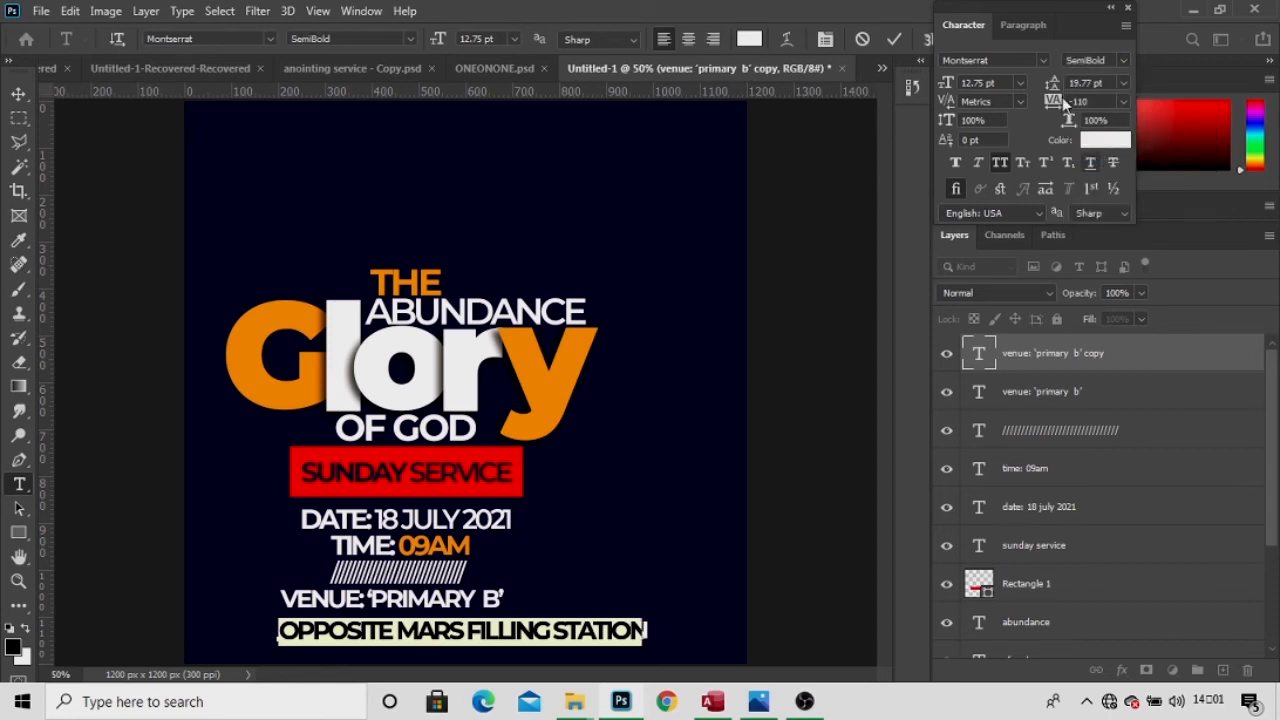
drag(946, 88, 914, 90)
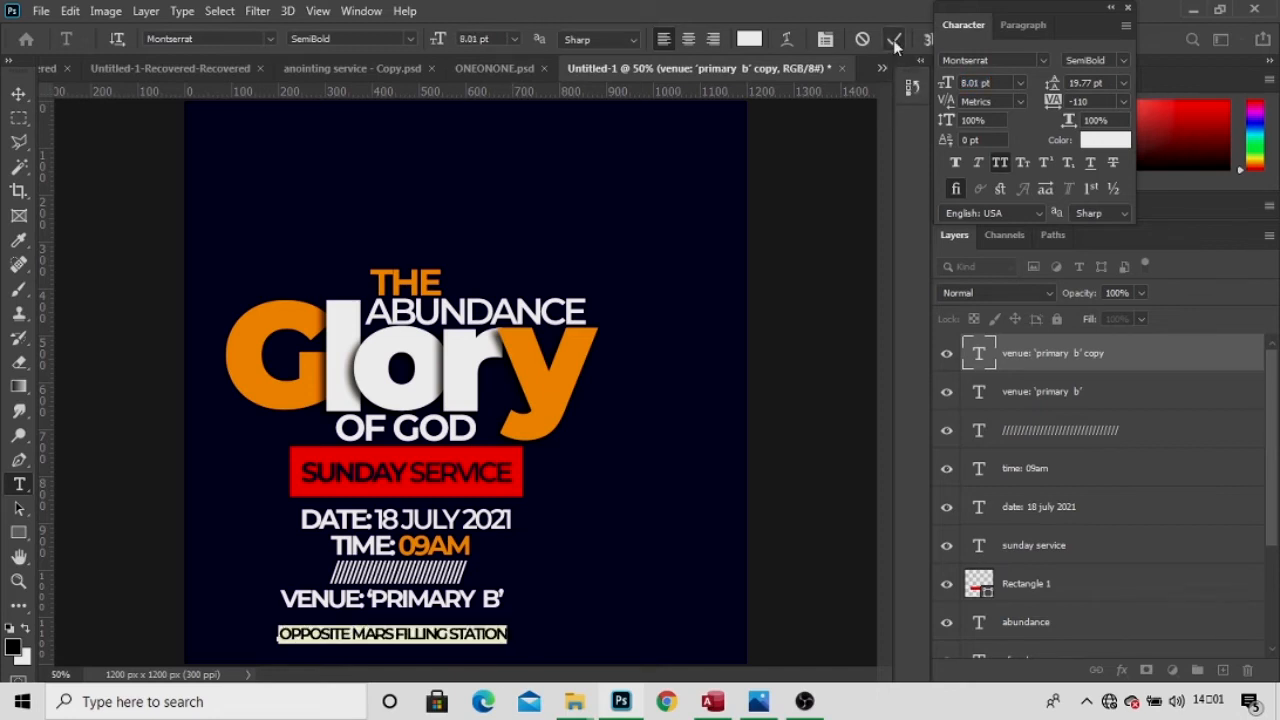
key(ctrl+h)
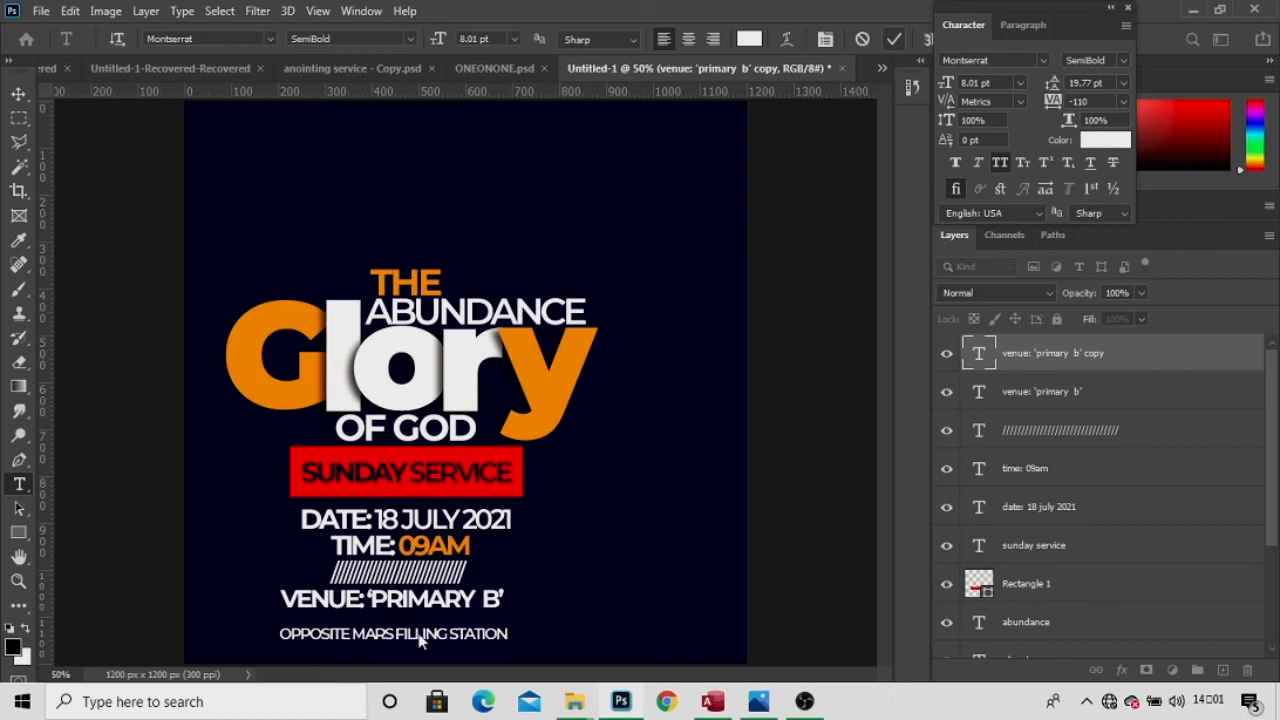
key(ctrl+Return)
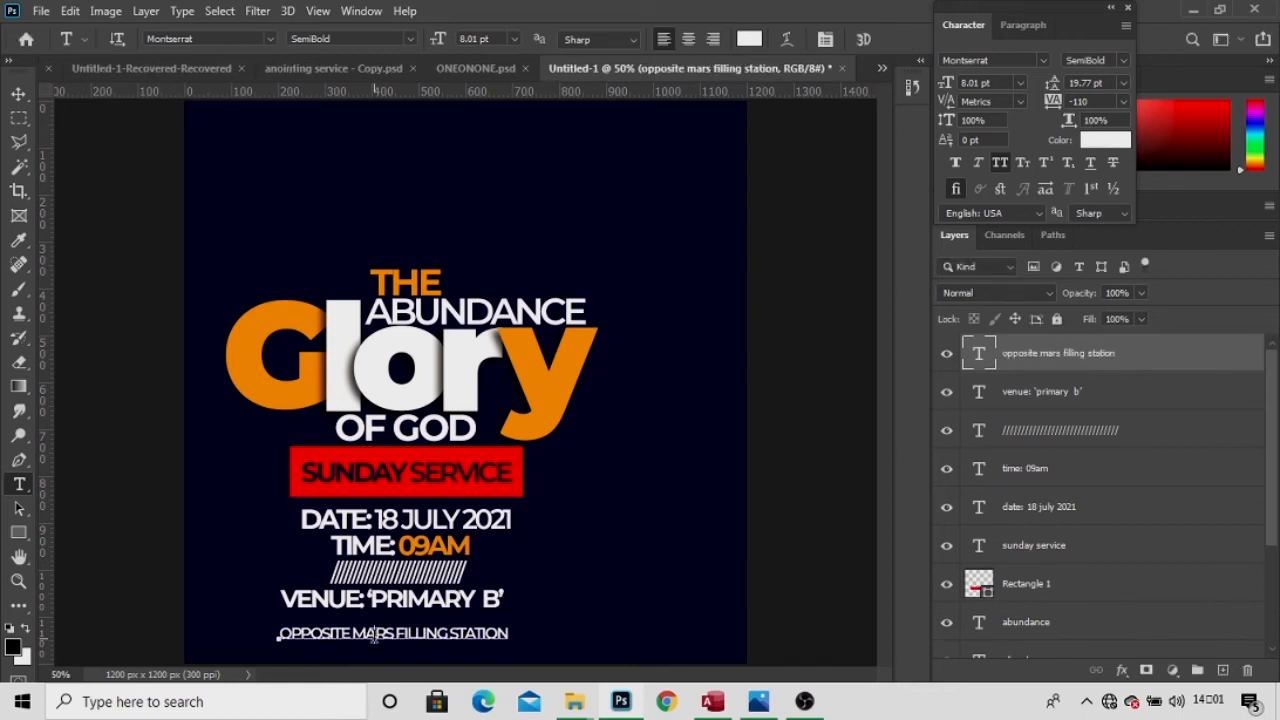
Reselect all the address line's text and bring up its text colour picker.
click(374, 636)
key(ctrl+a)
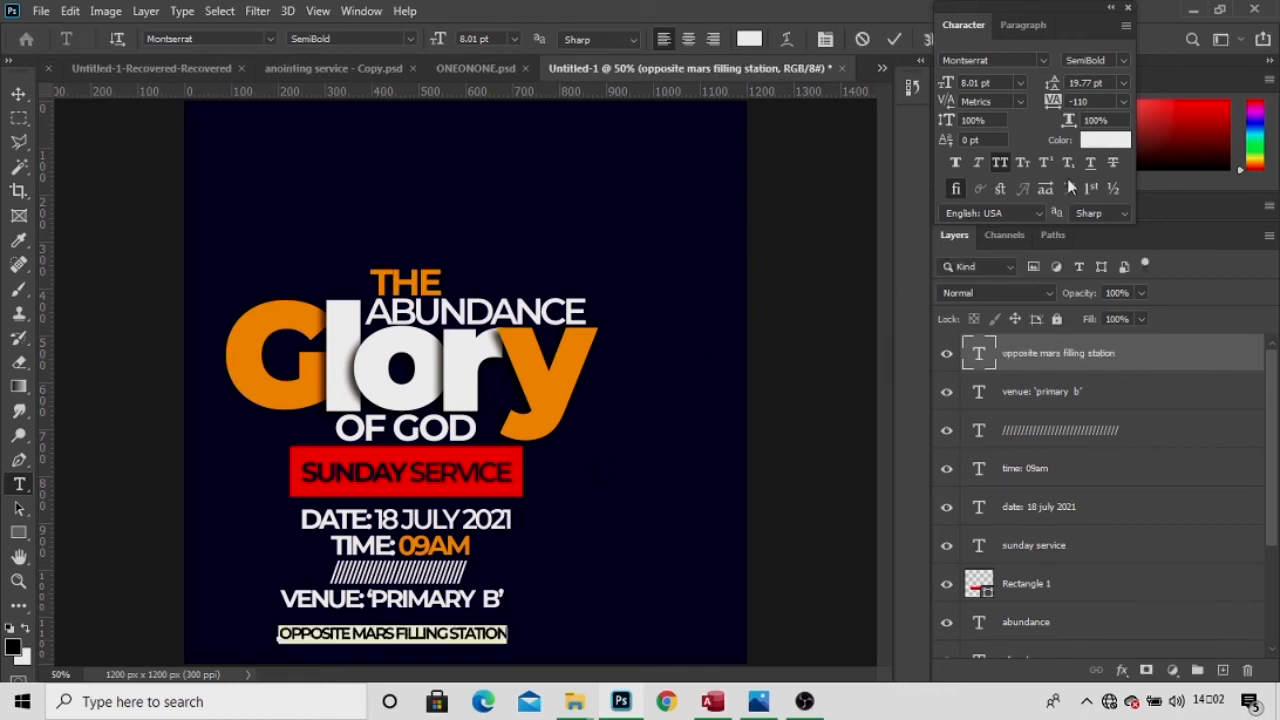
click(1098, 140)
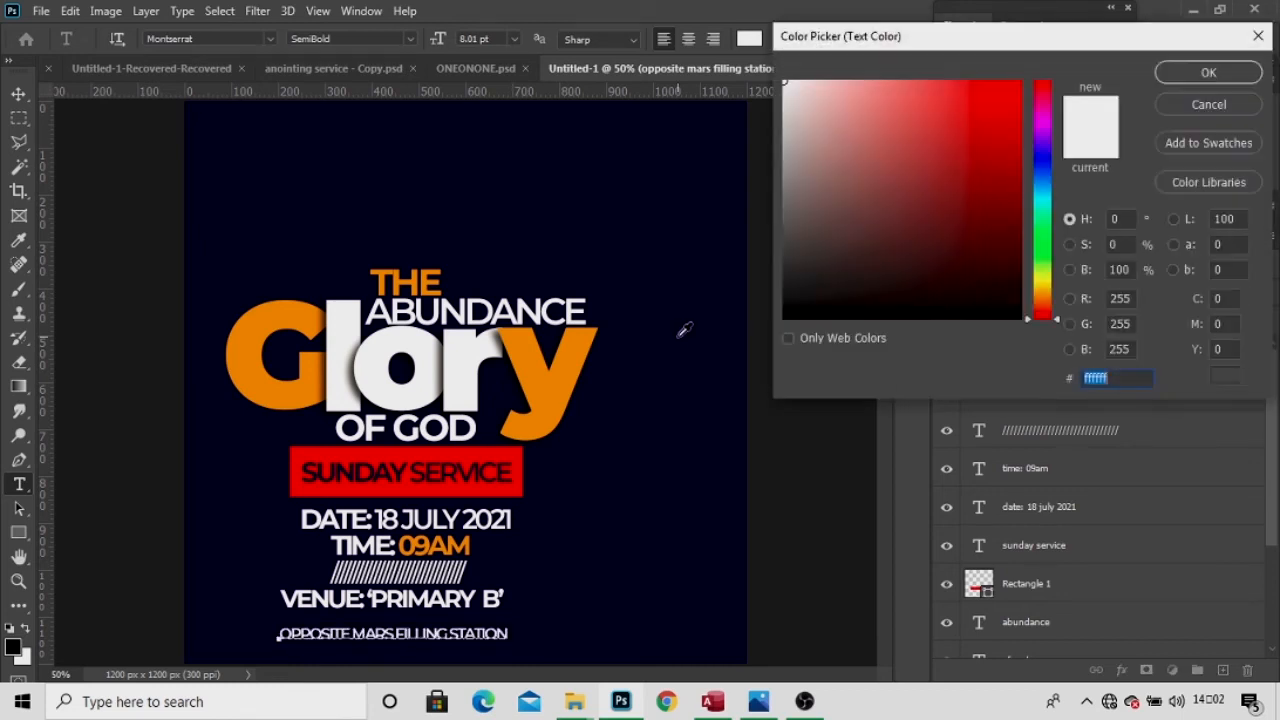
Colour the address line orange ff9b20, sampled from the 'y' of Glory, and commit it.
click(563, 389)
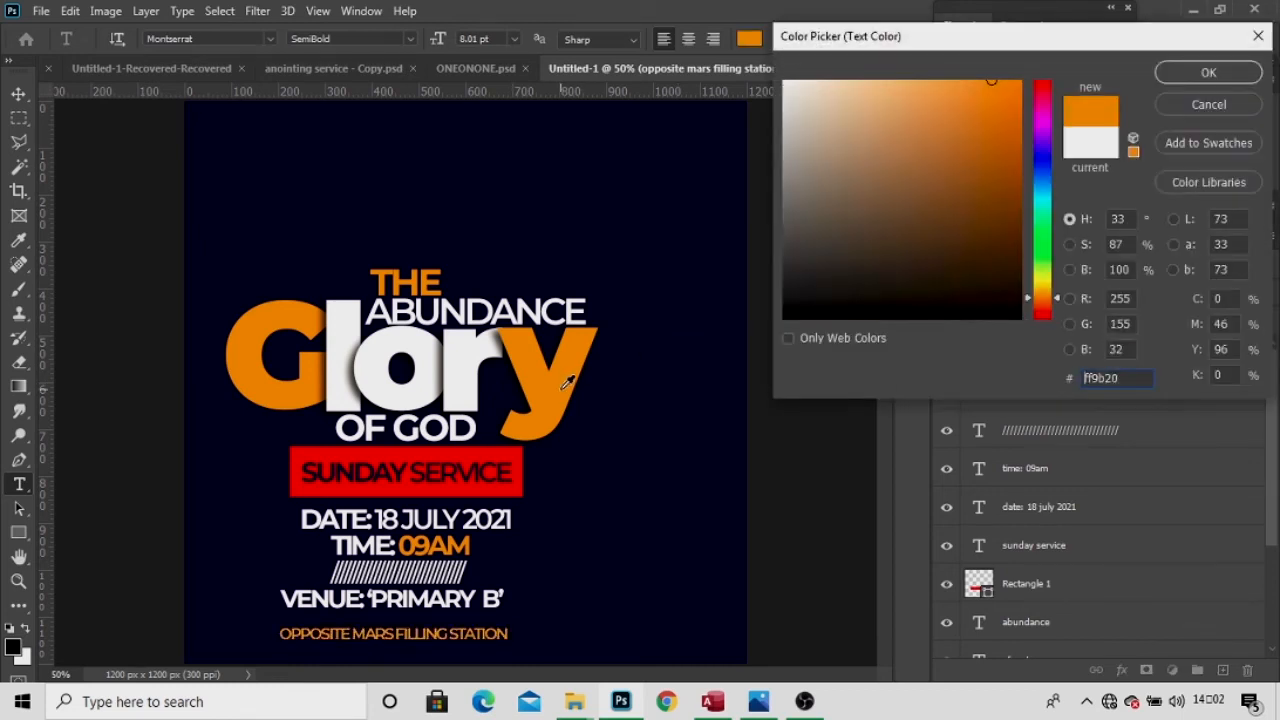
click(1172, 78)
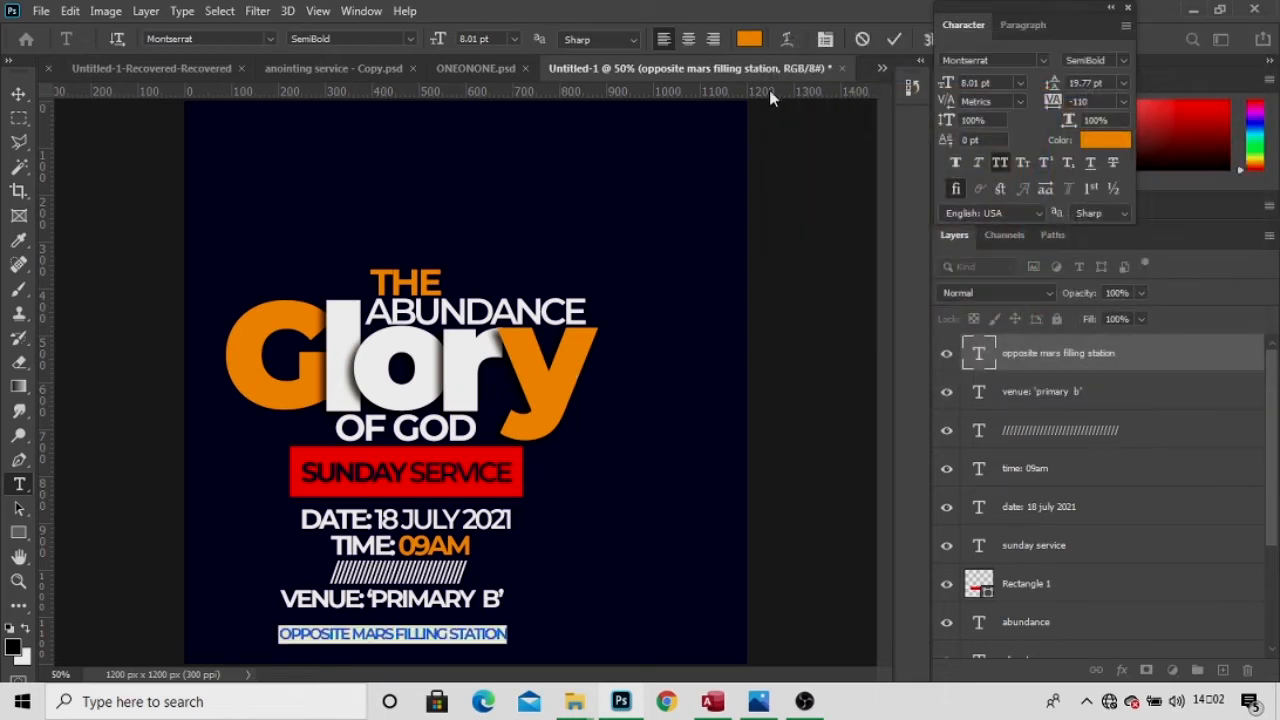
click(894, 39)
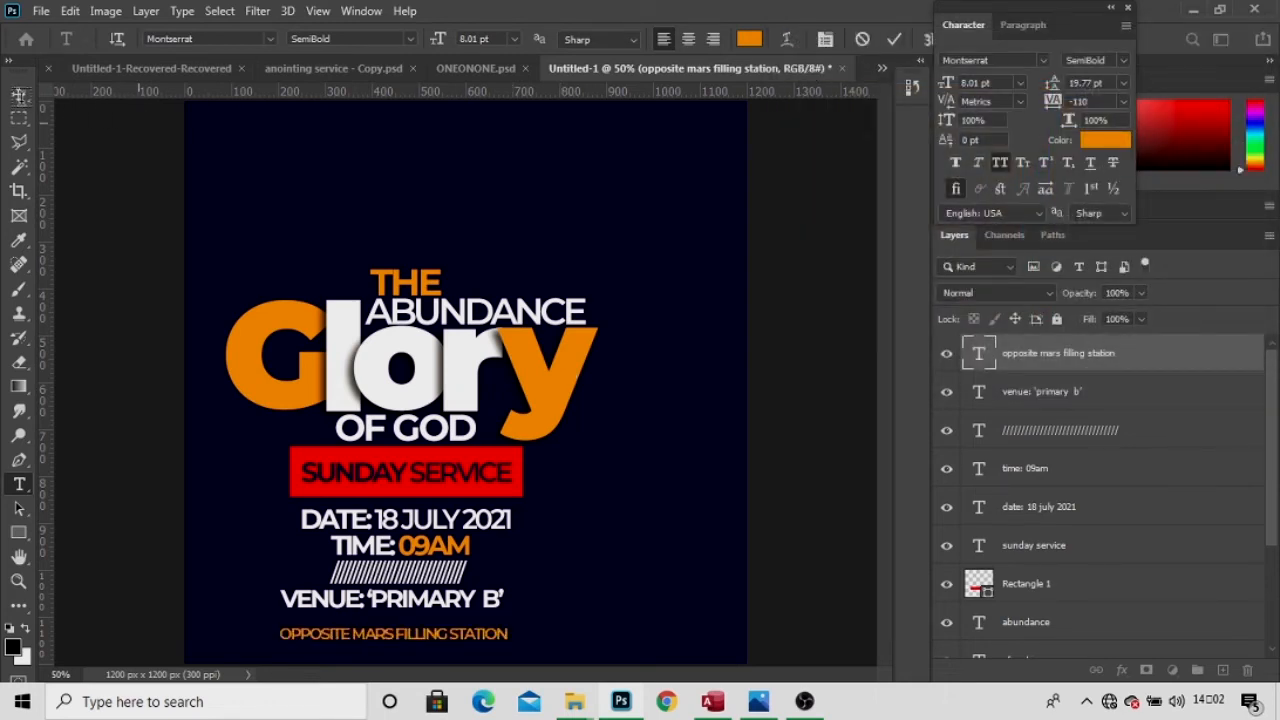
Move the orange address line up to sit just under the VENUE line.
key(v)
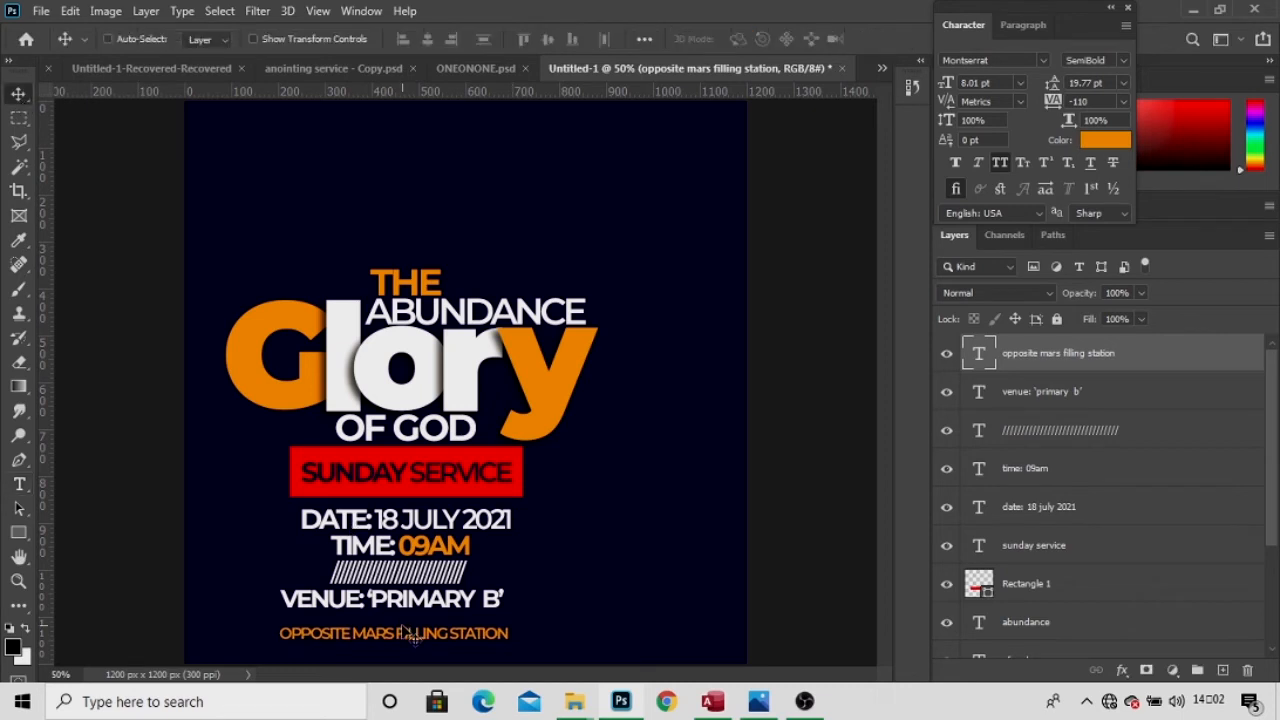
drag(406, 634, 403, 618)
key(Up)
key(Up)
key(Up)
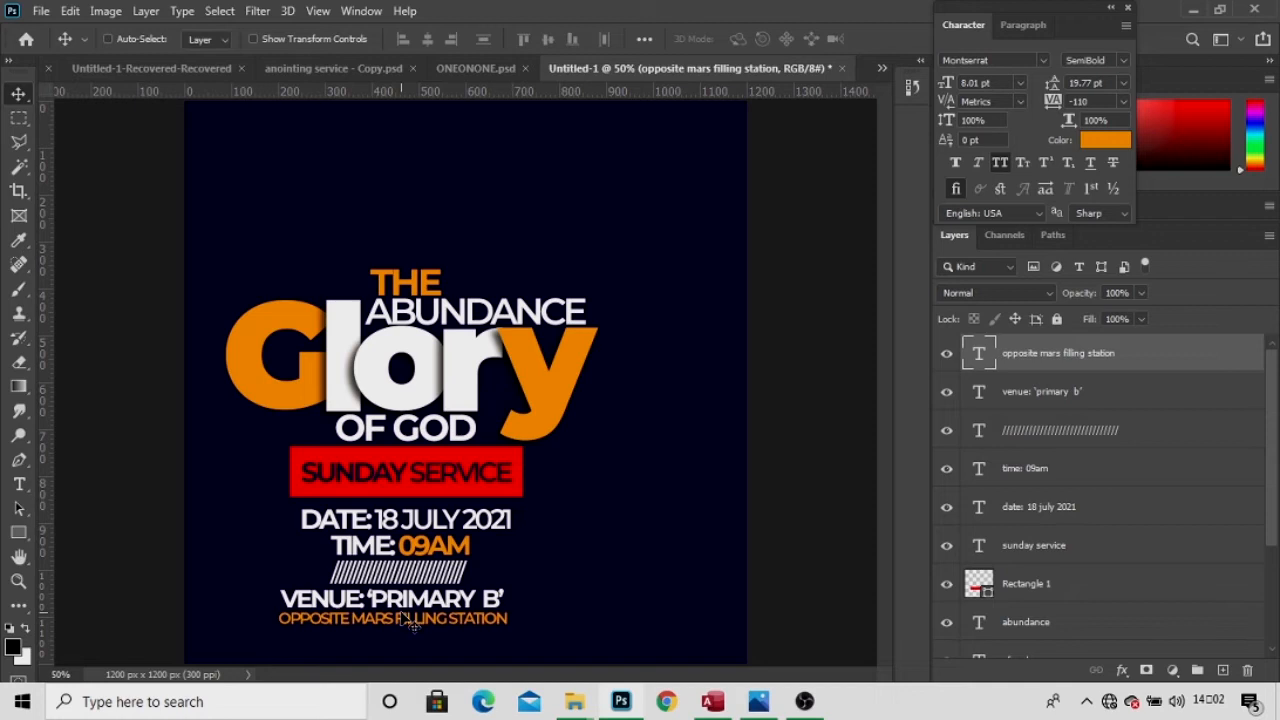
key(ctrl+t)
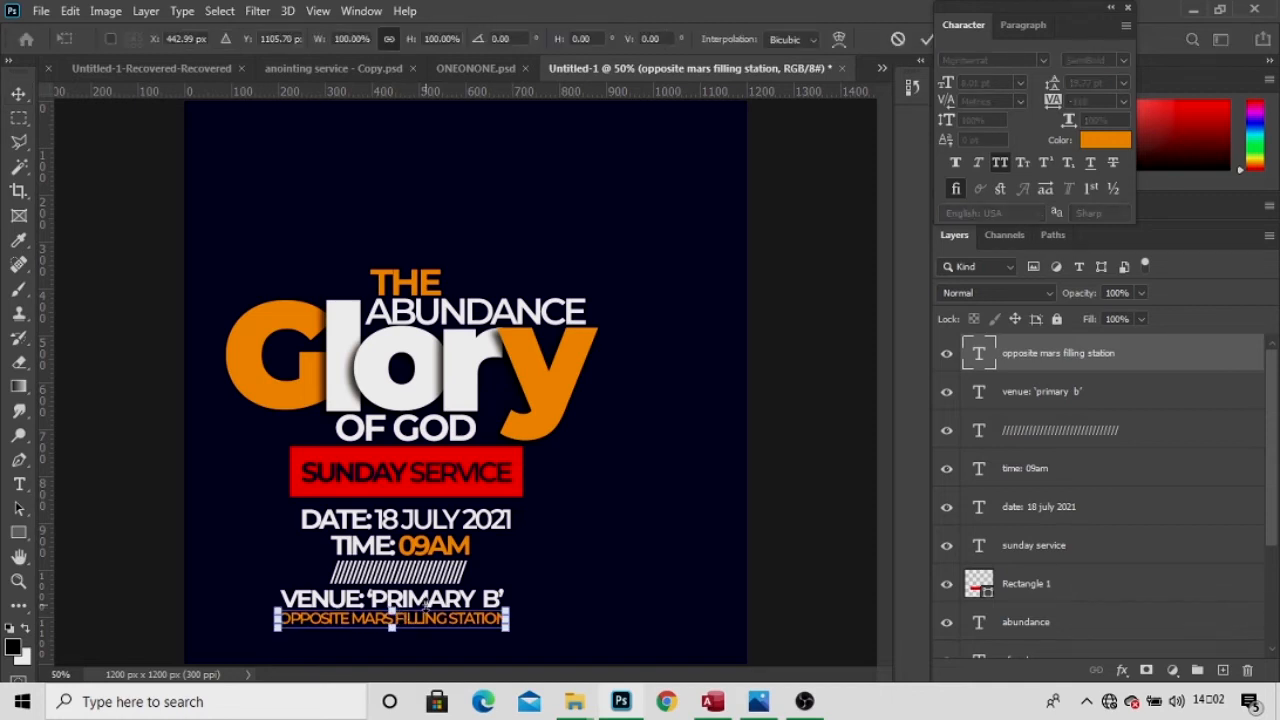
key(Return)
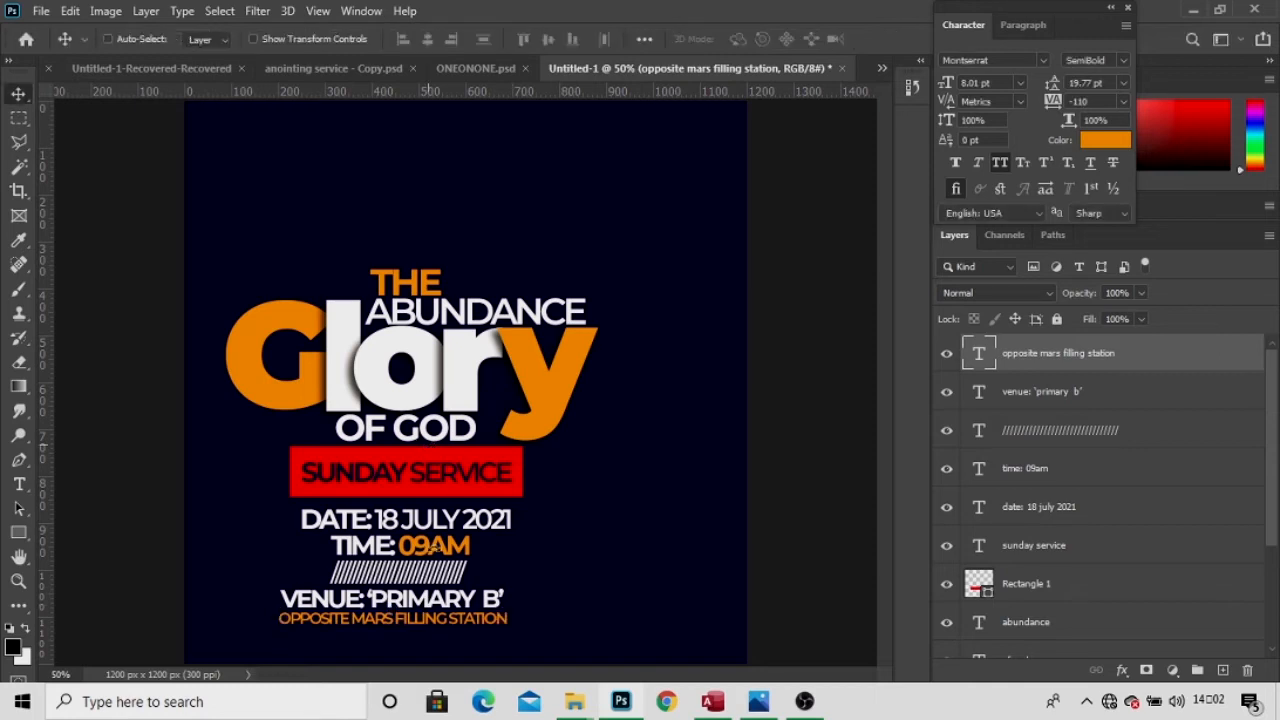
Enlarge the VENUE: 'PRIMARY B' line to 109%, then select the THE title layer.
right_click(460, 600)
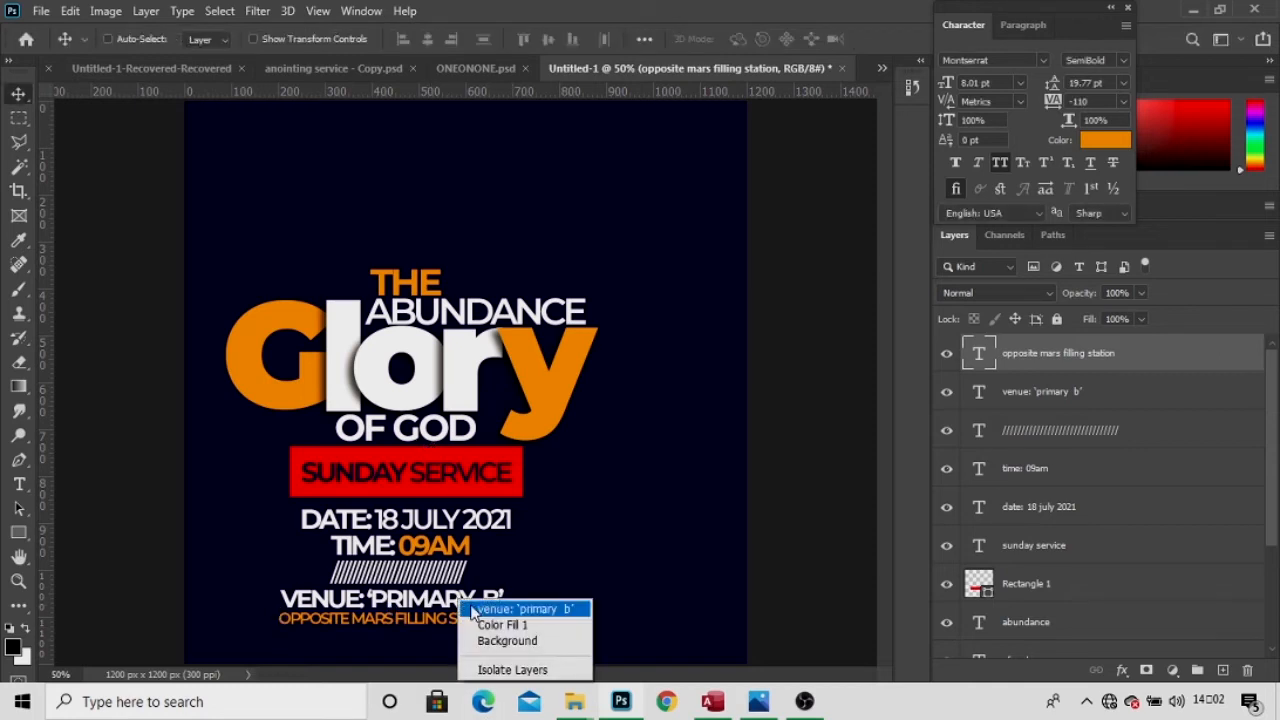
click(472, 609)
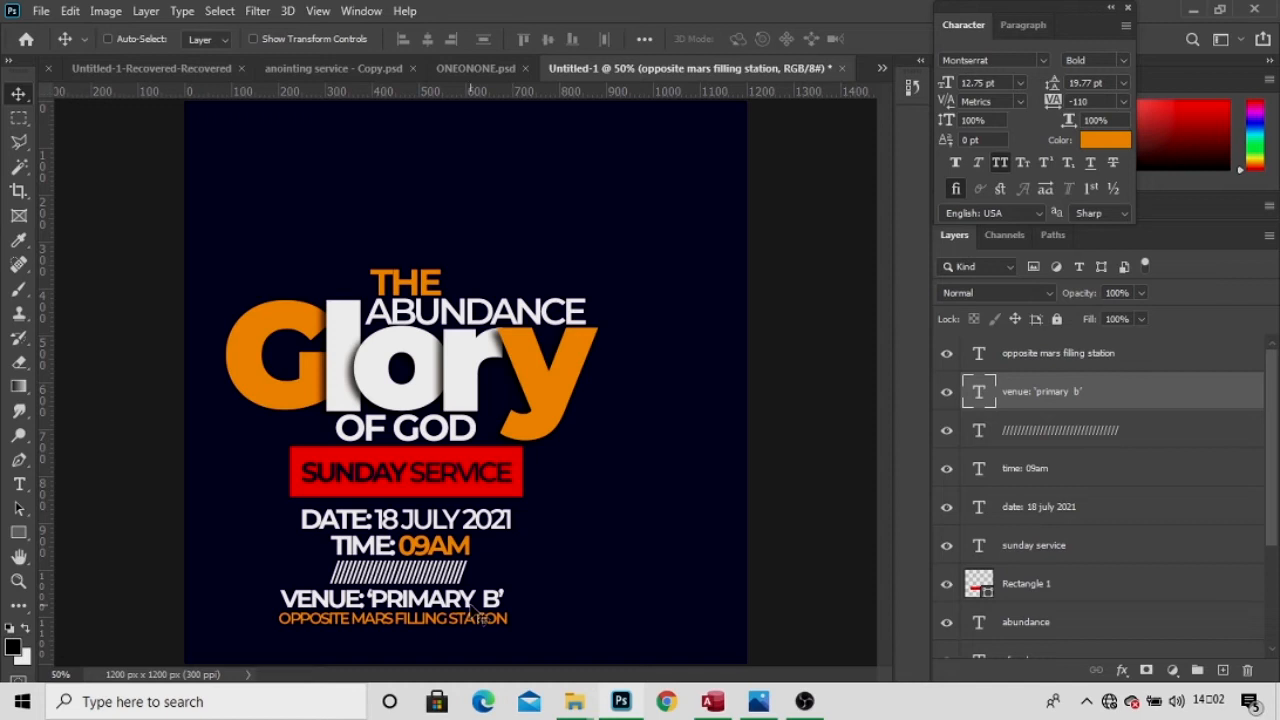
key(ctrl+t)
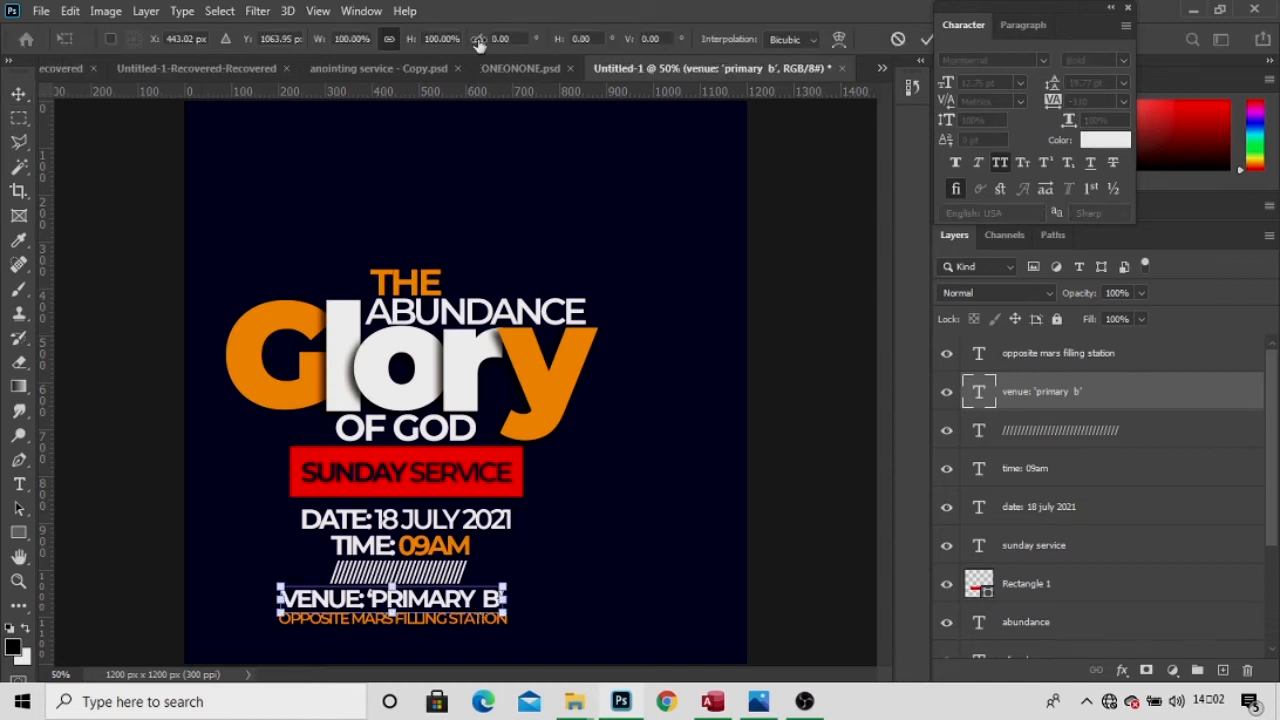
drag(406, 42, 415, 42)
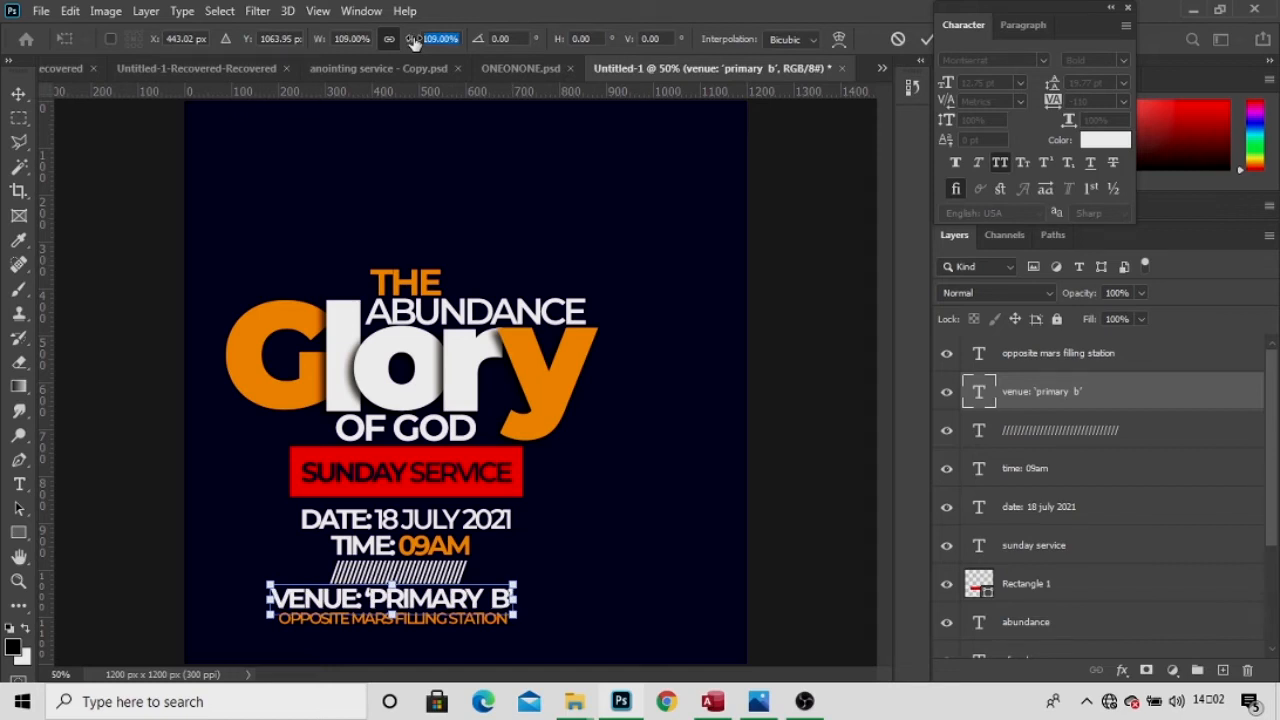
key(Return)
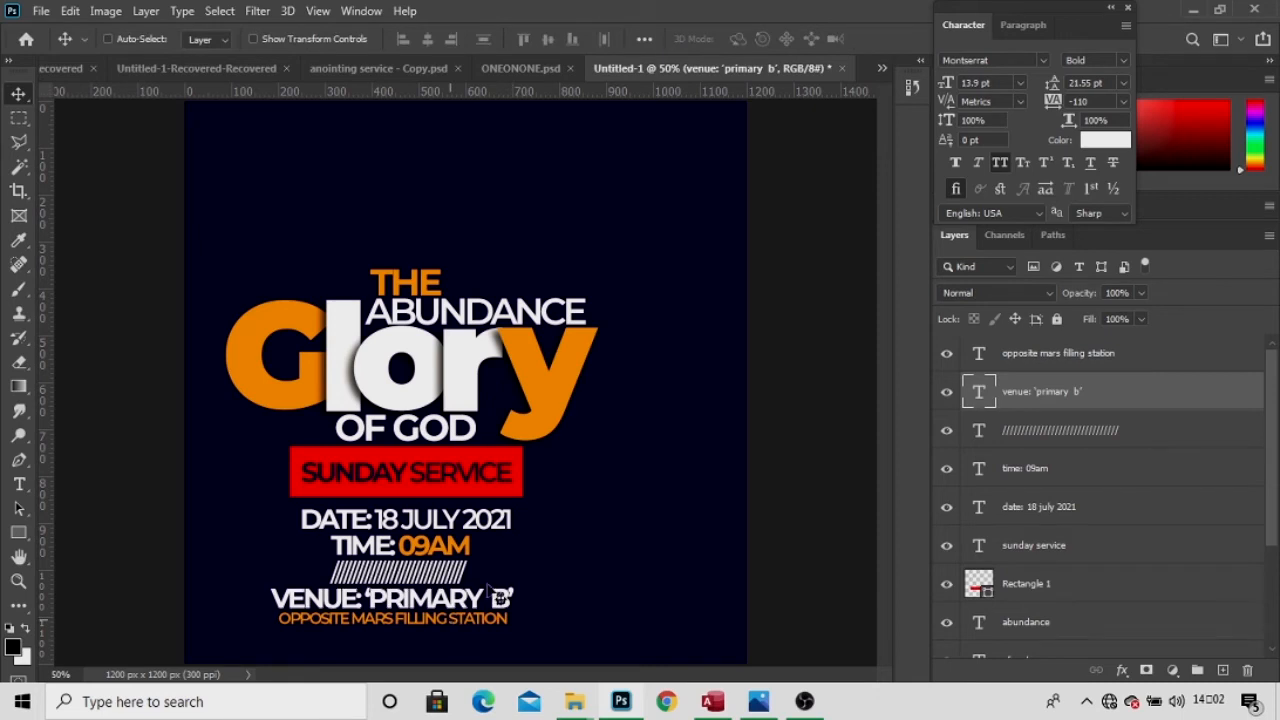
right_click(425, 296)
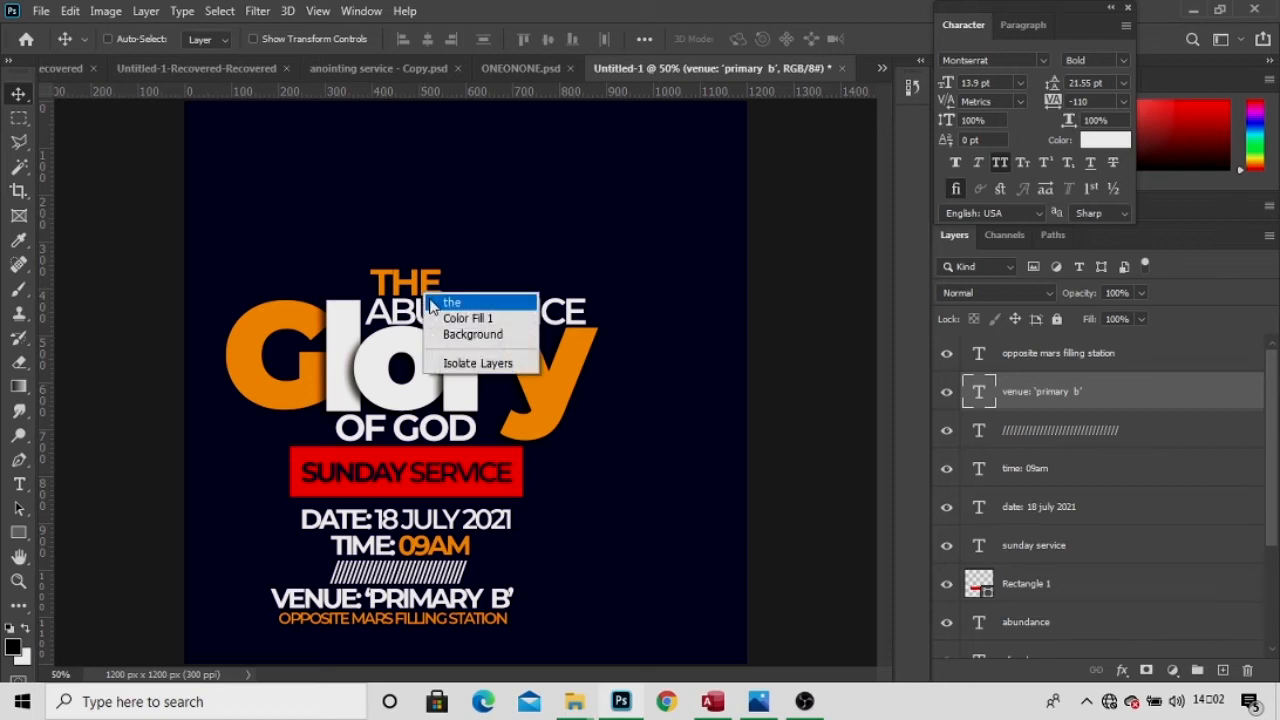
click(450, 302)
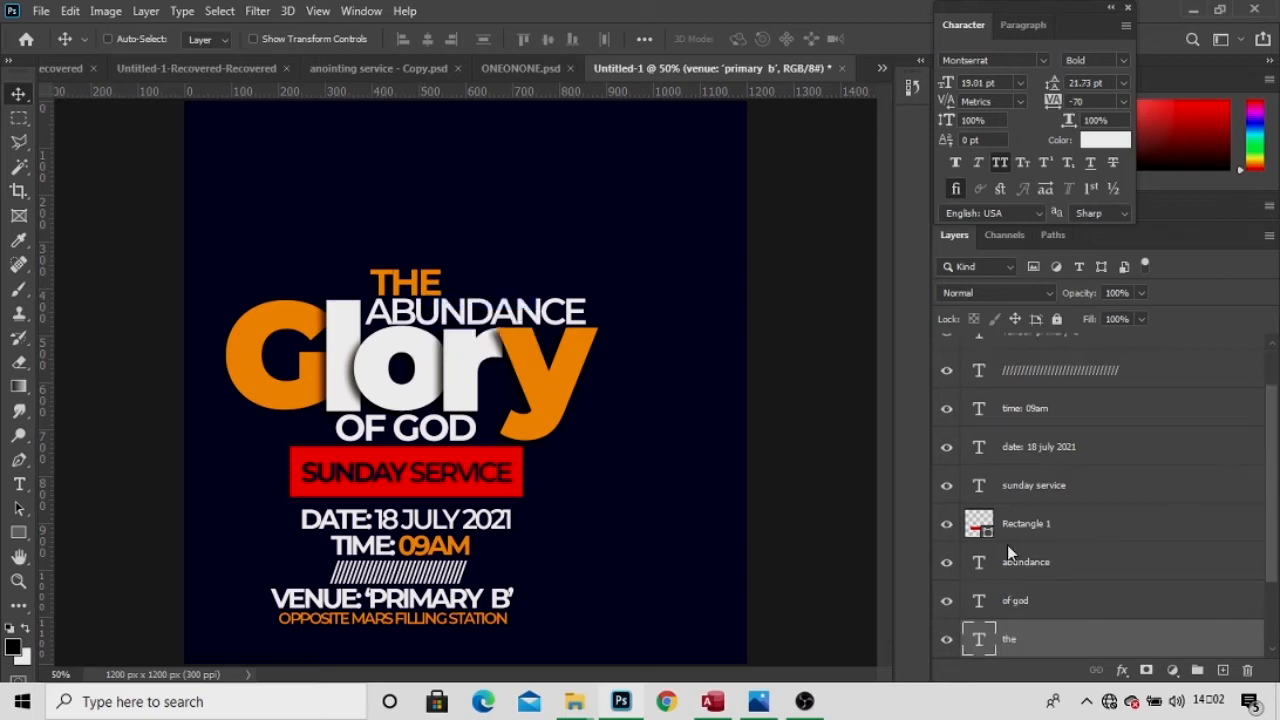
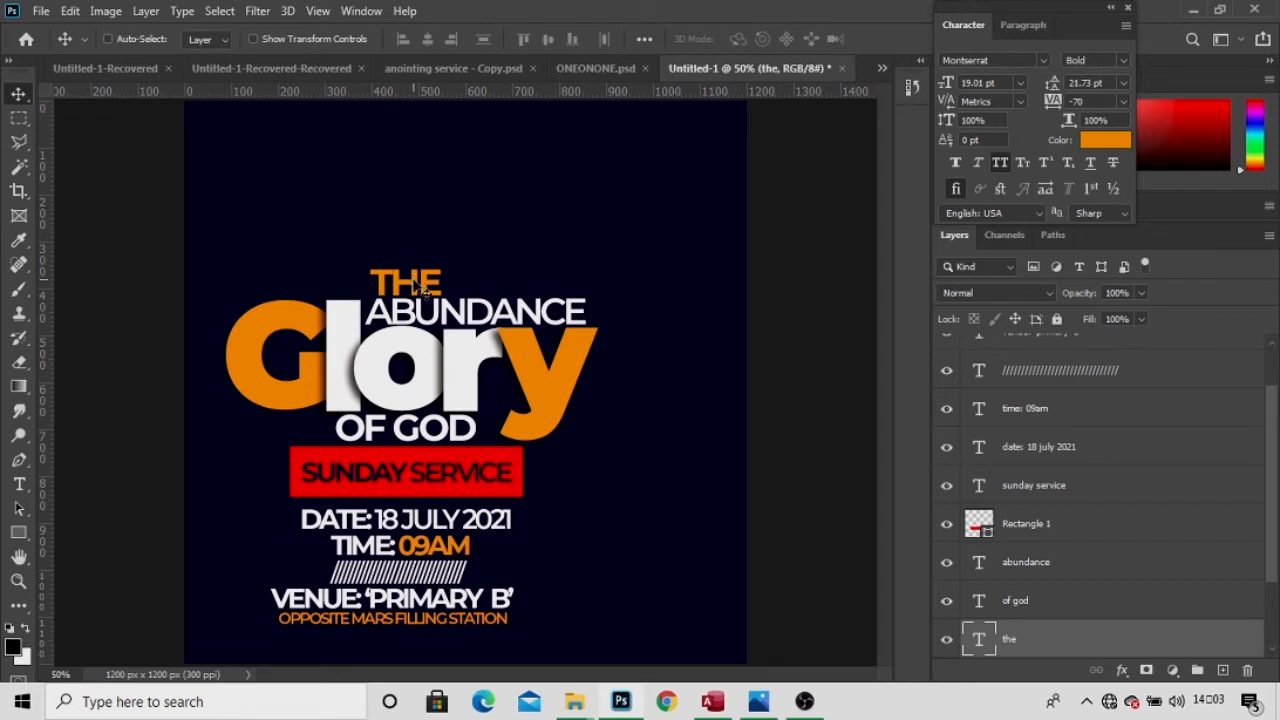
Raise the THE and ABUNDANCE text layers higher on the poster.
right_click(416, 284)
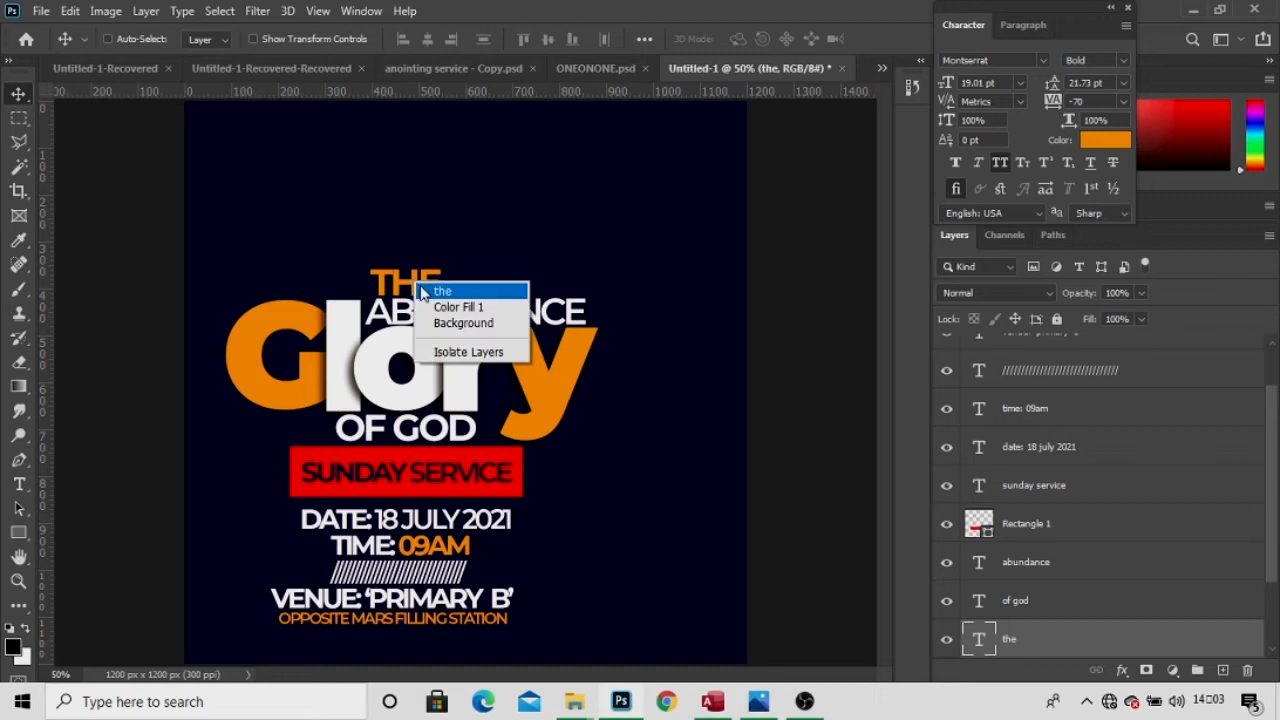
click(422, 291)
drag(422, 291, 422, 277)
key(Up)
key(Up)
key(Up)
key(Up)
key(Up)
key(Up)
key(Up)
key(Up)
key(Up)
key(Up)
key(Up)
key(Up)
key(Up)
key(Up)
key(Up)
key(Up)
key(Up)
key(Up)
key(Up)
key(Up)
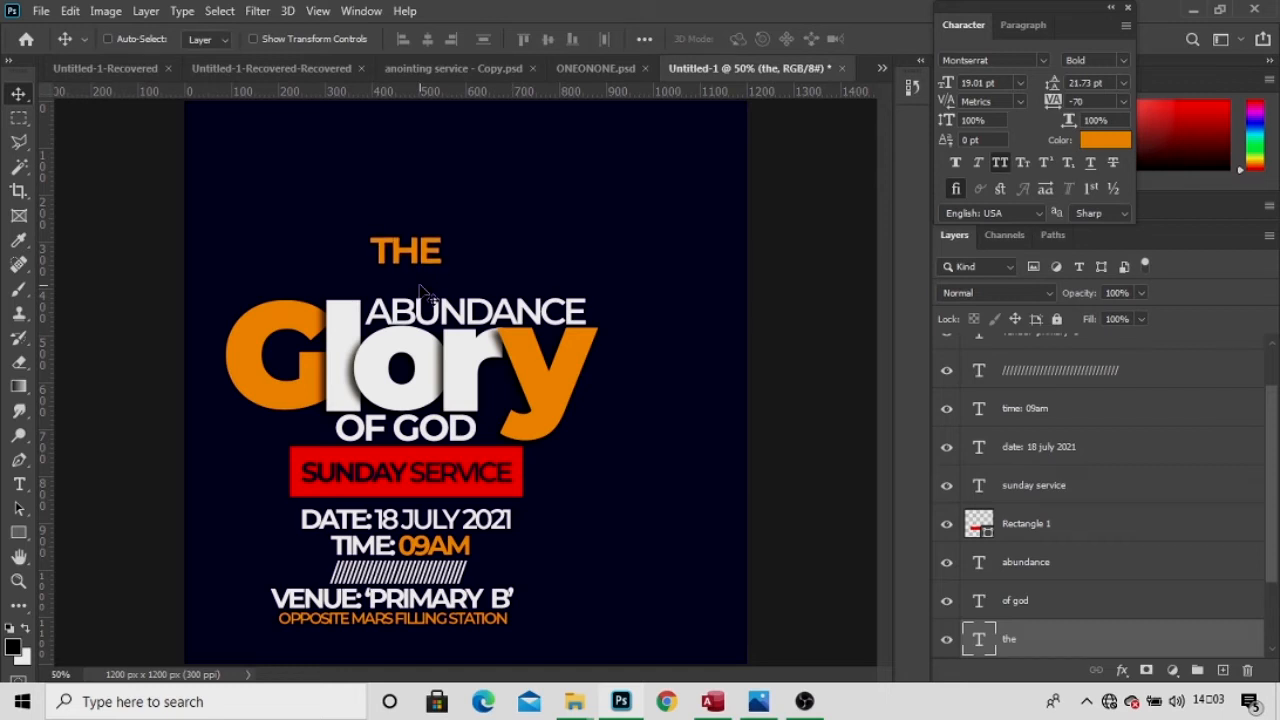
key(Down)
key(Down)
key(Down)
key(Down)
key(Down)
key(Down)
key(Down)
key(Down)
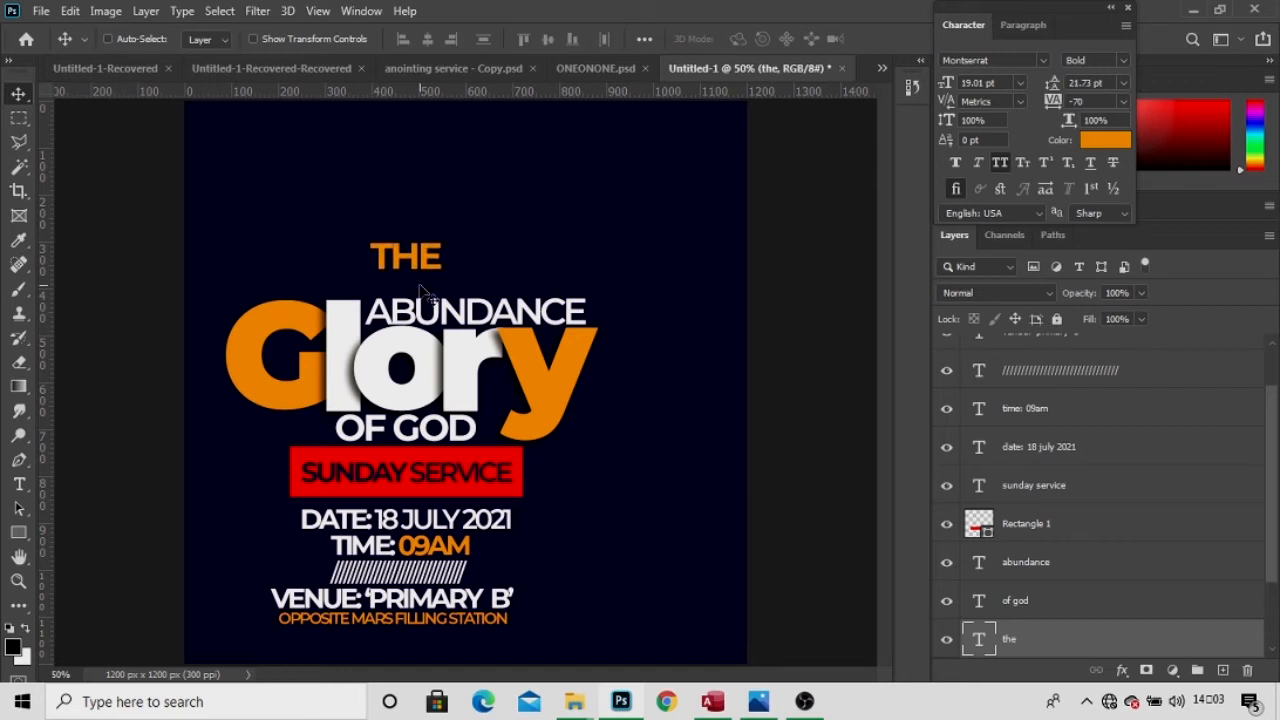
right_click(448, 322)
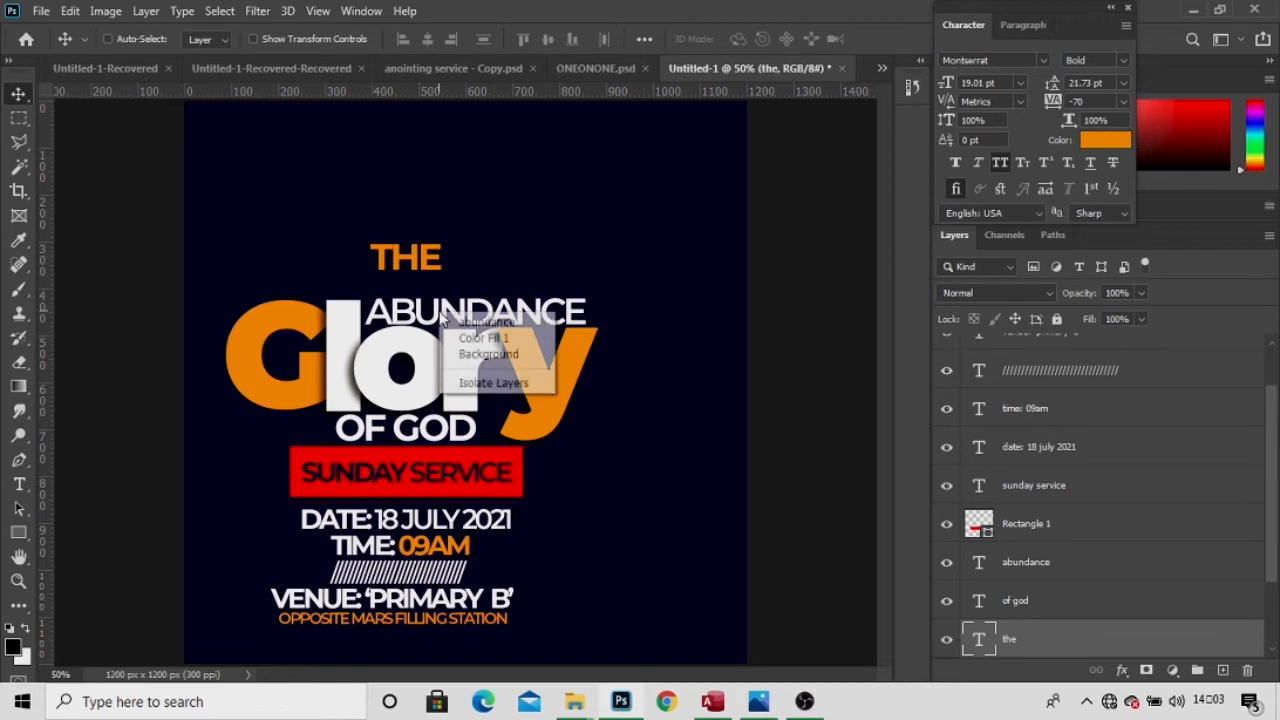
click(454, 325)
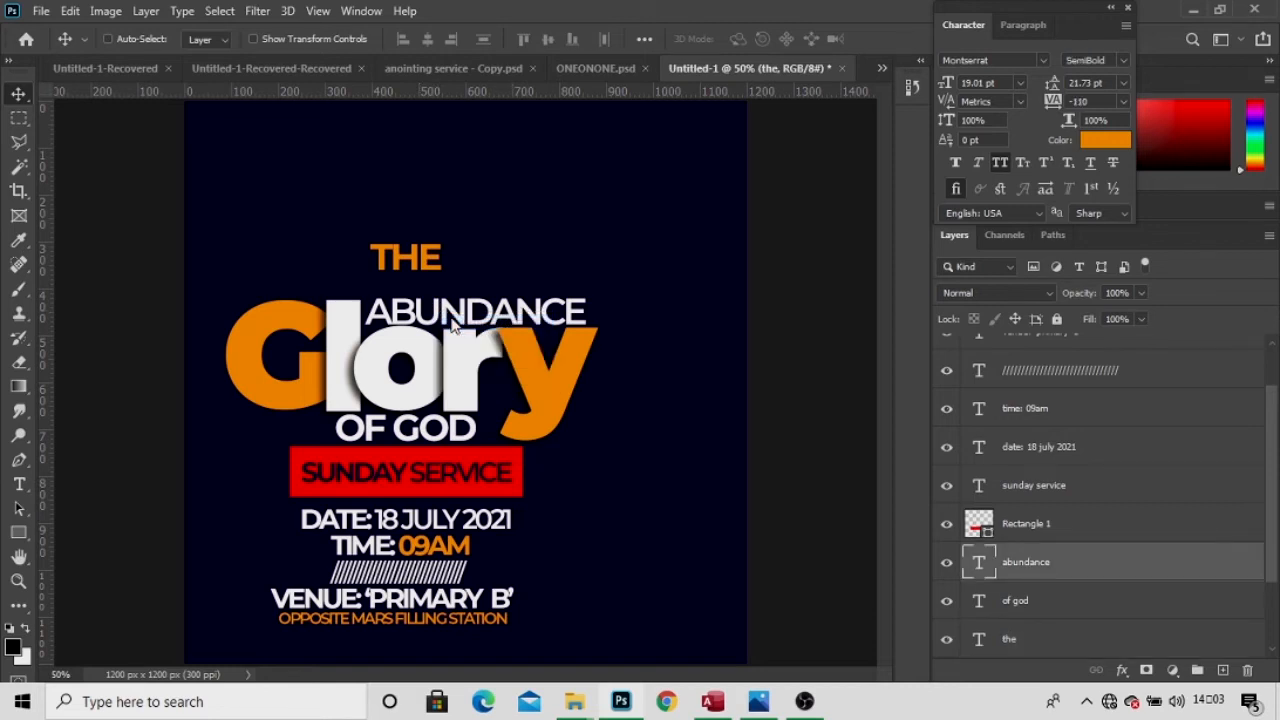
key(Up)
key(Up)
key(Up)
key(Up)
key(Up)
key(Up)
key(Up)
key(Up)
key(Up)
key(Up)
key(Up)
key(Up)
key(Up)
key(Up)
key(Up)
key(Up)
key(Up)
key(Up)
key(Up)
key(Up)
key(Up)
key(Up)
key(Up)
key(Up)
key(Up)
key(Up)
key(Up)
key(Up)
key(Up)
key(Up)
key(Up)
key(Up)
key(Up)
key(Up)
key(Up)
key(Up)
key(Up)
key(Up)
key(Up)
key(Up)
key(Up)
key(Up)
key(Up)
key(Up)
key(Up)
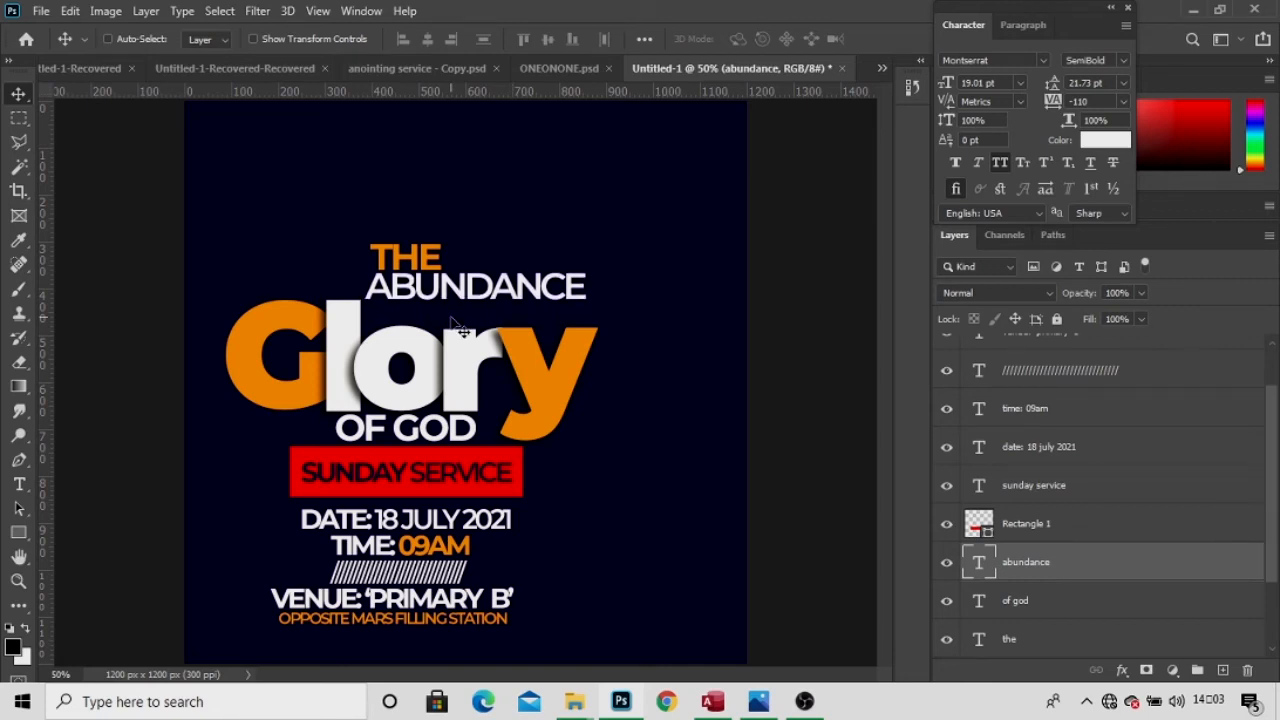
Nudge the Glory group up and move OF GOD up directly beneath it.
right_click(463, 362)
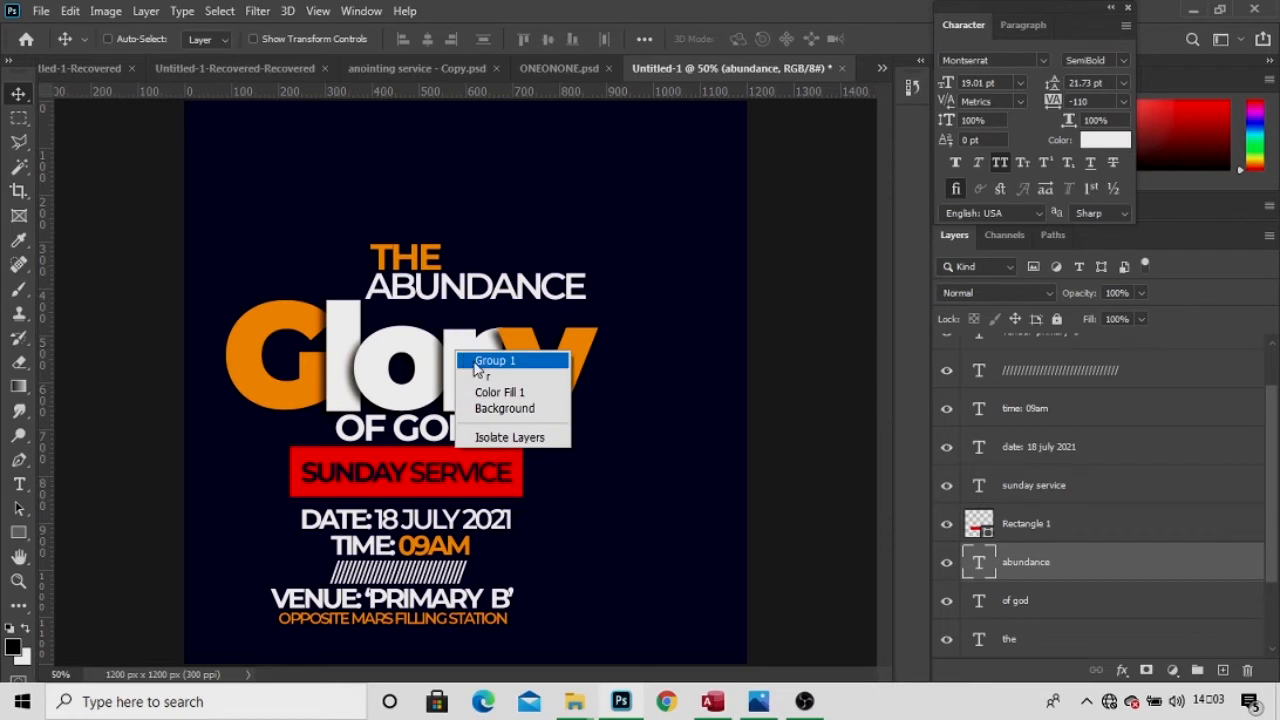
click(478, 366)
key(Up)
key(Up)
key(Up)
key(Up)
key(Up)
key(Up)
key(Up)
key(Up)
key(Up)
key(Up)
key(Up)
key(Up)
key(Up)
key(Up)
key(Up)
key(Up)
key(Up)
key(Up)
key(Up)
key(Up)
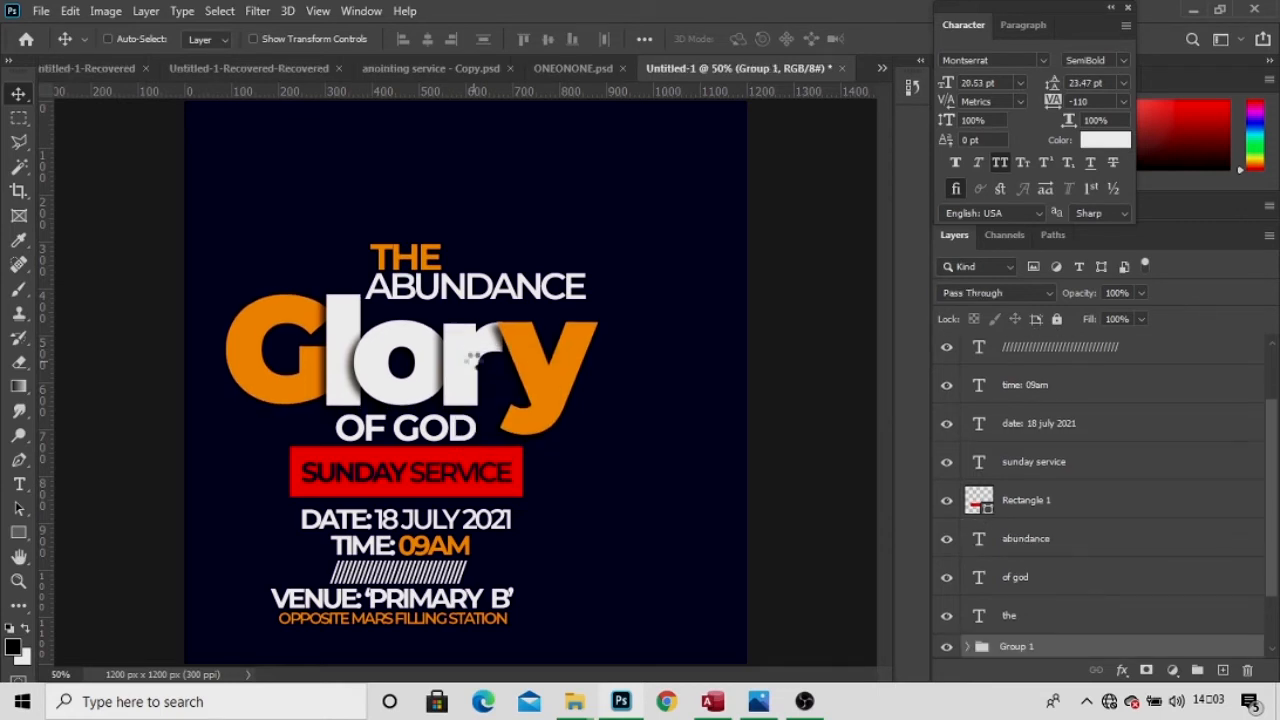
key(Up)
key(Up)
key(Up)
key(Up)
key(Up)
key(Up)
key(Up)
key(Up)
key(Up)
key(Up)
key(Up)
key(Up)
key(Up)
key(Up)
key(Up)
key(Up)
key(Up)
key(Up)
key(Up)
key(Up)
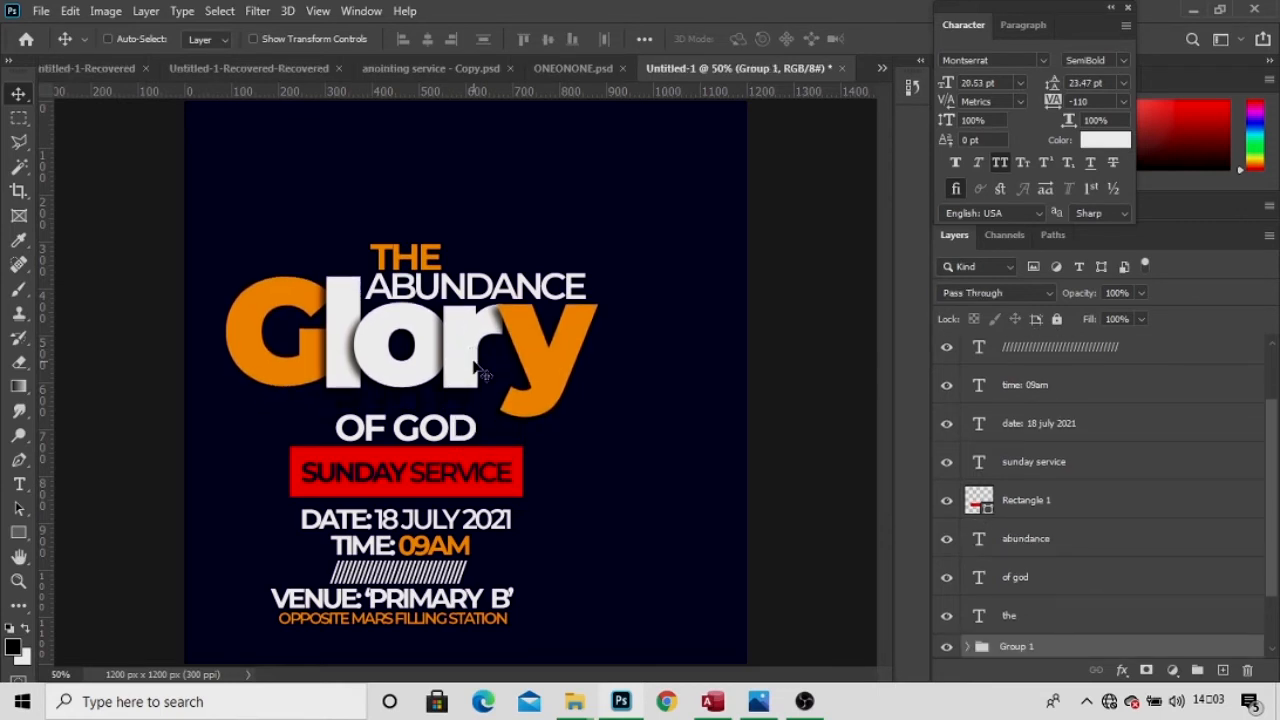
right_click(455, 432)
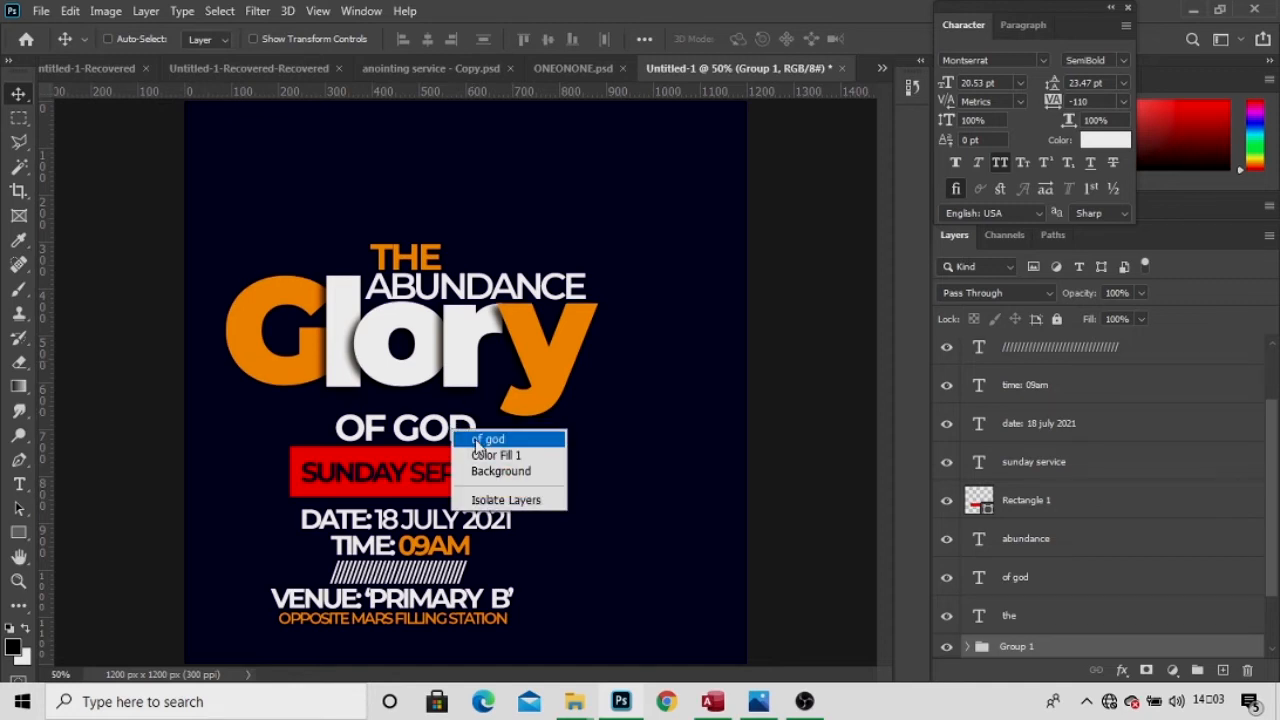
click(476, 441)
drag(475, 439, 478, 421)
Move the red bar and its SUNDAY SERVICE text up together.
right_click(481, 467)
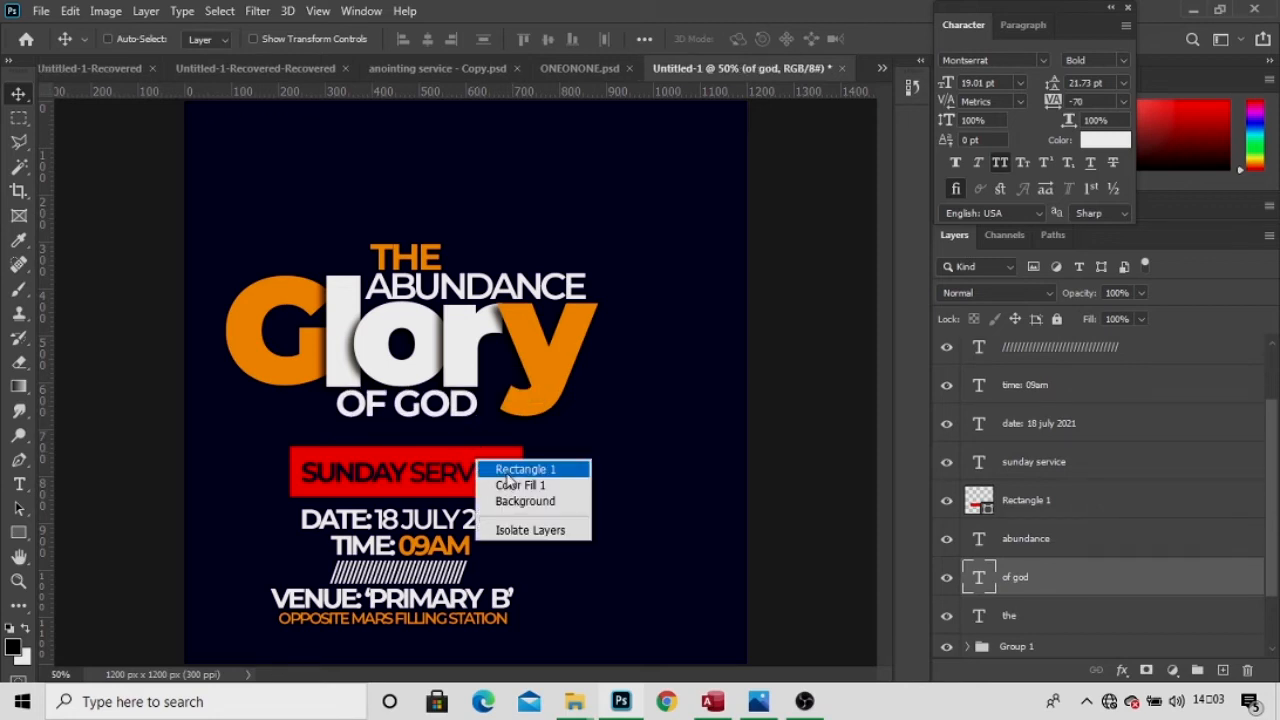
click(505, 470)
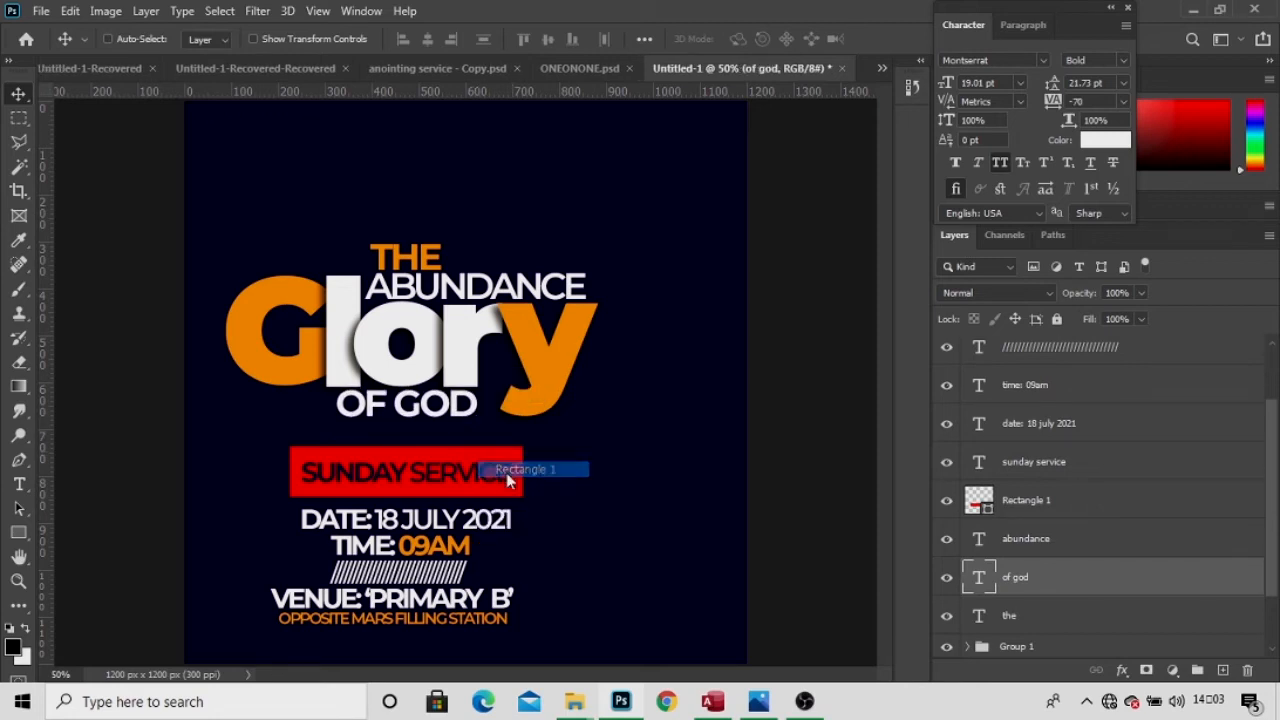
ctrl+click(1012, 539)
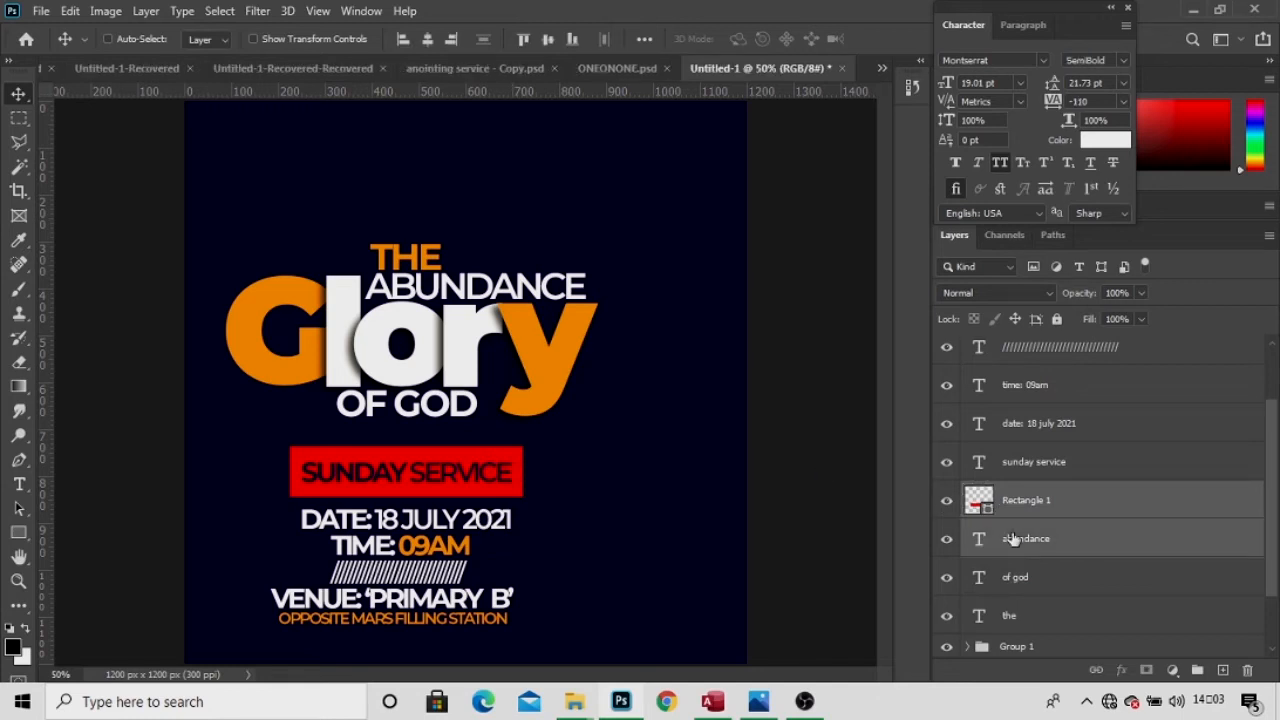
drag(466, 468, 460, 440)
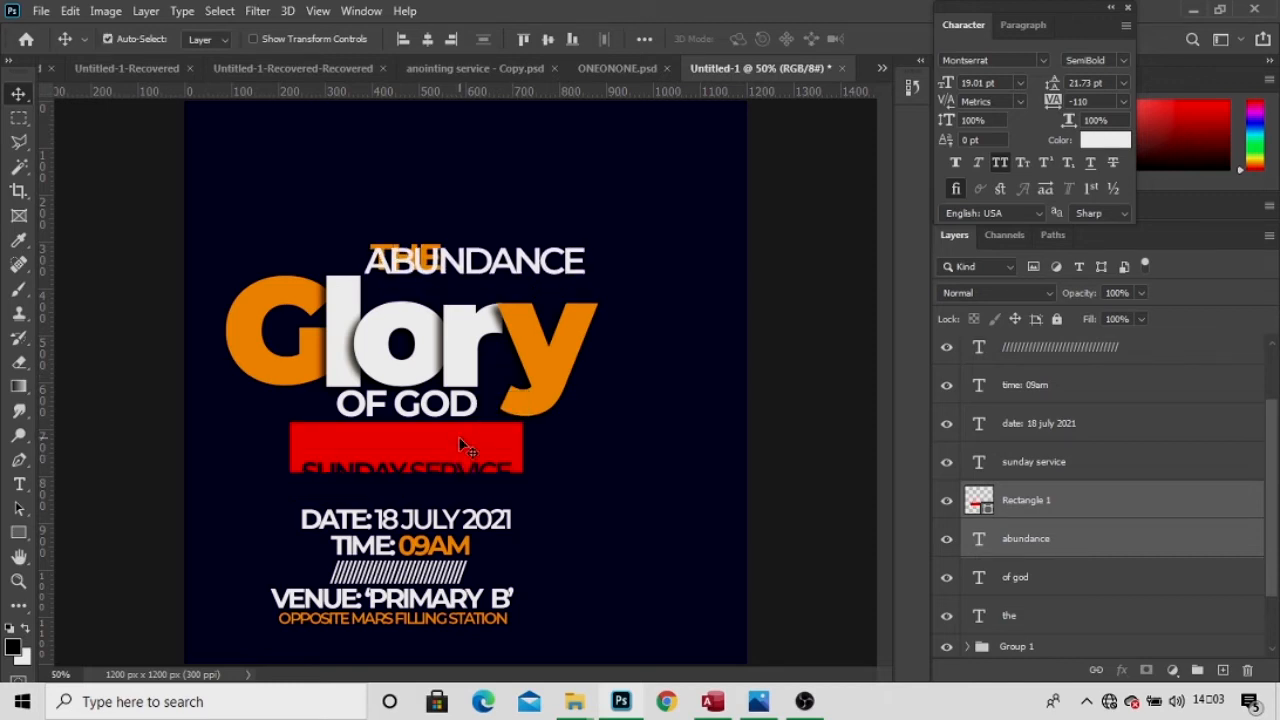
key(ctrl+z)
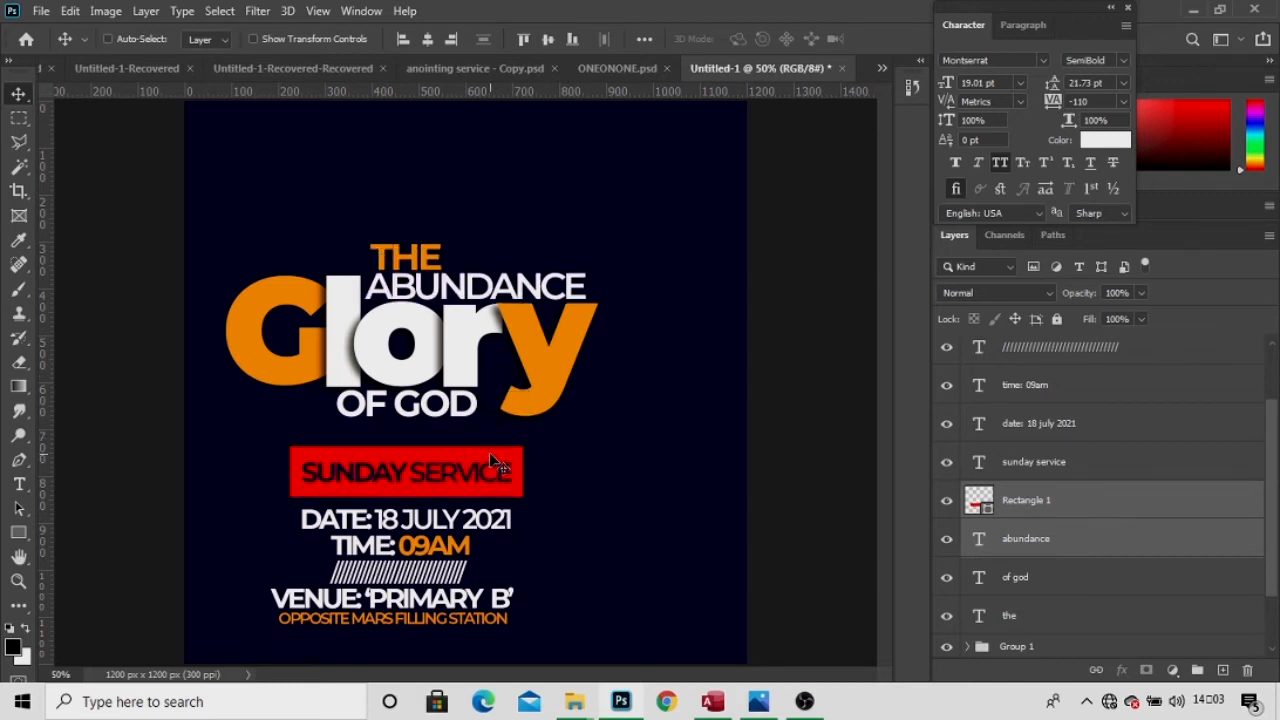
right_click(433, 462)
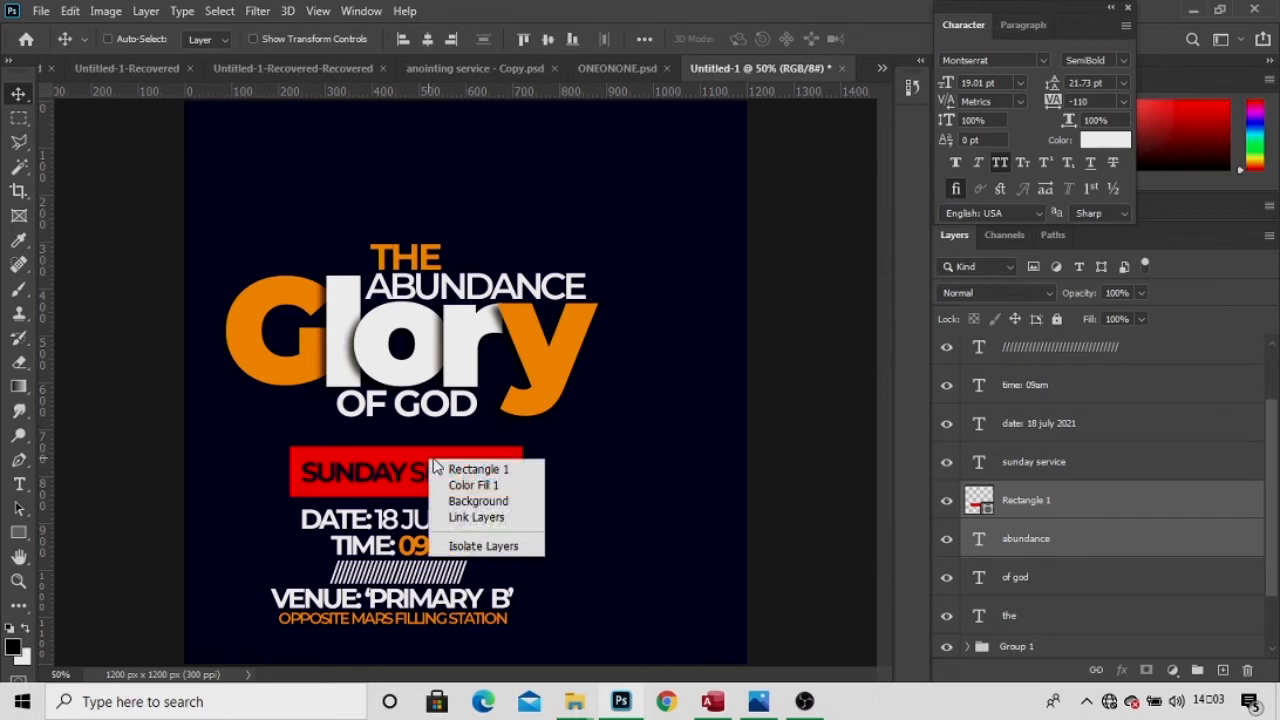
click(472, 469)
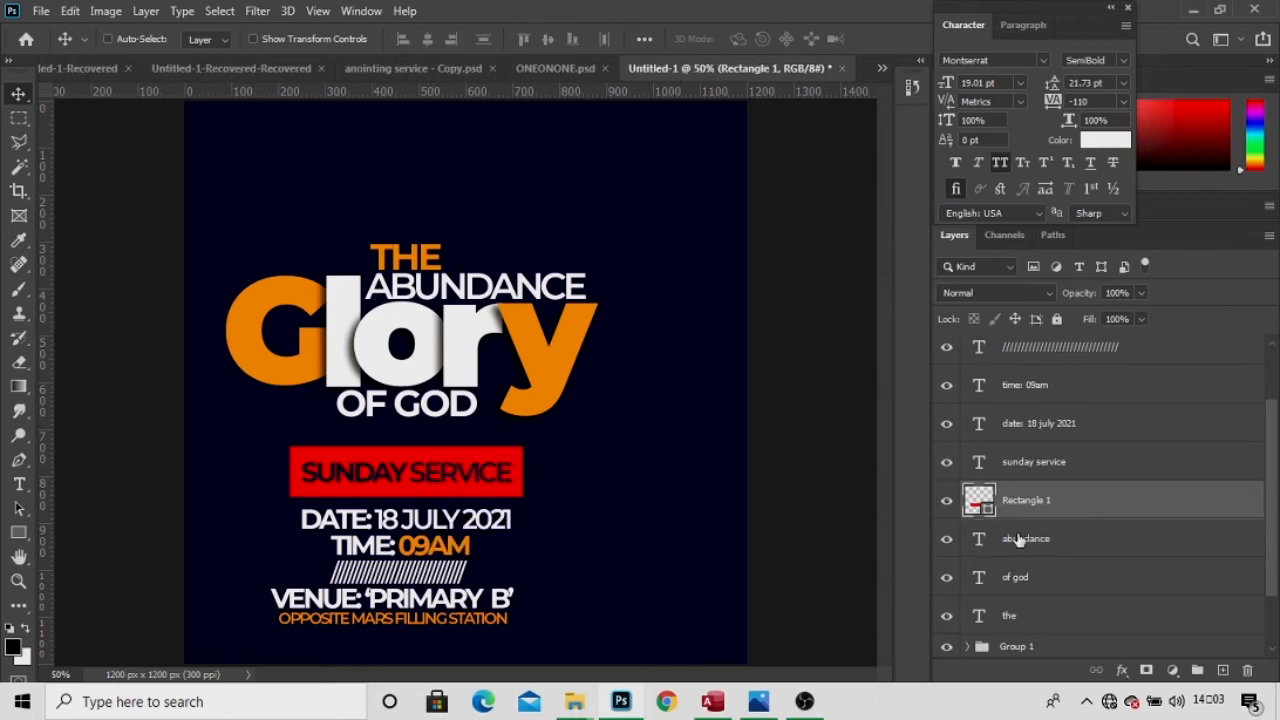
shift+click(1030, 461)
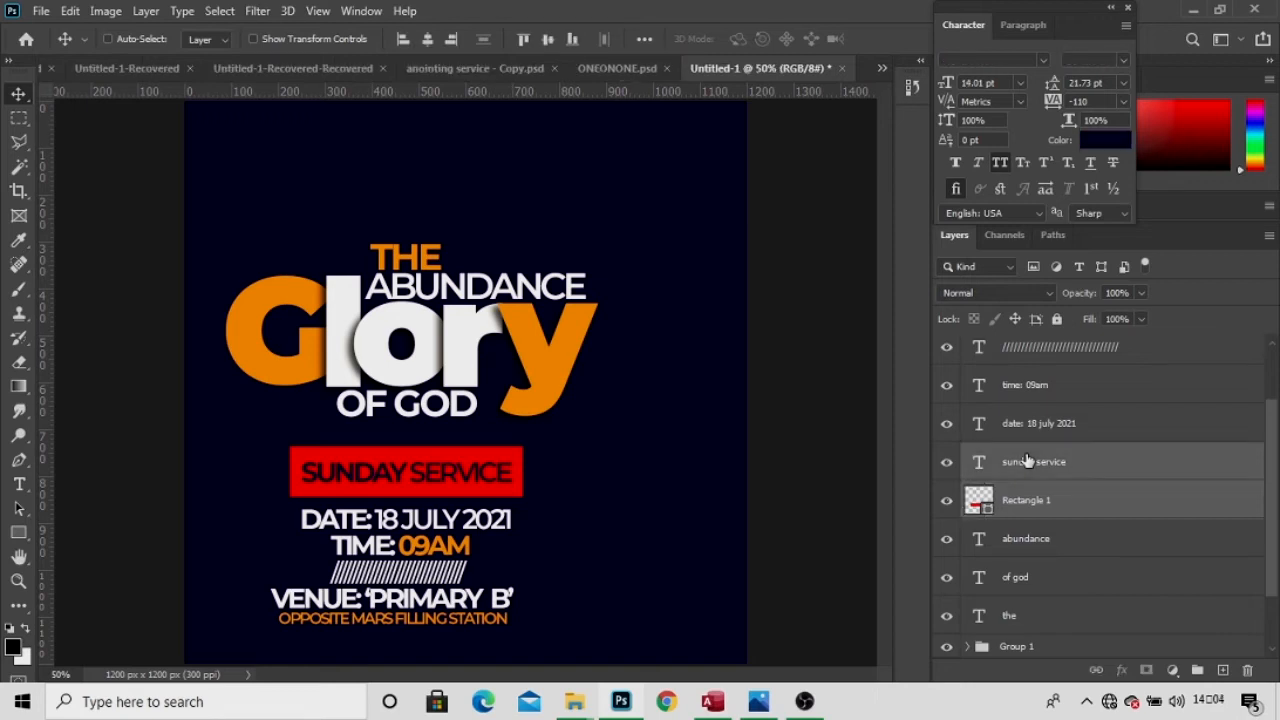
key(Up)
key(Up)
key(Up)
key(Up)
key(Up)
key(Up)
key(Up)
key(Up)
key(Up)
key(Up)
key(Up)
key(Up)
key(Up)
key(Up)
key(Up)
key(Up)
key(Up)
key(Up)
key(Up)
key(Up)
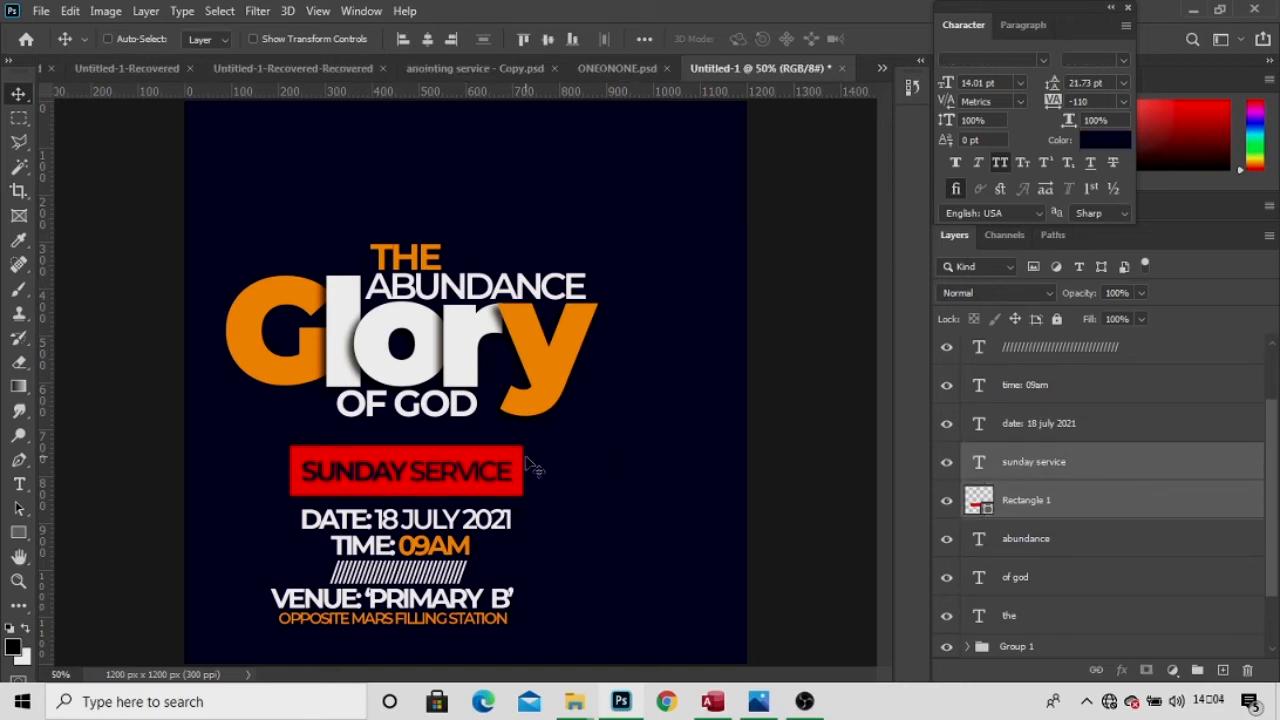
key(Up)
key(Up)
key(Up)
key(Up)
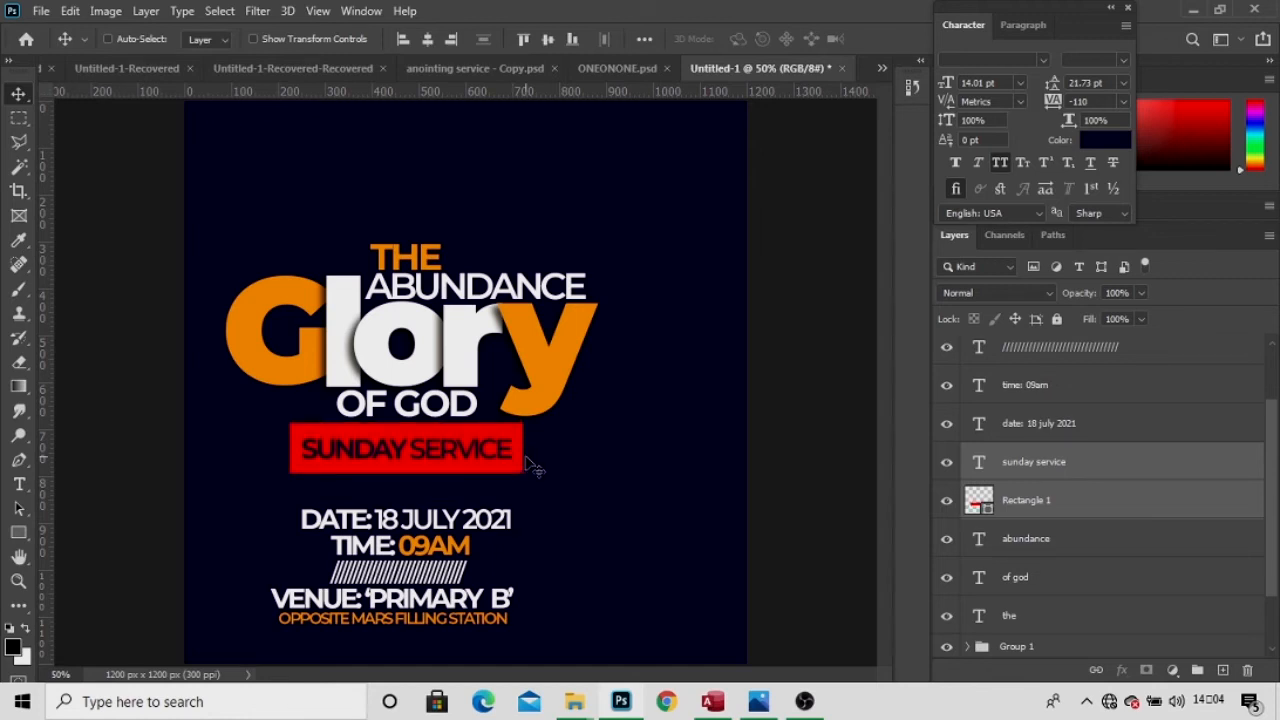
Select the date-through-location lines, move them up under the bar, and nudge them right.
right_click(437, 527)
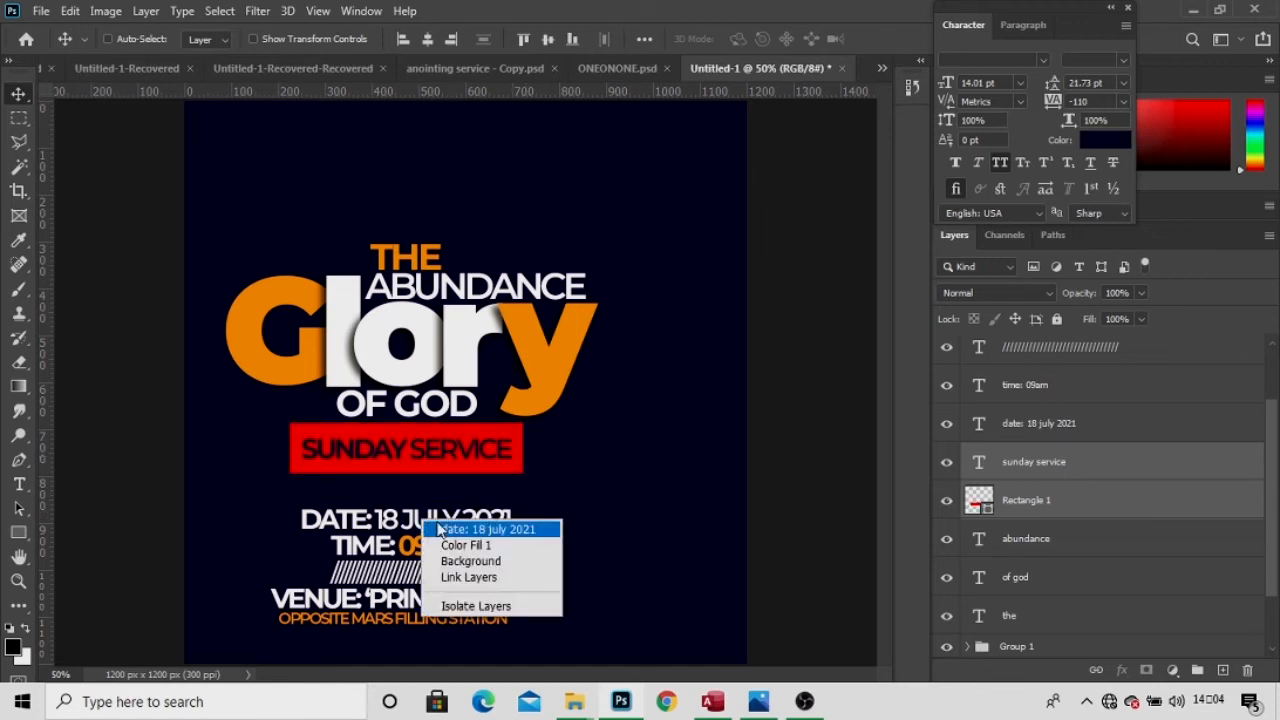
click(437, 529)
scroll(1075, 440, up, 1)
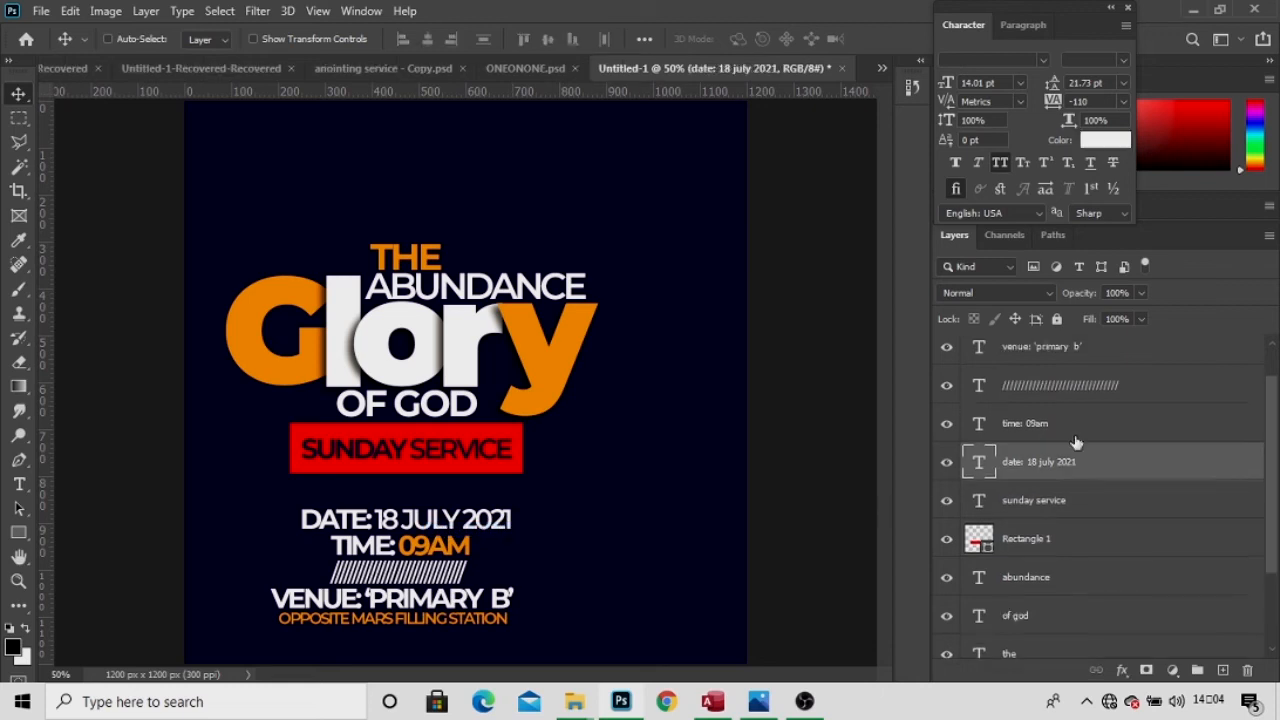
scroll(1040, 378, up, 1)
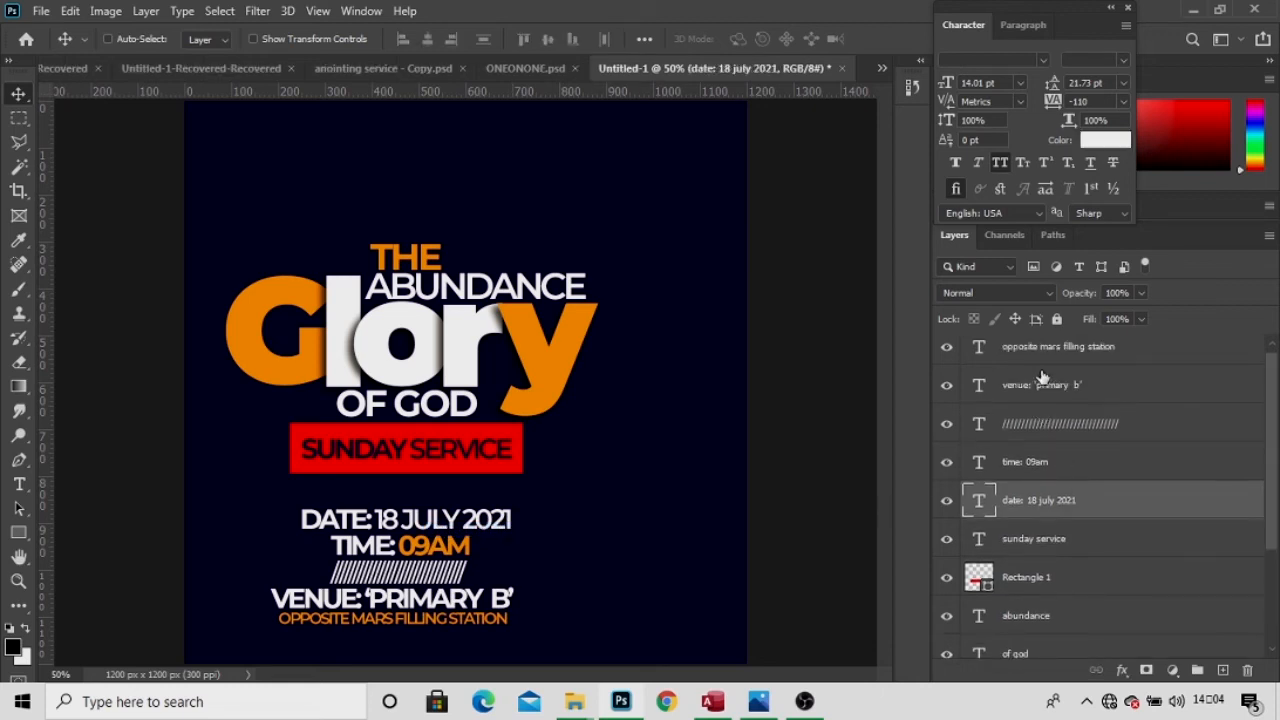
scroll(1042, 377, up, 1)
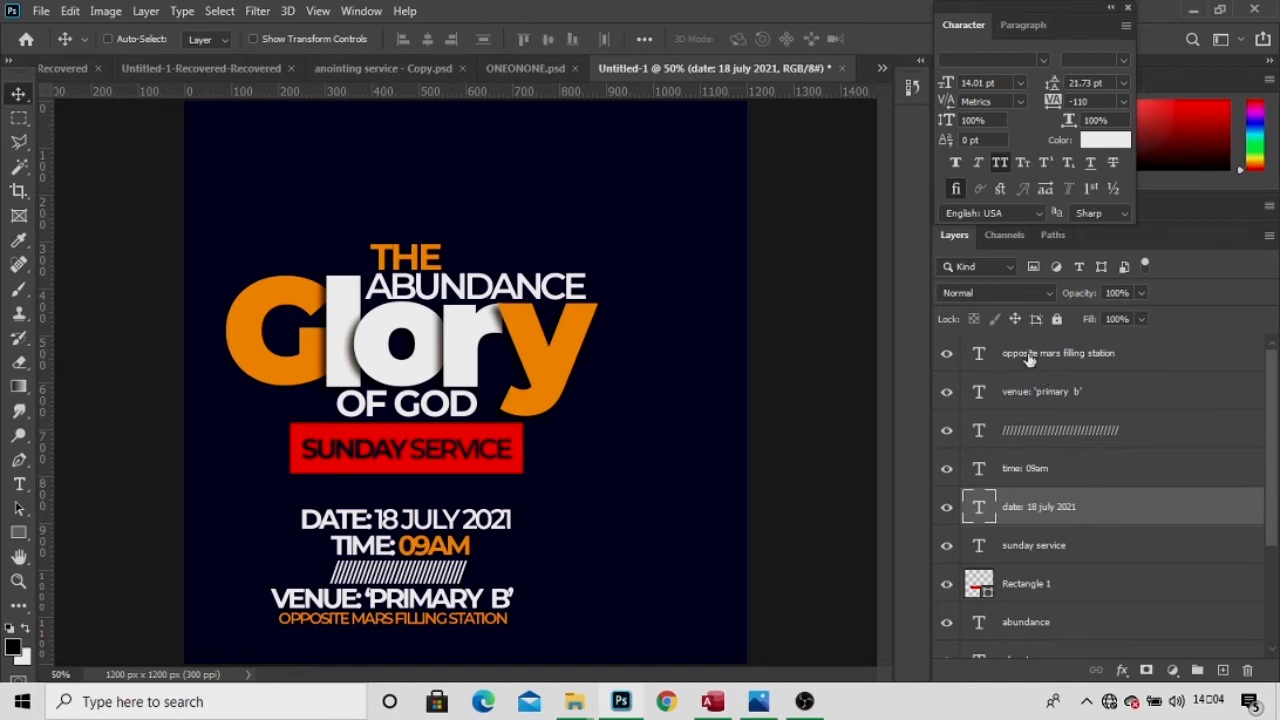
shift+click(1029, 359)
drag(591, 514, 587, 482)
key(Right)
key(Right)
key(Right)
key(Right)
key(Right)
key(Right)
key(Right)
key(Right)
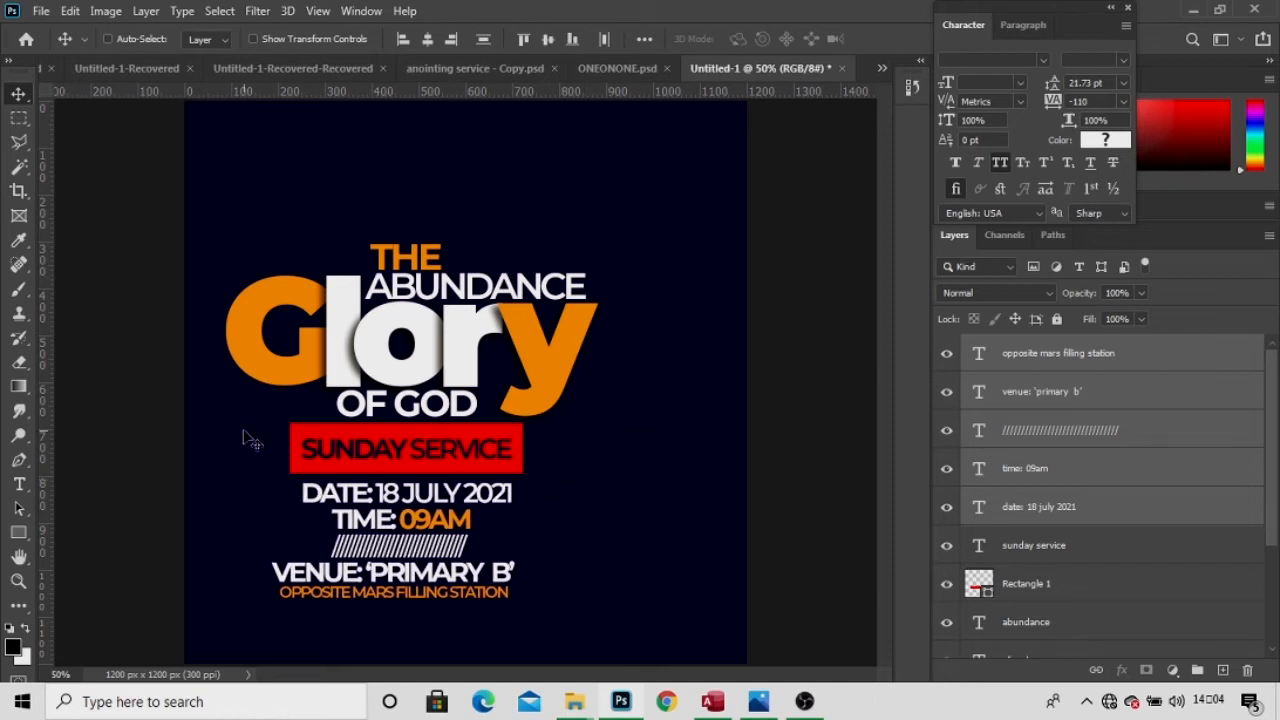
Draw a wide rectangle across the bottom edge of the poster.
click(16, 535)
click(14, 530)
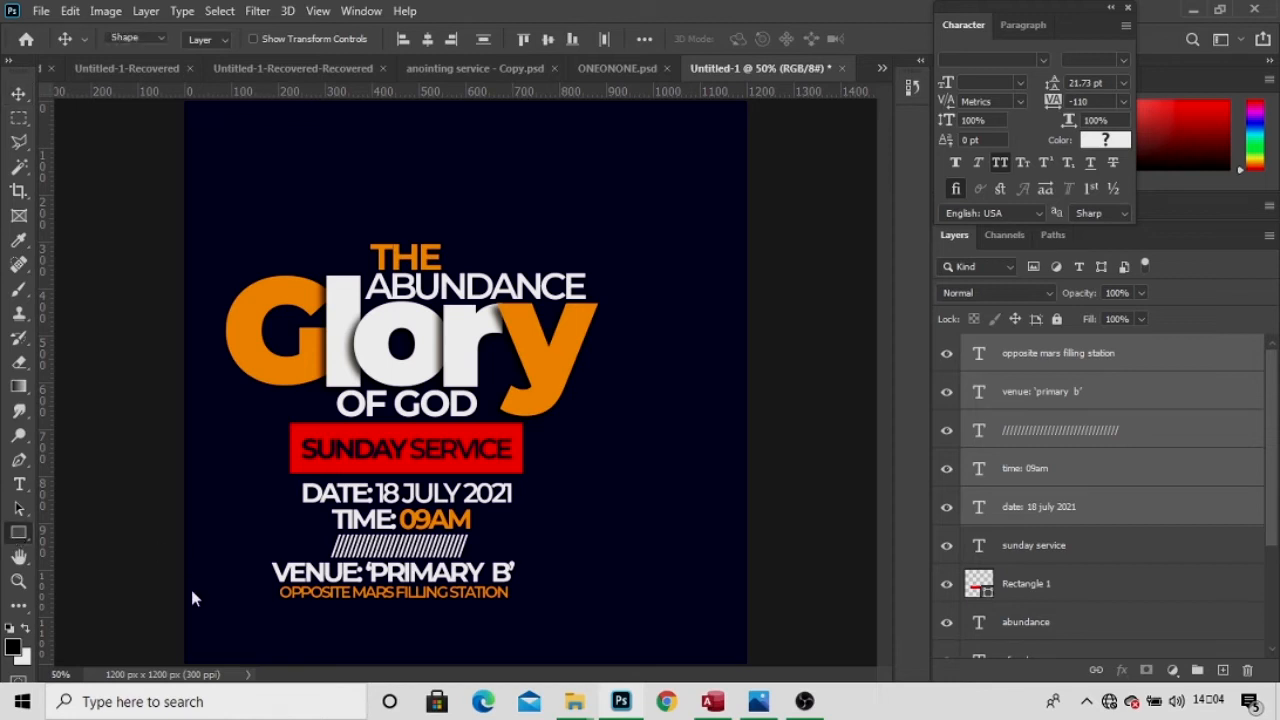
drag(179, 590, 818, 712)
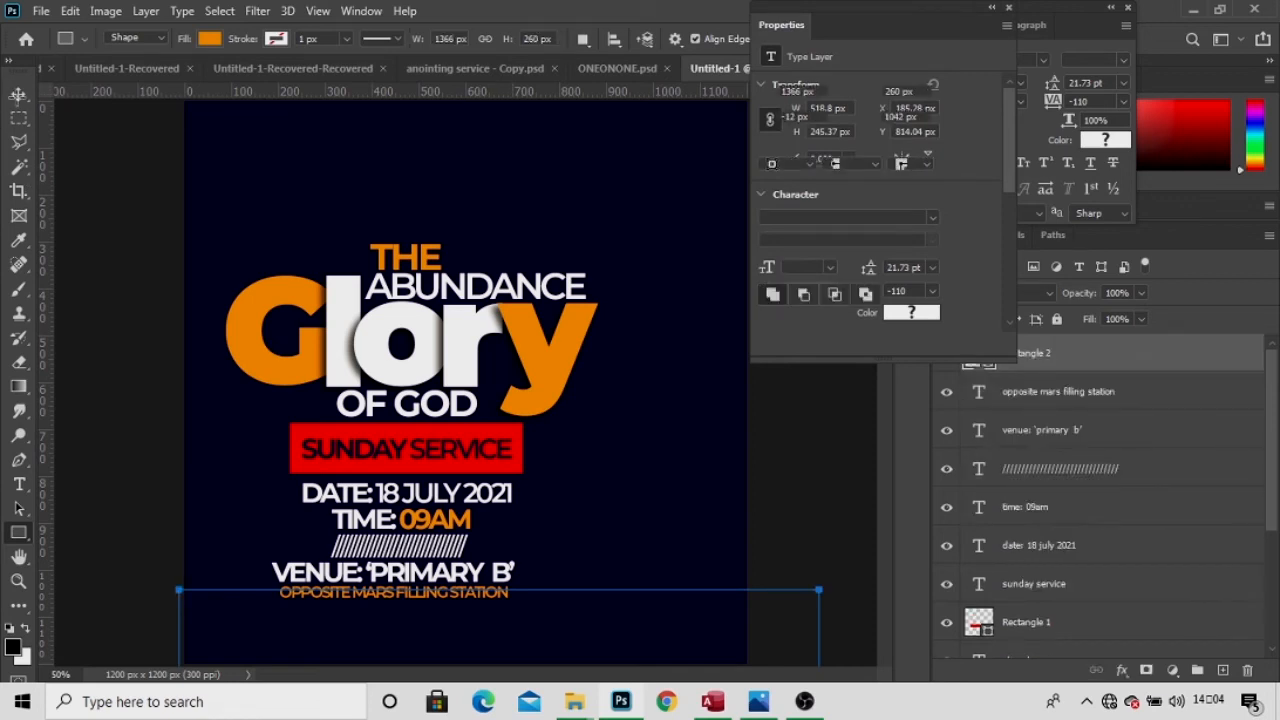
Fill the bottom rectangle white and lower it to reveal the address line.
key(v)
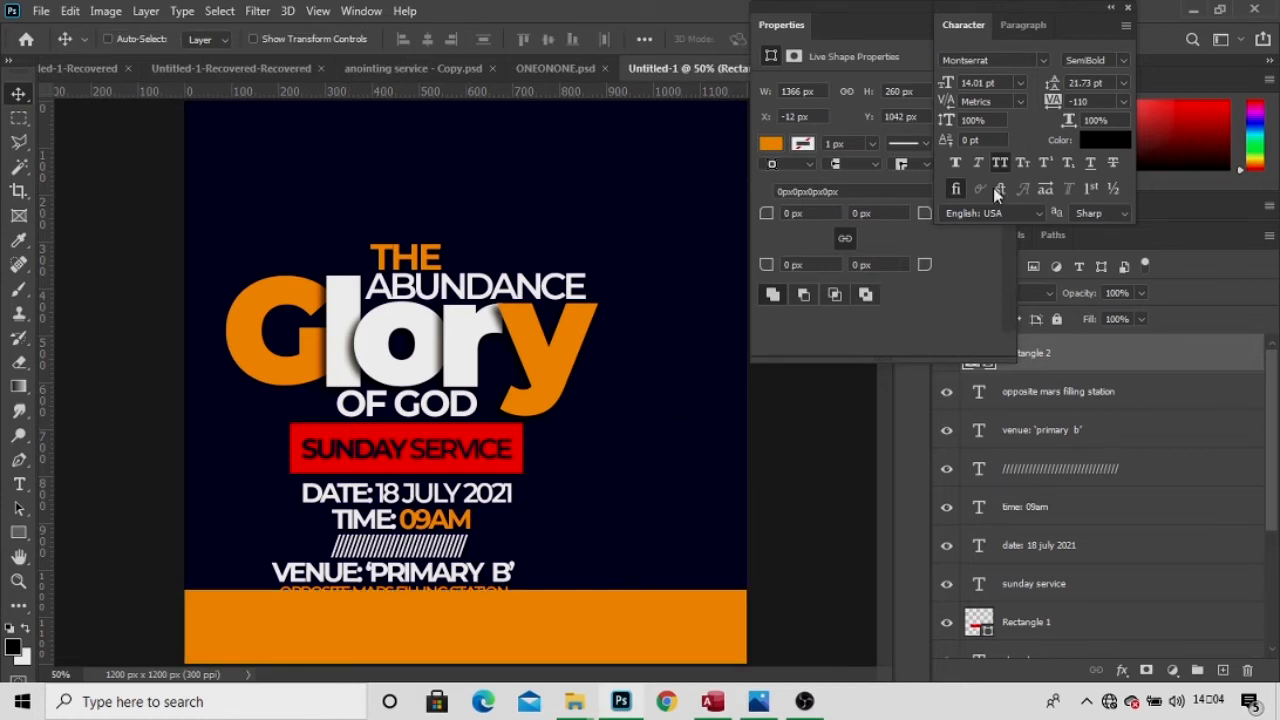
click(771, 144)
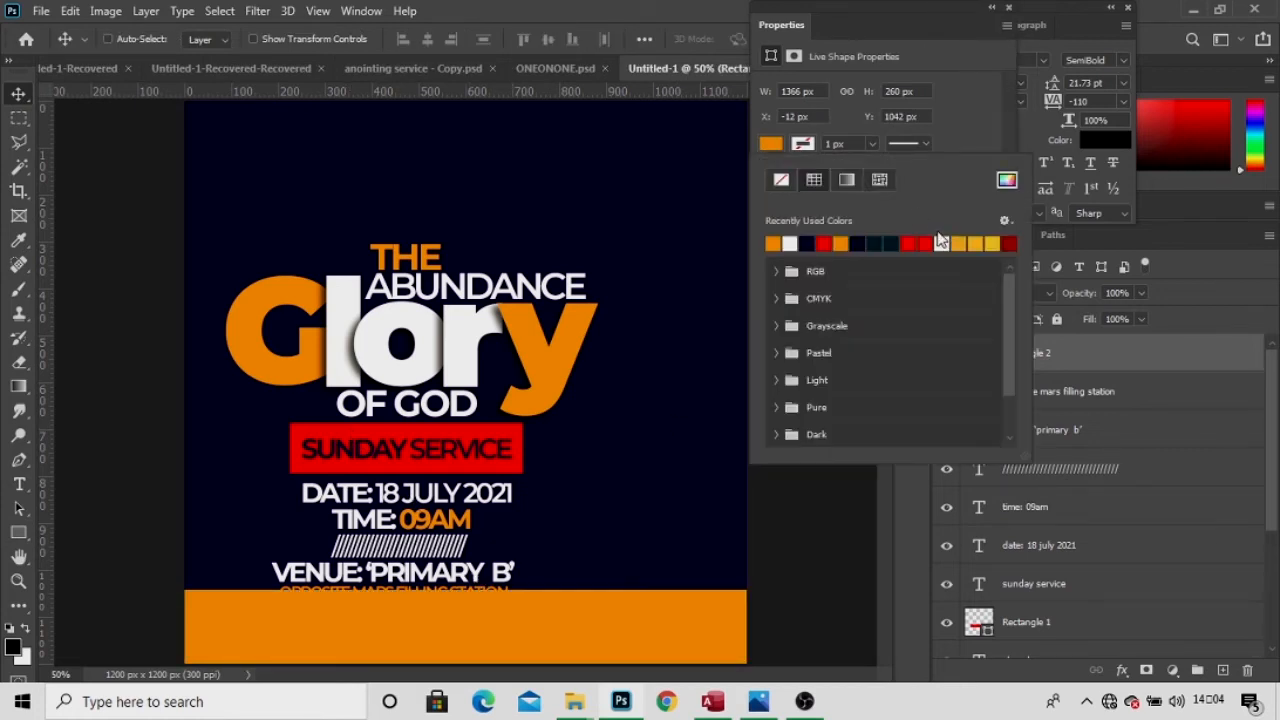
click(791, 243)
click(1009, 8)
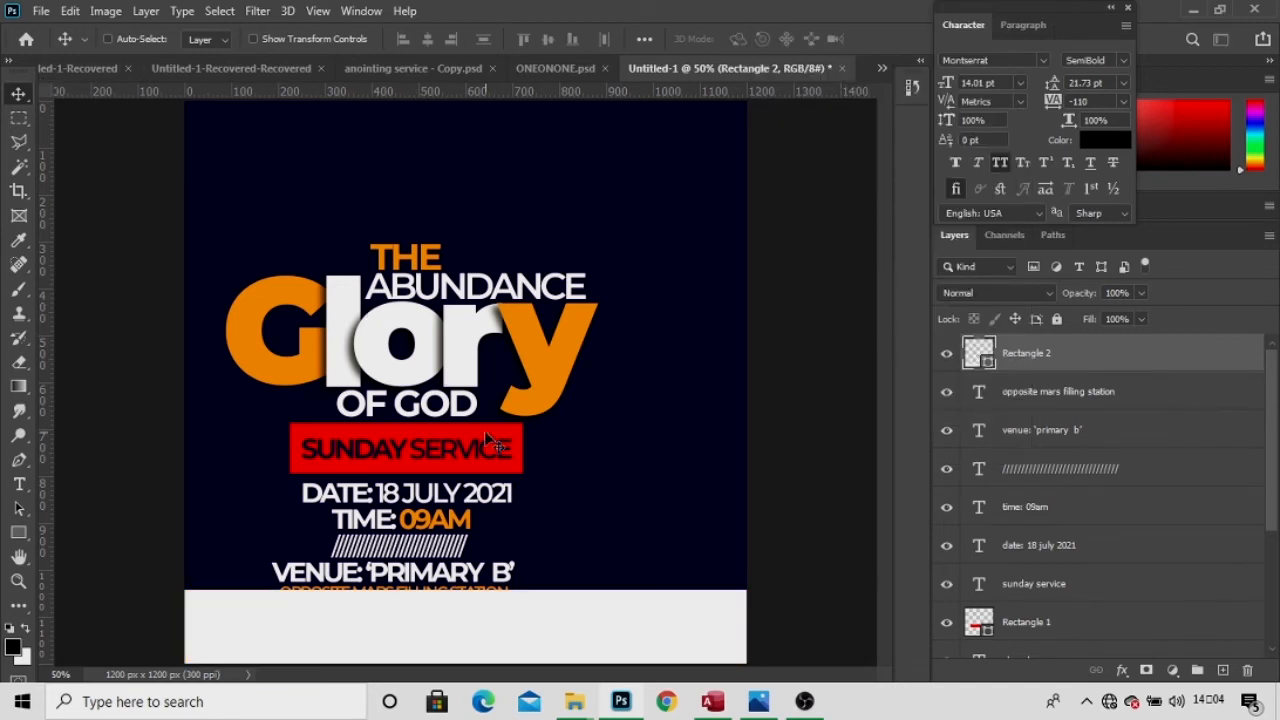
drag(532, 640, 535, 657)
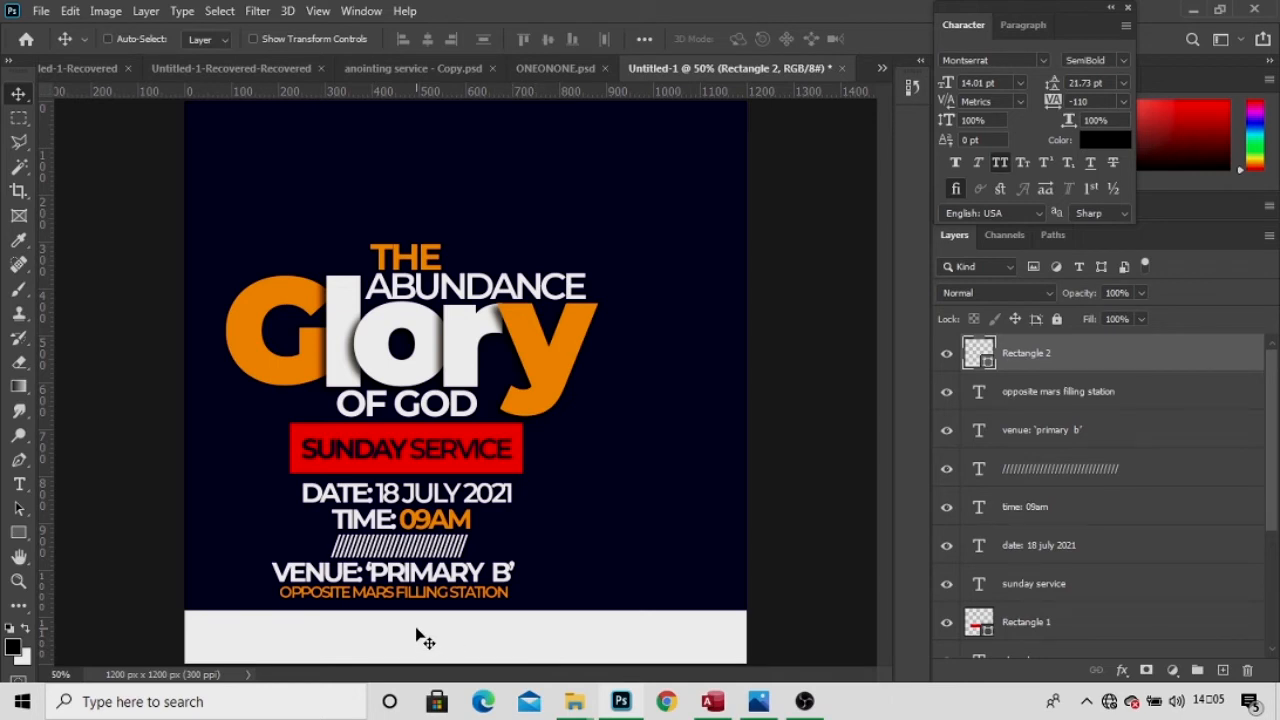
Add the contact text line and move it into the bottom white strip.
key(t)
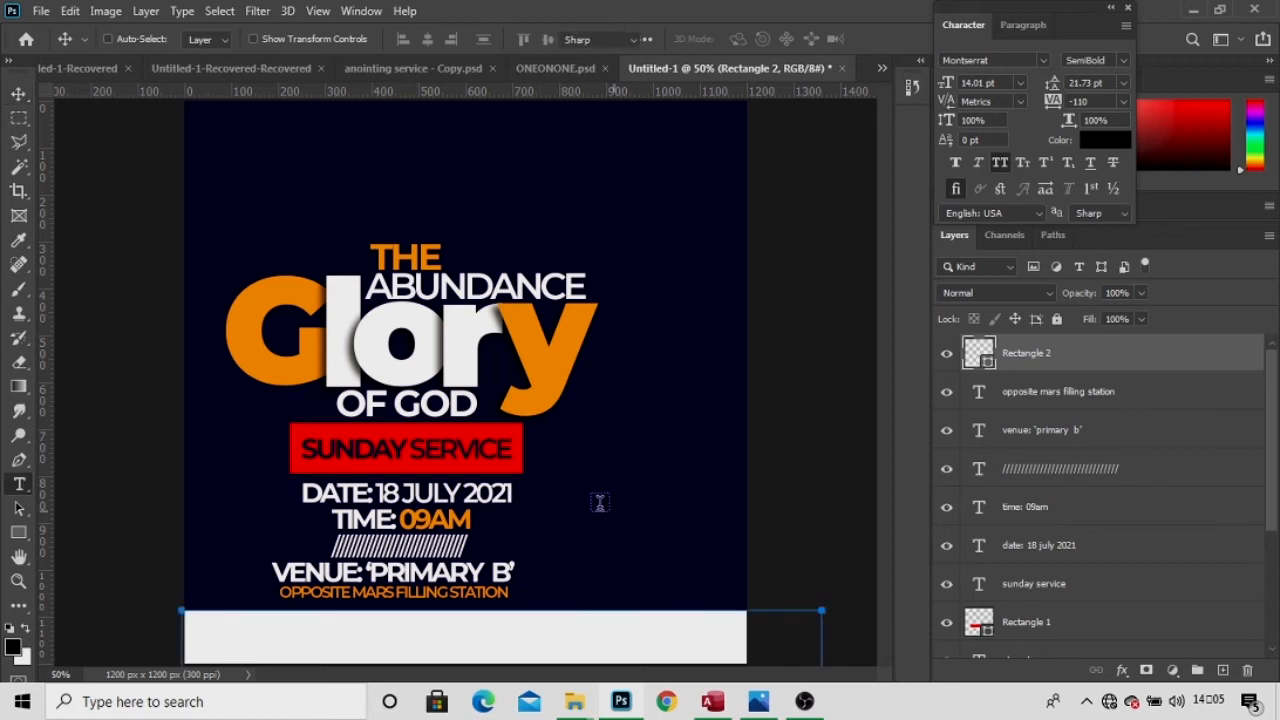
click(557, 190)
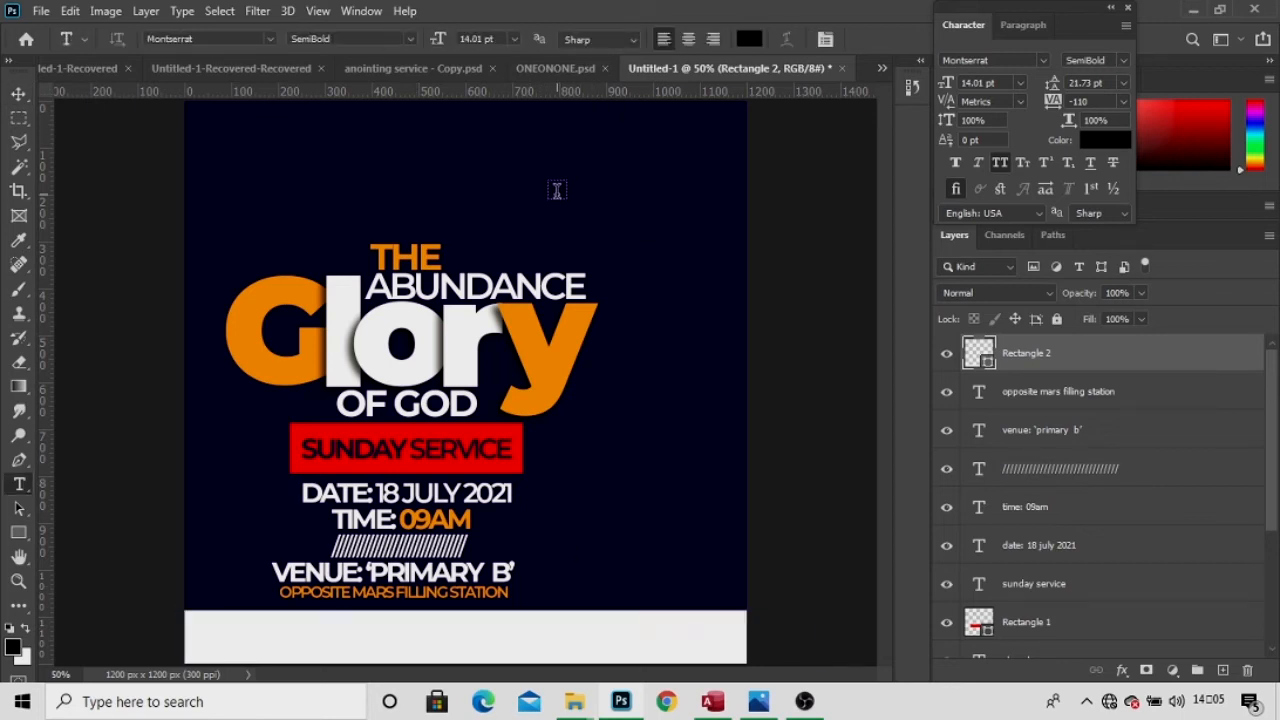
click(557, 190)
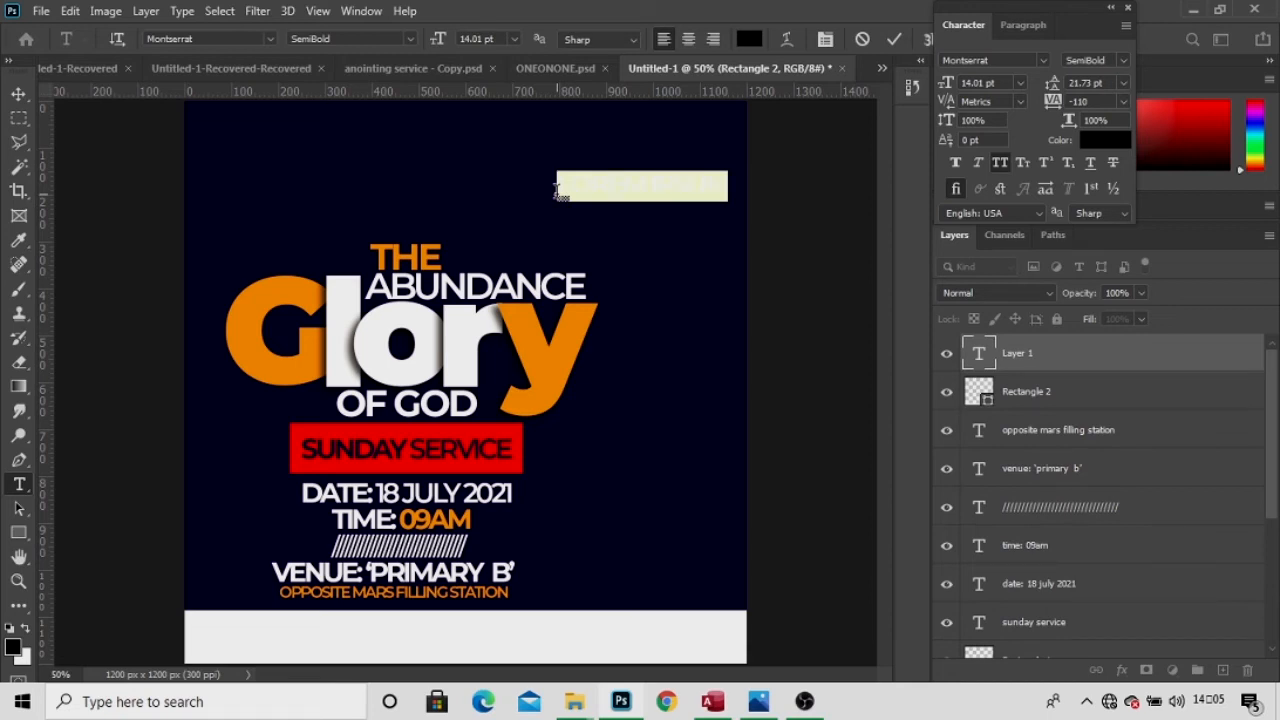
text(thr more )
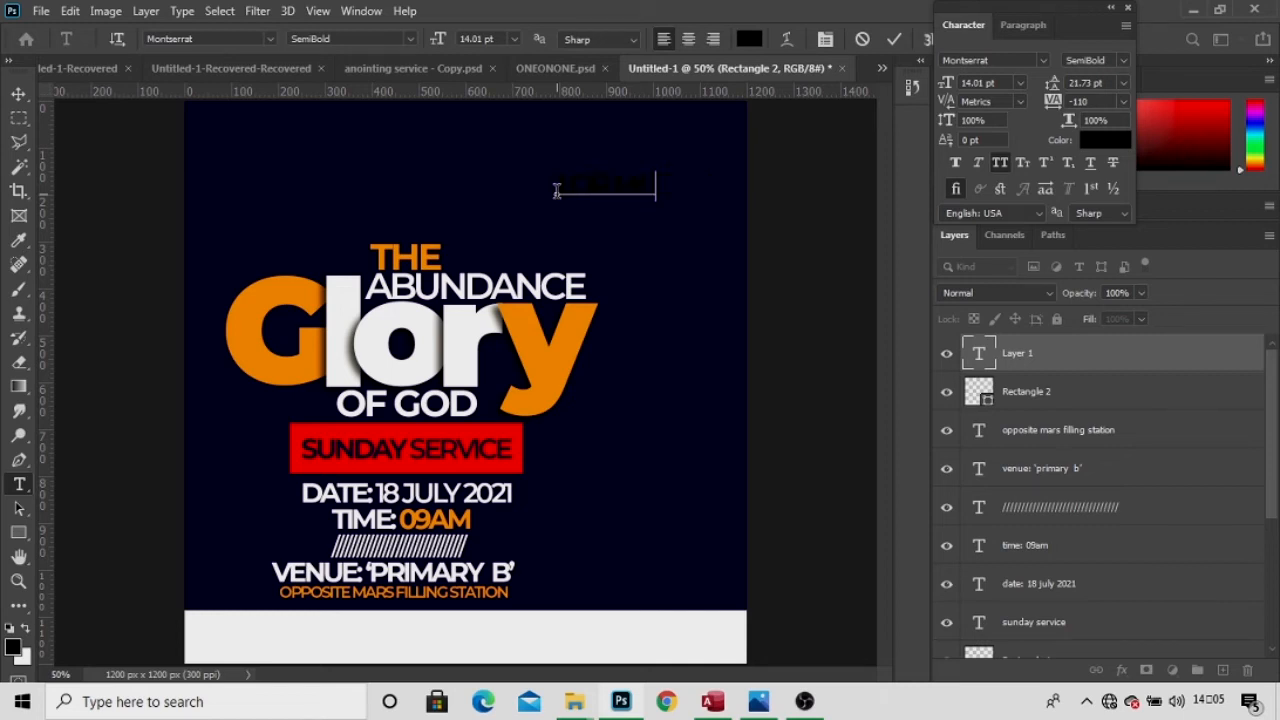
text(infoormact:)
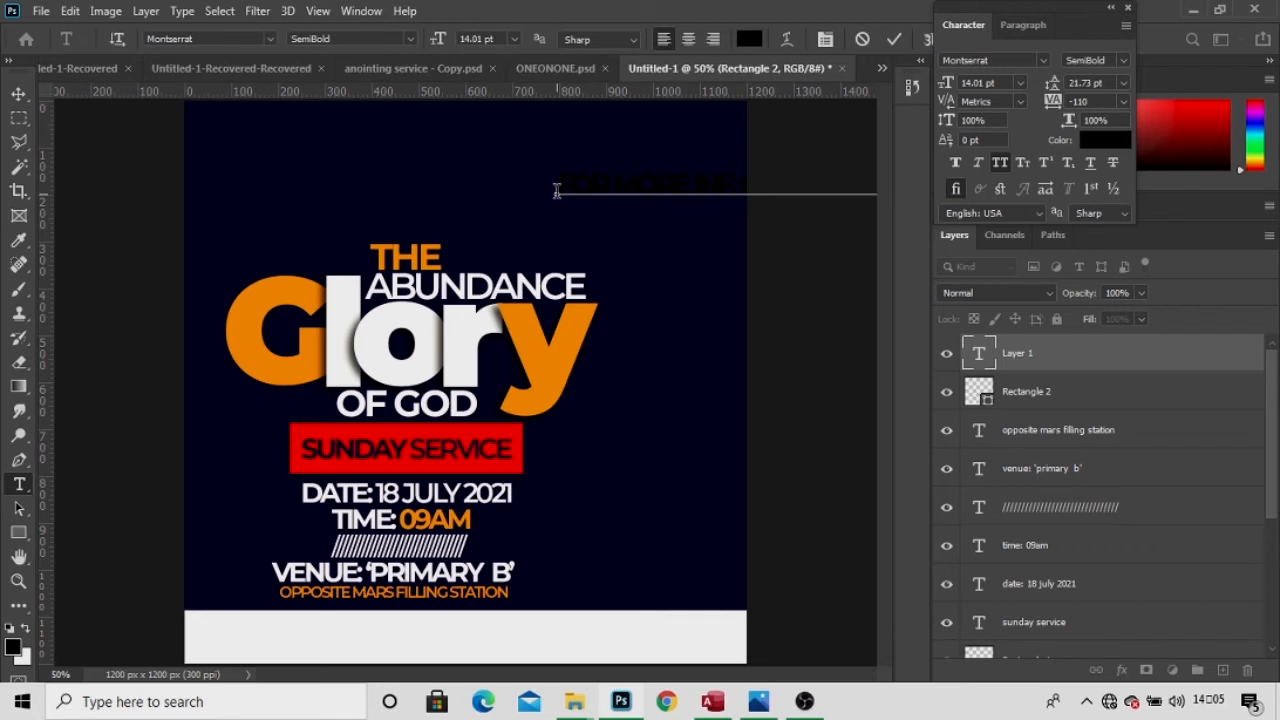
drag(667, 268, 353, 718)
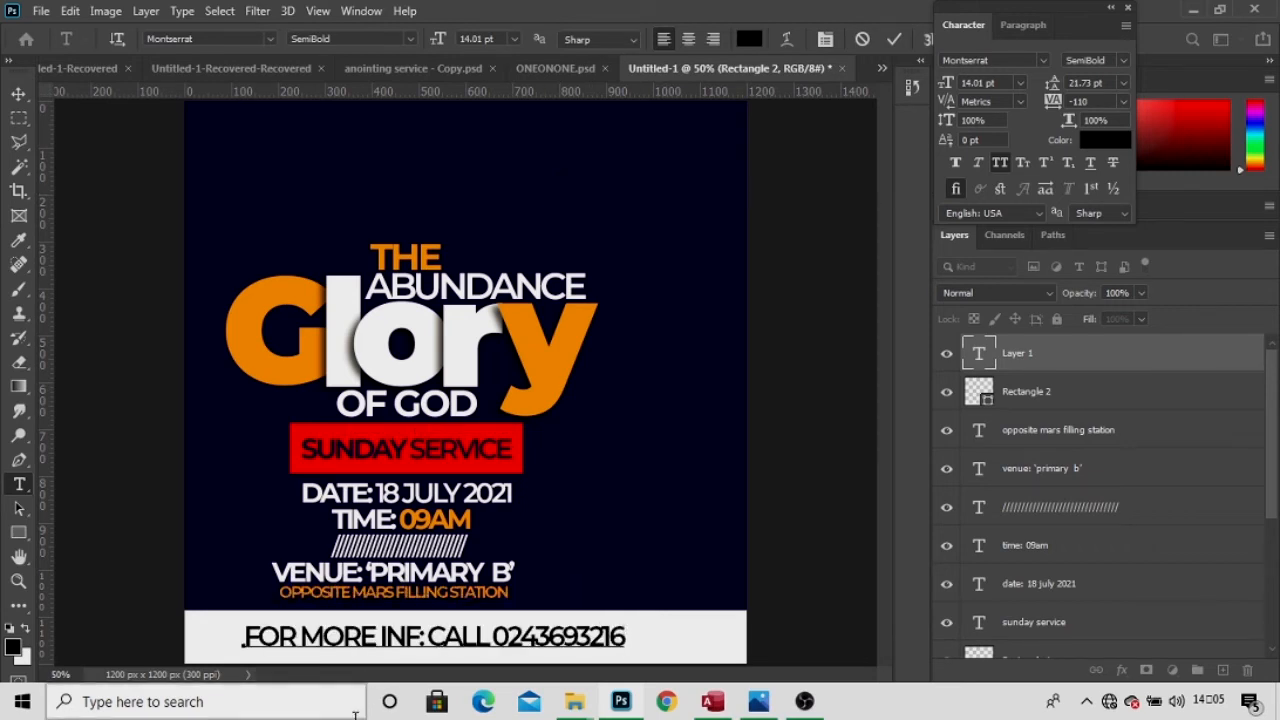
Colour the contact line navy from the background, make it Bold, and centre it.
key(ctrl+a)
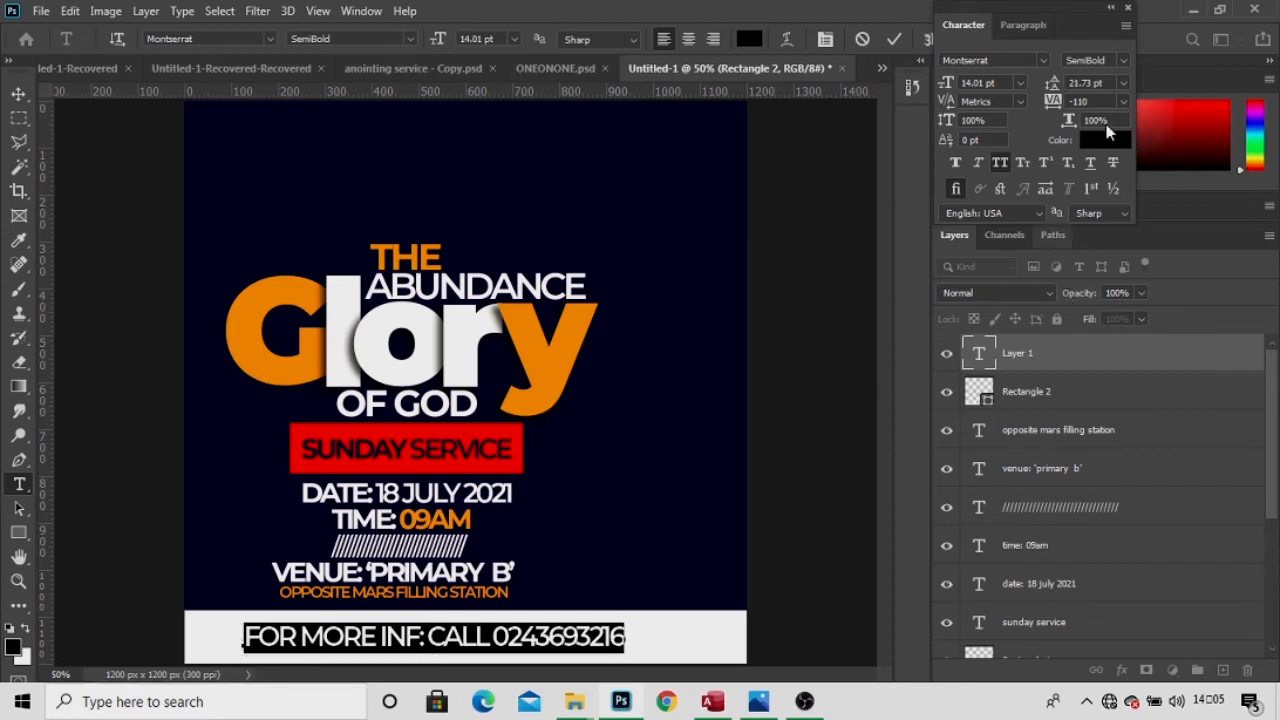
click(1103, 138)
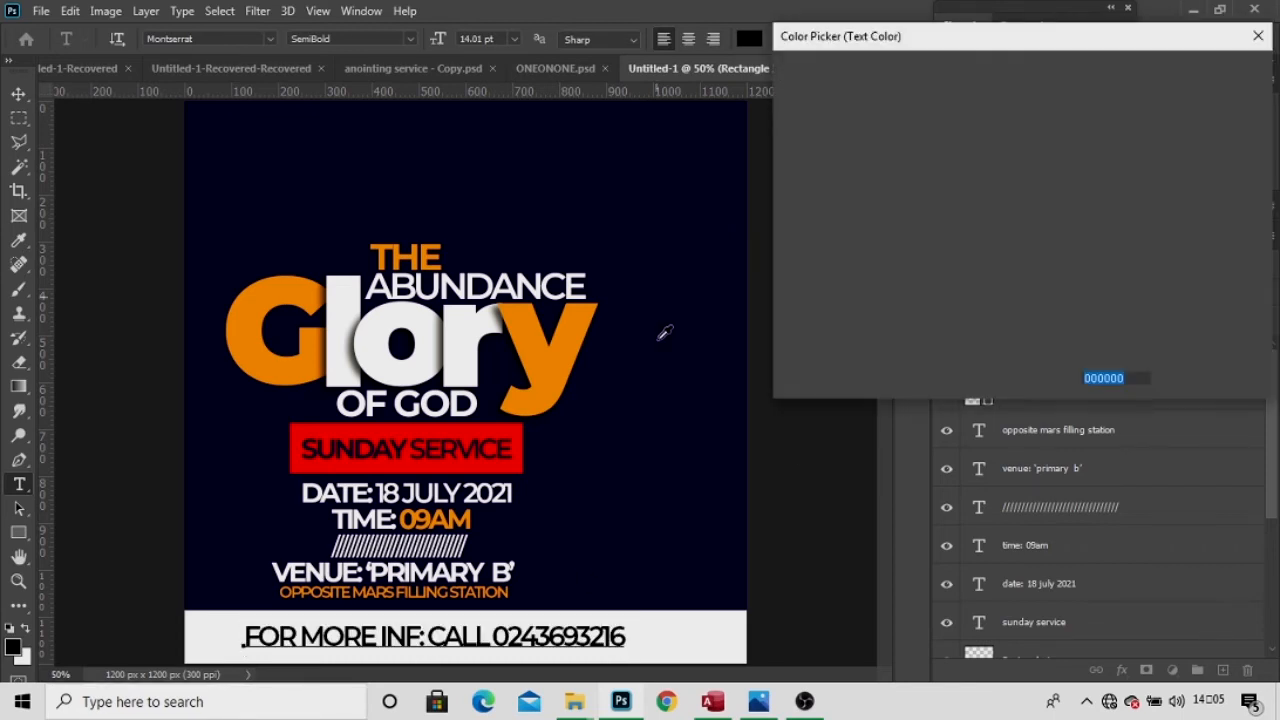
click(666, 429)
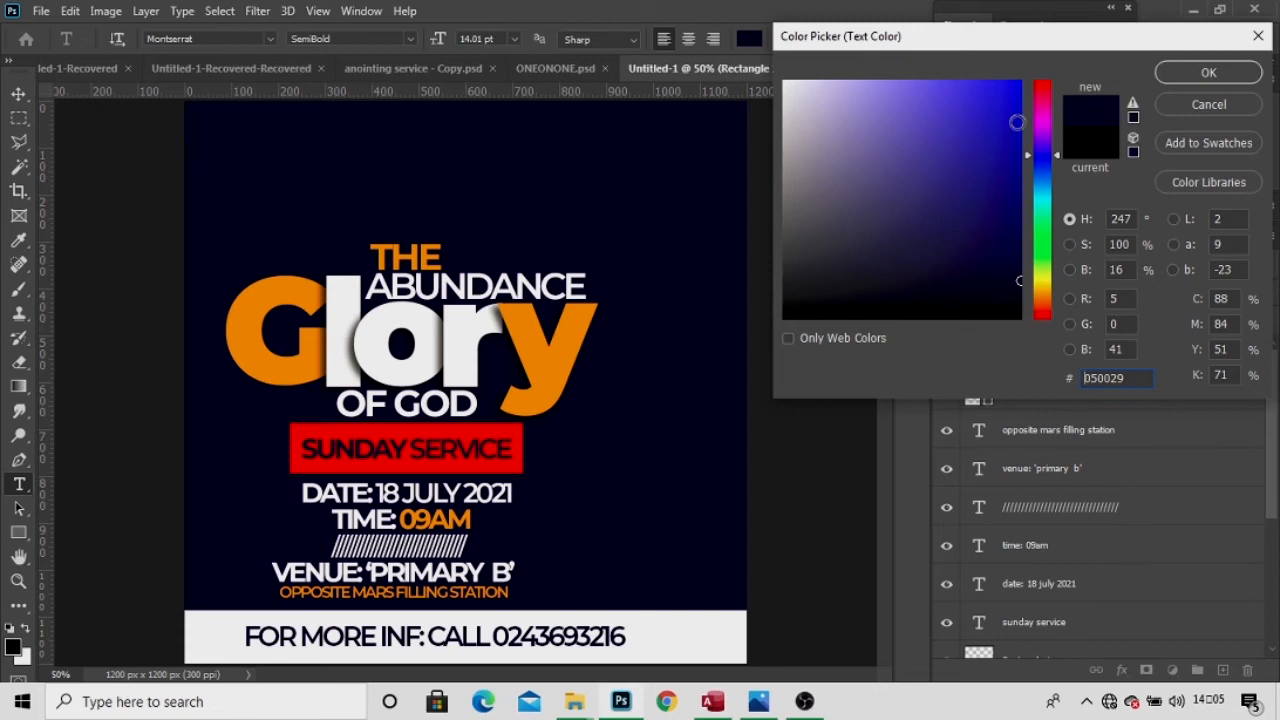
click(1163, 77)
click(1120, 60)
click(1110, 183)
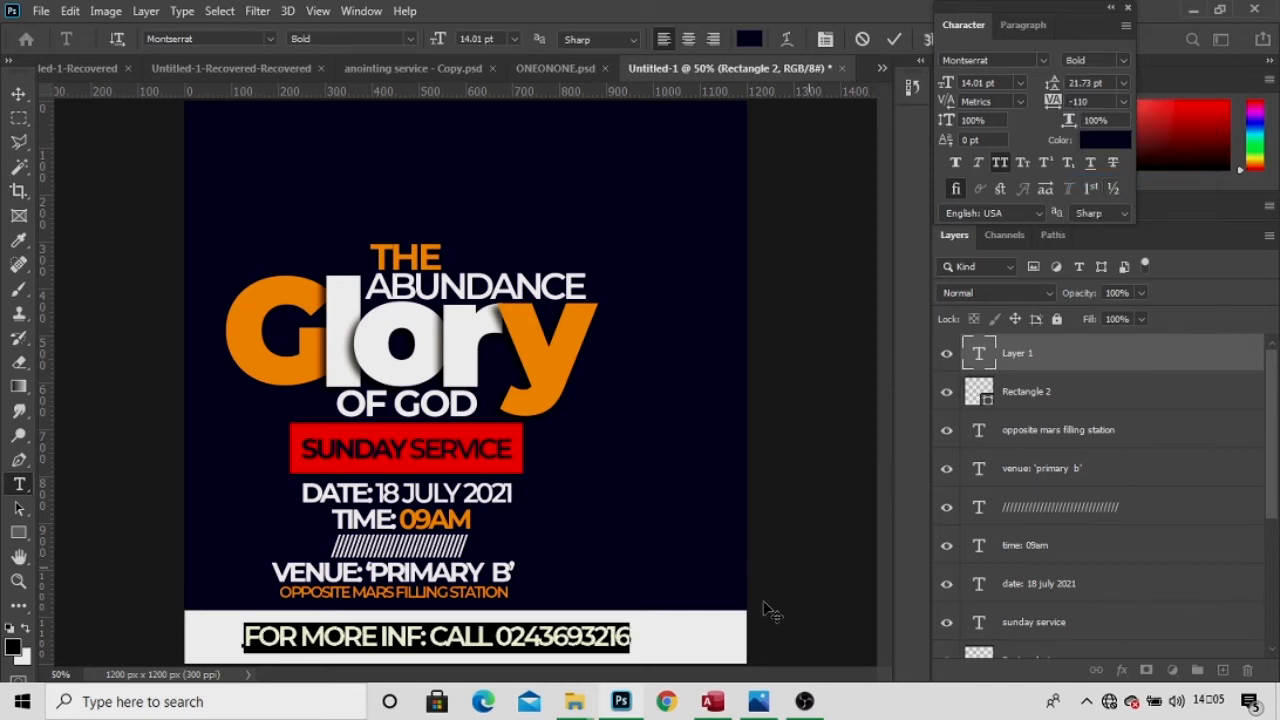
drag(680, 652, 707, 651)
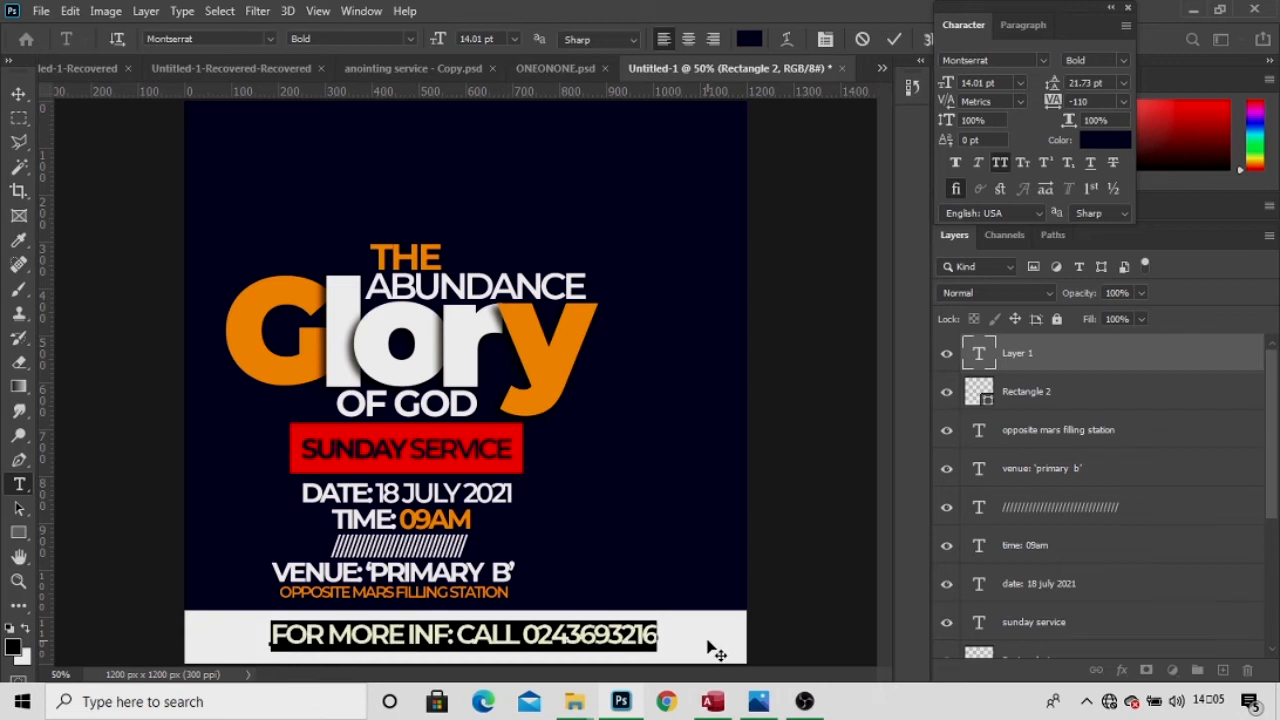
Correct the wording to 'INFO:', adjust its position, and commit the contact line.
click(447, 634)
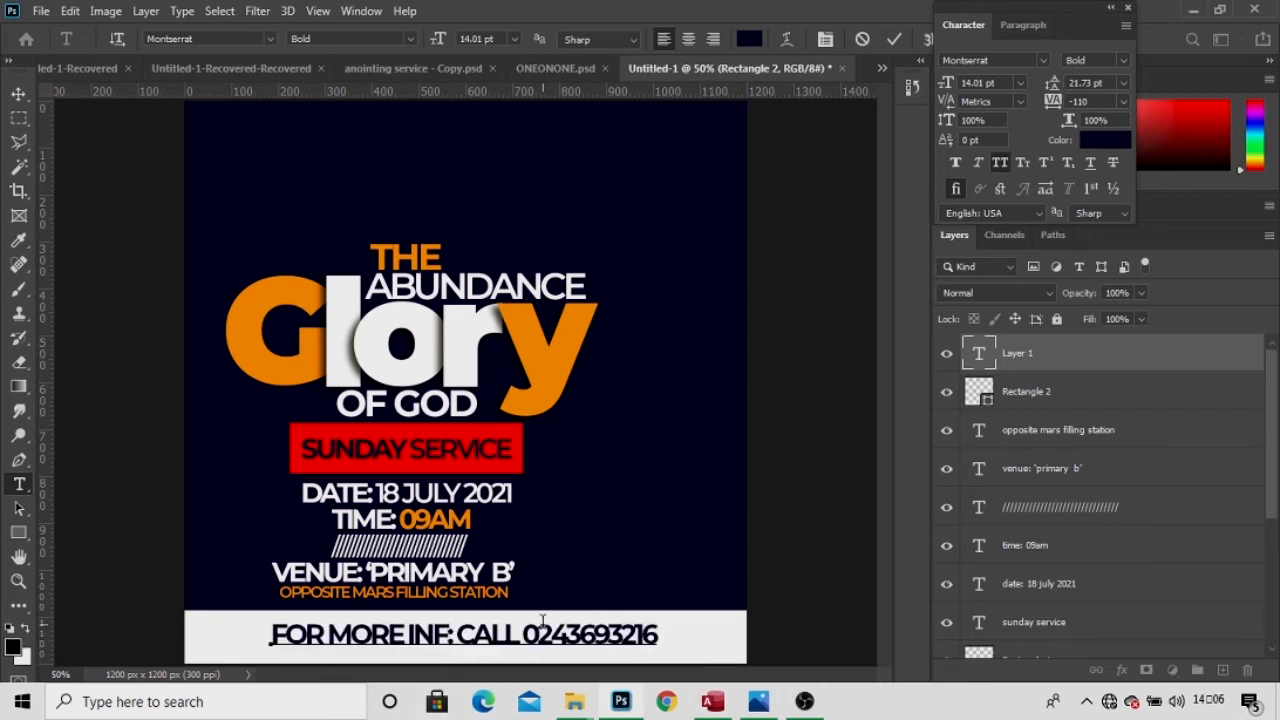
text(O)
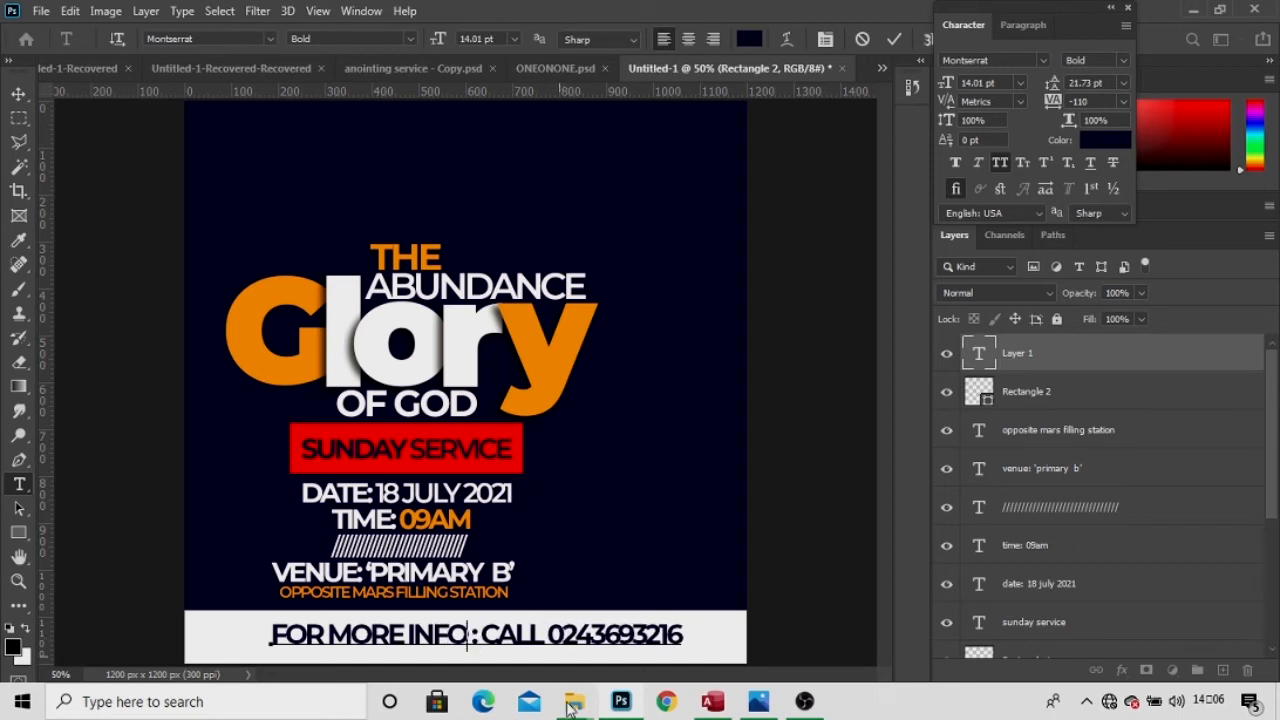
key(Delete)
drag(573, 659, 567, 668)
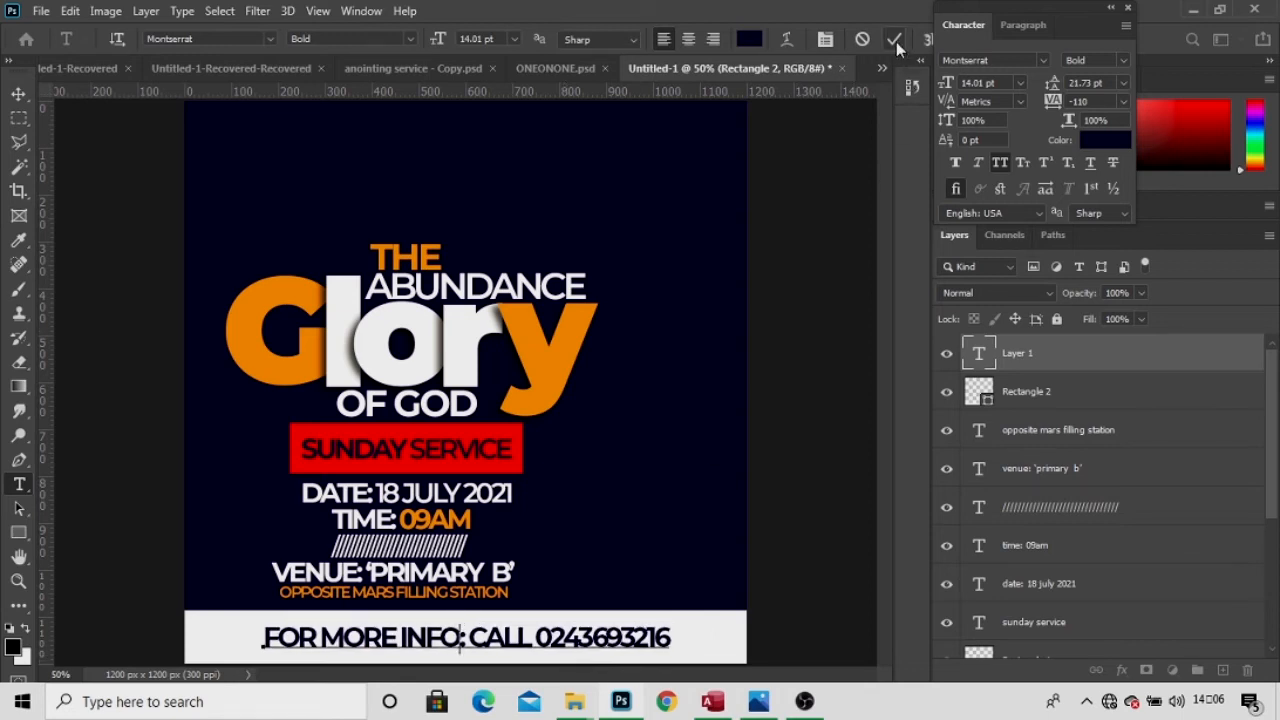
key(ctrl+Return)
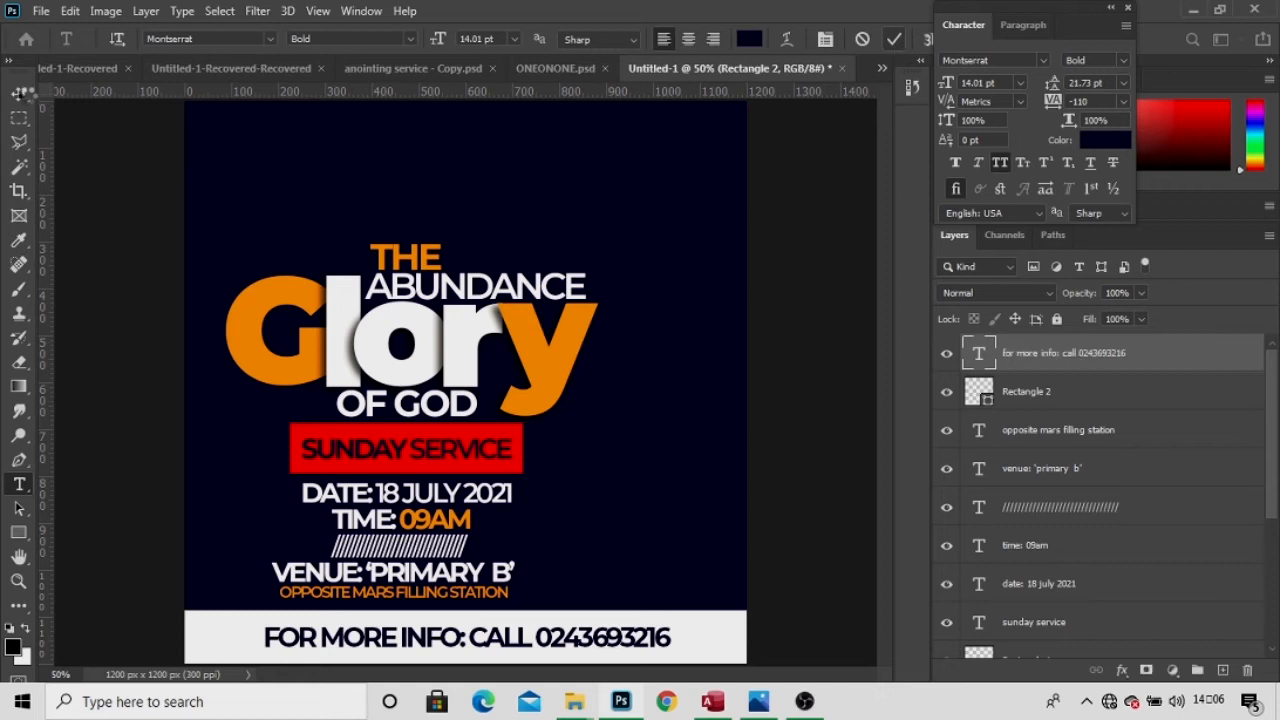
key(v)
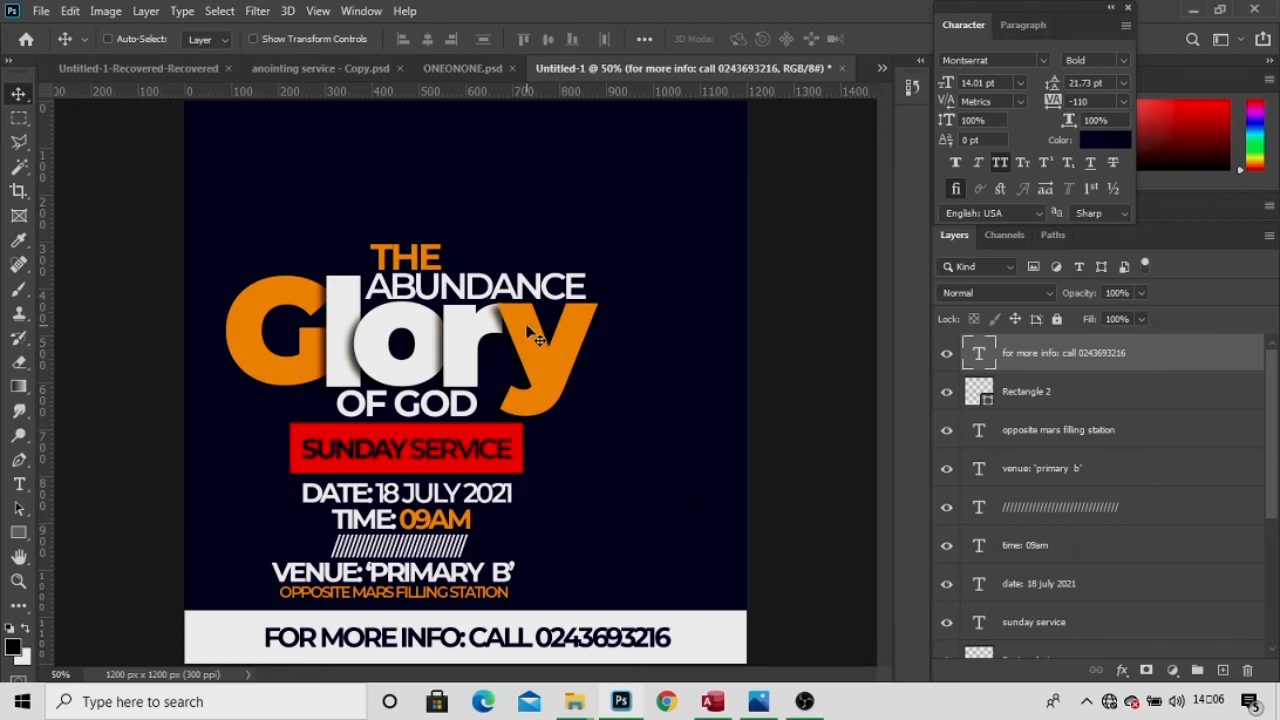
Recolour the SUNDAY SERVICE text white (ffffff), then bring up the FRANK folder.
key(t)
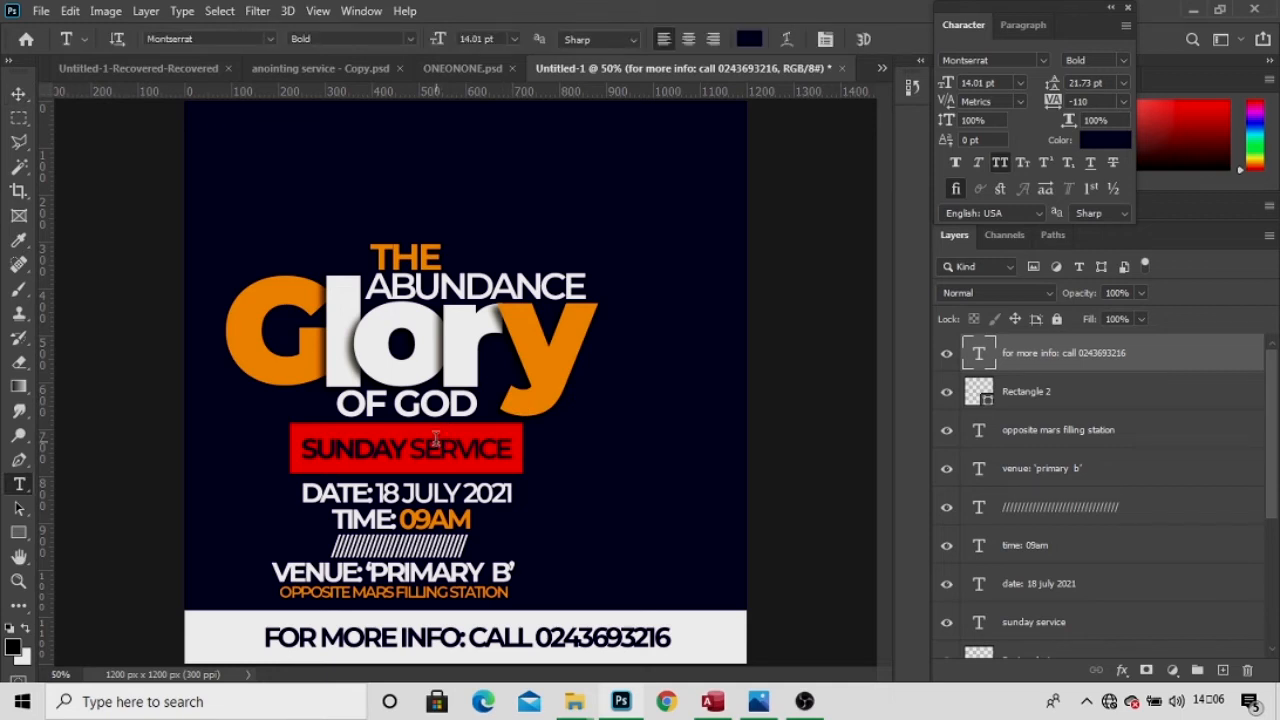
click(435, 438)
key(ctrl+a)
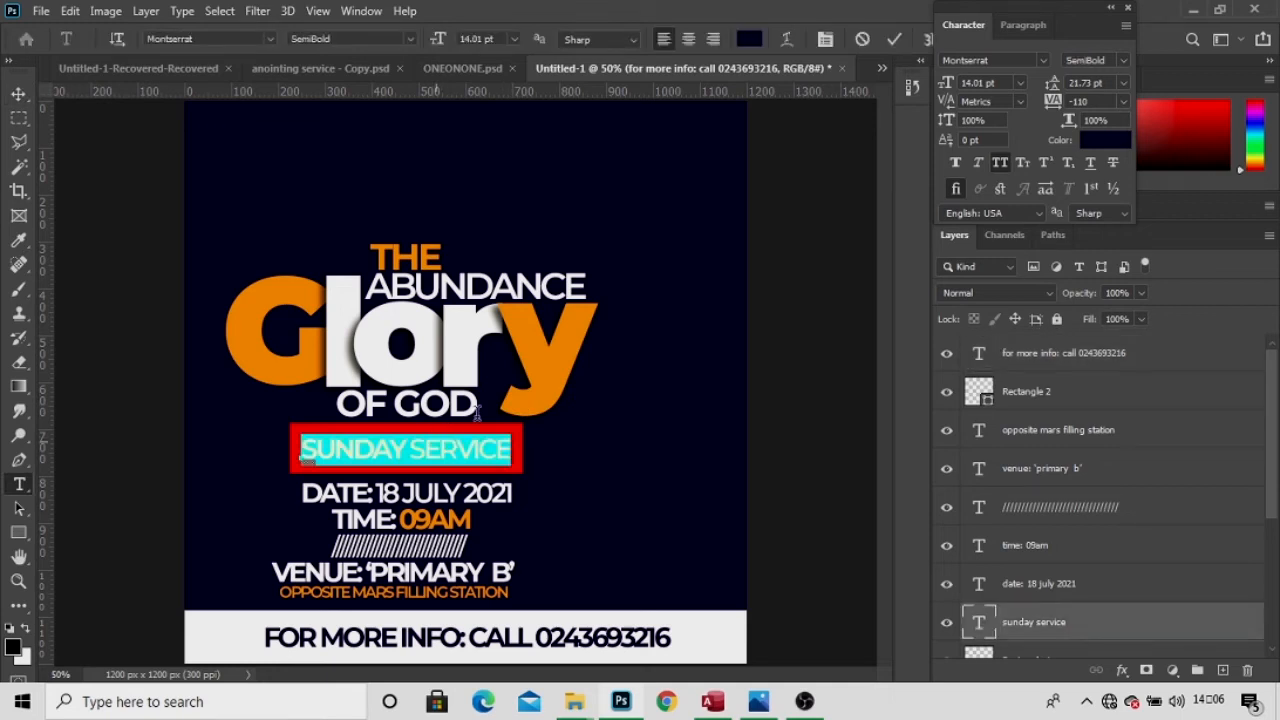
click(1098, 145)
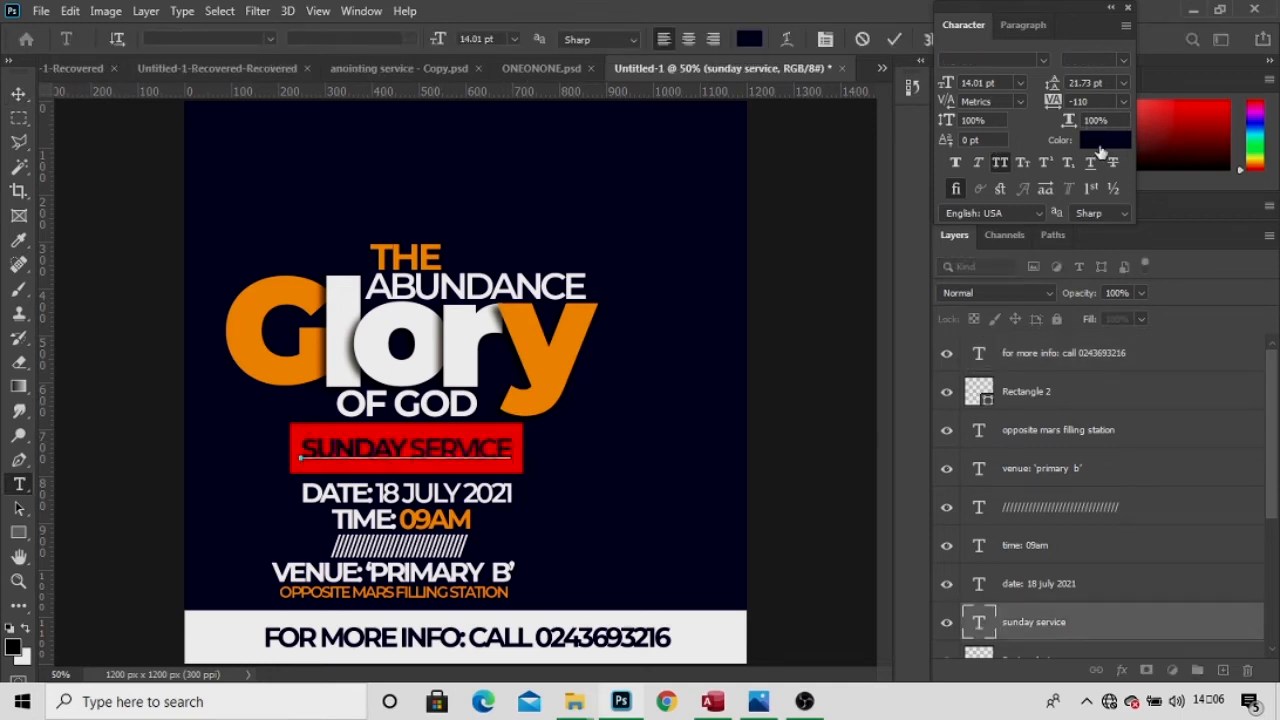
text(ffffff)
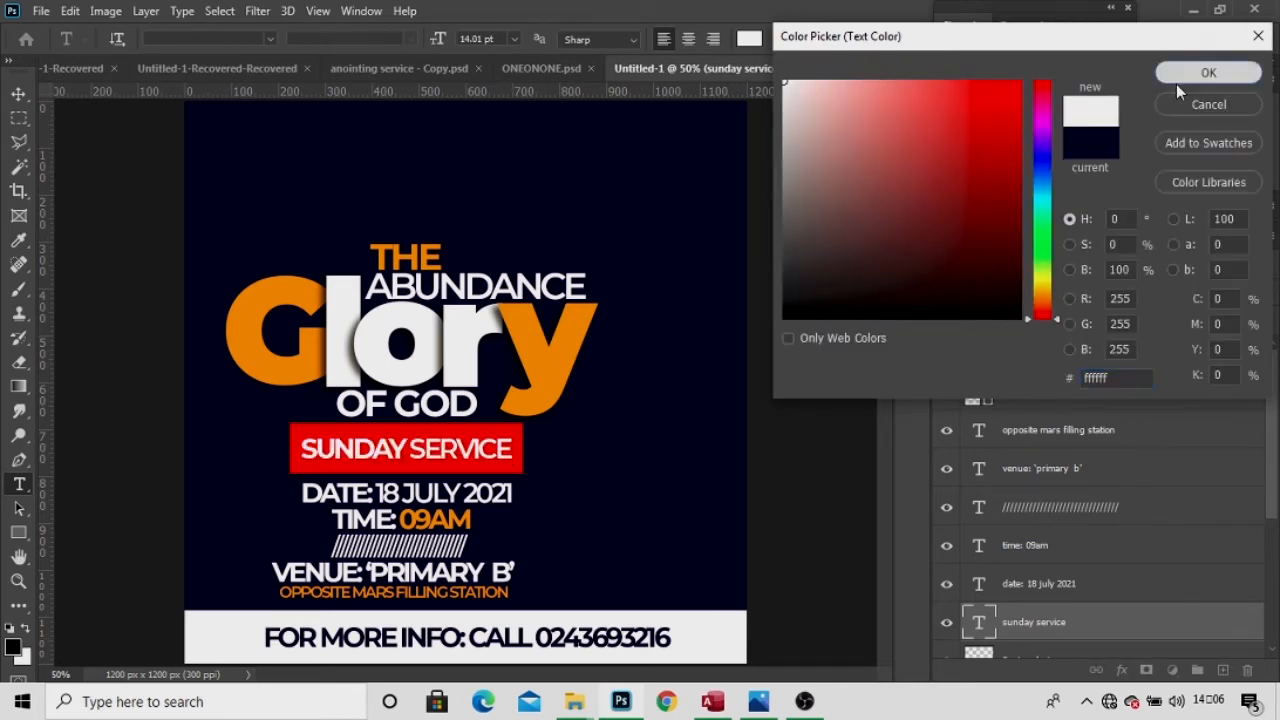
click(1178, 82)
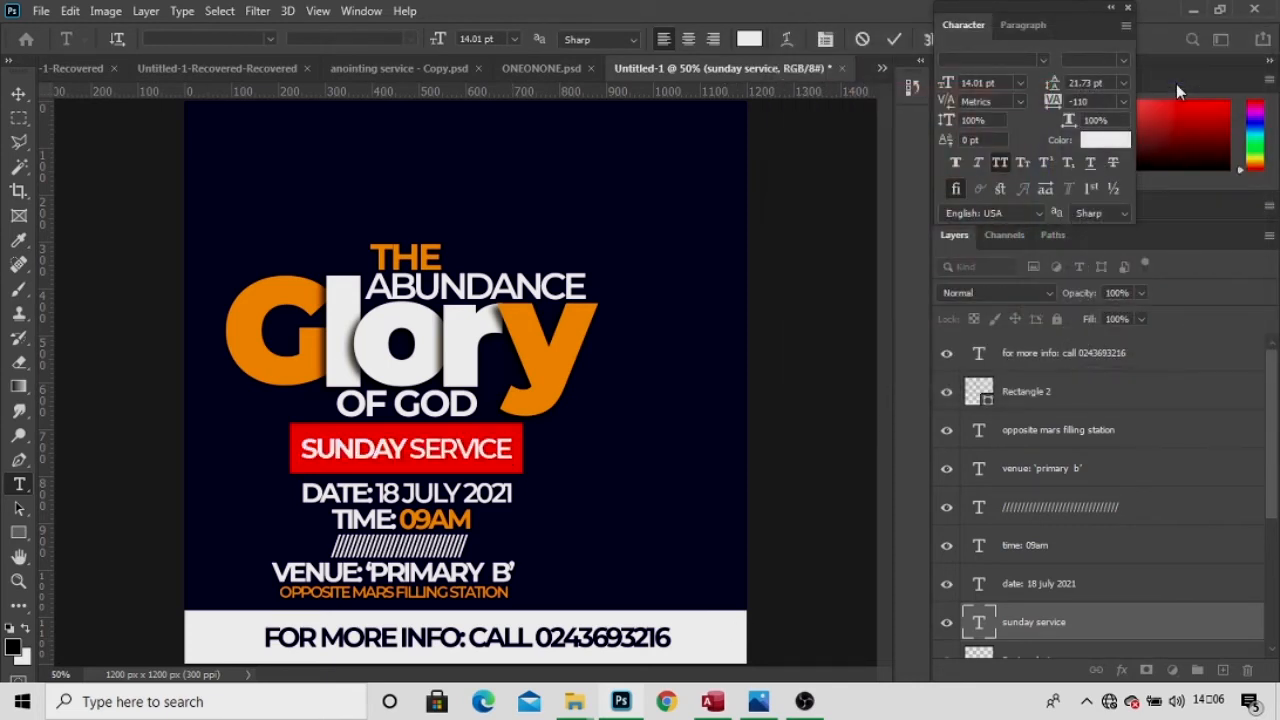
click(18, 95)
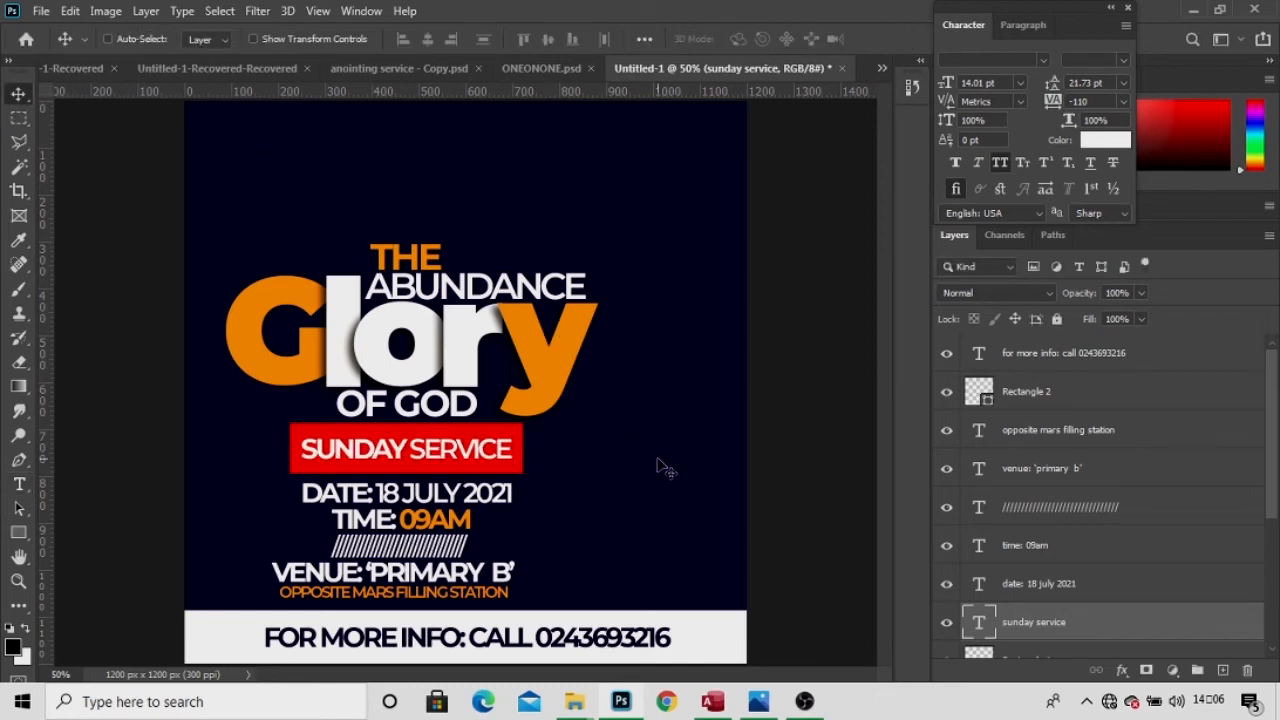
mouse_move(573, 703)
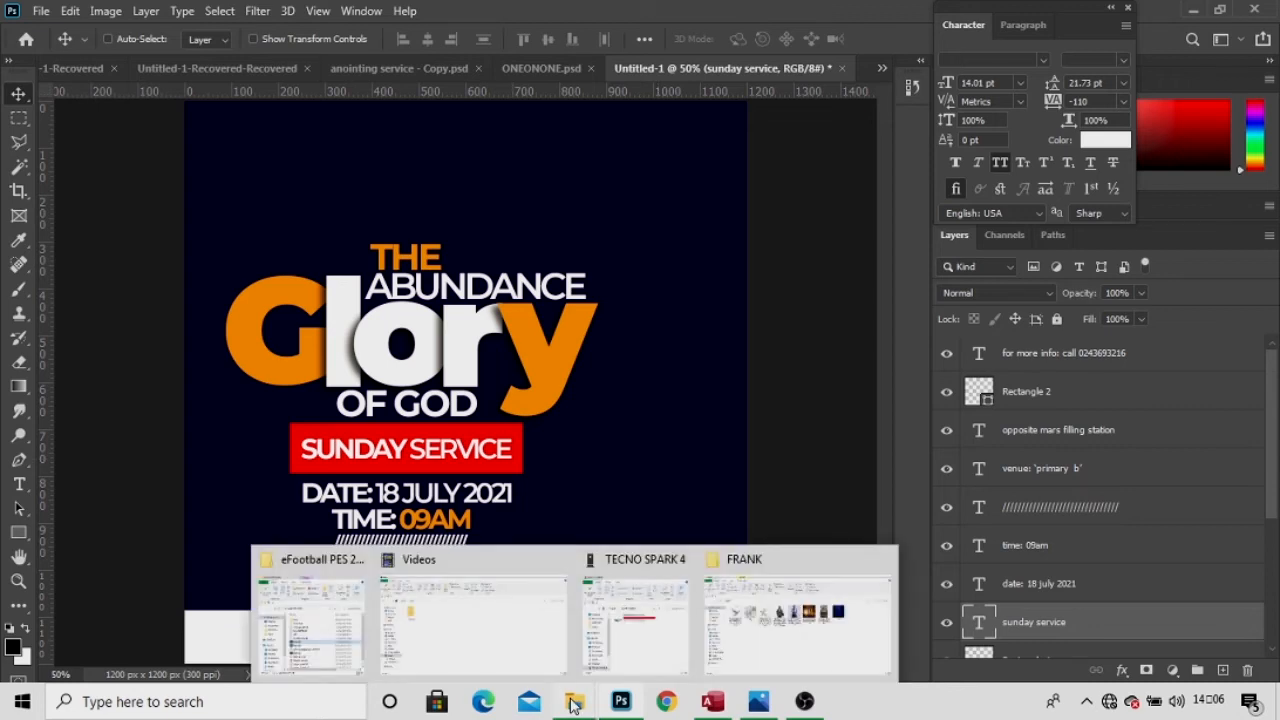
click(800, 610)
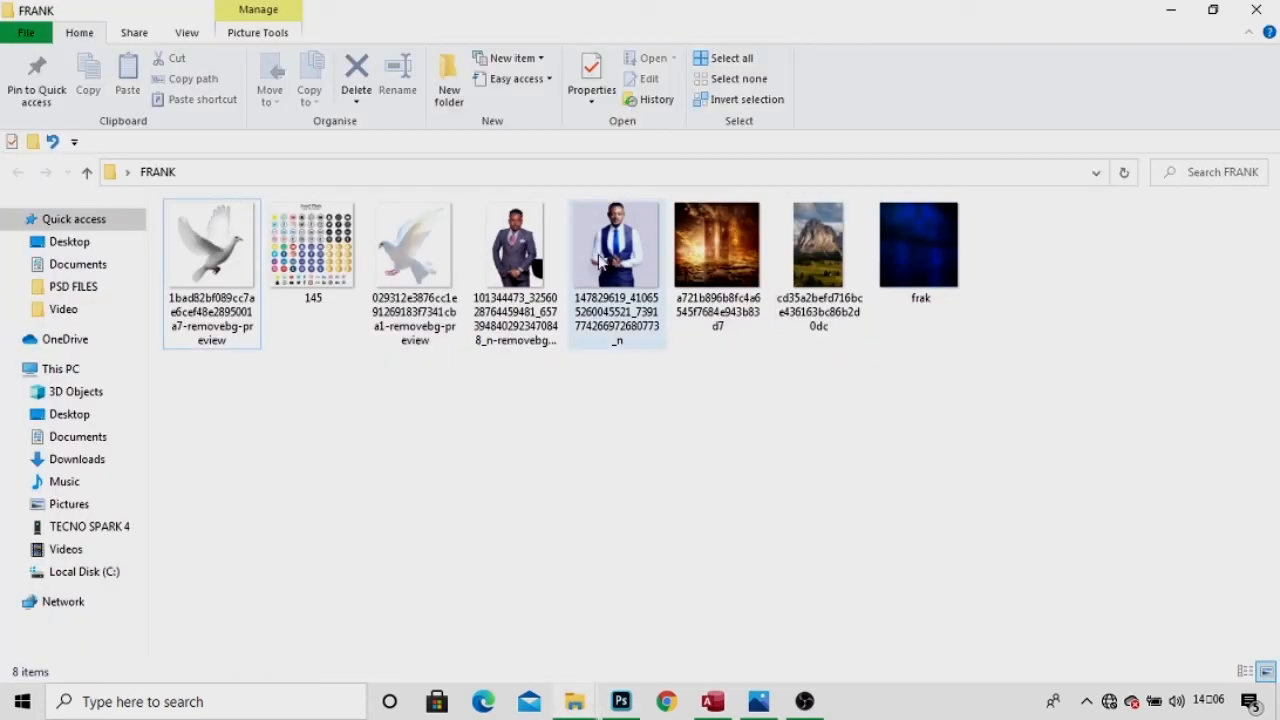
Cancel the first photo placement and drag the blue-vest portrait from Downloads into the poster.
drag(619, 257, 666, 376)
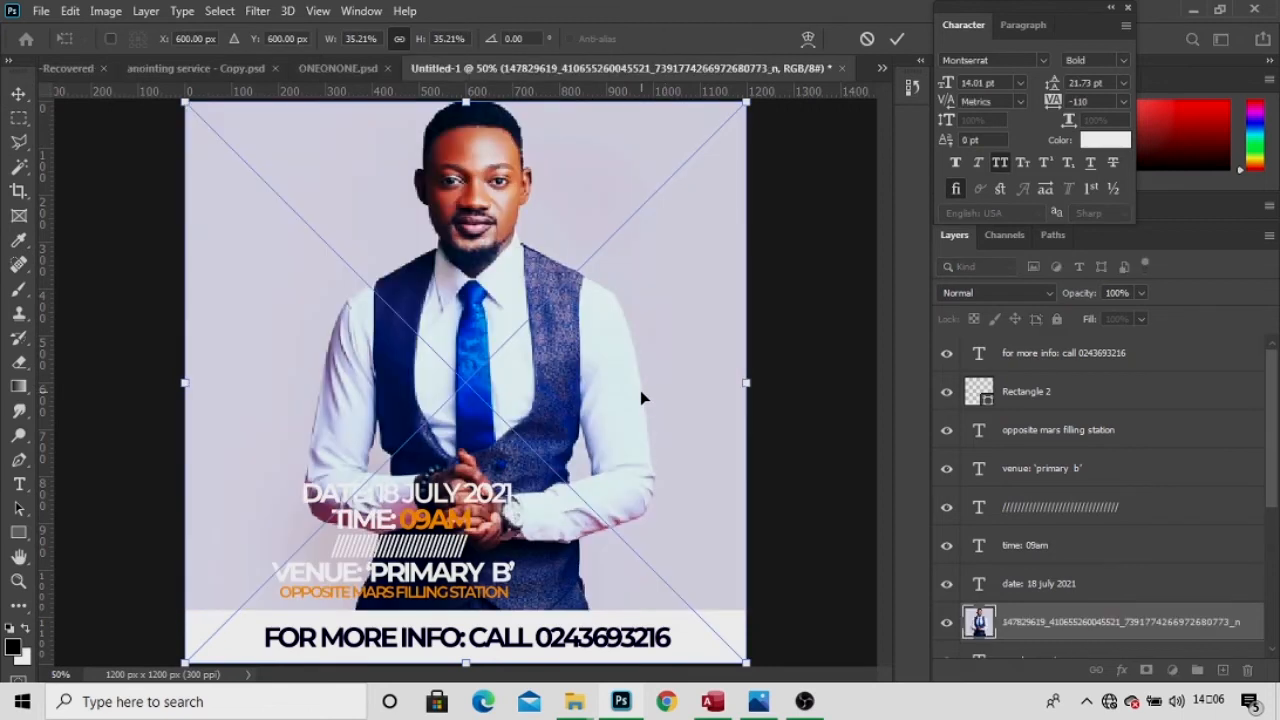
click(866, 40)
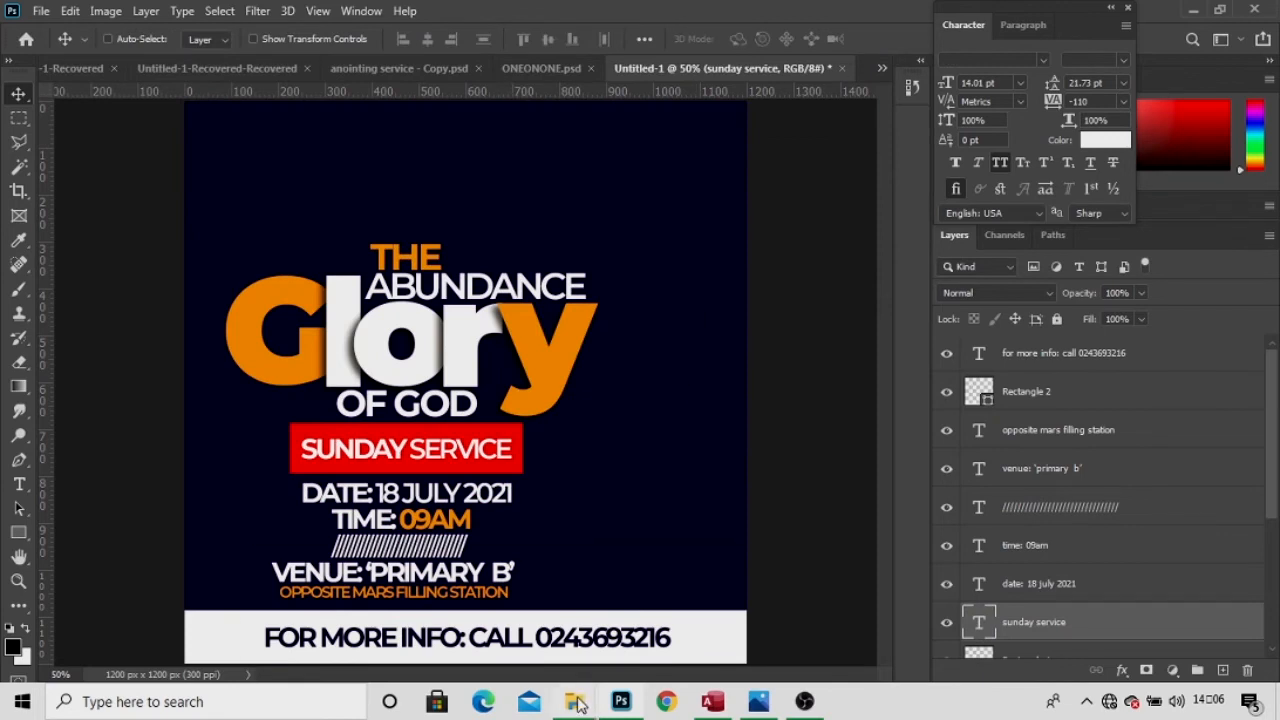
mouse_move(580, 702)
click(508, 627)
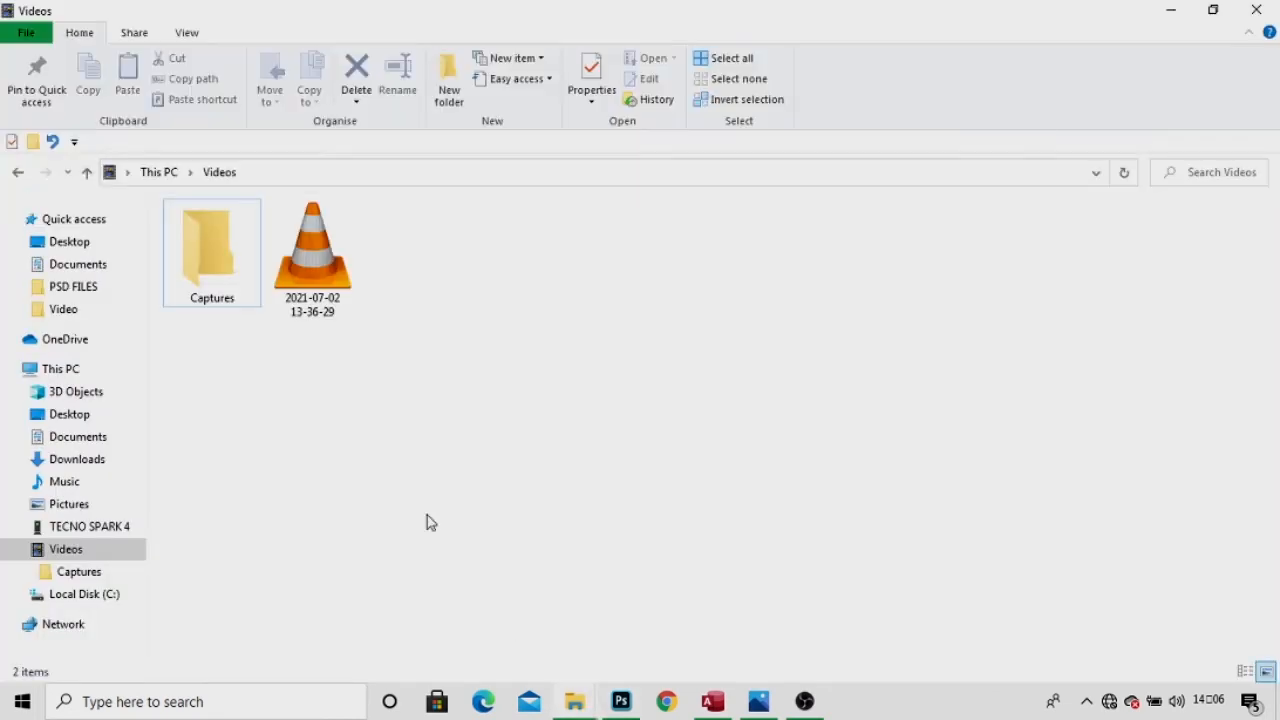
click(63, 247)
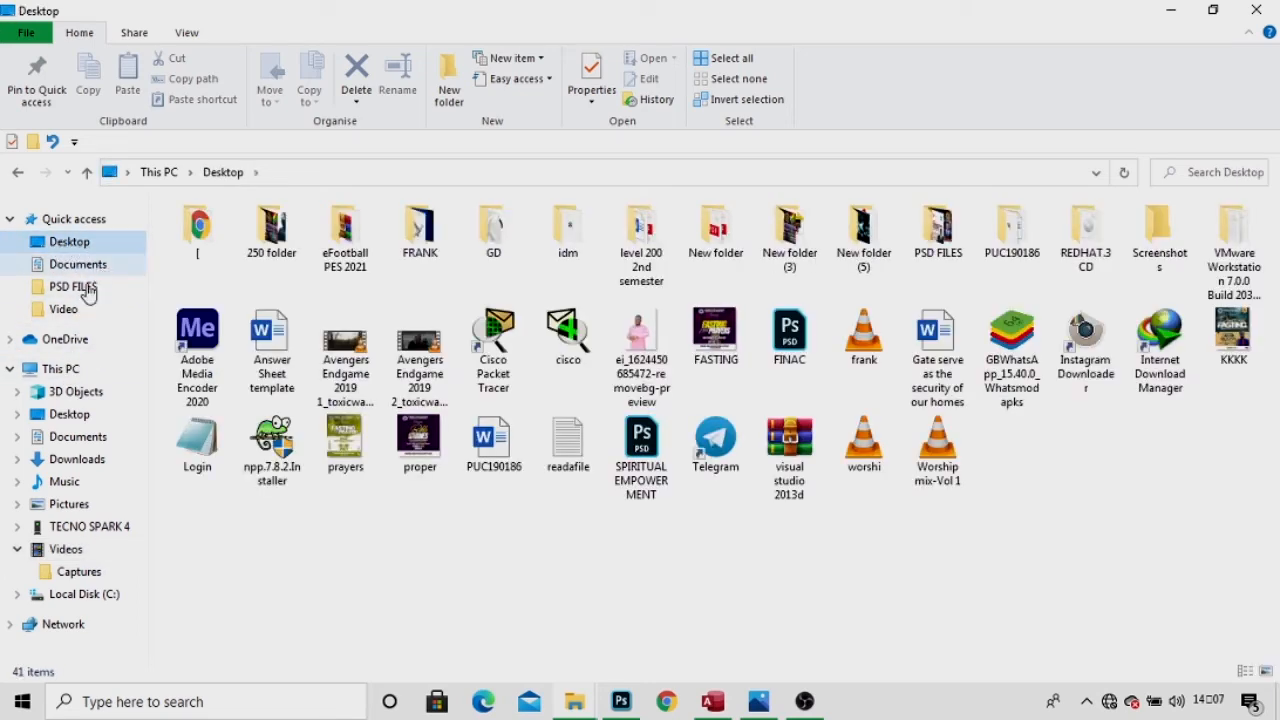
click(75, 459)
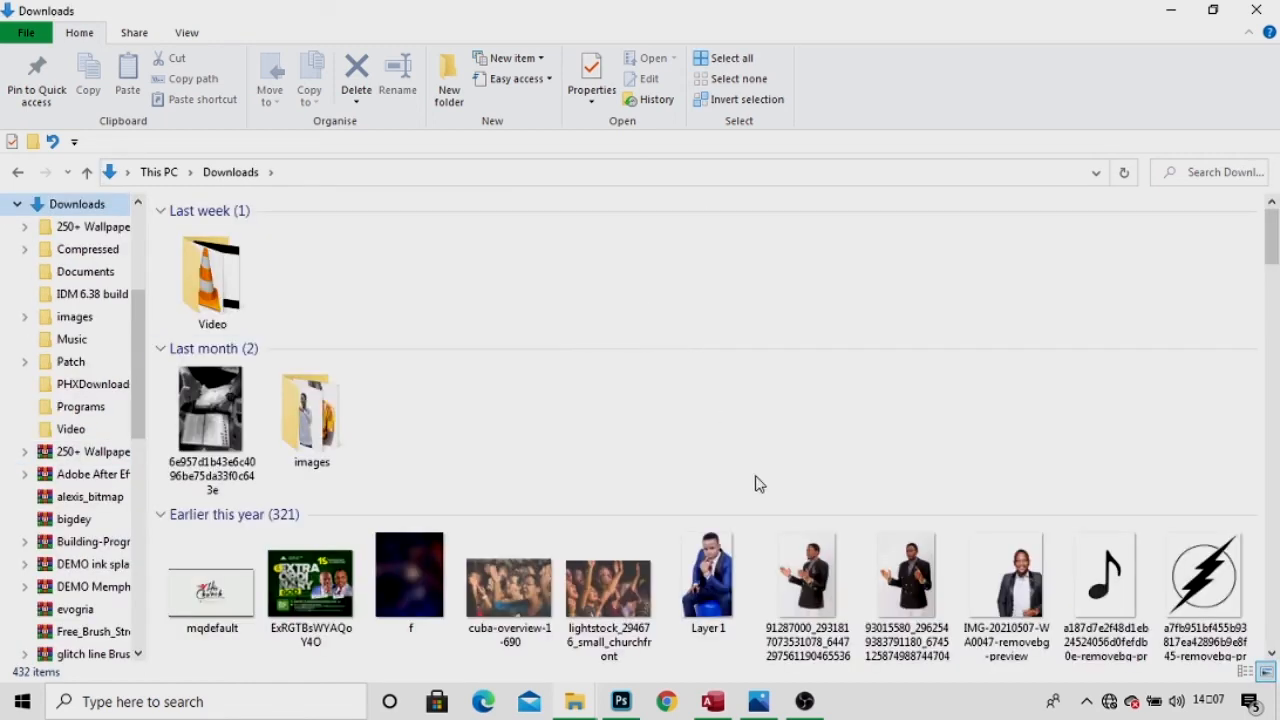
scroll(805, 490, down, 10)
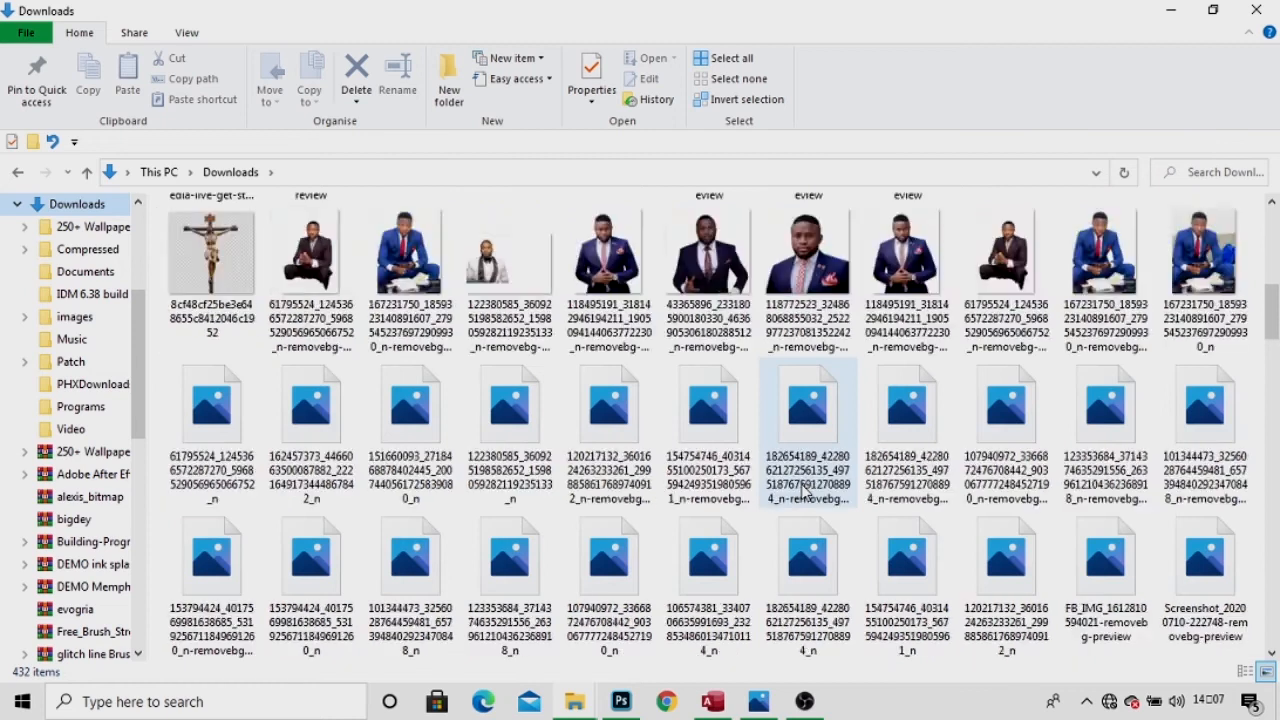
scroll(805, 490, down, 3)
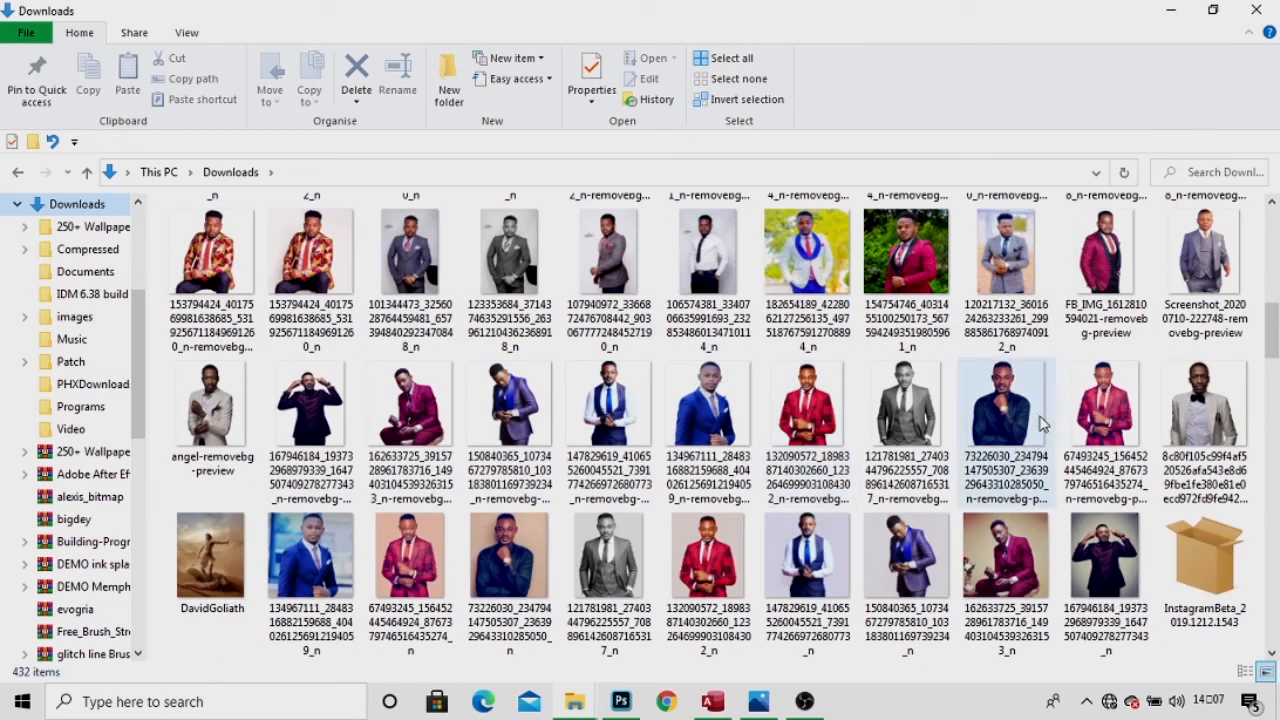
drag(618, 402, 548, 300)
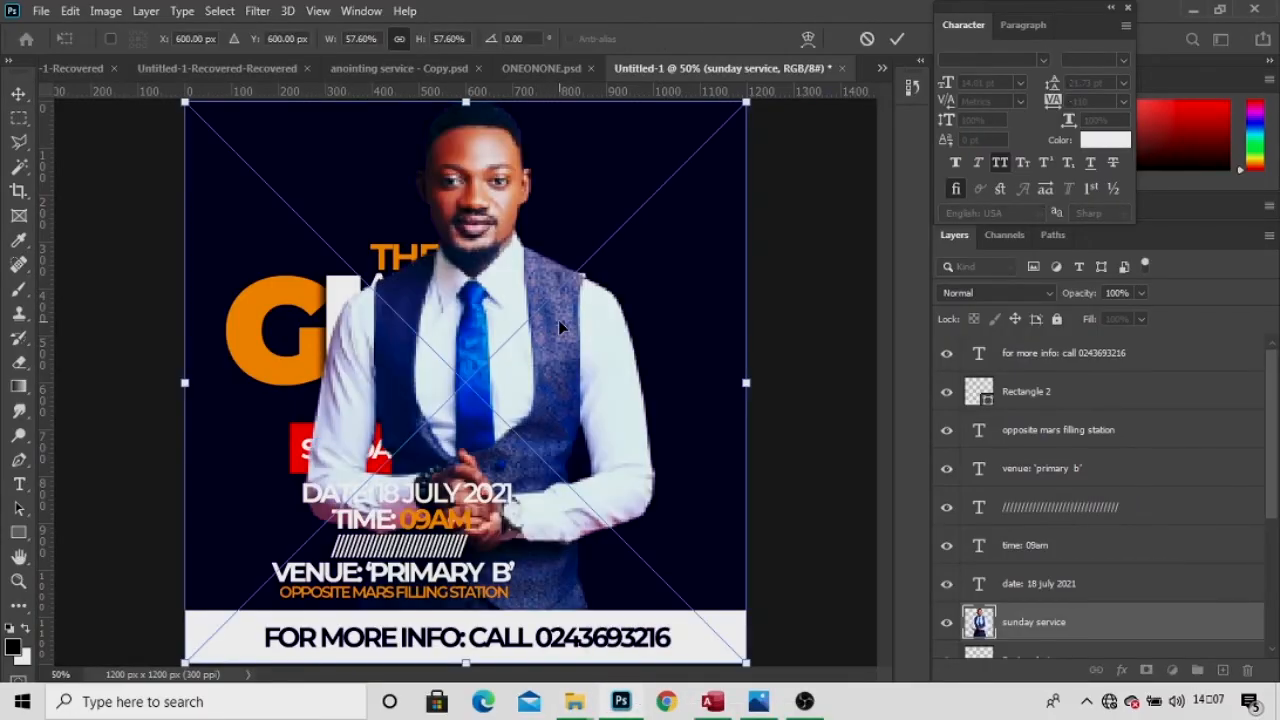
Scale the pastor portrait, move it to the lower right, and resize it to about 39.6%.
drag(416, 38, 395, 40)
key(Return)
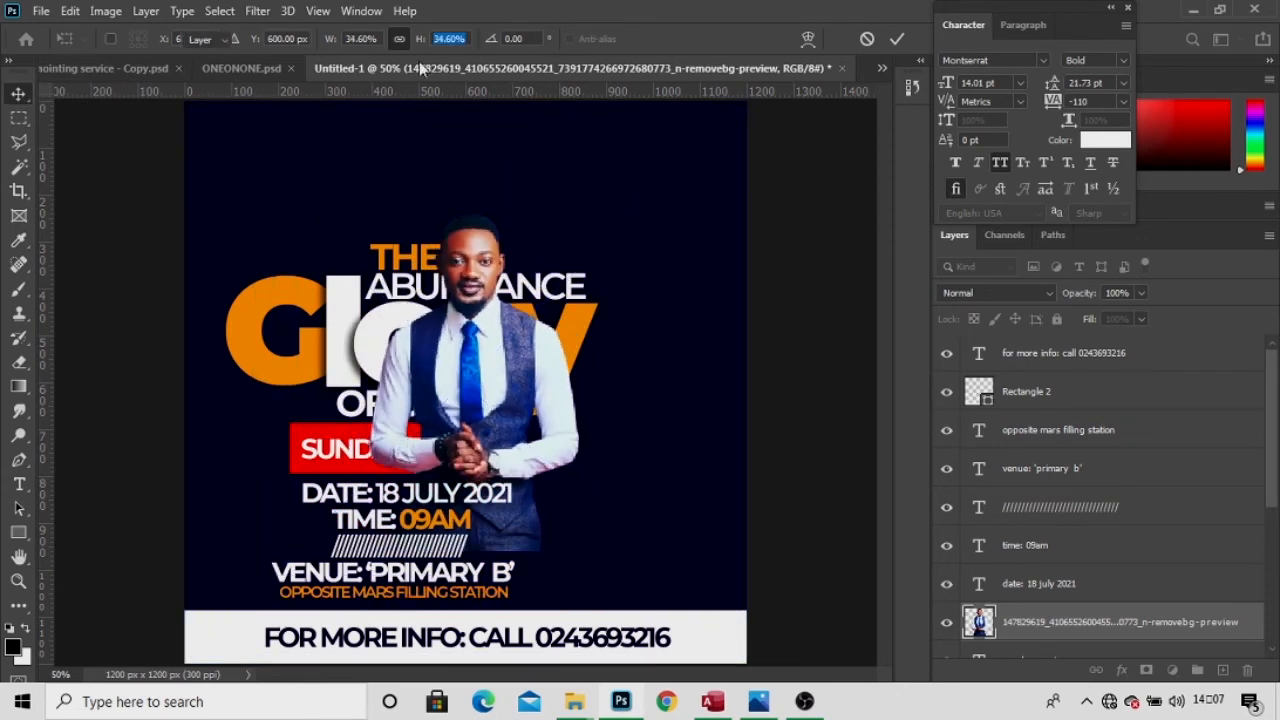
drag(446, 350, 634, 461)
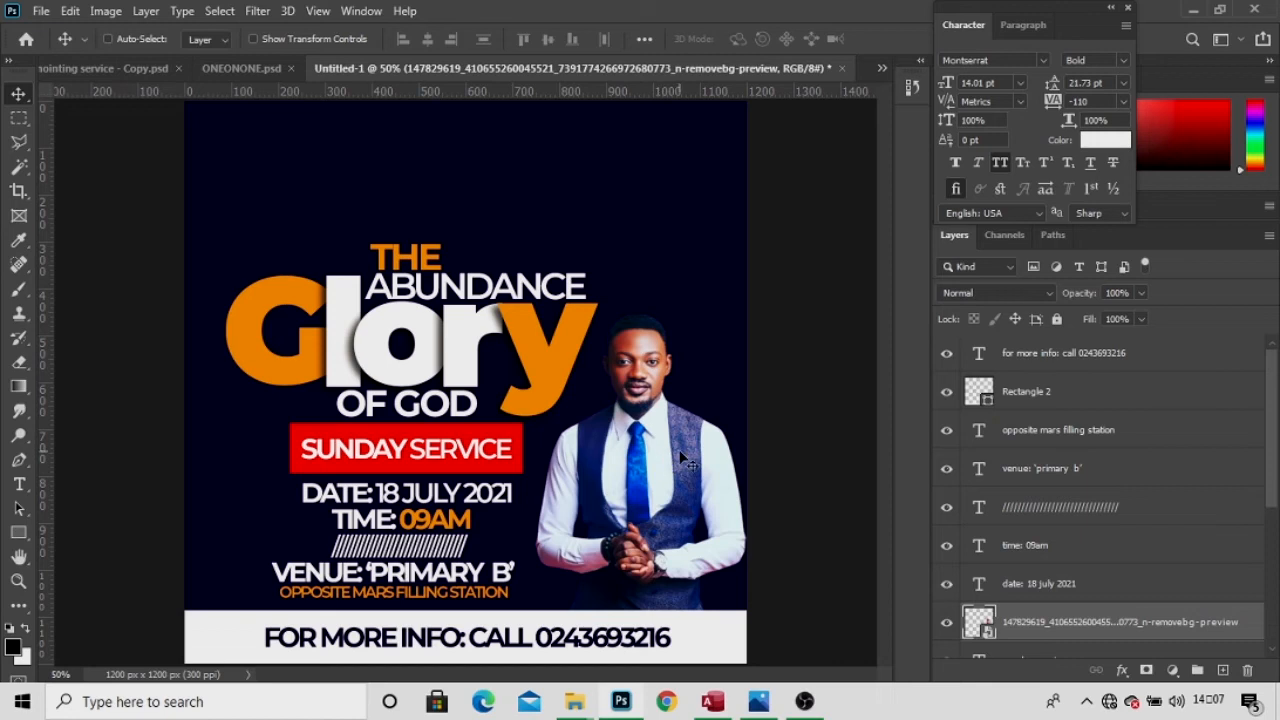
key(ctrl+t)
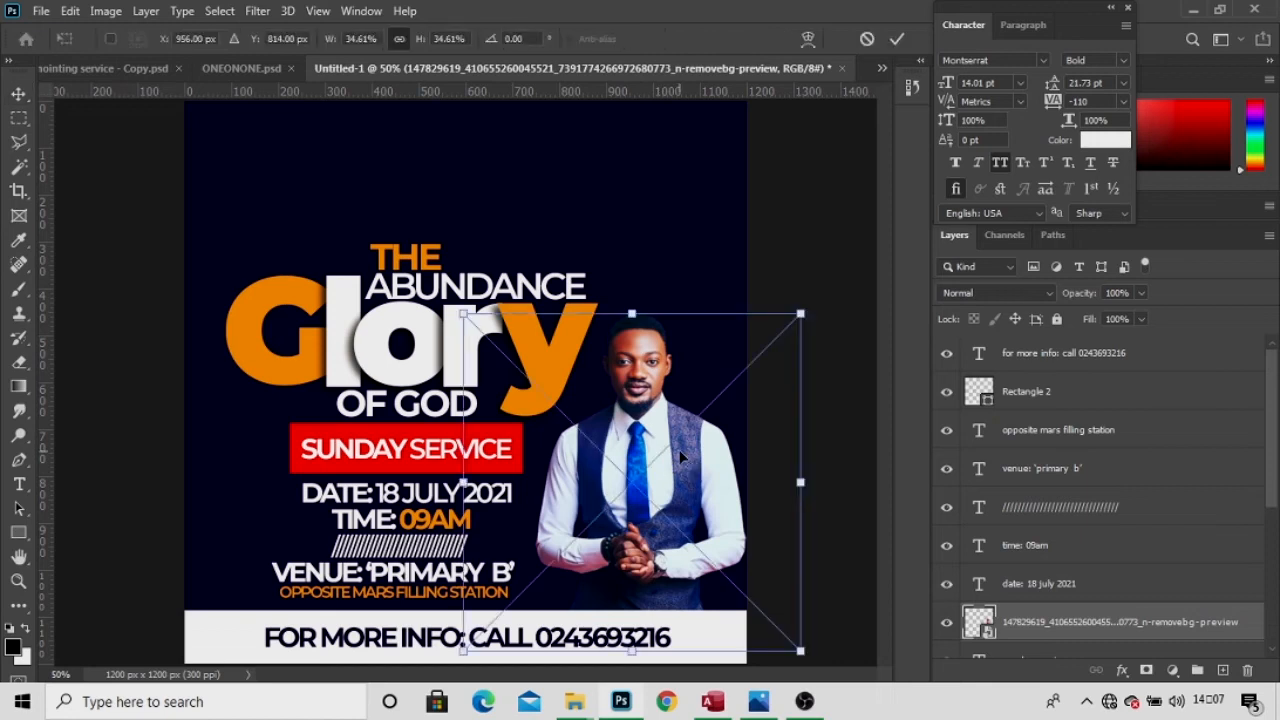
drag(421, 47, 426, 50)
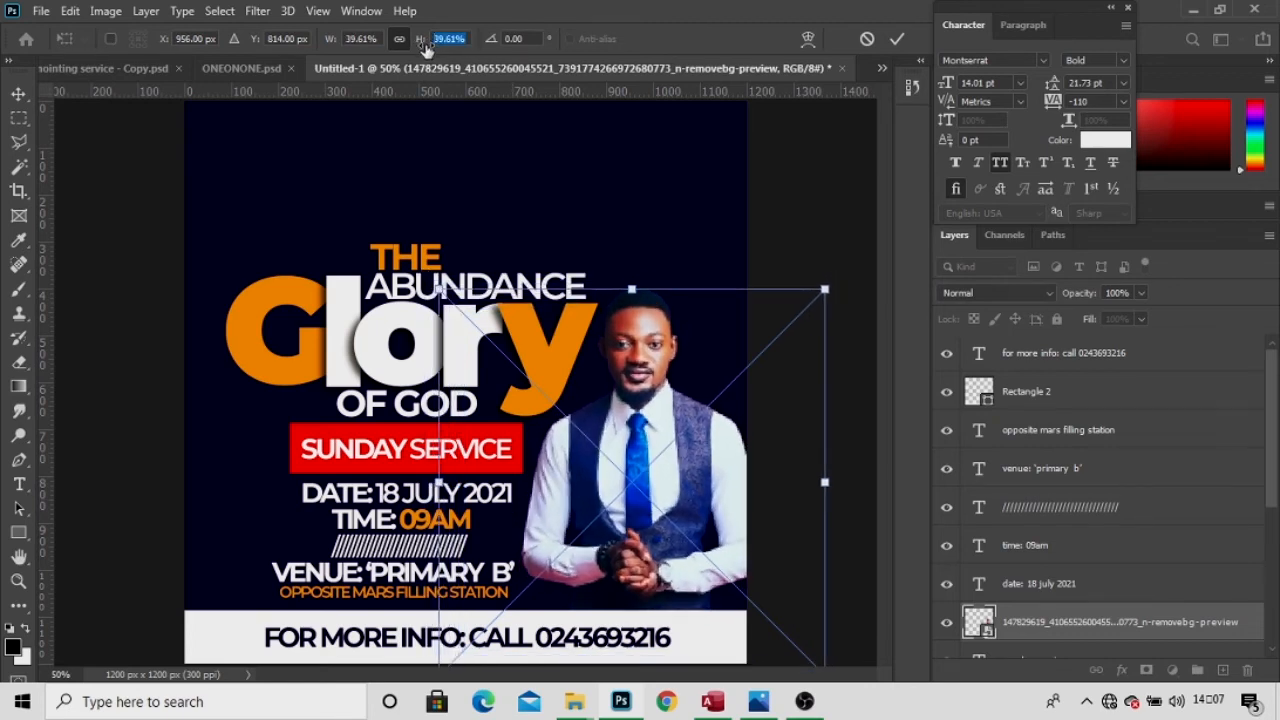
key(Return)
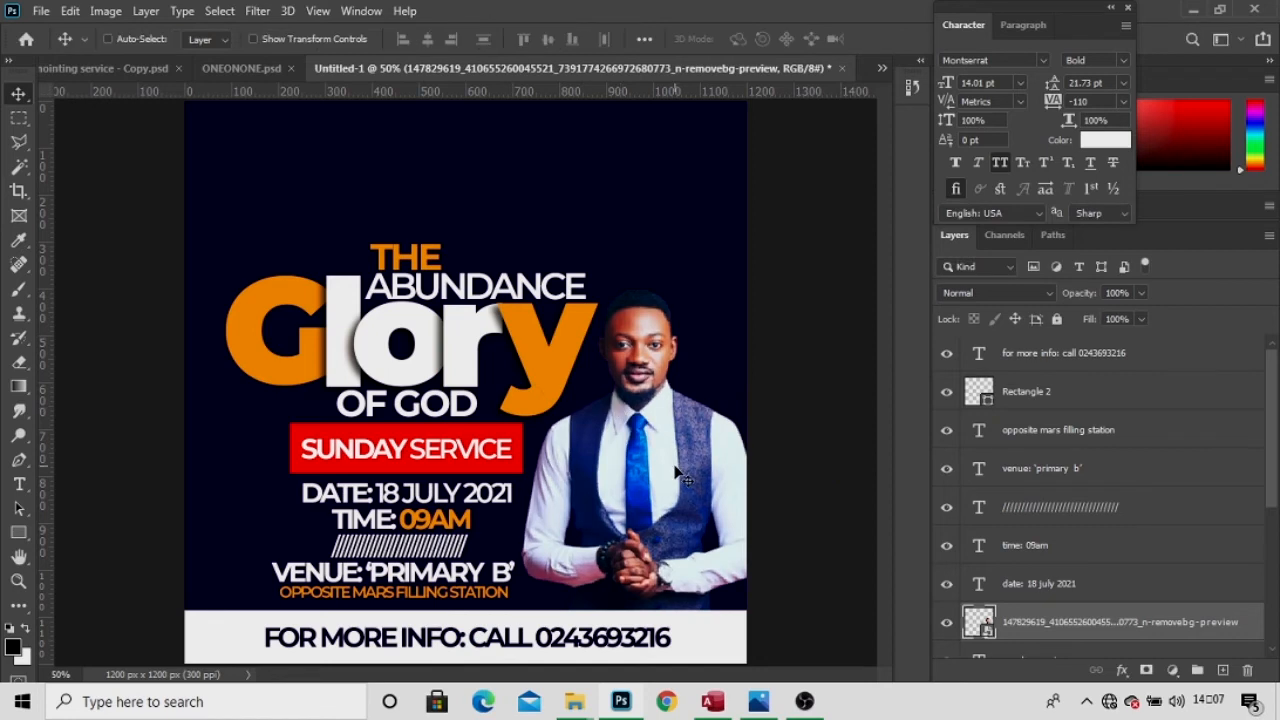
drag(675, 466, 675, 462)
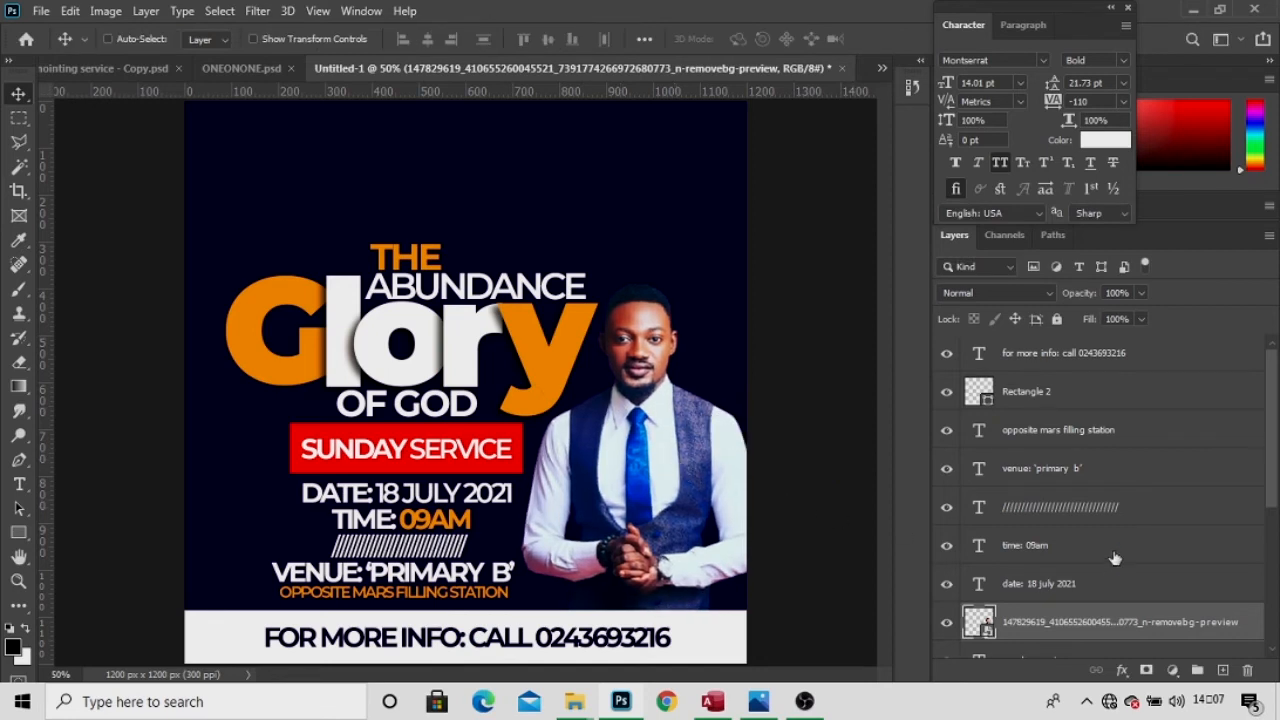
drag(1271, 493, 1270, 640)
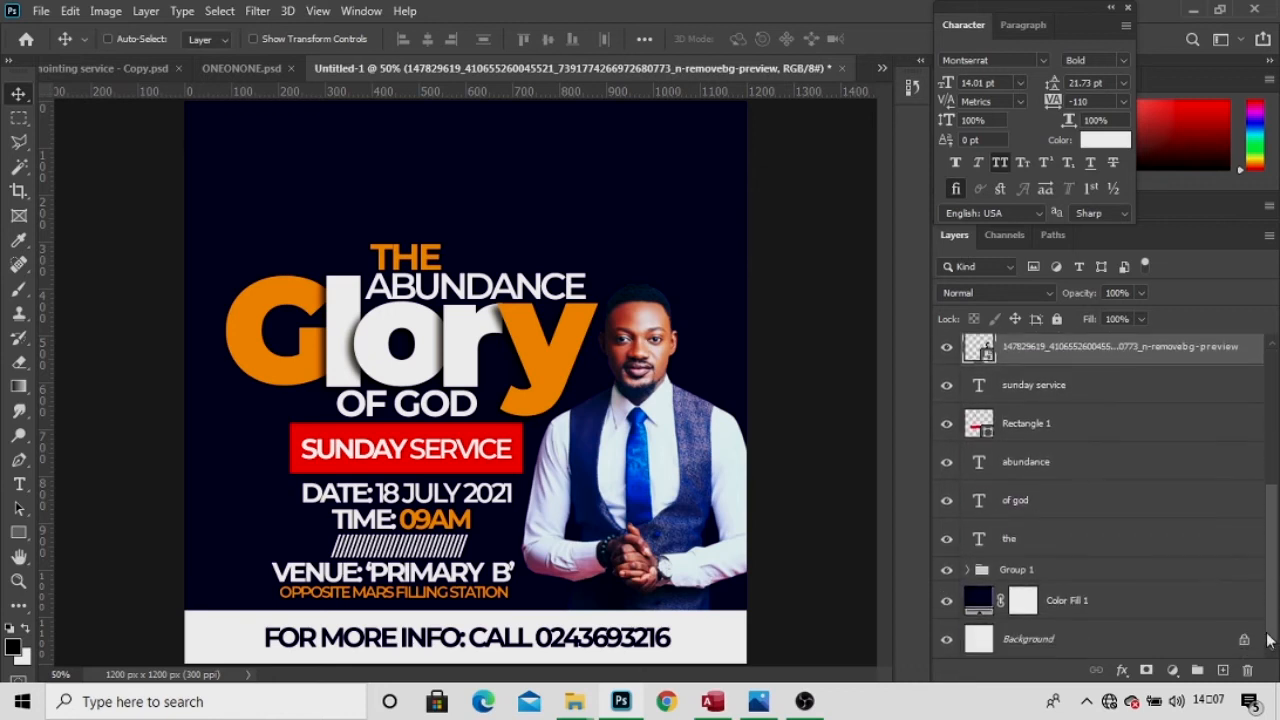
Place the mountain image from FRANK above Color Fill 1 at 41%, moved up behind the title.
click(1109, 607)
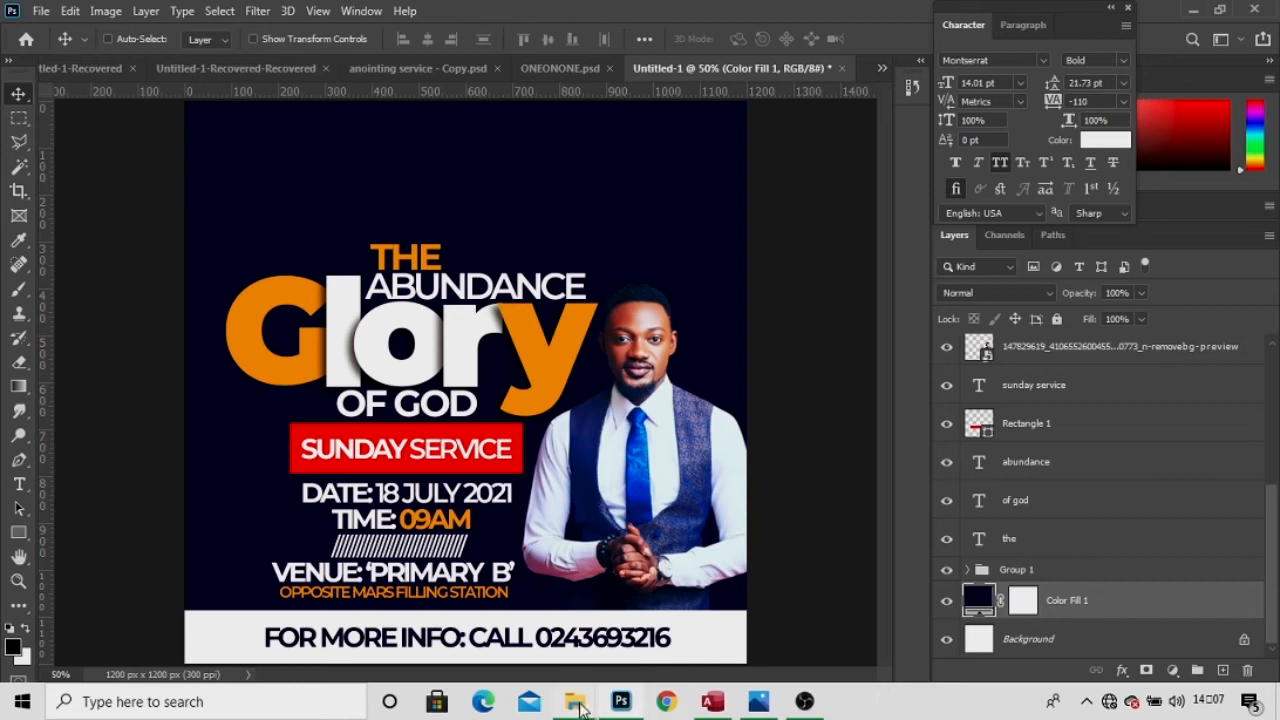
mouse_move(580, 707)
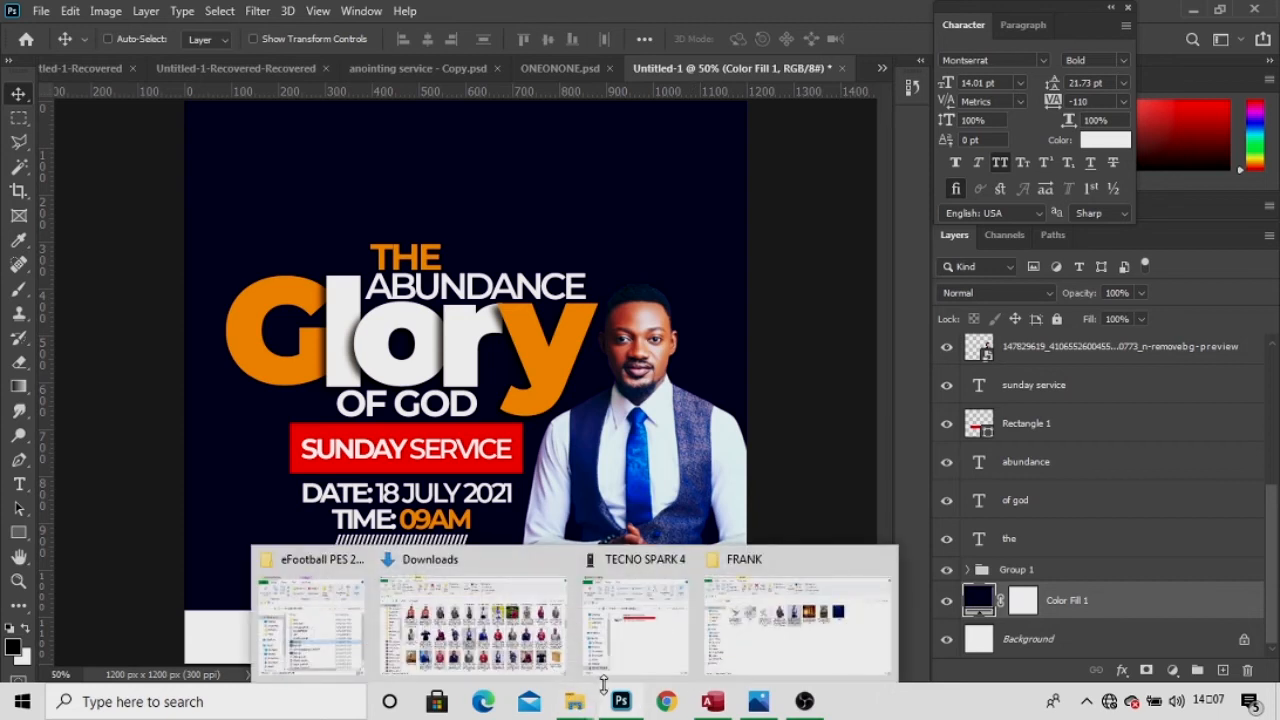
click(797, 612)
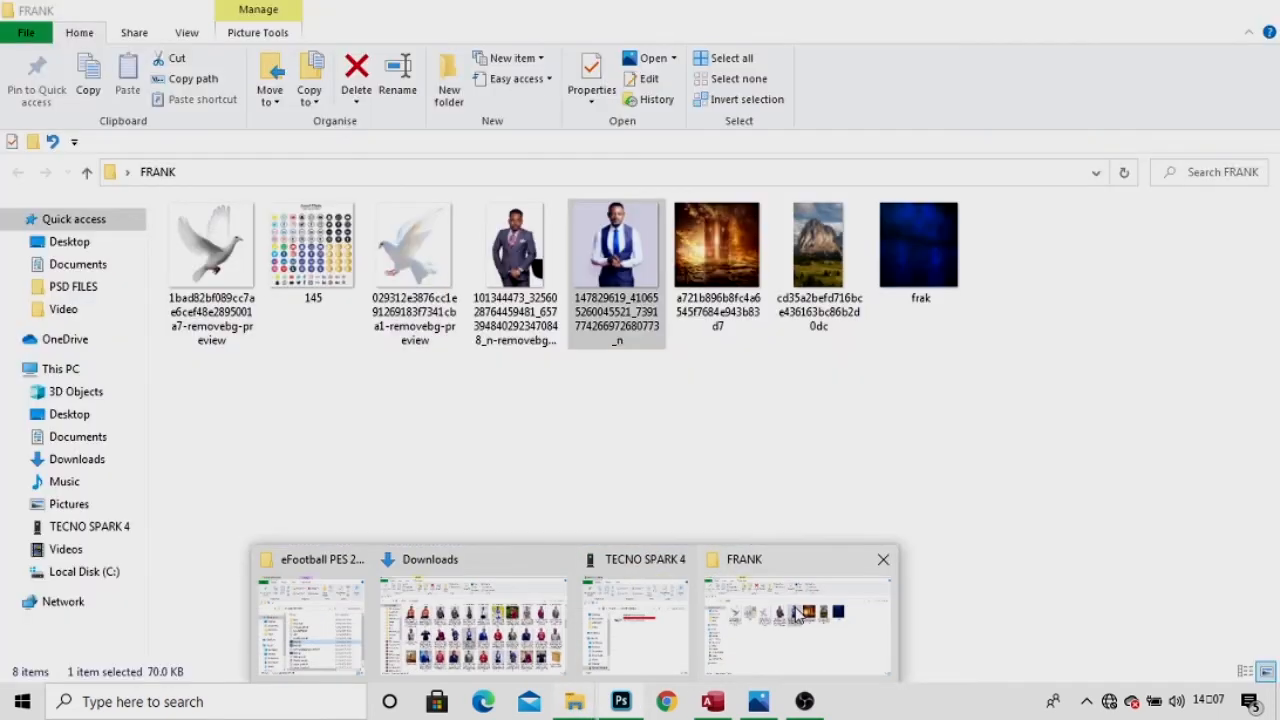
click(808, 266)
drag(623, 632, 468, 378)
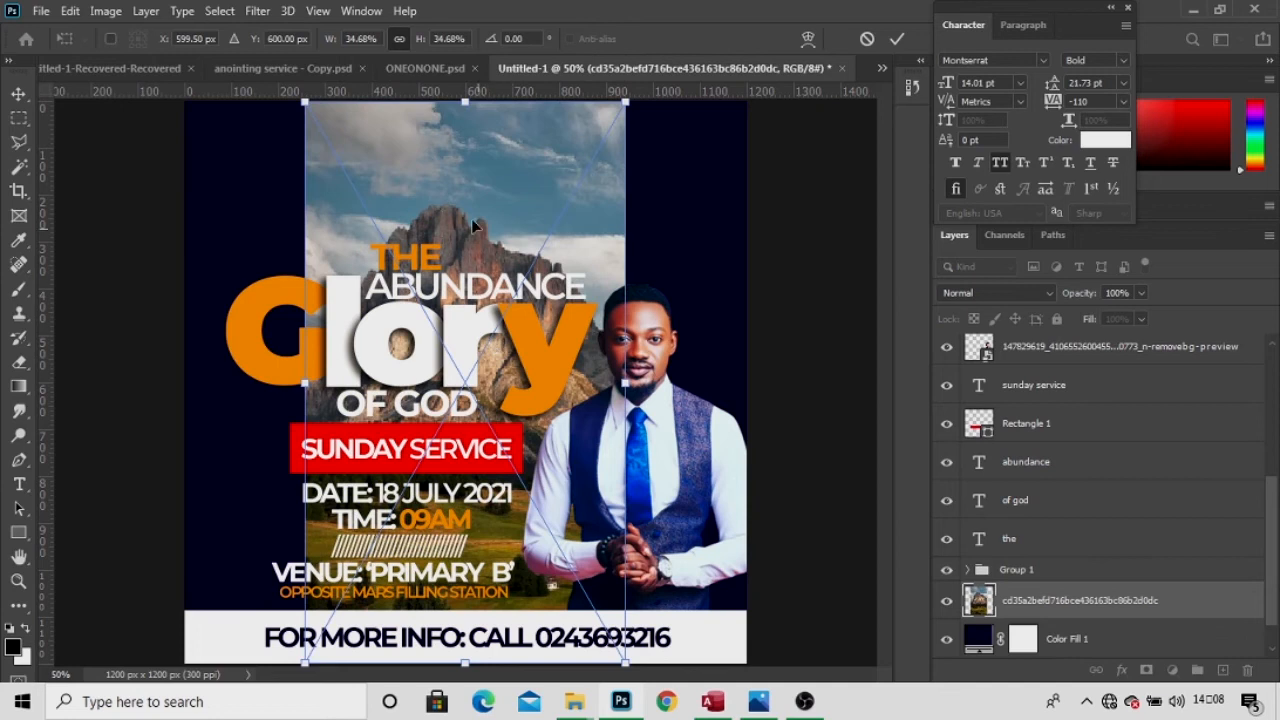
drag(419, 39, 422, 39)
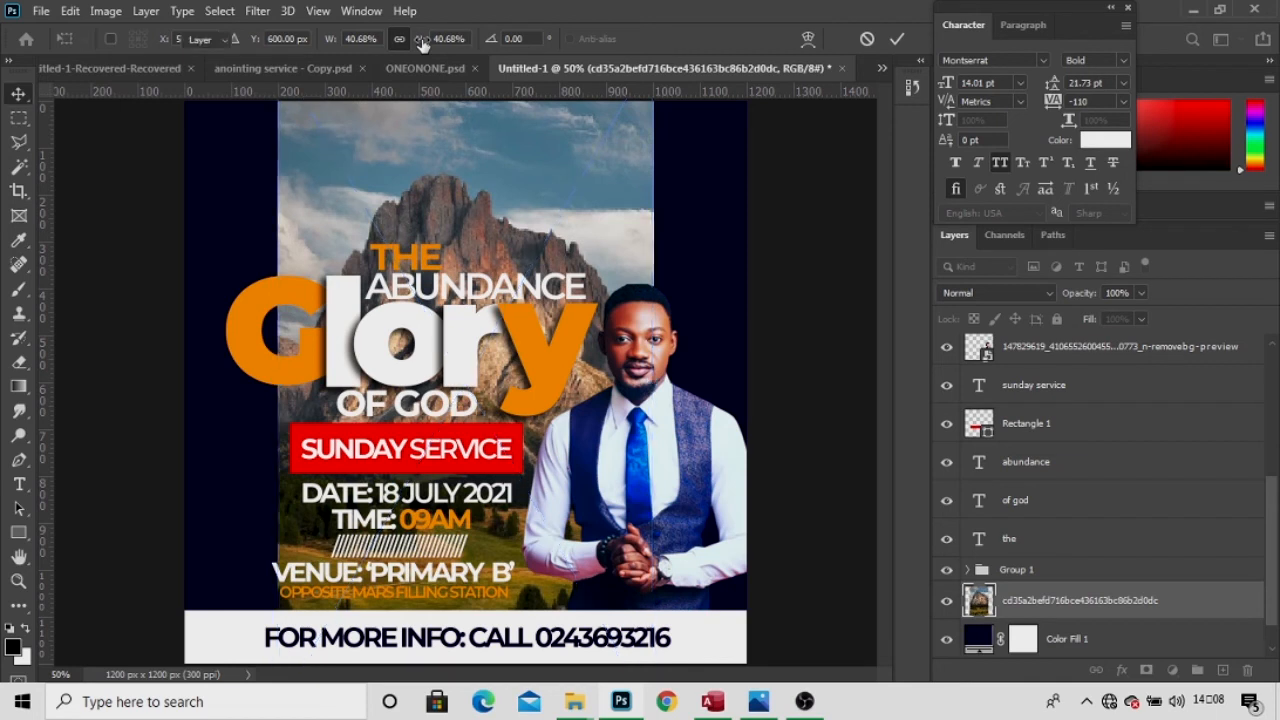
key(Return)
drag(415, 337, 415, 283)
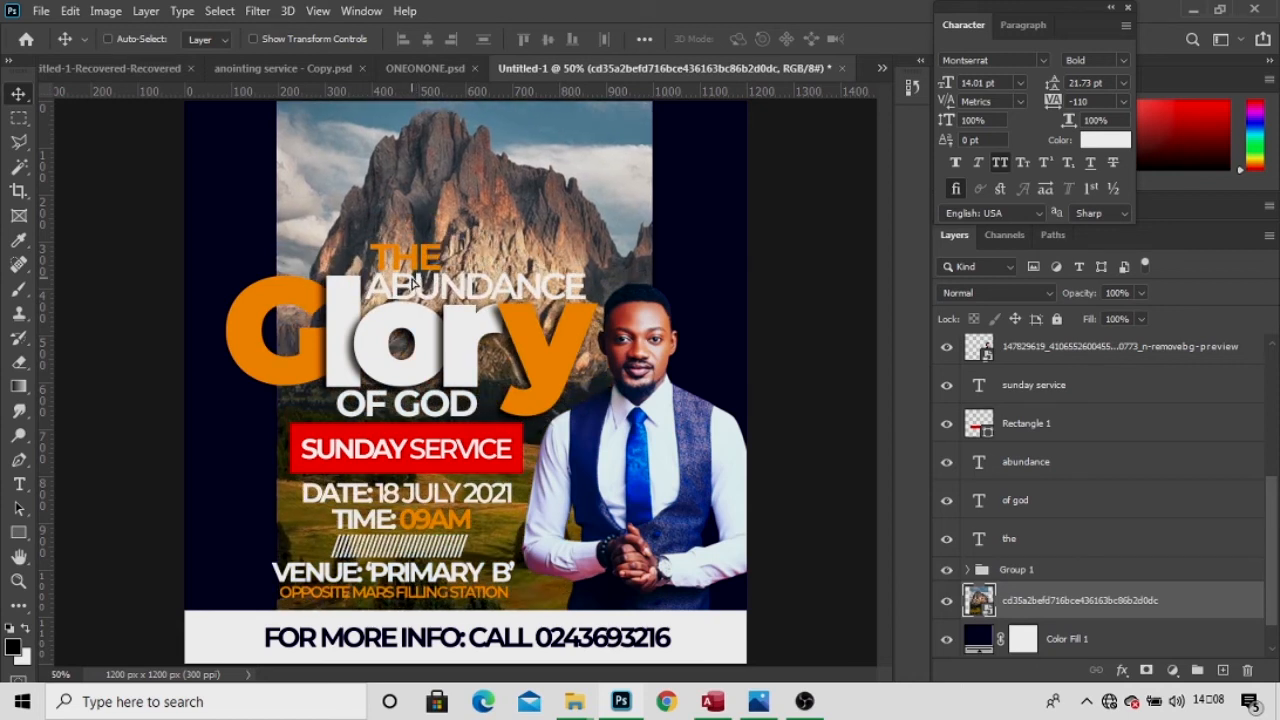
Set the mountain to Luminosity, add a layer mask, and gradient-fade it into the navy.
click(948, 292)
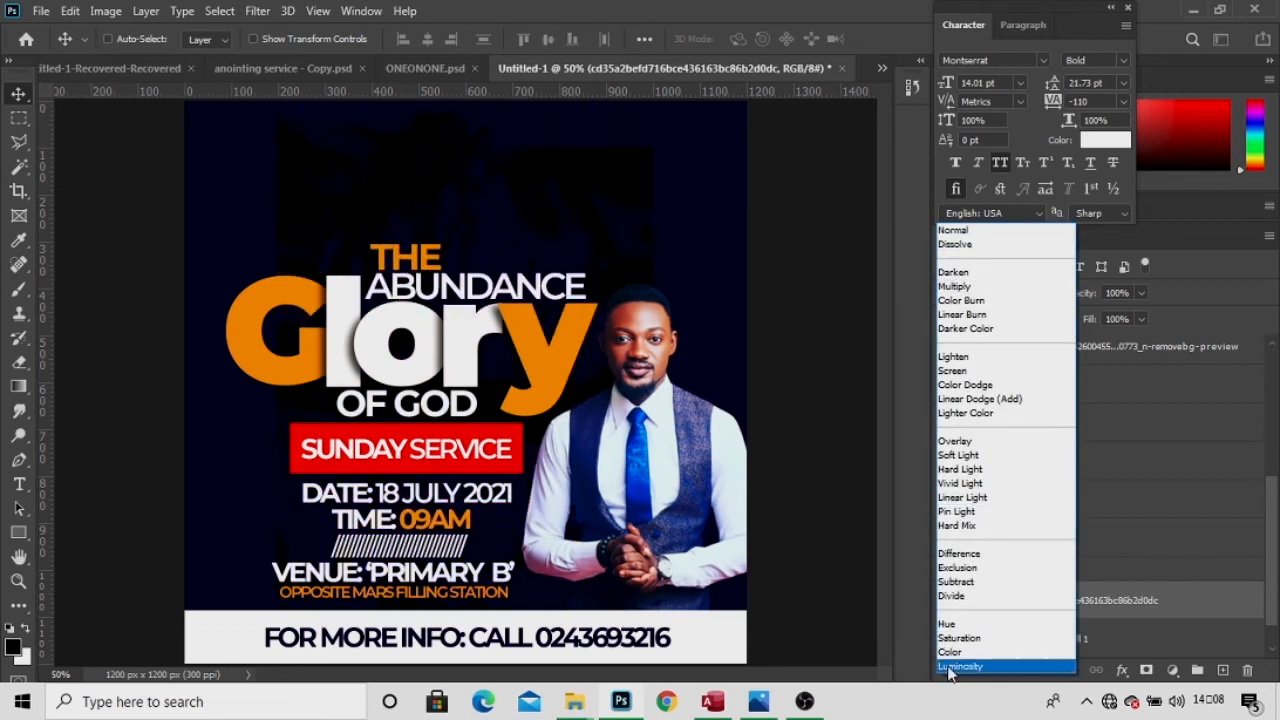
click(955, 666)
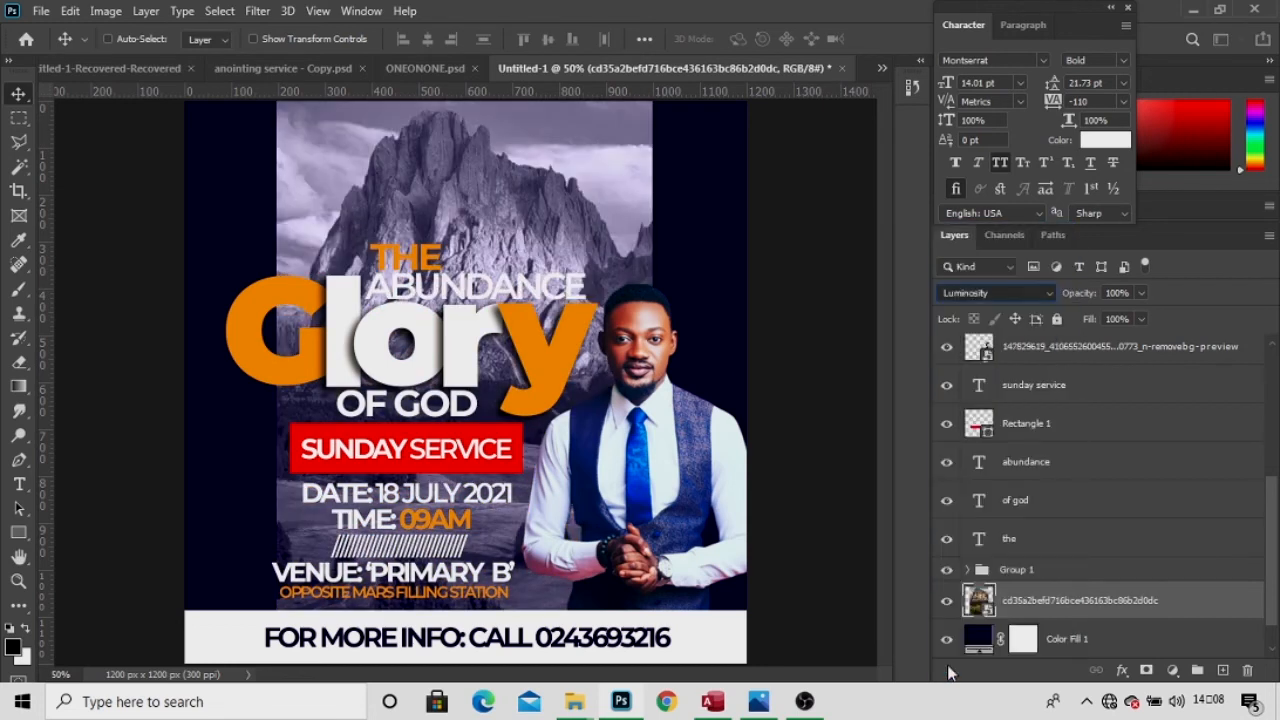
click(1145, 670)
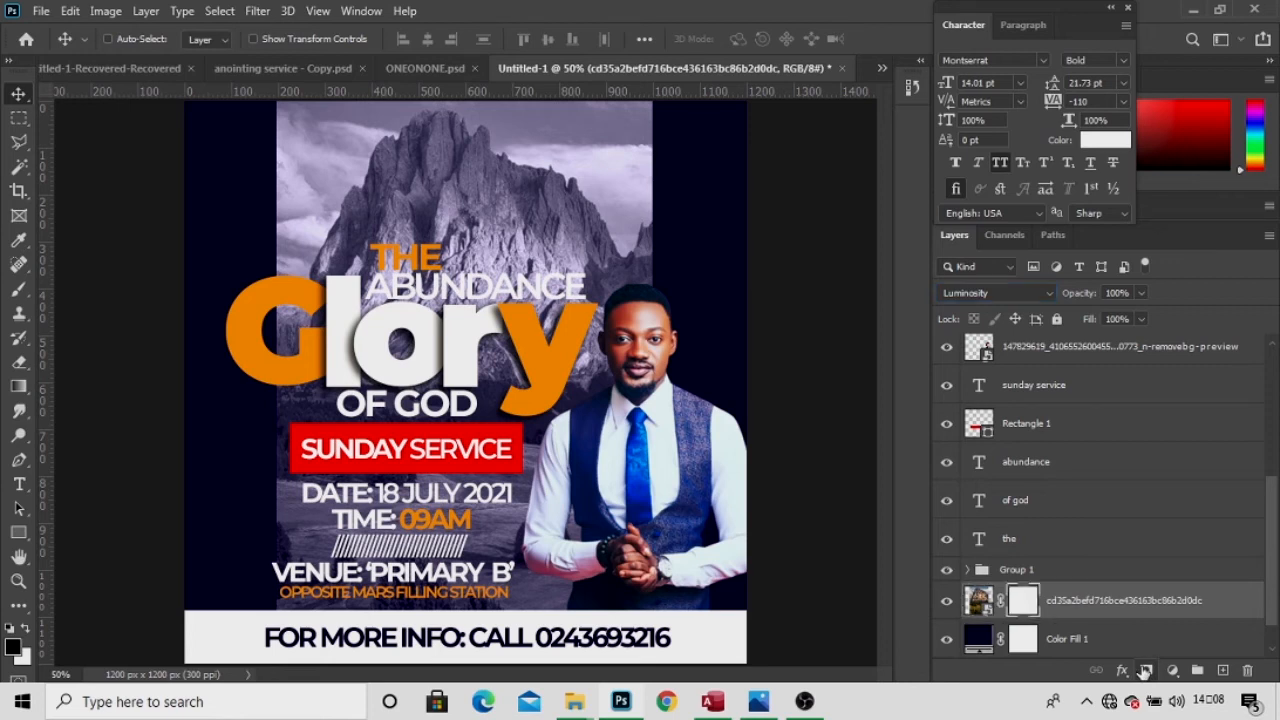
key(g)
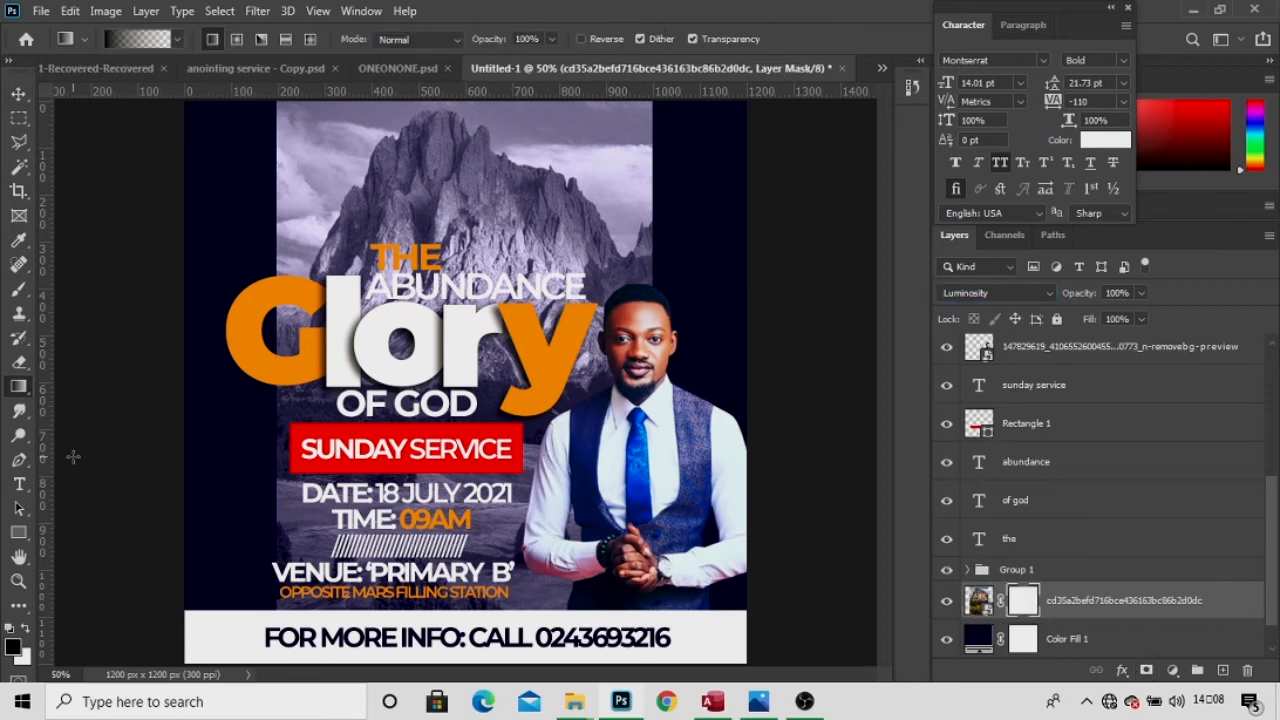
drag(453, 620, 448, 372)
drag(452, 635, 448, 340)
drag(472, 558, 455, 300)
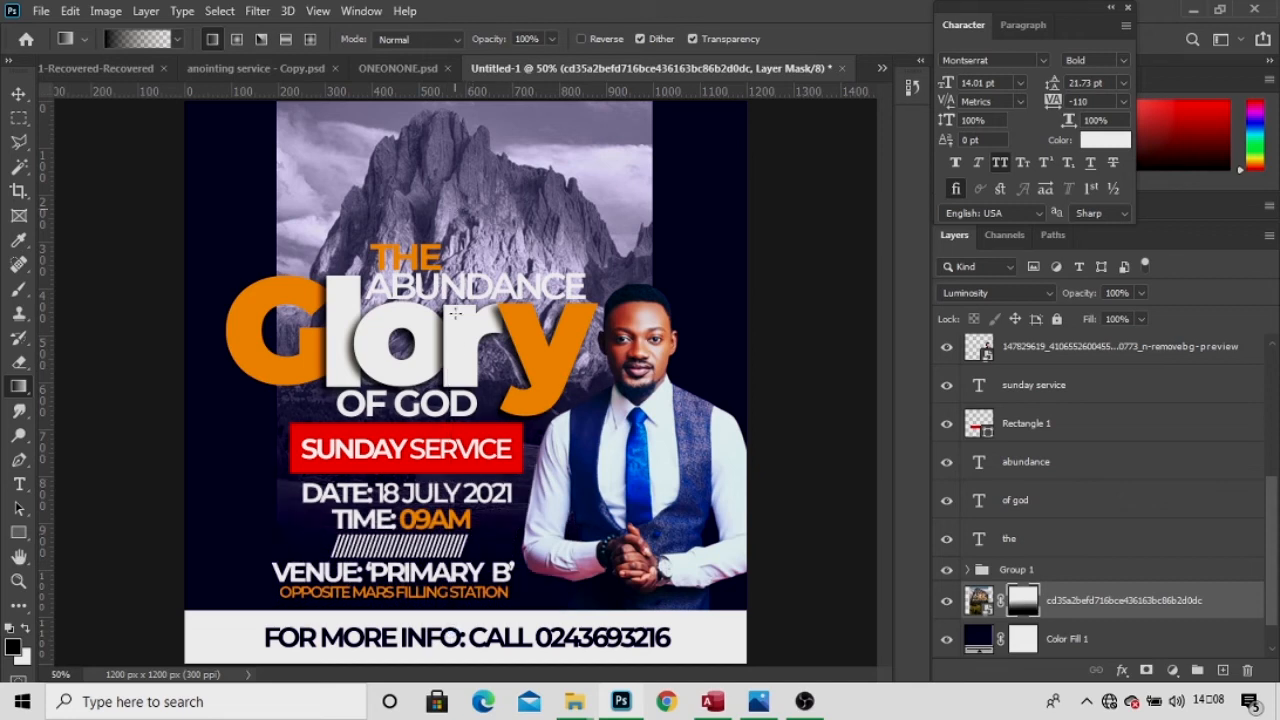
drag(461, 524, 471, 125)
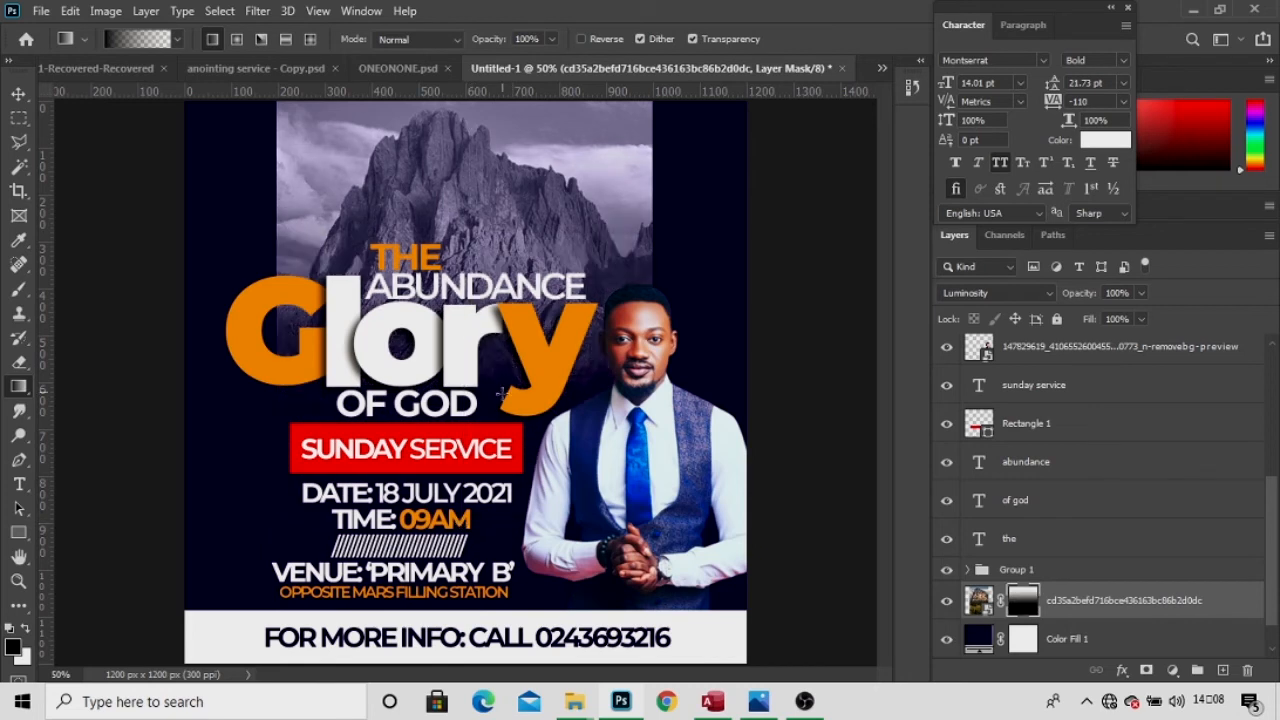
drag(458, 450, 461, 183)
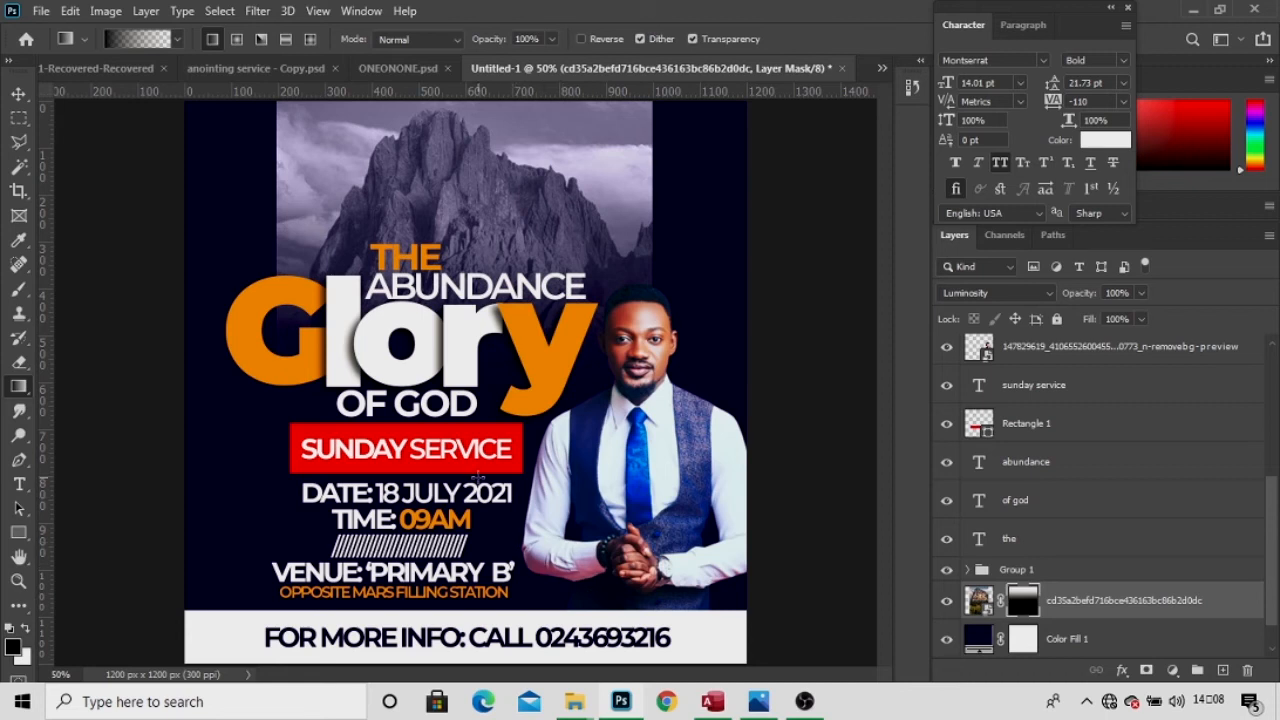
drag(452, 434, 479, 134)
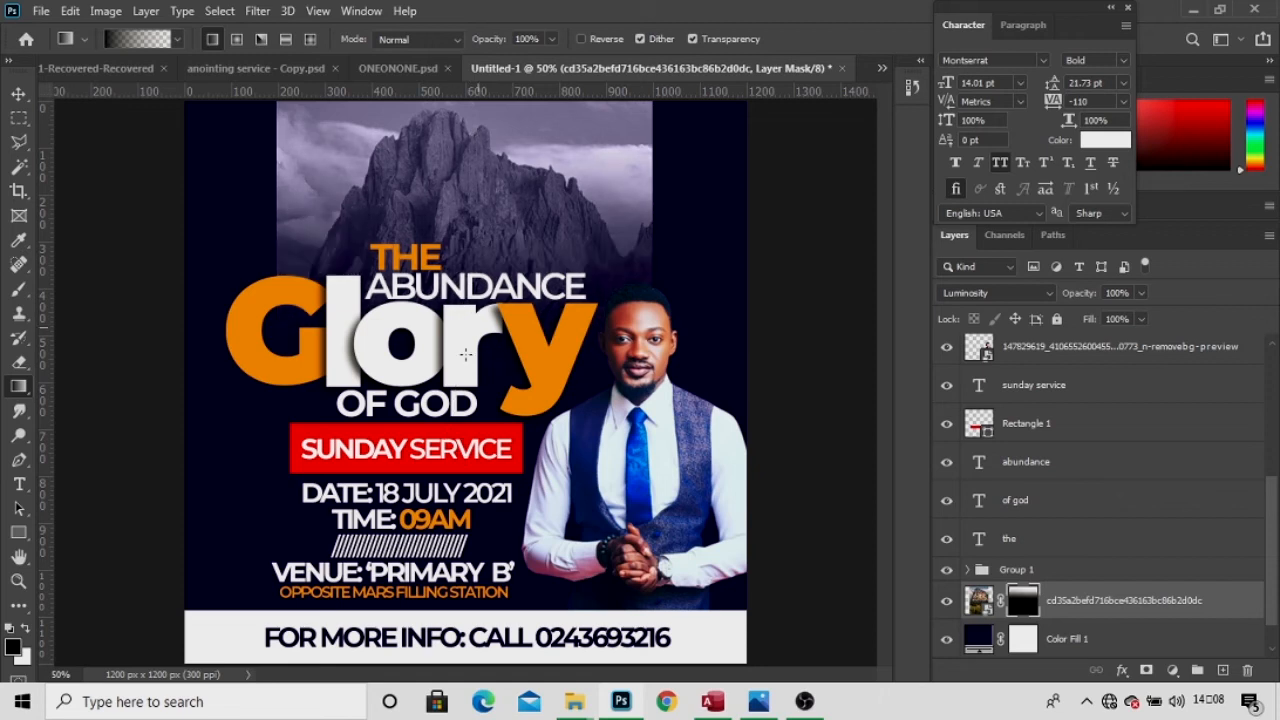
drag(408, 325, 416, 154)
click(20, 93)
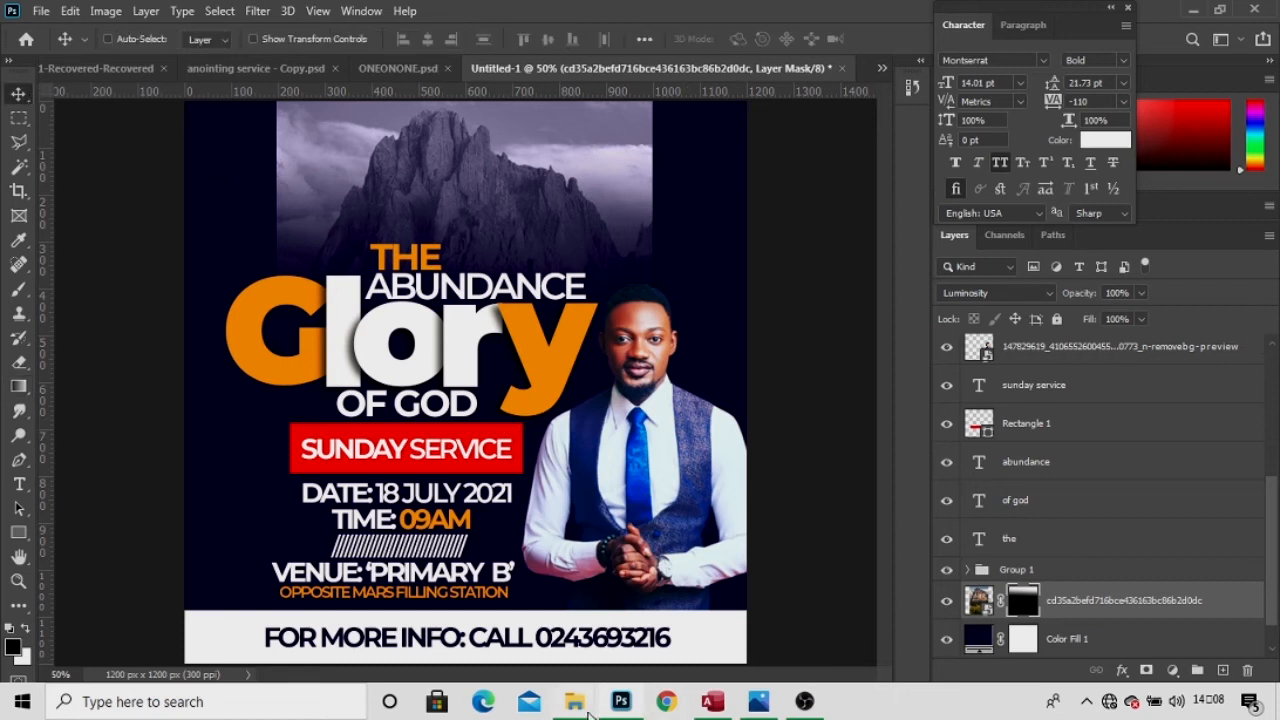
Place the fiery cloud image from FRANK below the mountain layer in Luminosity blend mode.
mouse_move(586, 712)
click(757, 625)
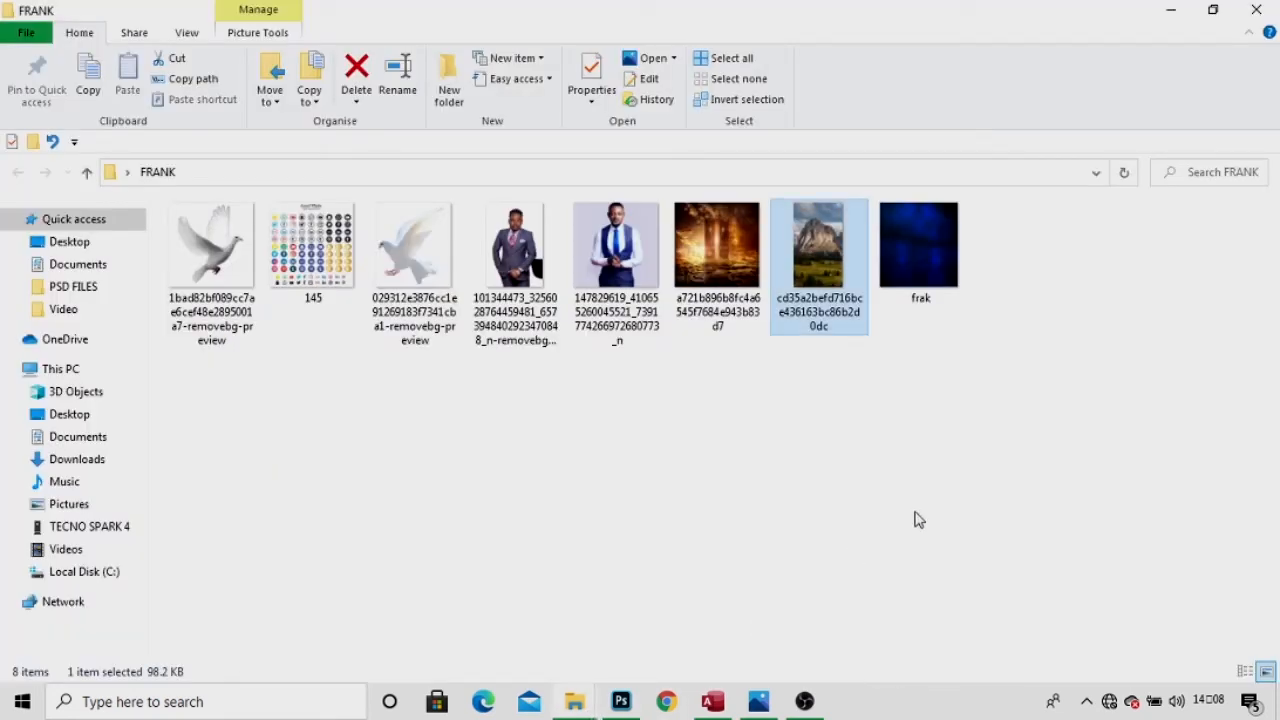
drag(712, 268, 460, 170)
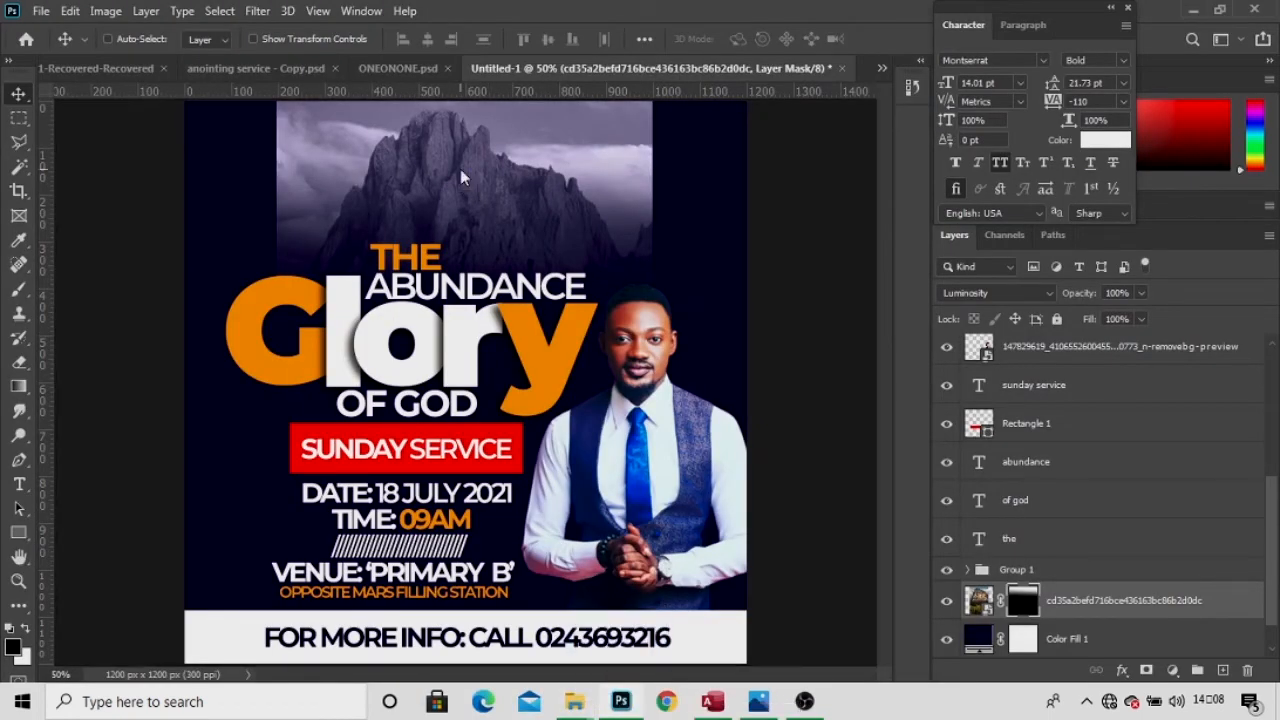
key(Return)
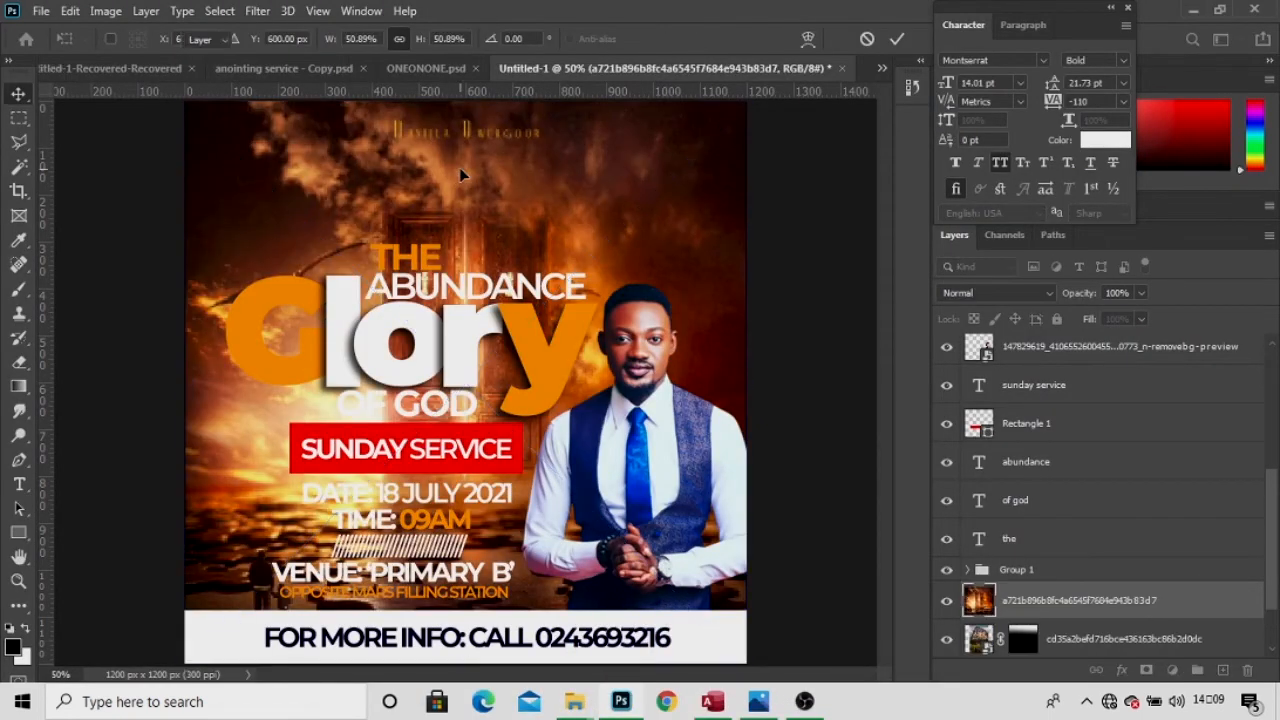
drag(1057, 600, 1045, 568)
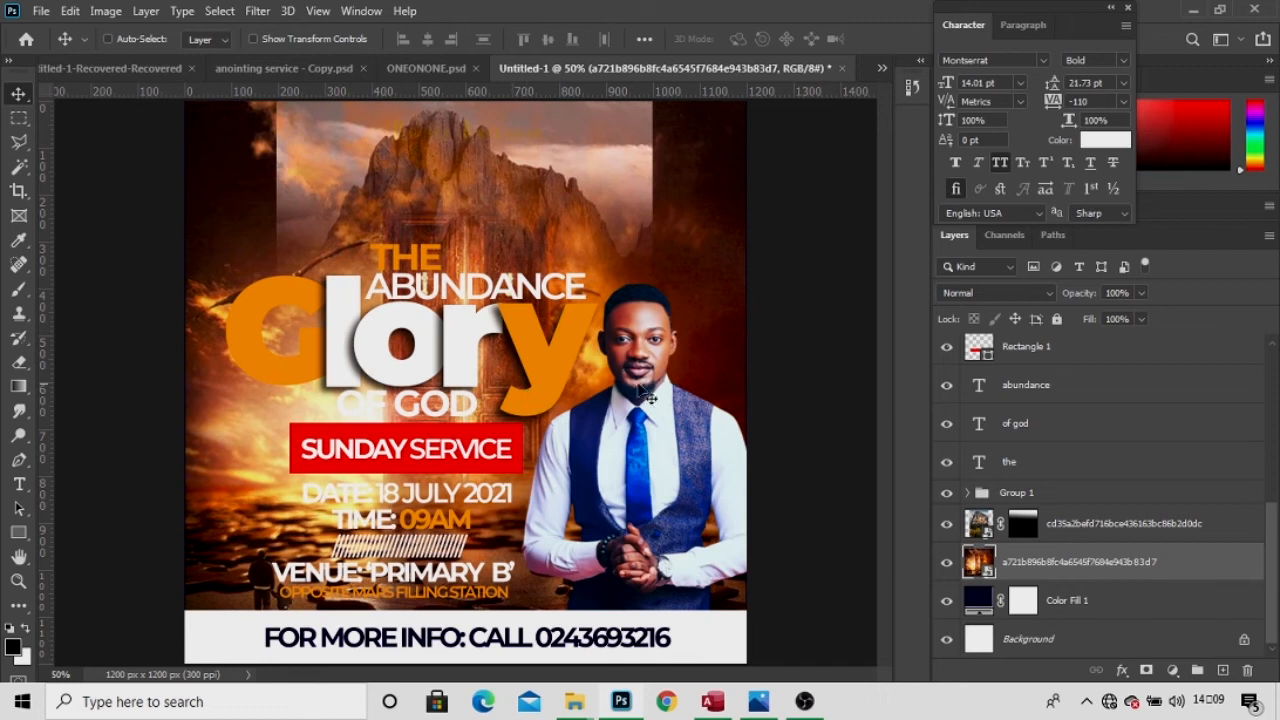
click(993, 293)
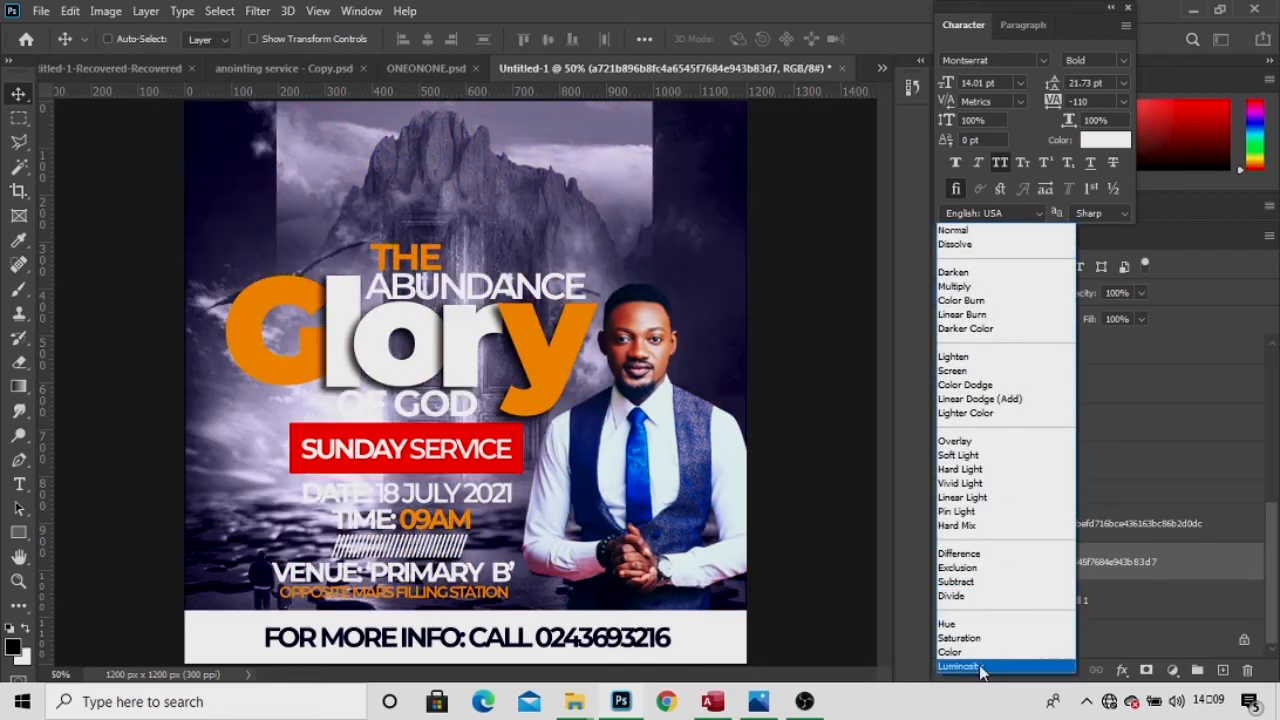
click(981, 667)
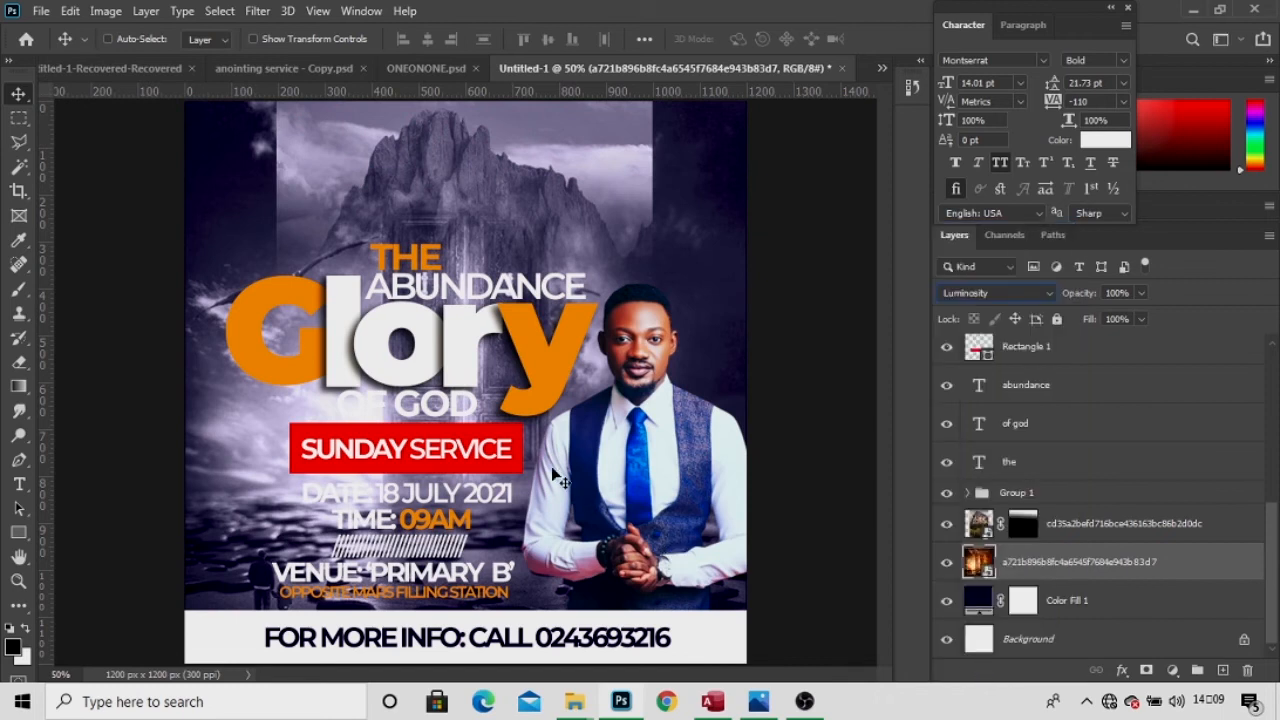
Add a mask to the cloud layer and gradient-fade it out of the lower poster.
click(1147, 671)
key(g)
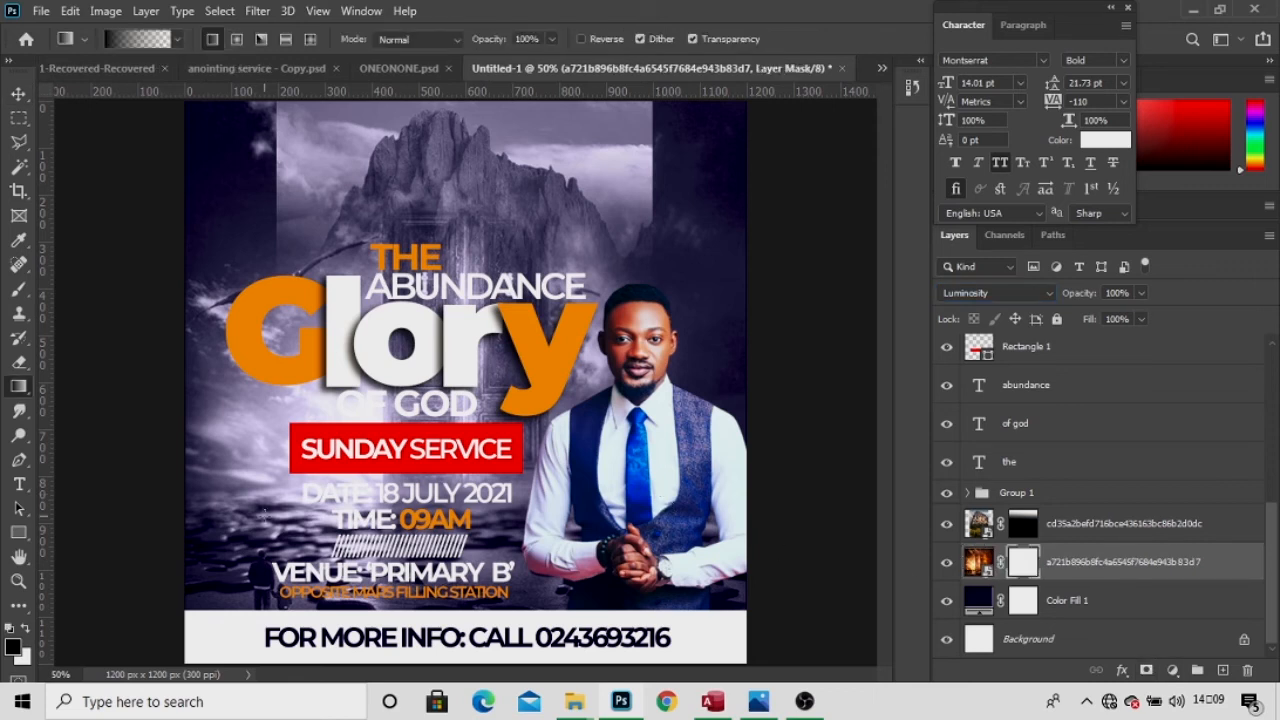
drag(440, 623, 474, 290)
mouse_move(476, 610)
mouse_down()
mouse_move(494, 458)
mouse_move(490, 222)
mouse_up()
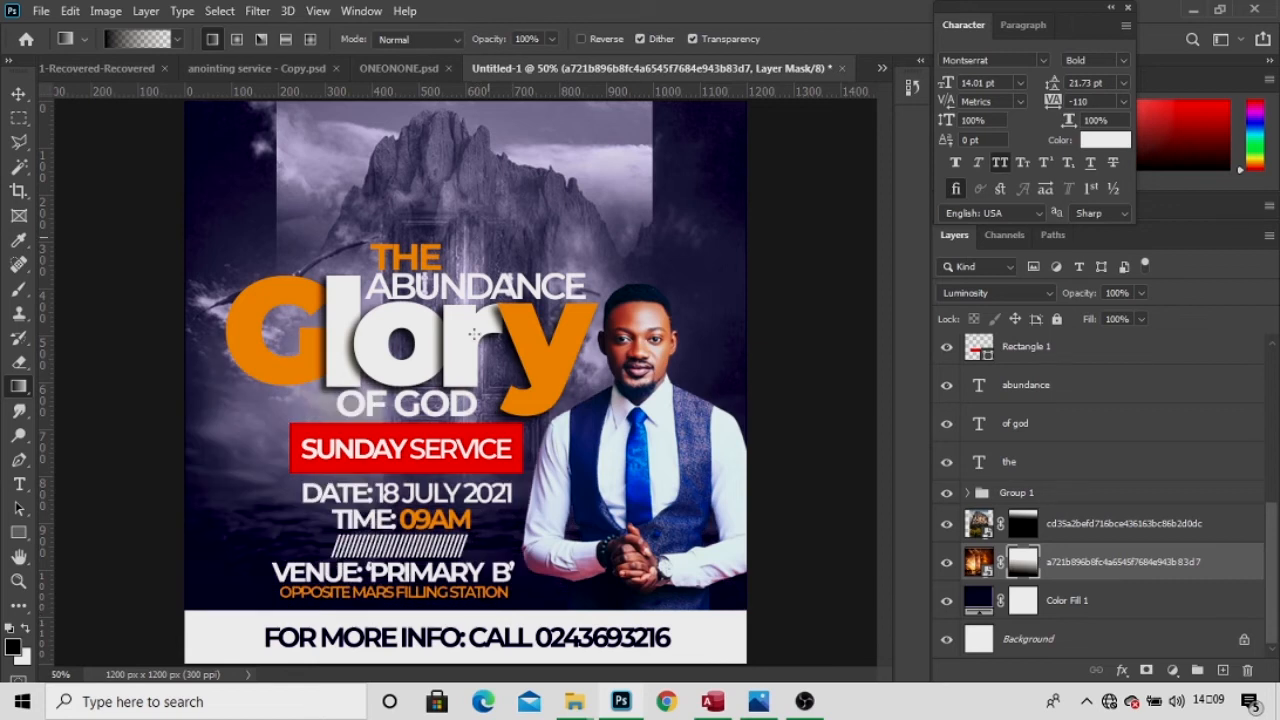
drag(476, 588, 456, 305)
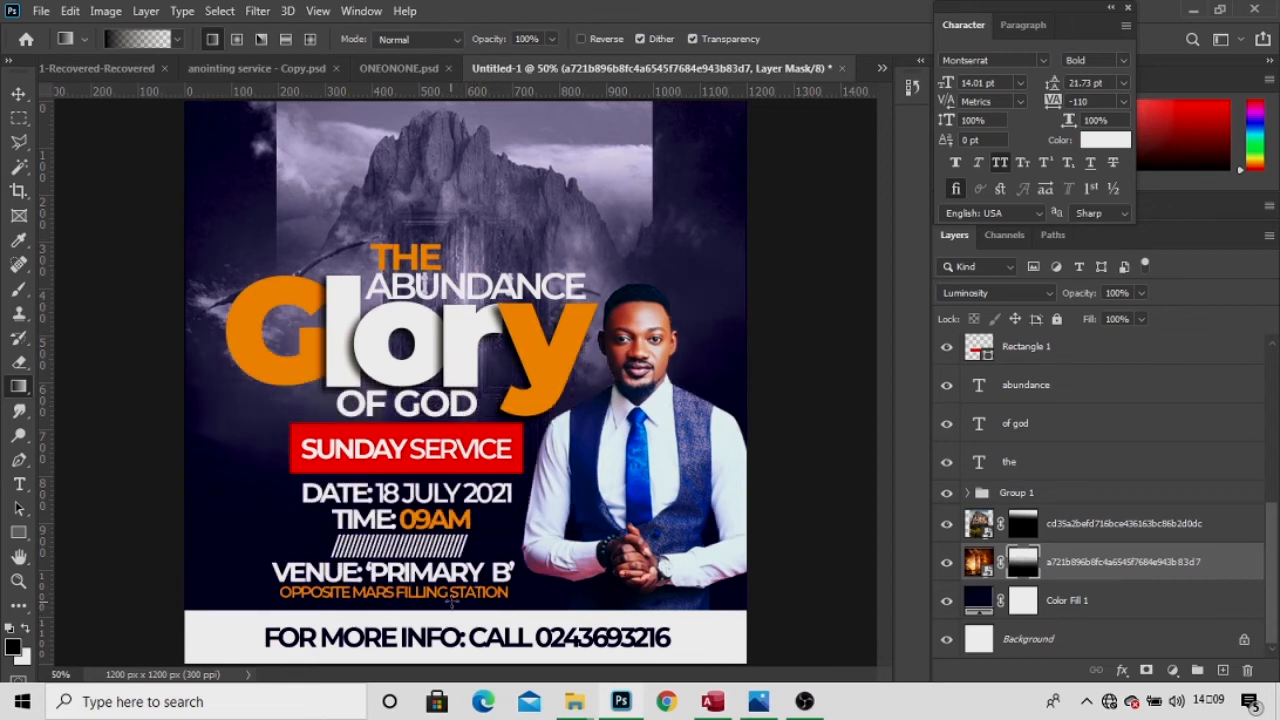
drag(454, 561, 464, 270)
drag(437, 443, 436, 236)
drag(478, 398, 462, 190)
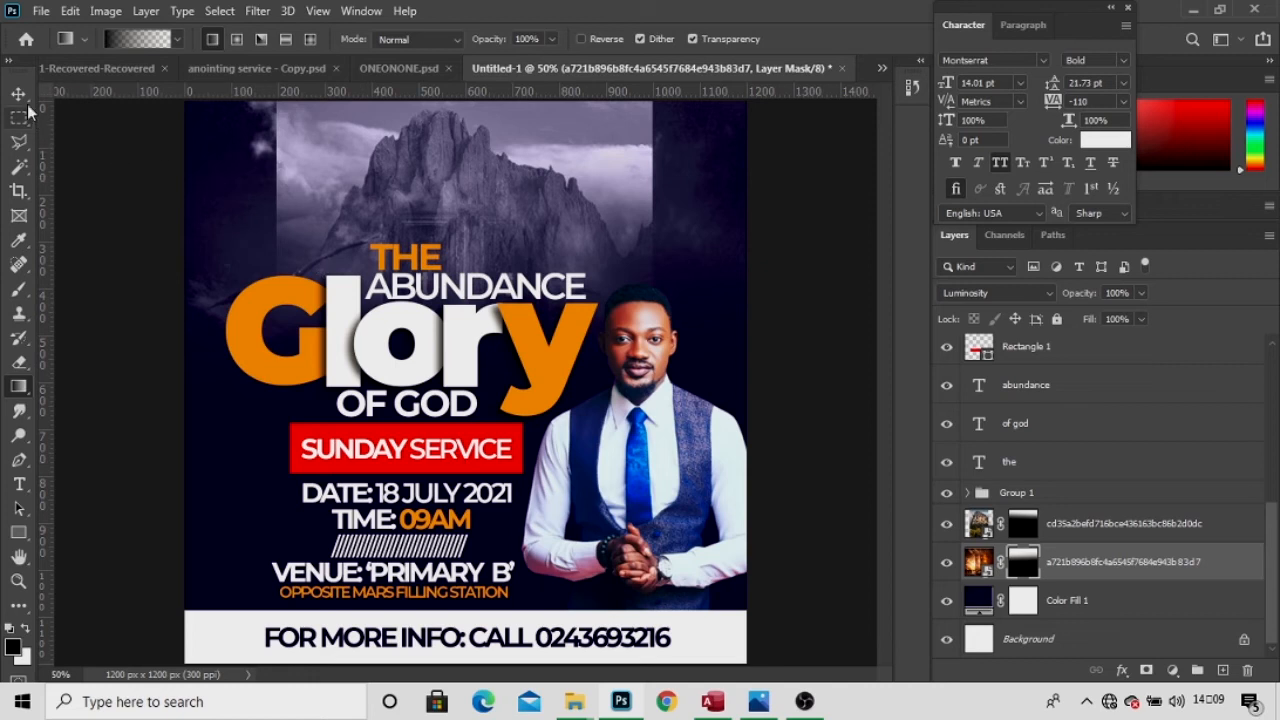
drag(504, 443, 515, 170)
click(22, 94)
Brush the cloud texture out over the mountain and around the man's head.
key(b)
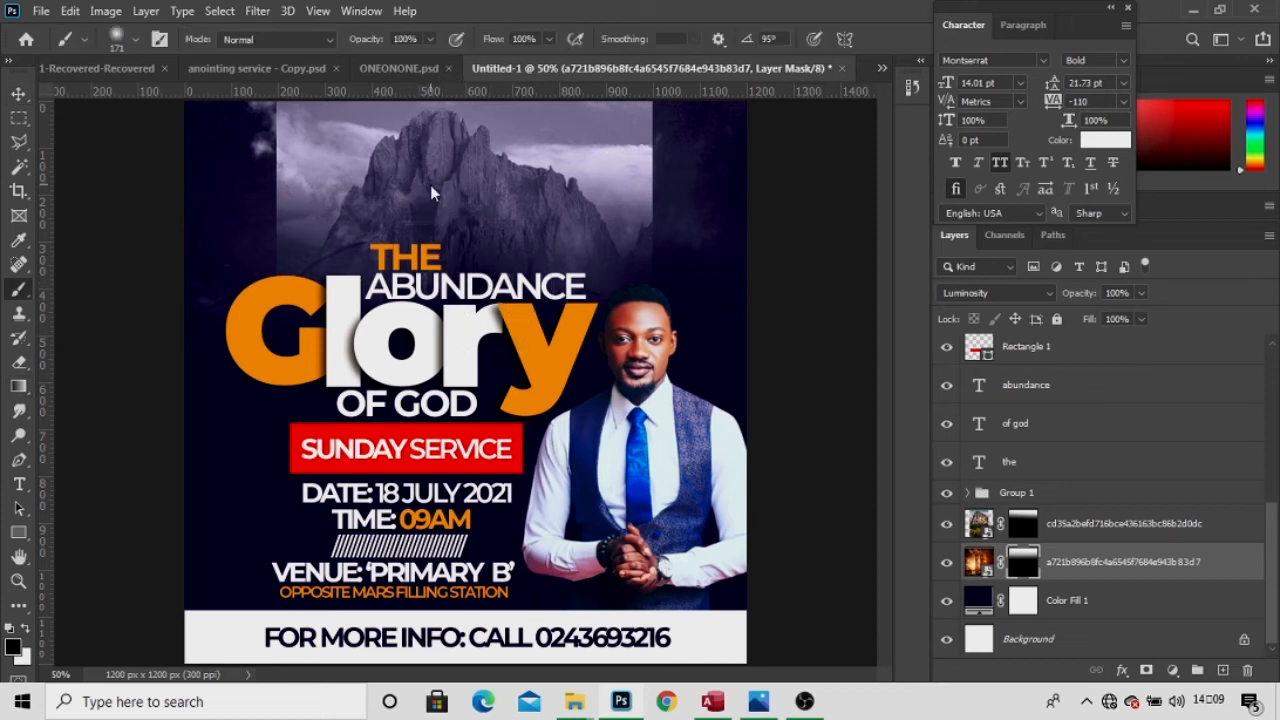
mouse_move(397, 280)
mouse_down()
mouse_move(350, 119)
mouse_move(407, 297)
mouse_move(473, 213)
mouse_move(480, 161)
mouse_move(465, 103)
mouse_move(525, 265)
mouse_move(532, 168)
mouse_move(495, 270)
mouse_move(418, 328)
mouse_move(382, 264)
mouse_move(368, 265)
mouse_move(352, 290)
mouse_move(362, 272)
mouse_move(427, 247)
mouse_move(475, 272)
mouse_move(450, 305)
mouse_move(290, 271)
mouse_up()
mouse_move(605, 305)
mouse_down()
mouse_move(588, 248)
mouse_move(560, 318)
mouse_move(522, 280)
mouse_move(324, 257)
mouse_move(255, 265)
mouse_up()
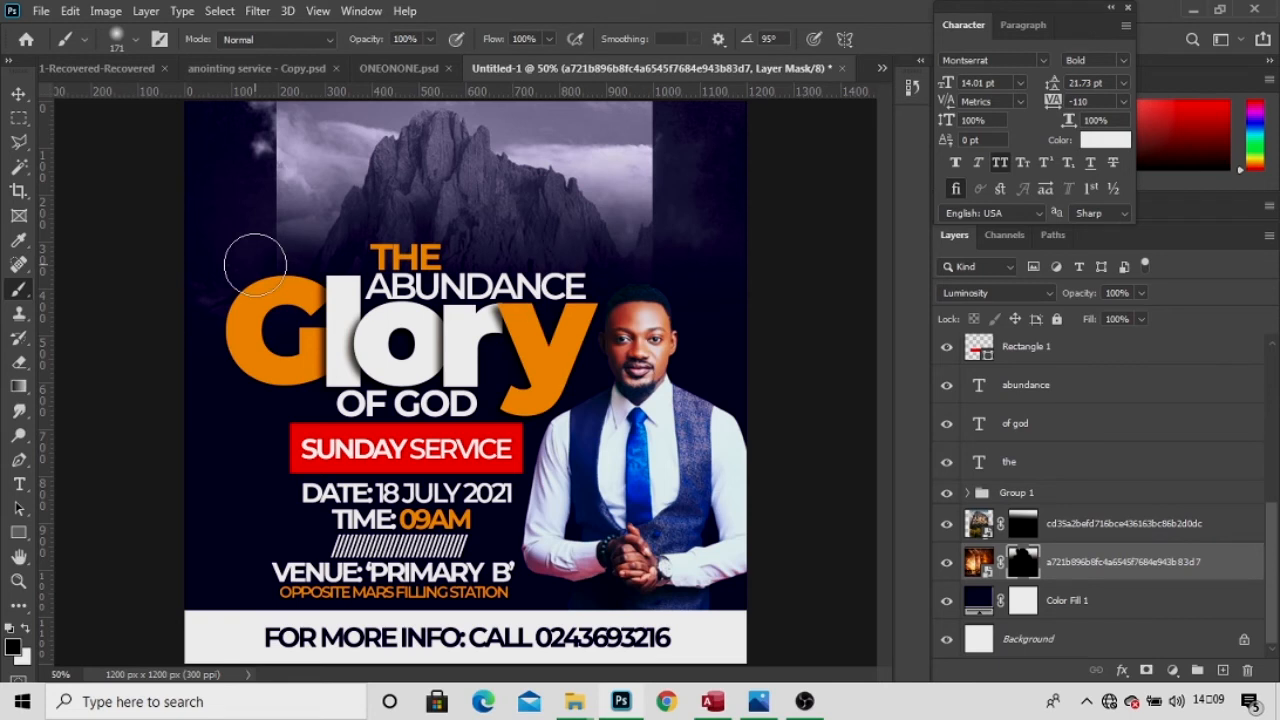
click(17, 94)
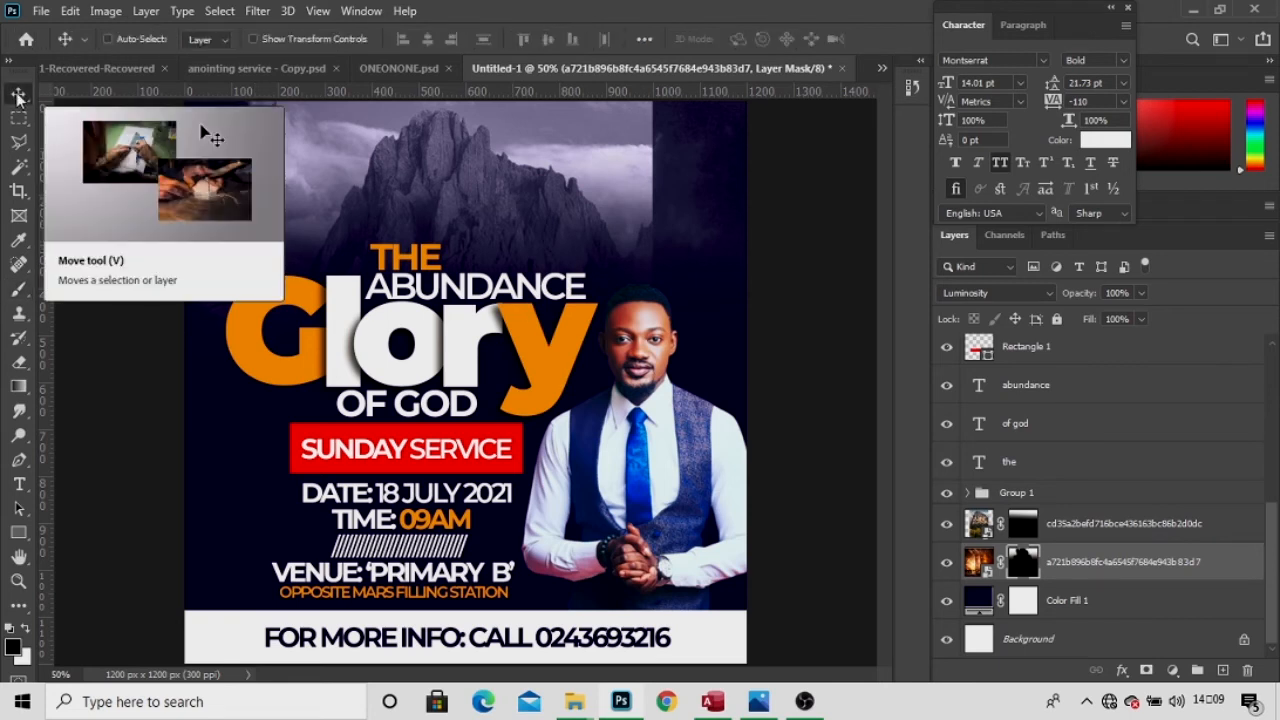
key(t)
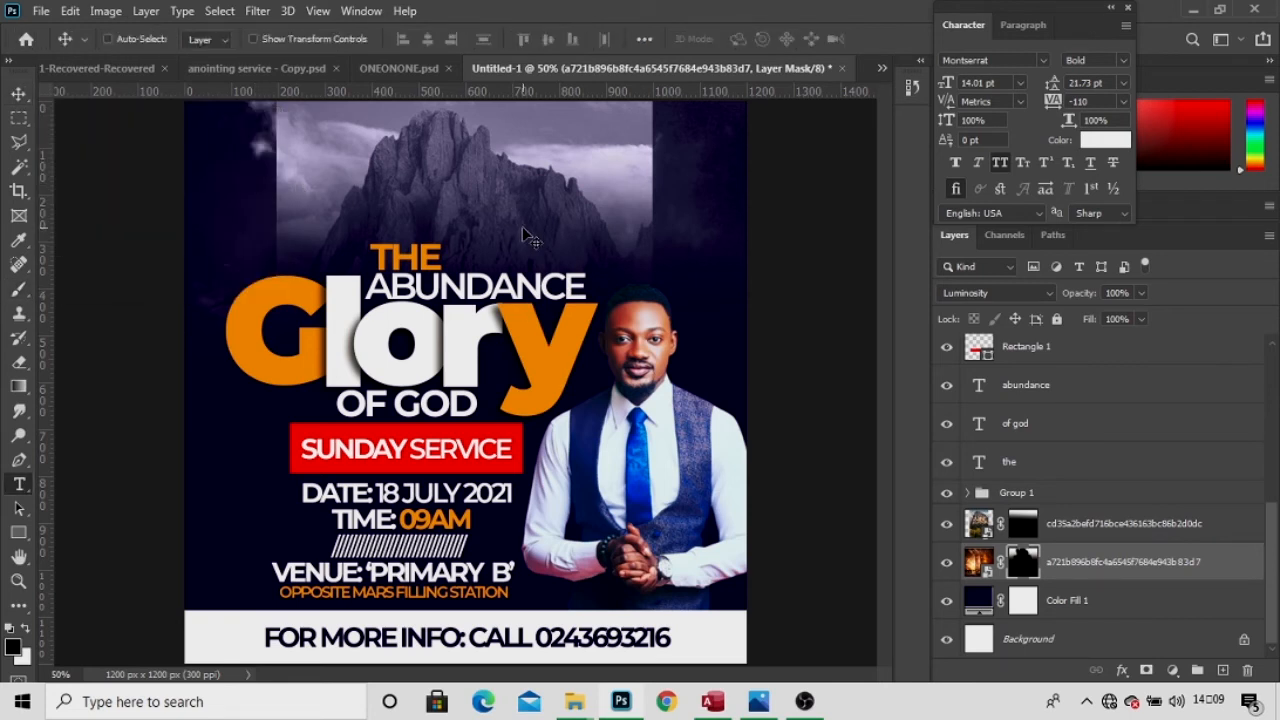
Type the white HOUSEOF LIBERTY heading above the mountain image.
click(362, 149)
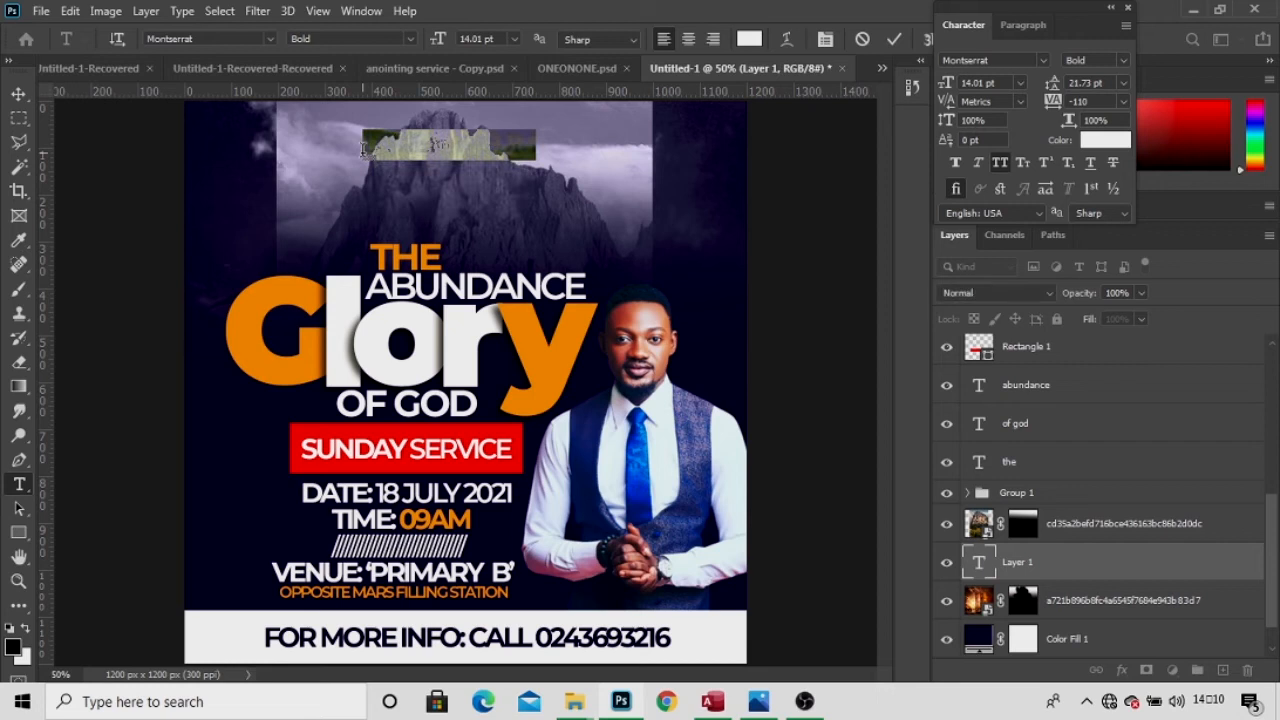
click(362, 149)
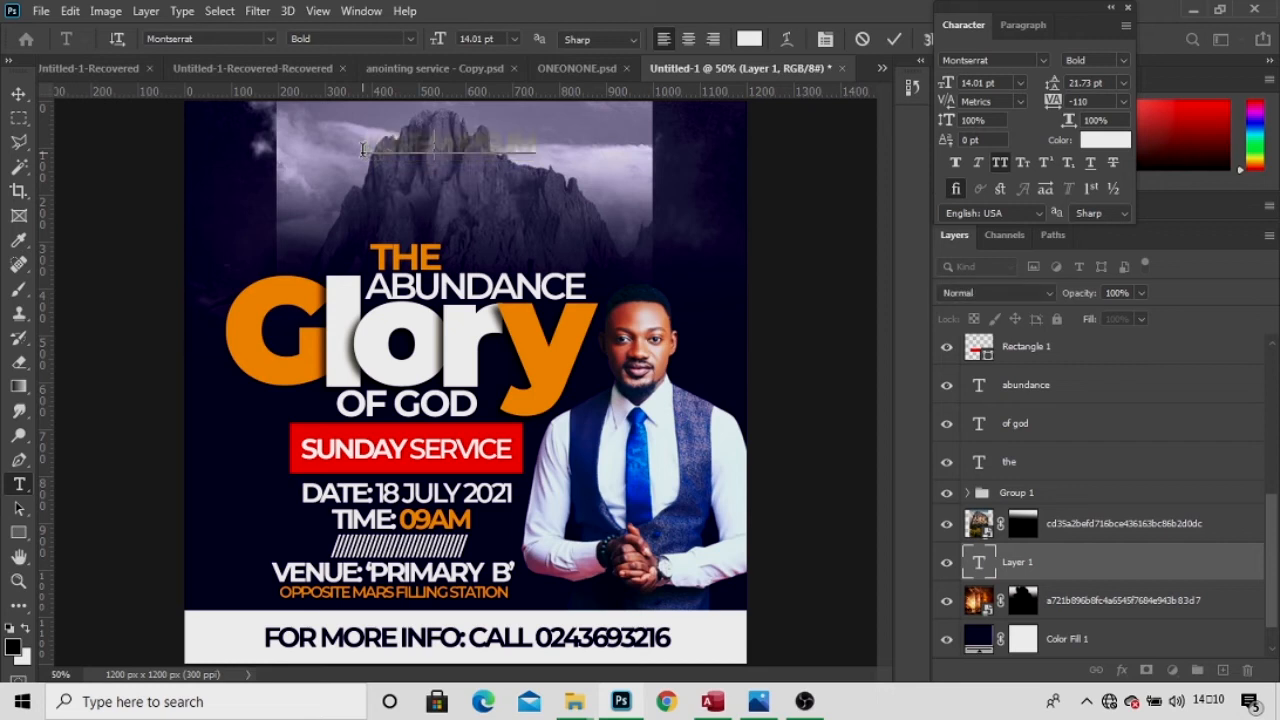
key(BackSpace)
key(BackSpace)
key(BackSpace)
key(BackSpace)
key(BackSpace)
text(oay)
click(1022, 562)
Move the heading layer to the top of the stack and add an extra Lorem ipsum text layer.
drag(1022, 305, 1025, 374)
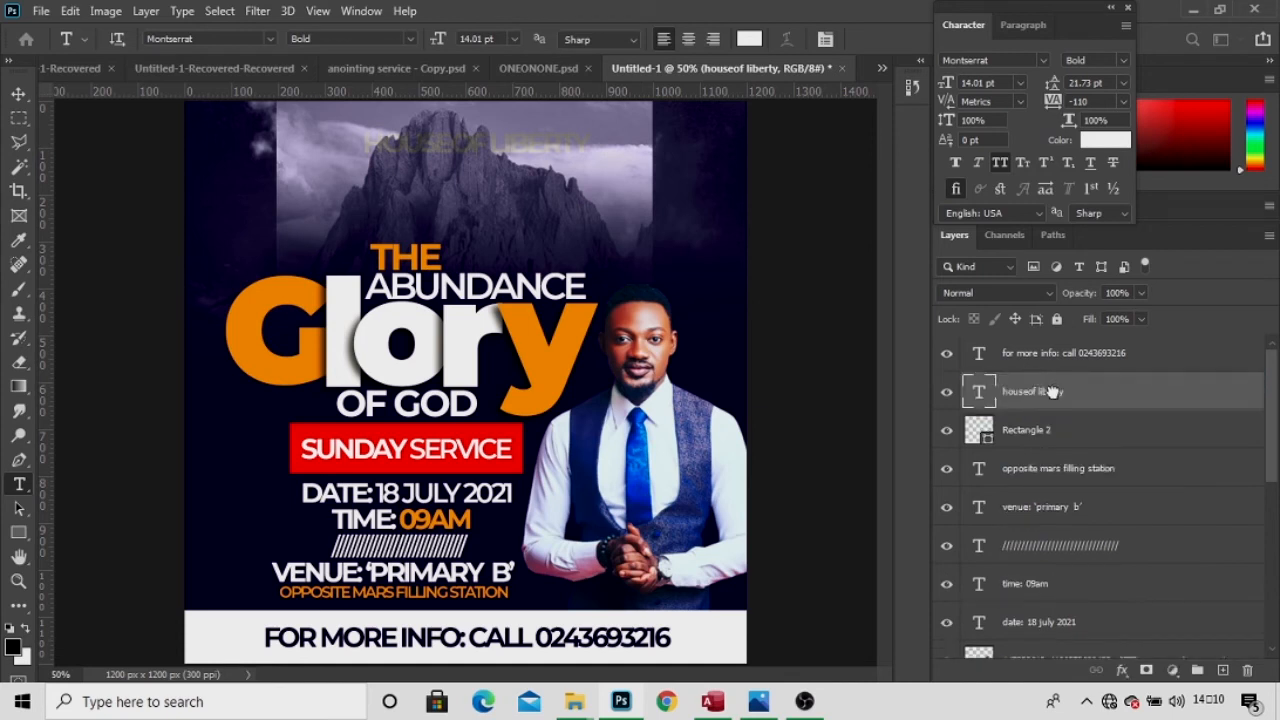
click(526, 191)
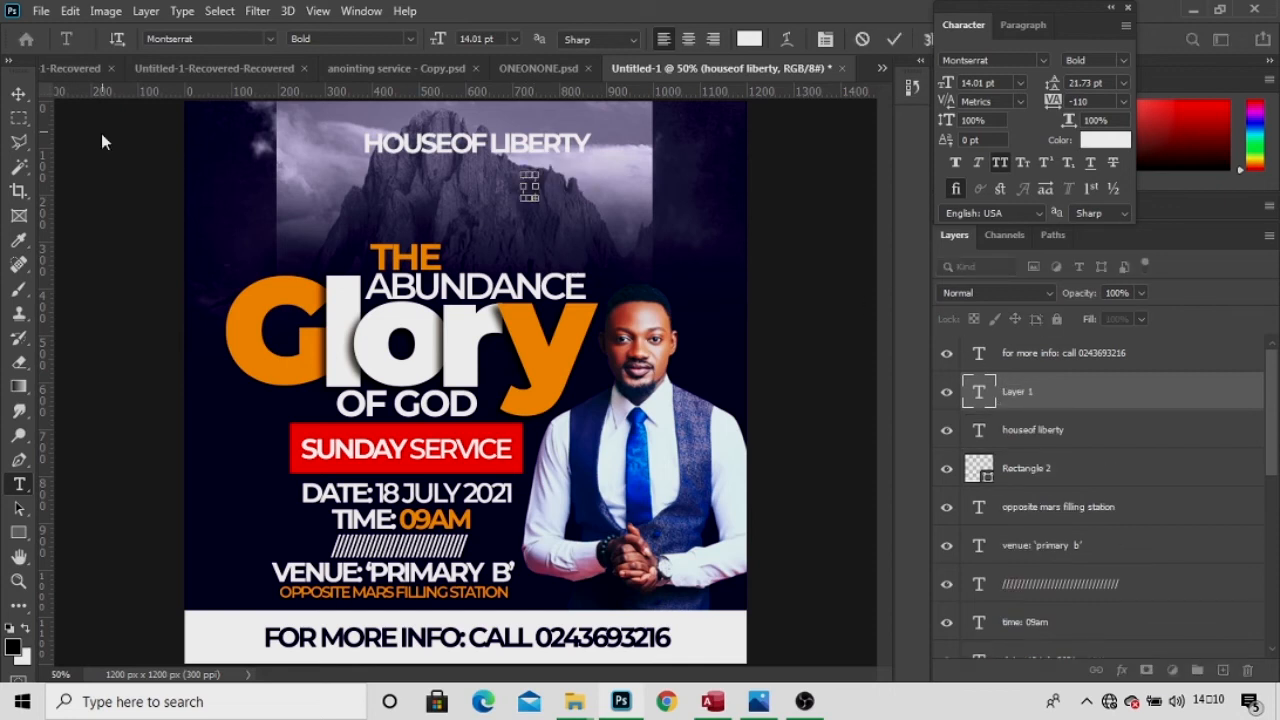
click(19, 96)
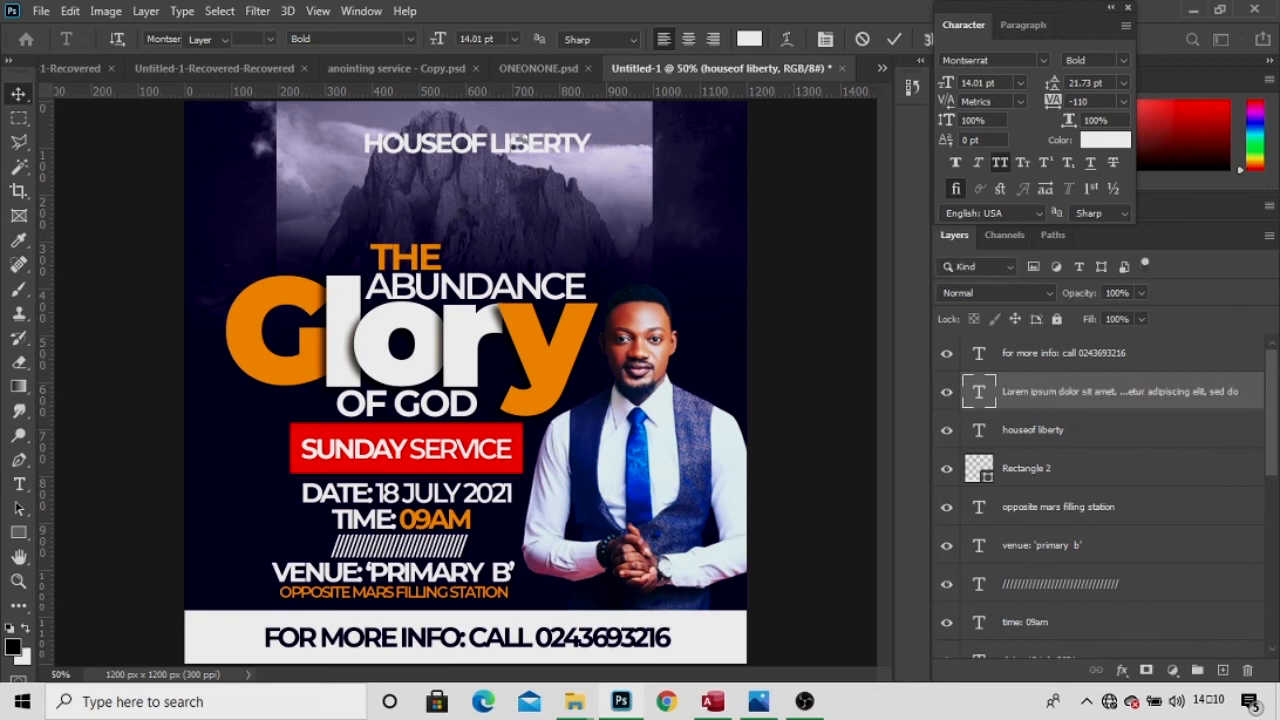
Nudge the empty Lorem ipsum layer, then select the HOUSEOF LIBERTY layer and switch to the Type tool.
mouse_move(515, 145)
mouse_down()
mouse_move(514, 175)
mouse_move(509, 134)
mouse_up()
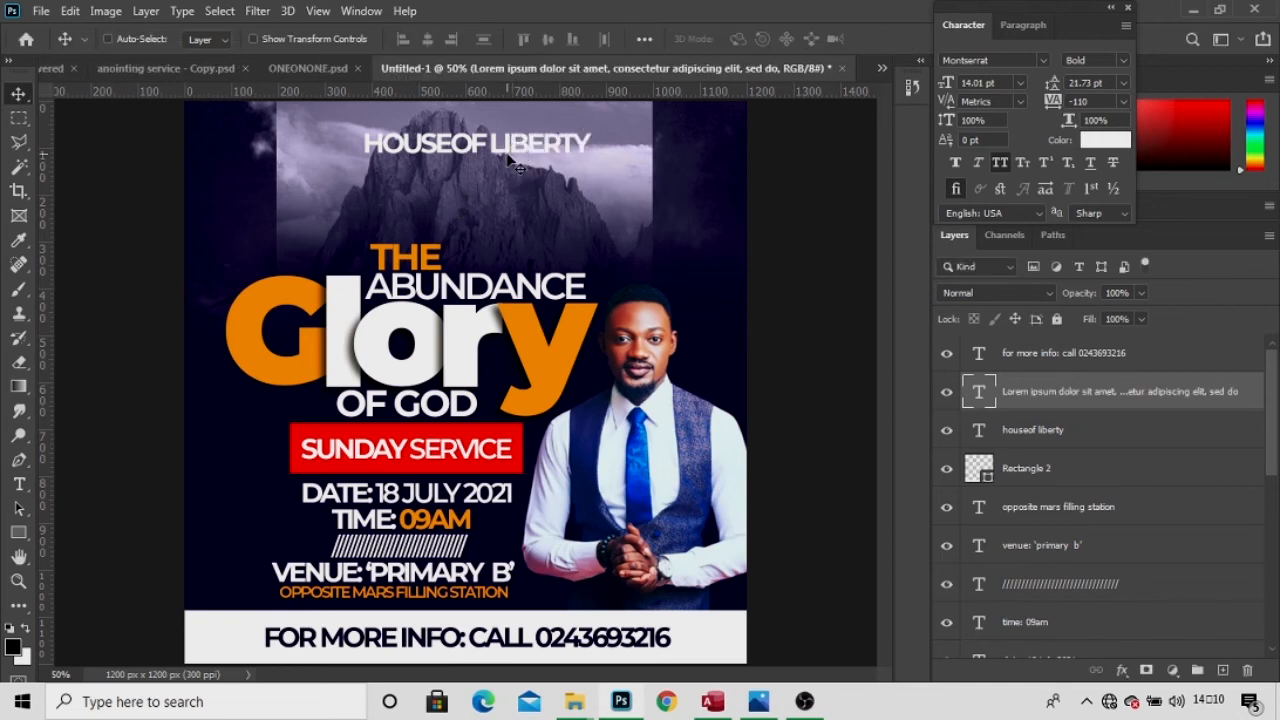
right_click(472, 145)
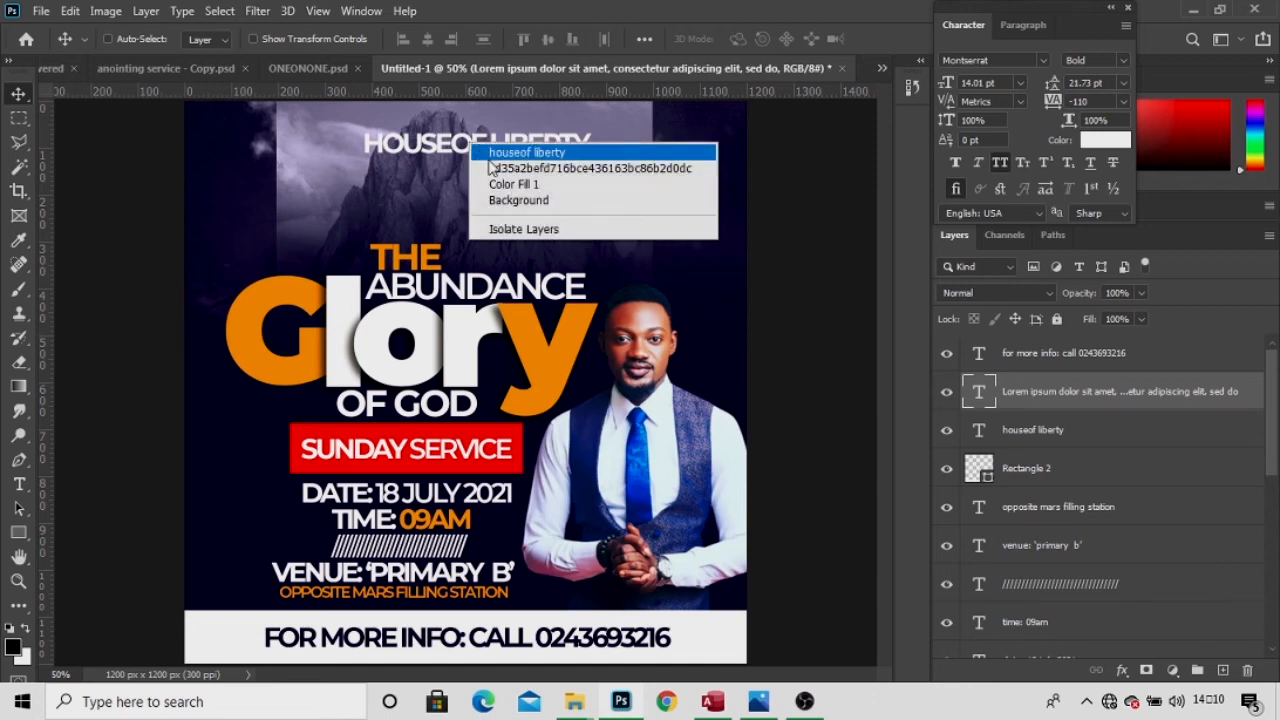
click(484, 153)
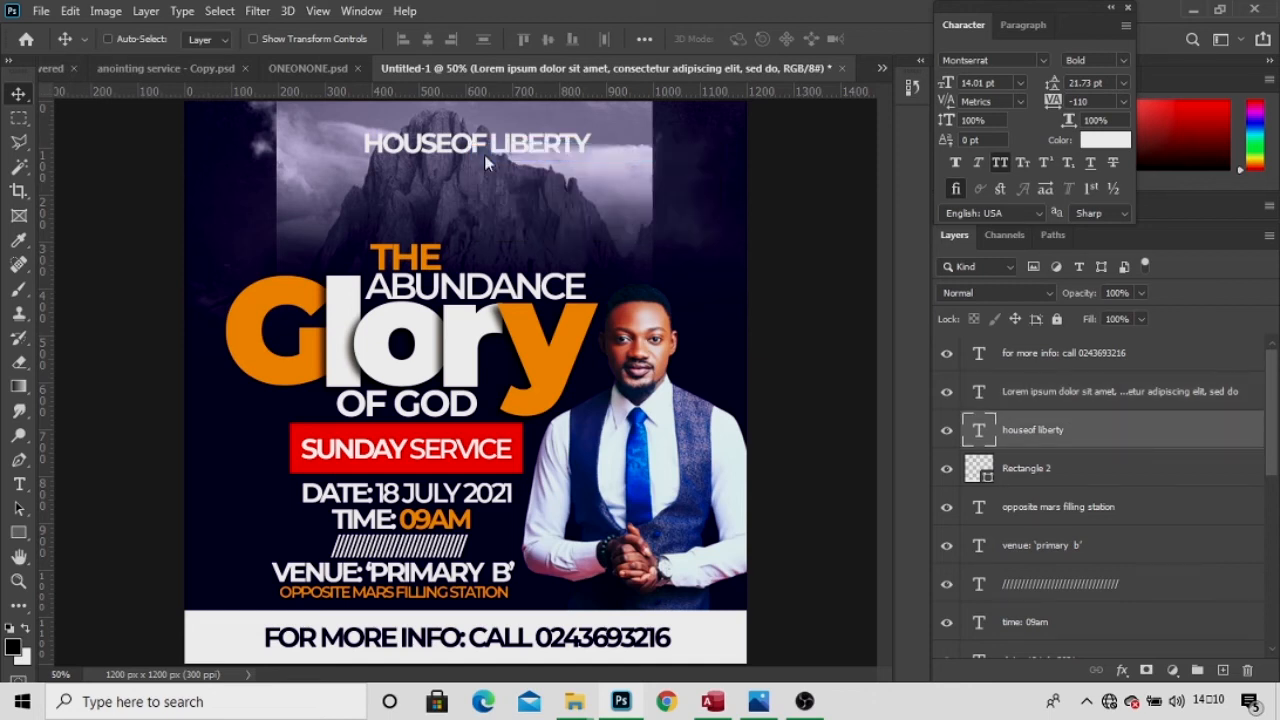
key(t)
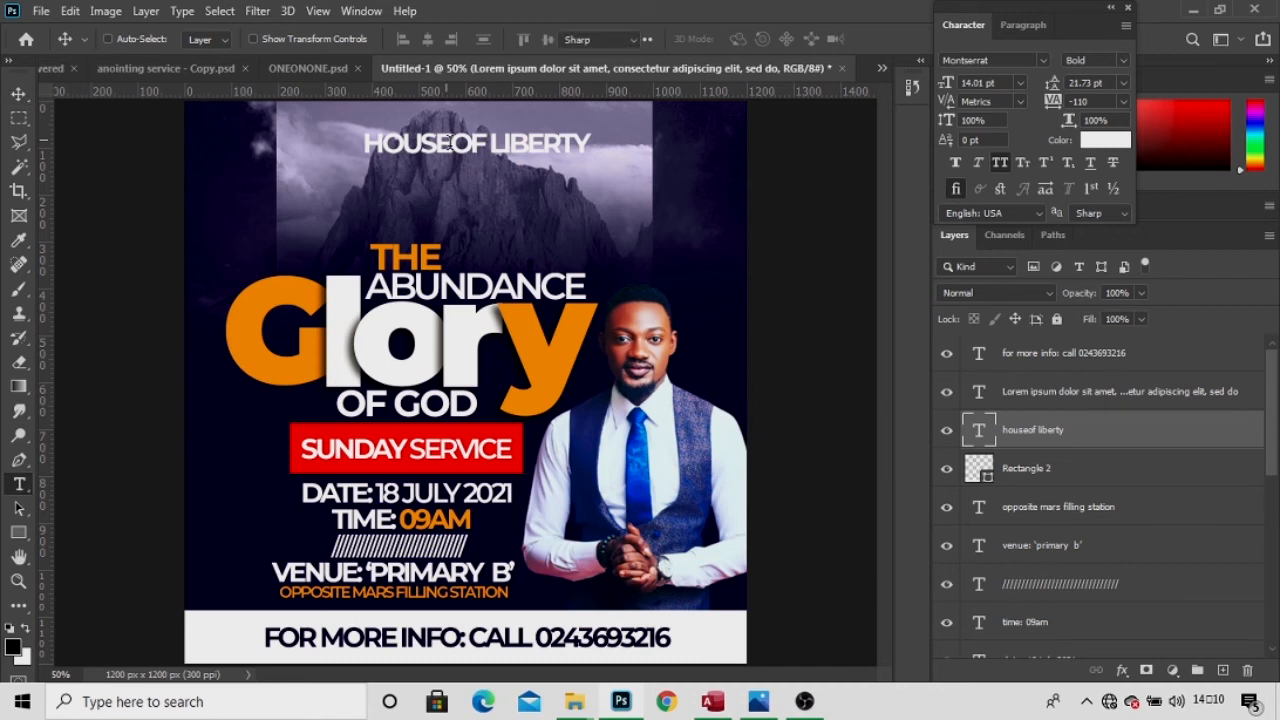
key(v)
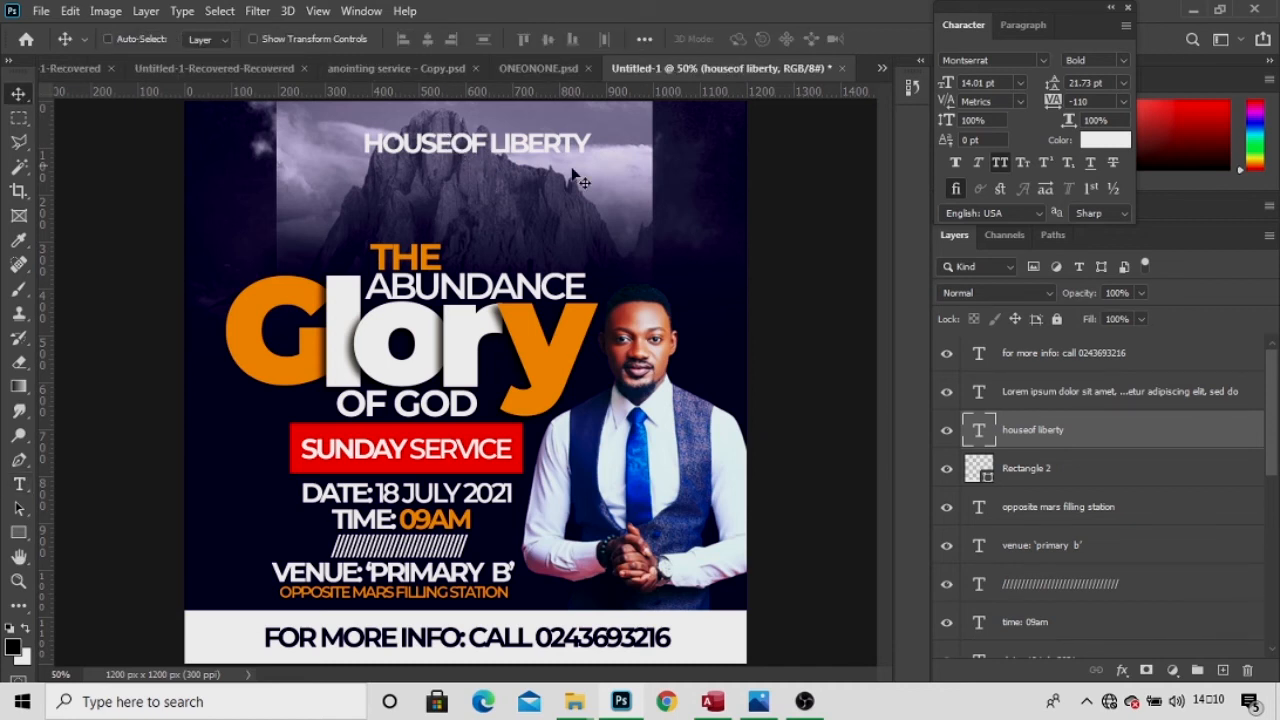
key(t)
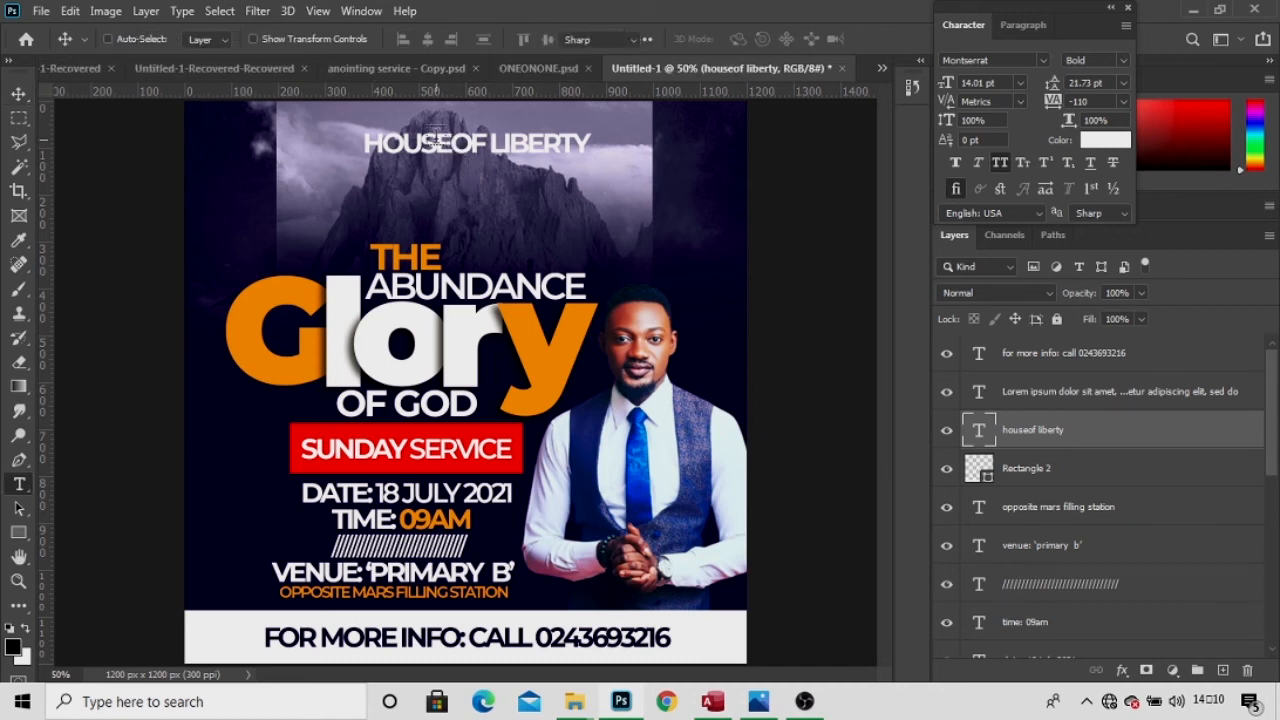
key(v)
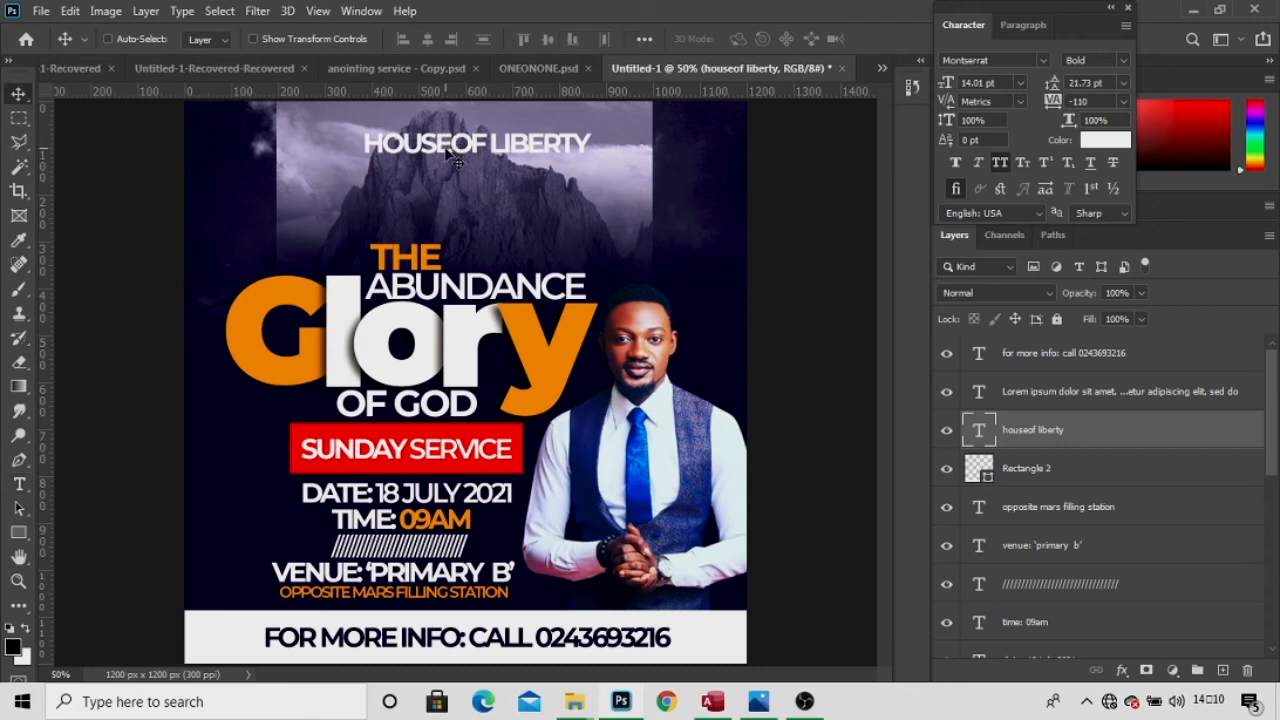
key(t)
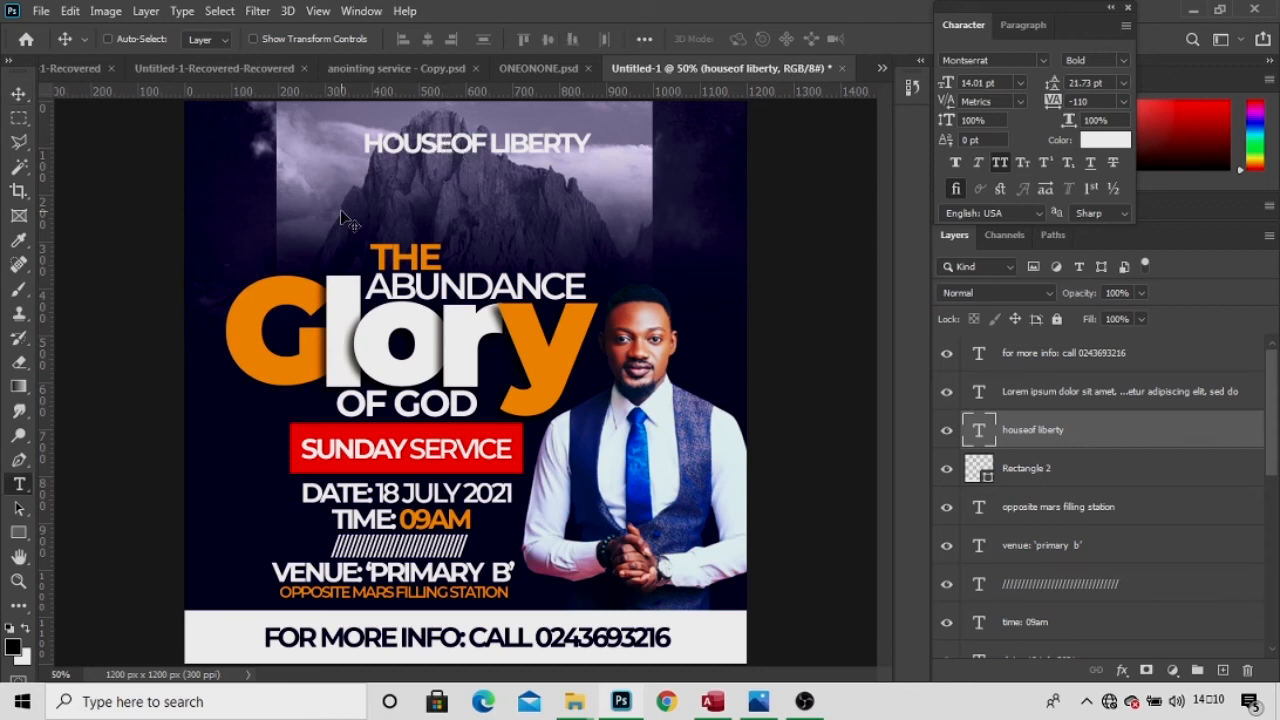
key(v)
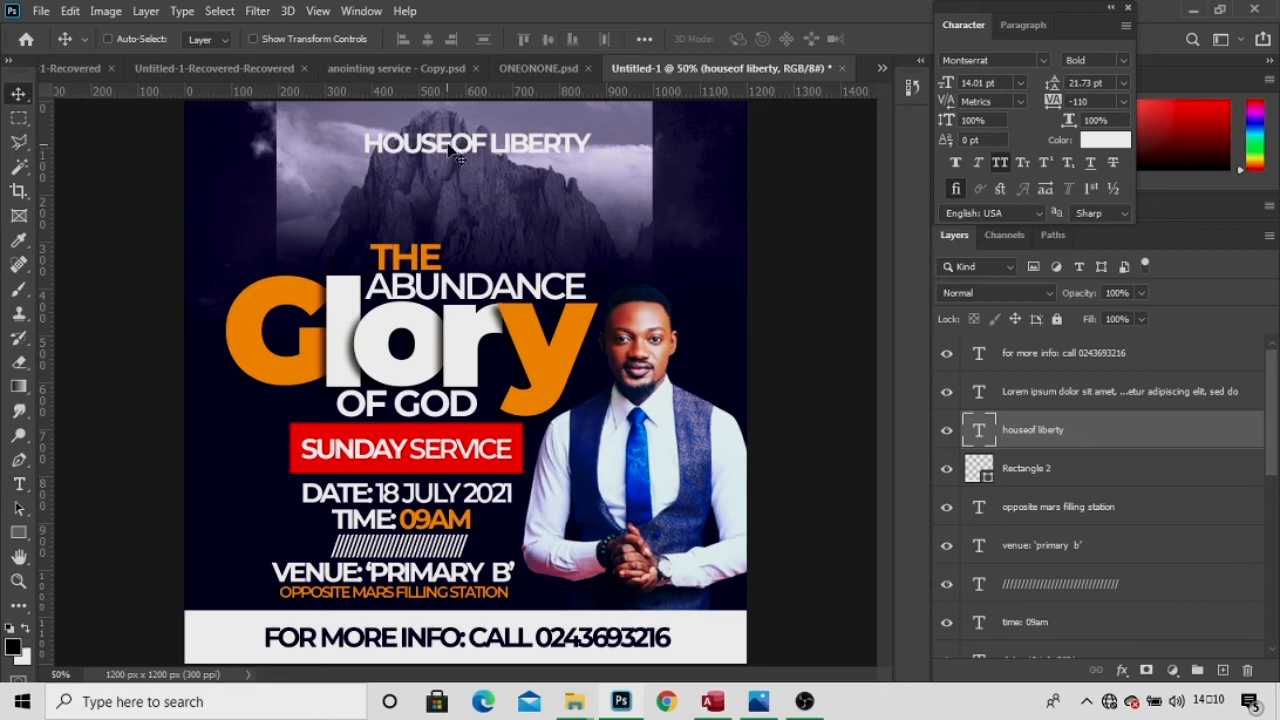
click(18, 484)
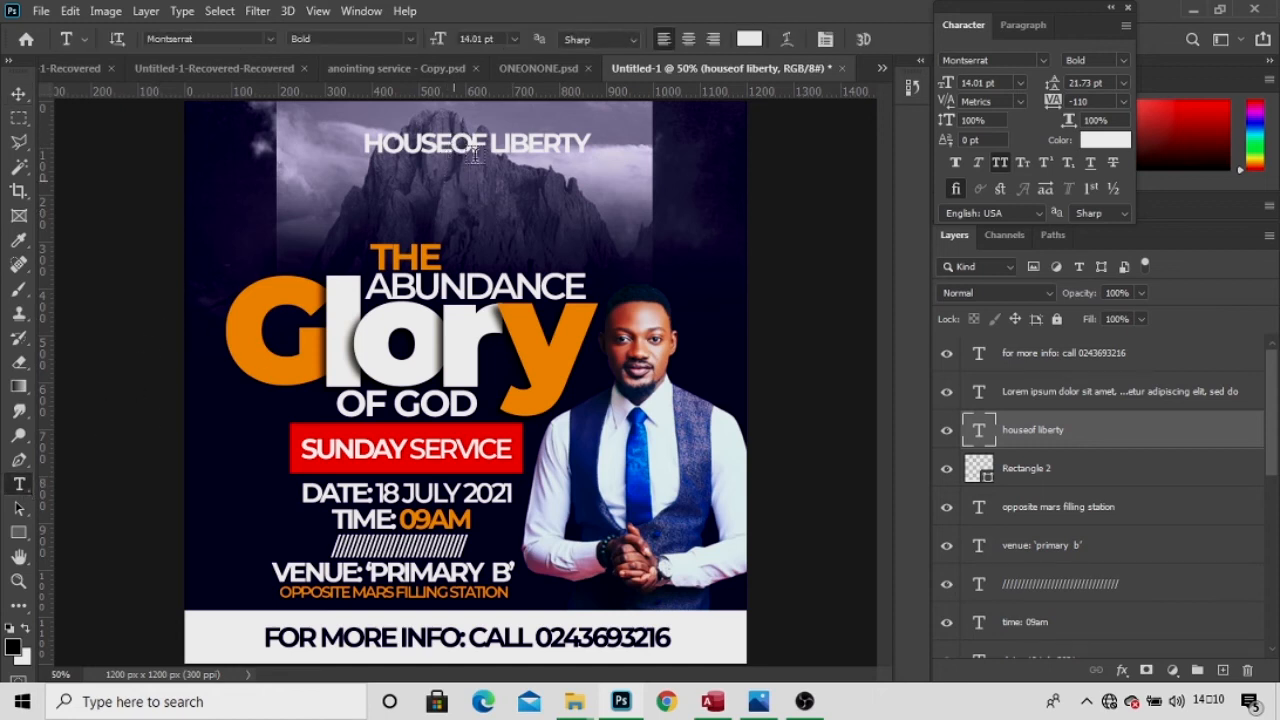
Add a space to make the title HOUSE OF LIBERTY and set it in Poppins Bold.
click(511, 141)
click(455, 143)
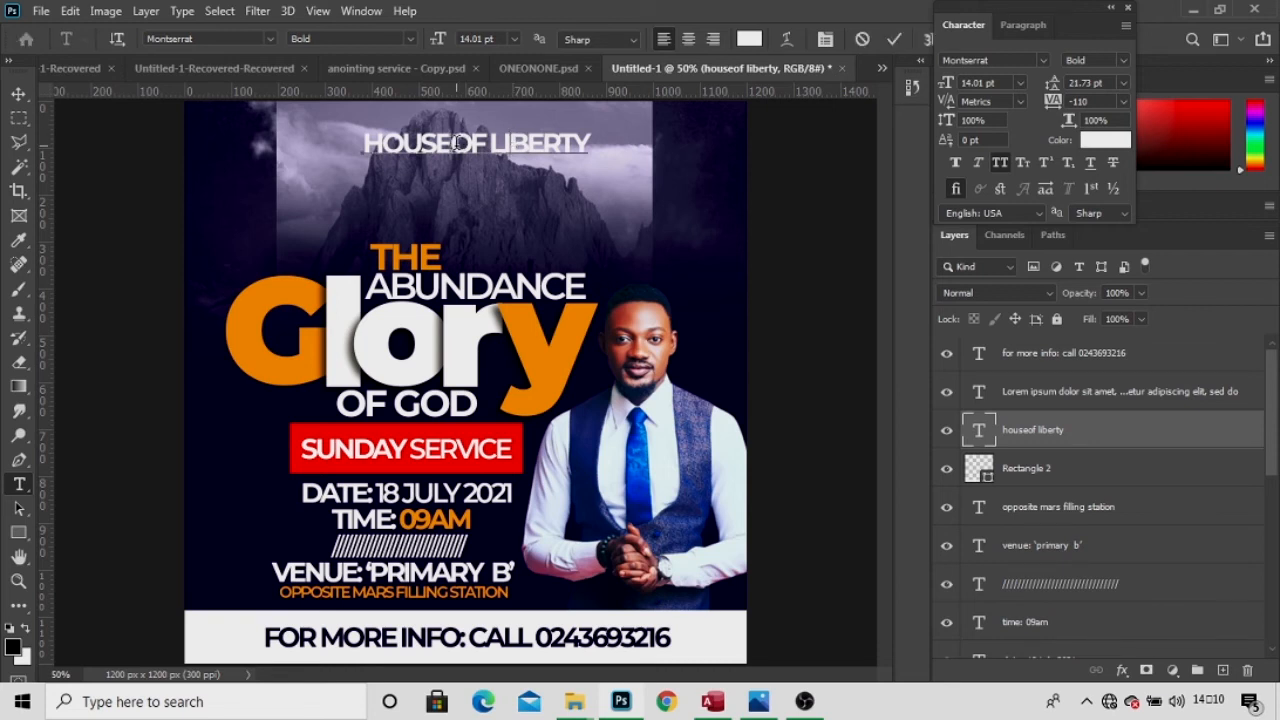
key(ctrl+a)
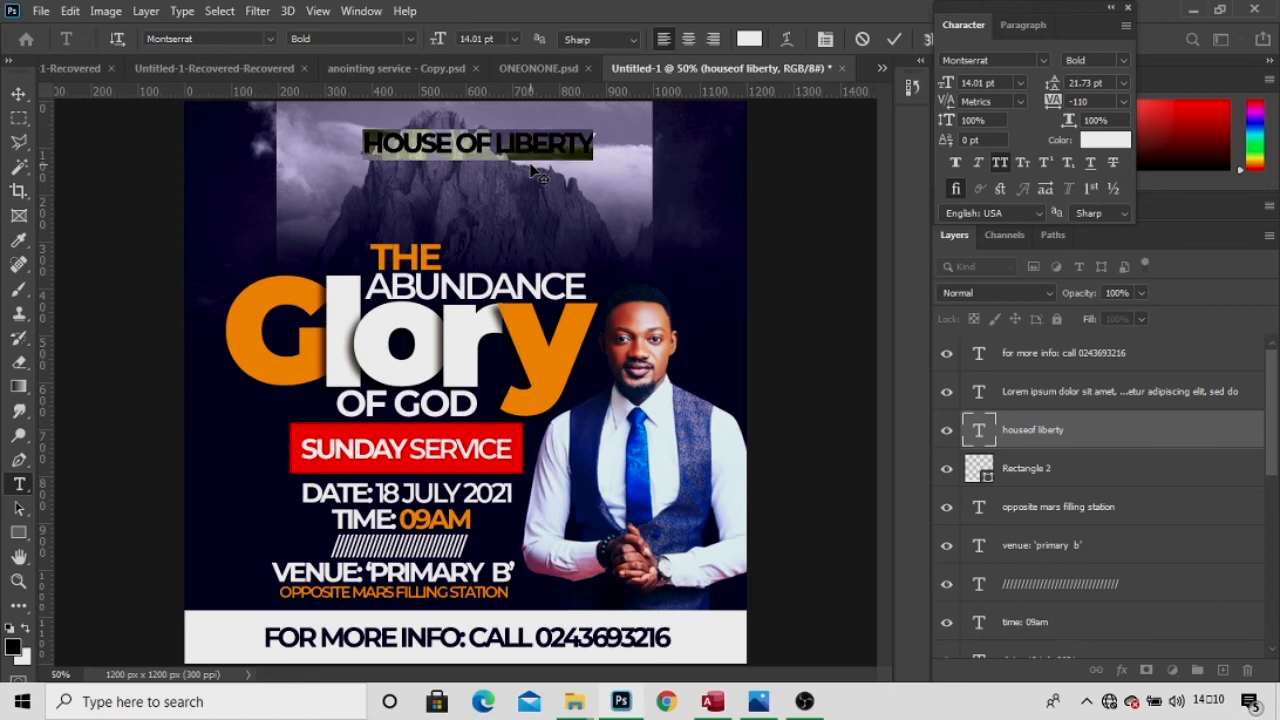
click(1044, 59)
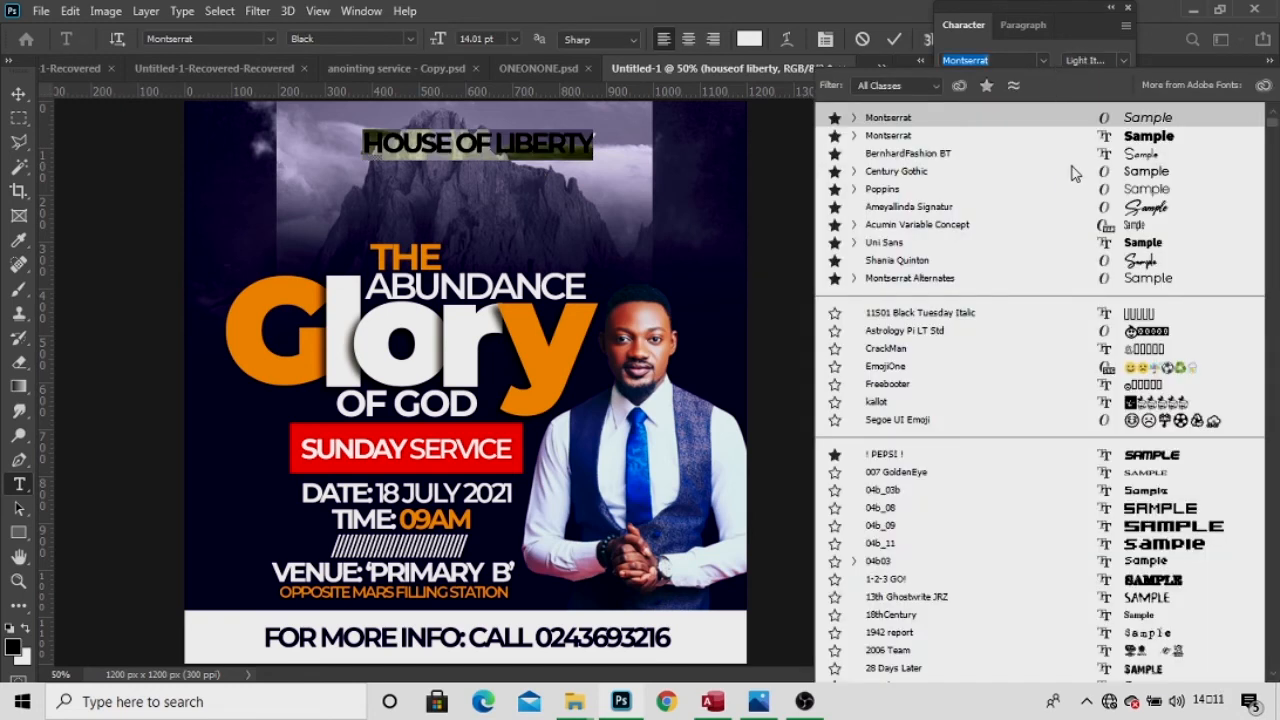
key(Down)
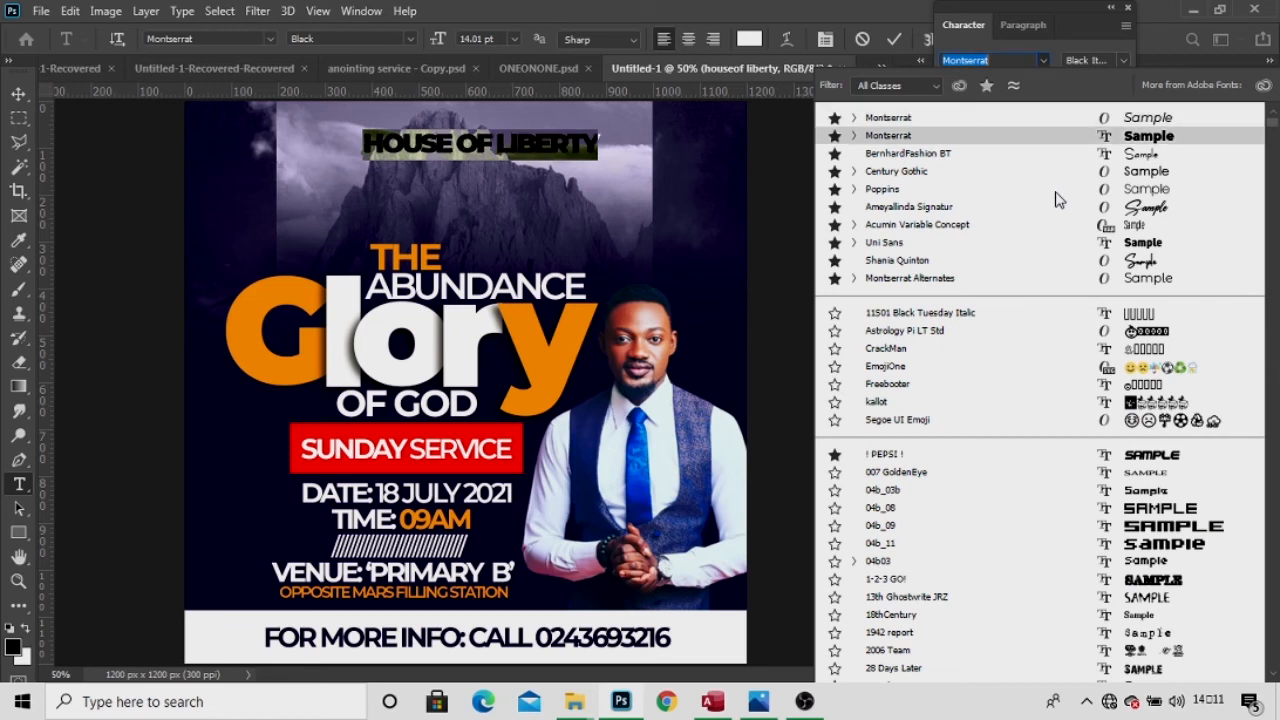
click(1121, 67)
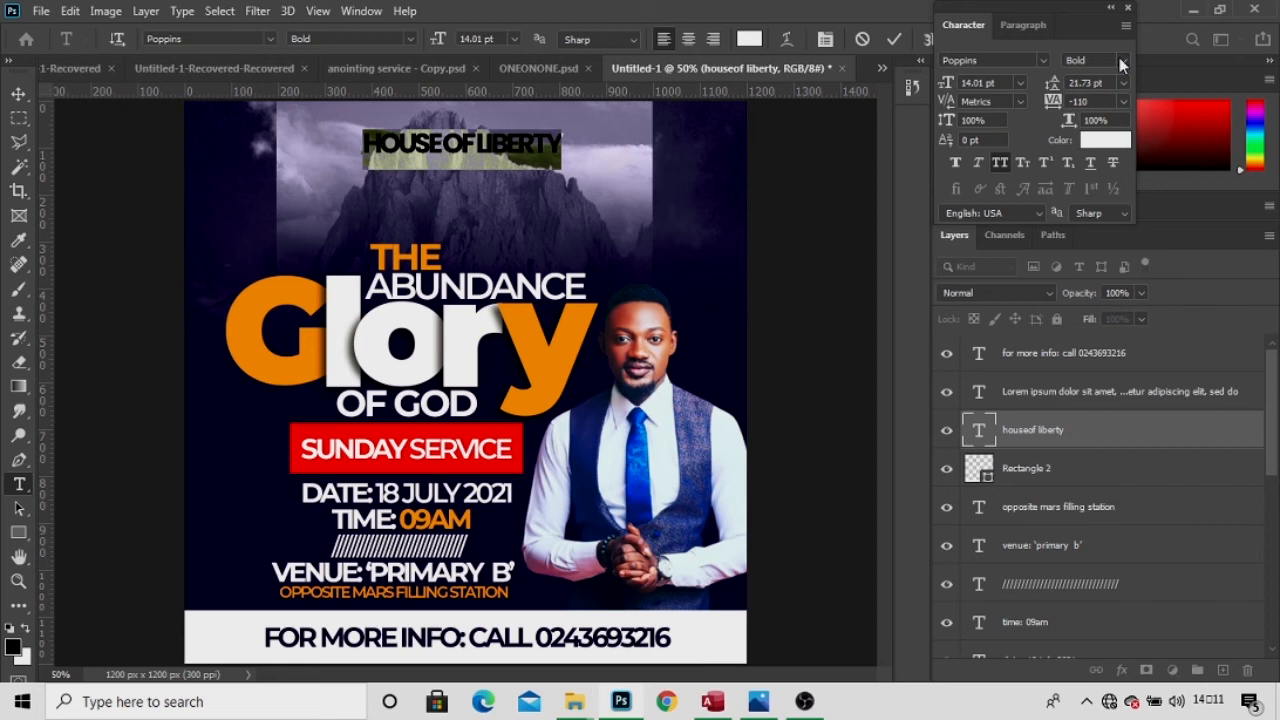
click(895, 38)
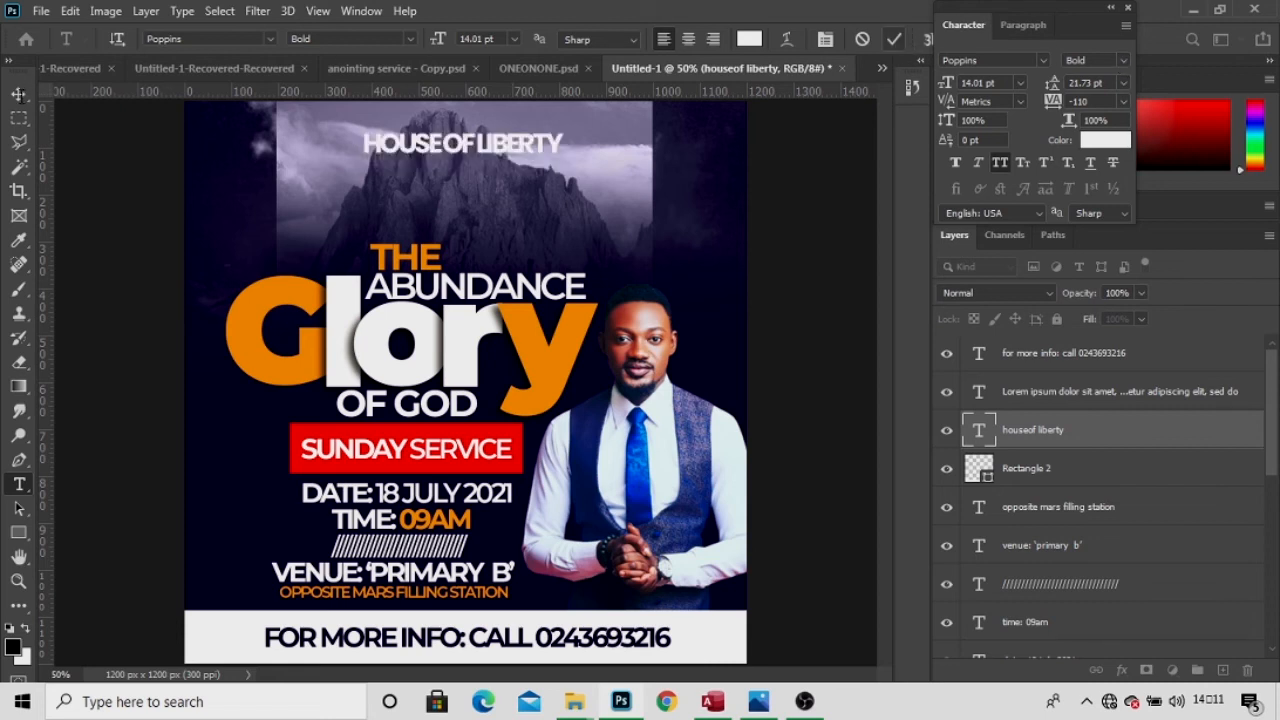
Move the HOUSE OF LIBERTY title slightly lower over the mountain.
click(19, 96)
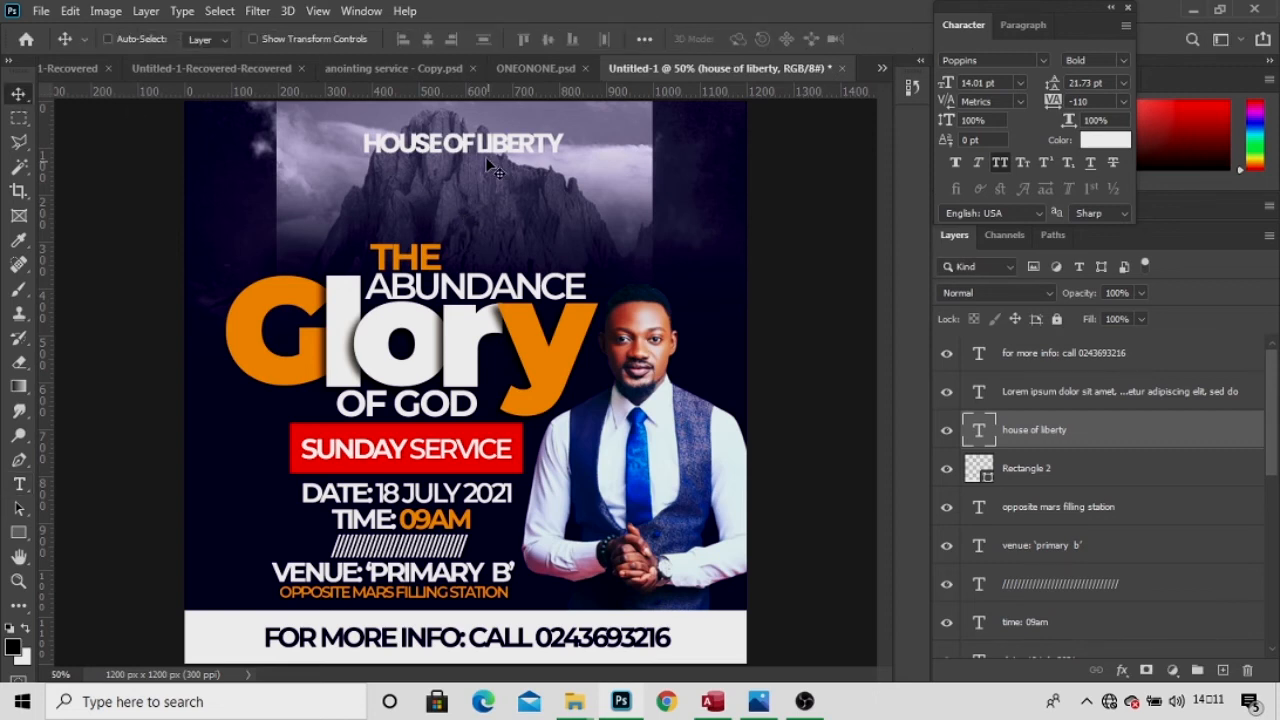
drag(482, 150, 477, 158)
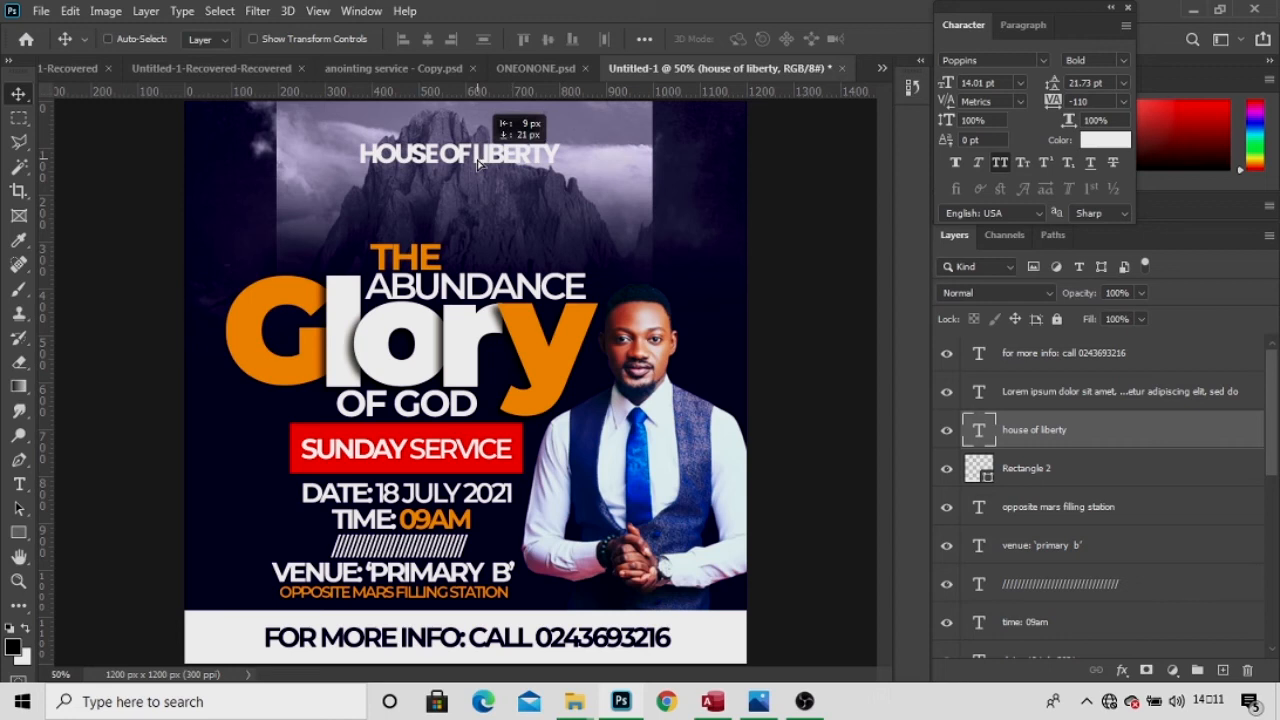
drag(477, 159, 474, 167)
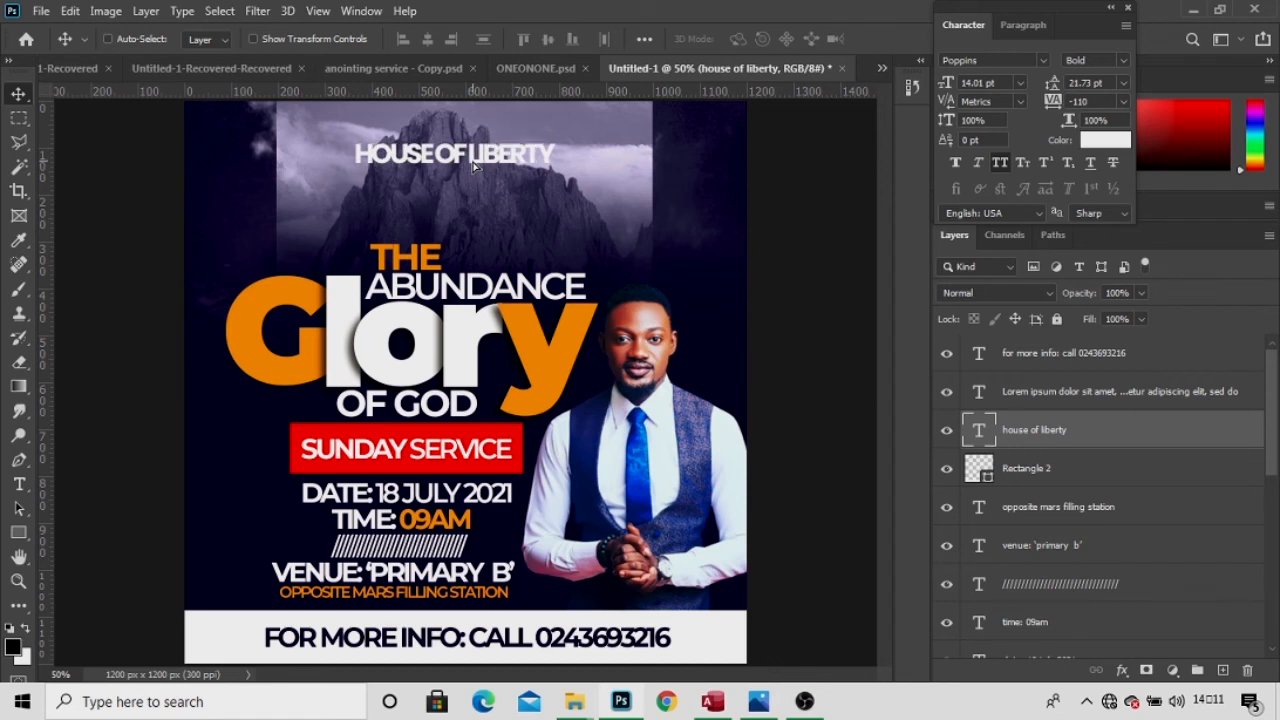
click(1121, 671)
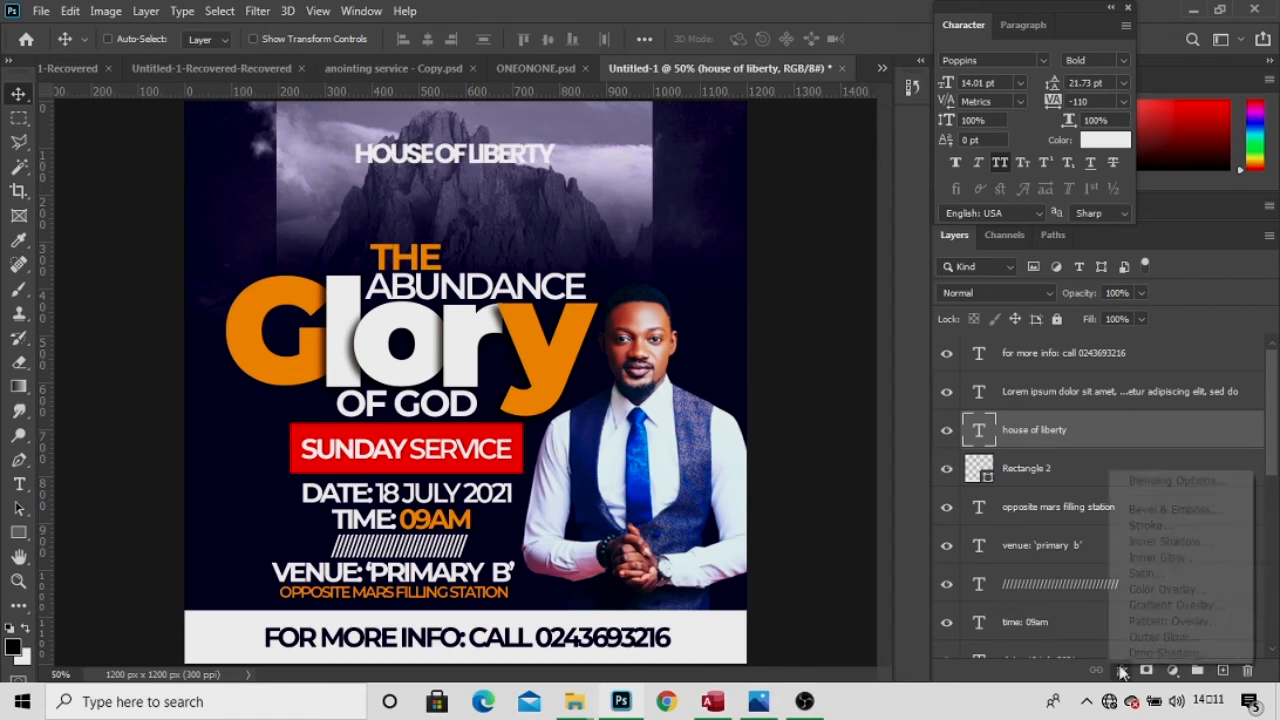
Give the title a black Drop Shadow at 75% opacity, distance 12 and size 17.
click(1130, 656)
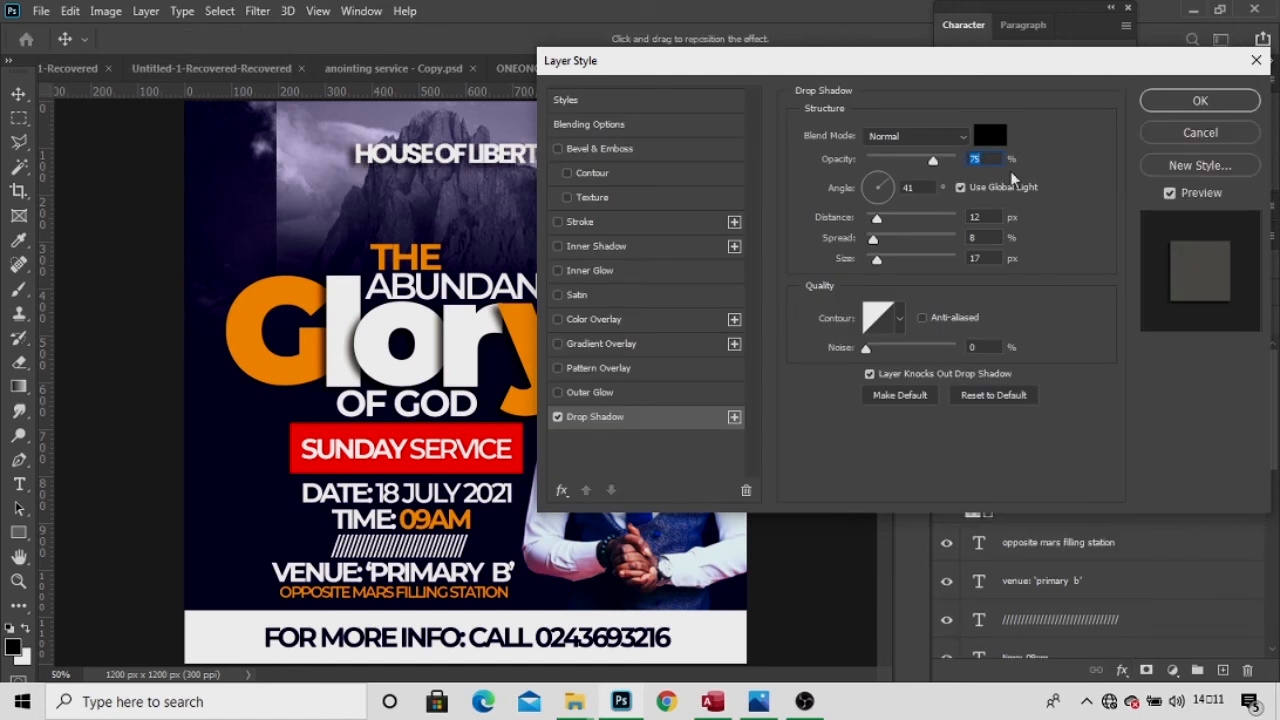
click(1155, 104)
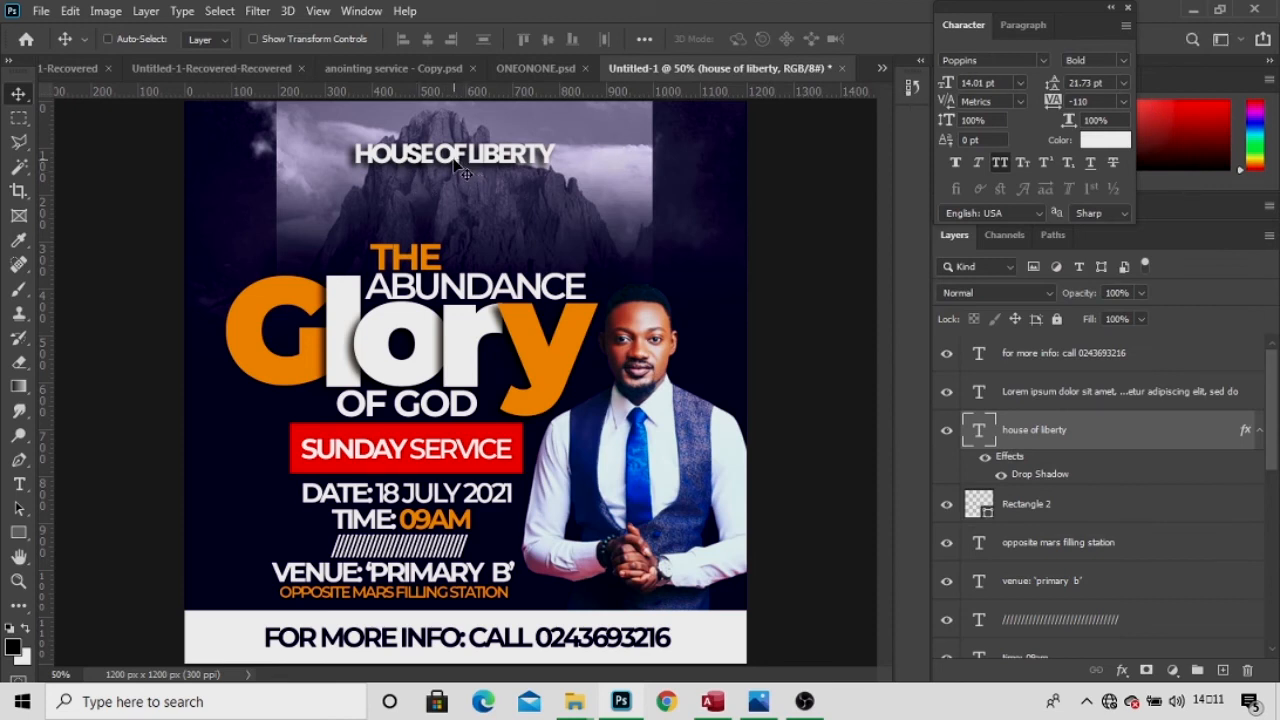
Alt-drag a copy of the HOUSE OF LIBERTY title just below the original.
drag(457, 168, 459, 200)
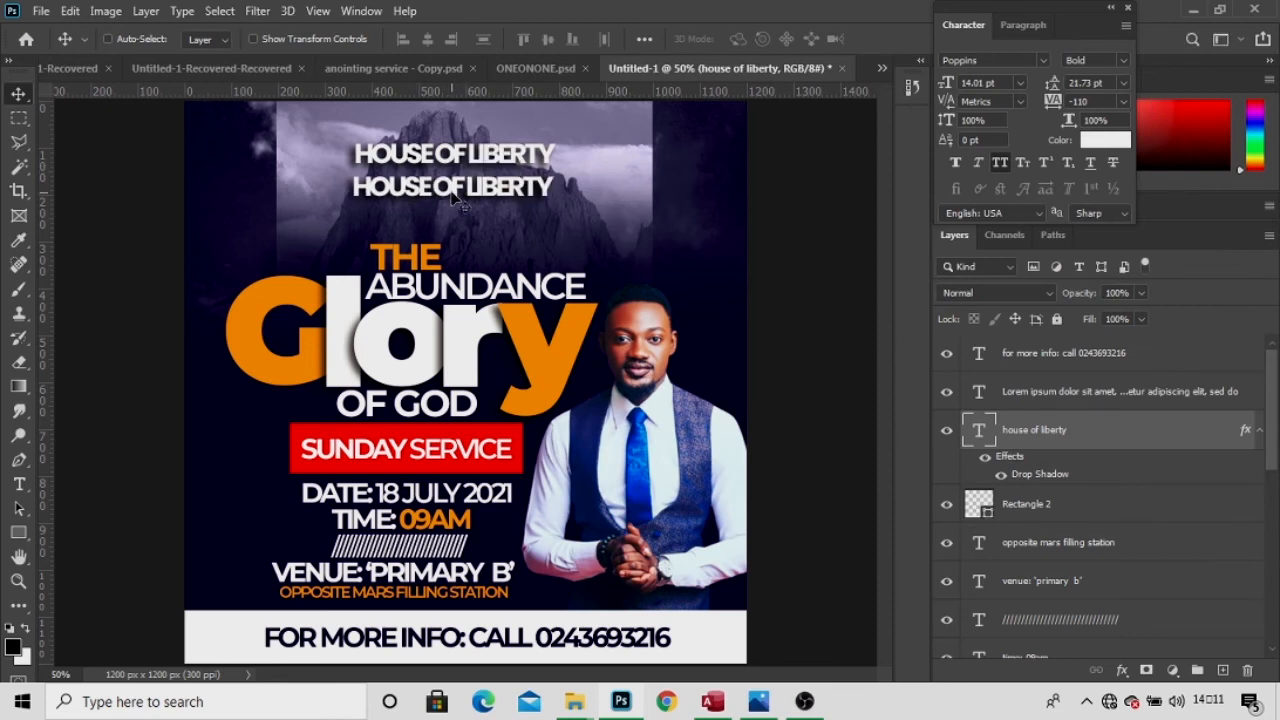
key(t)
key(v)
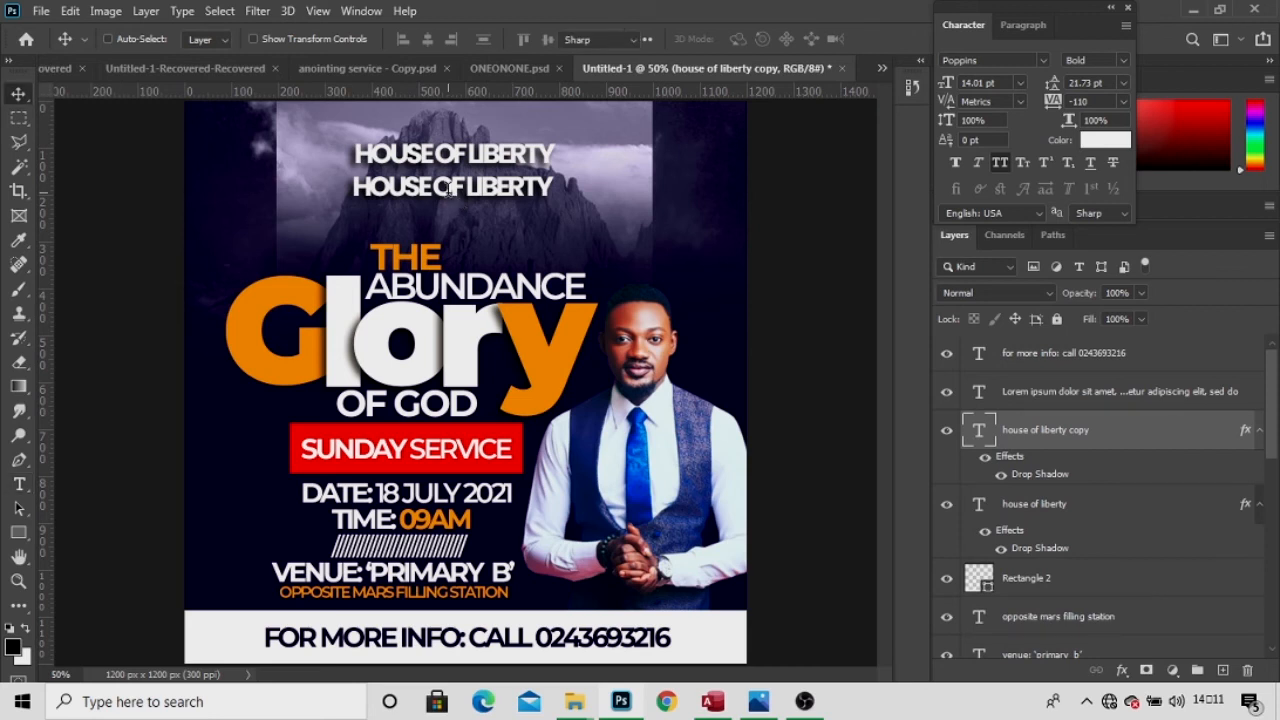
key(t)
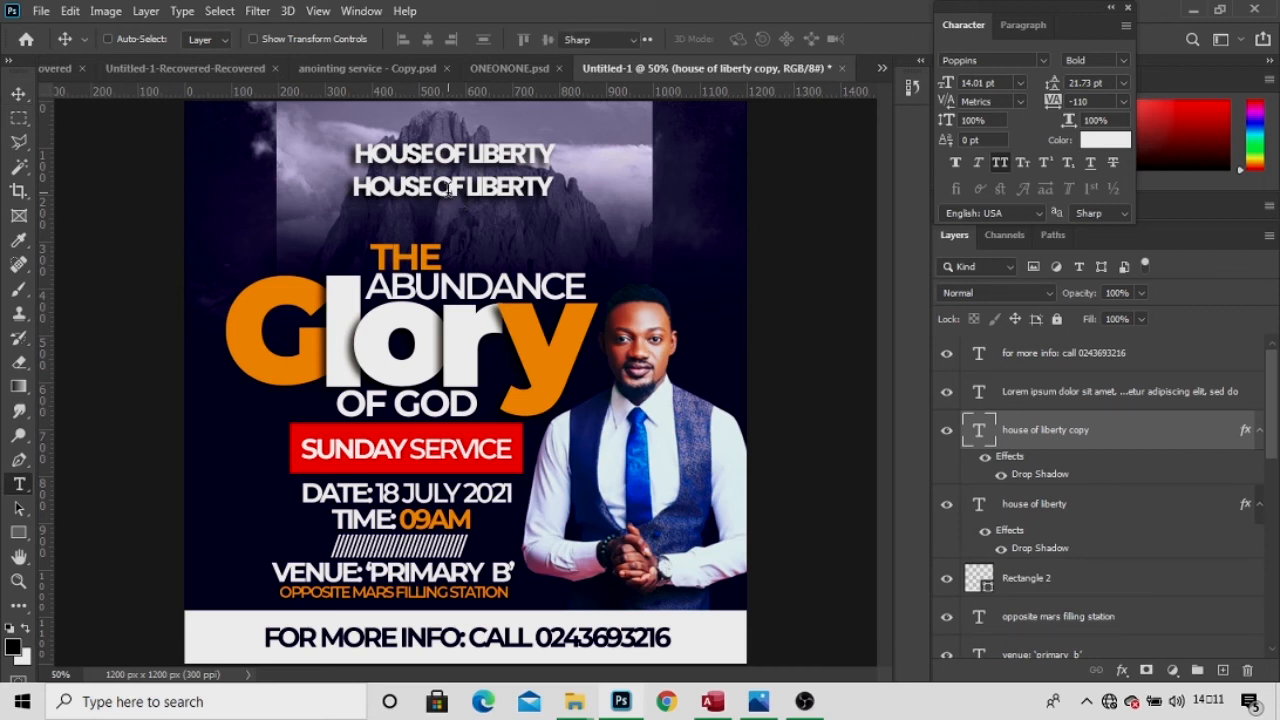
key(v)
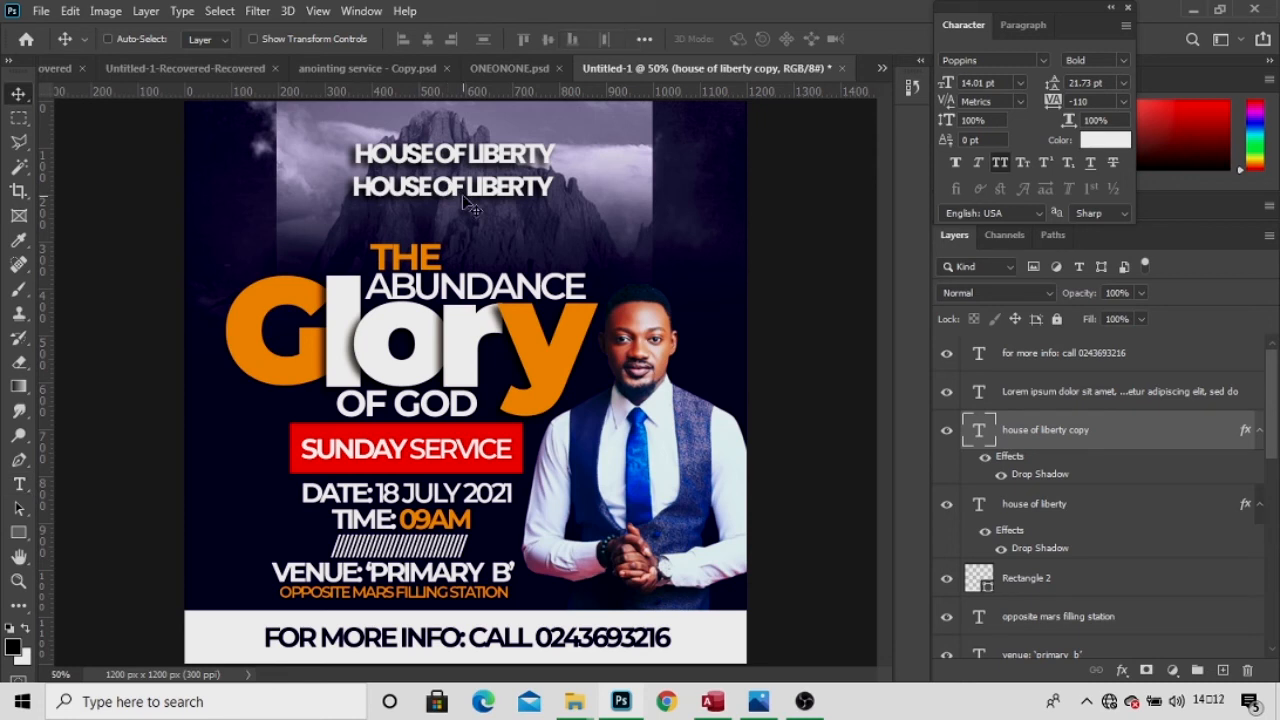
key(t)
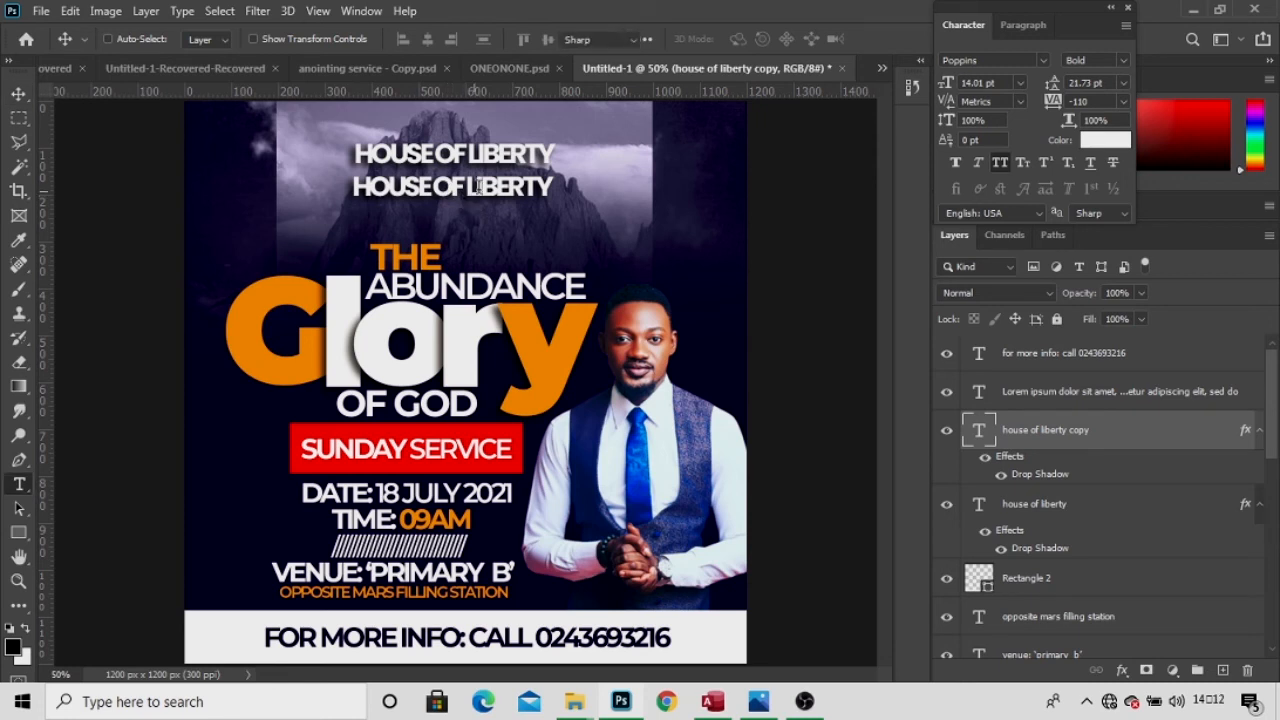
key(v)
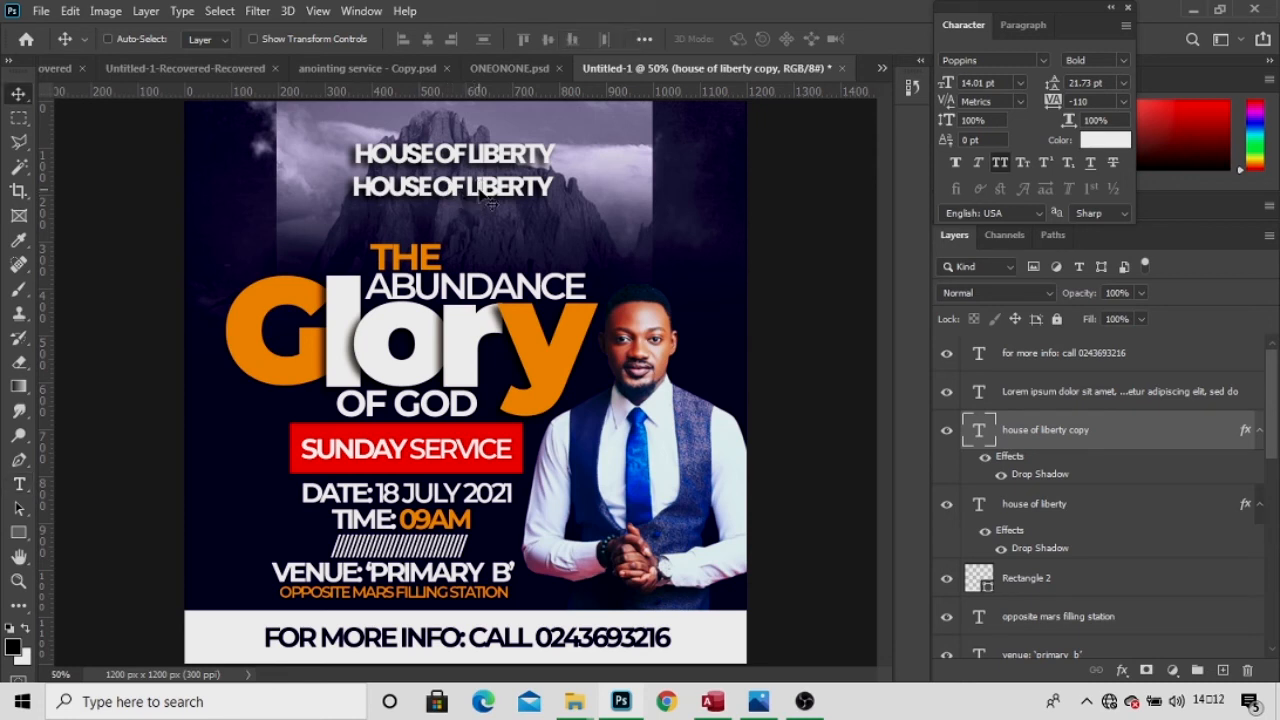
key(t)
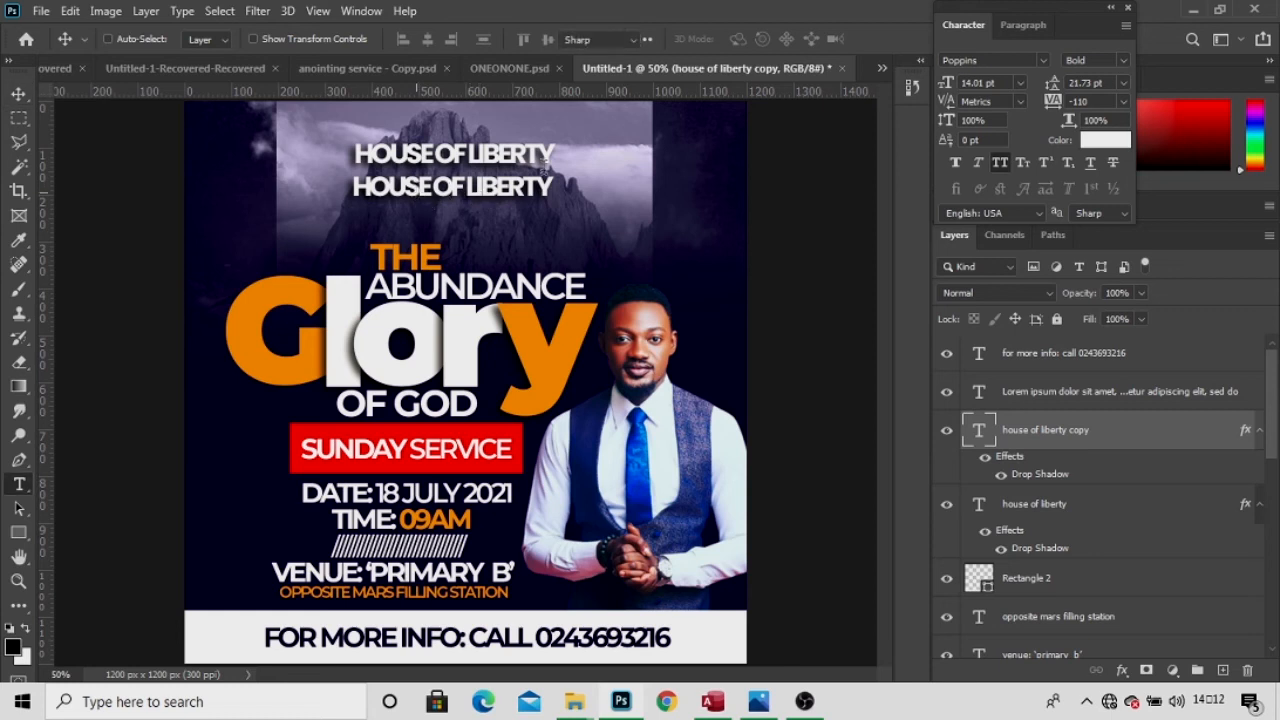
key(v)
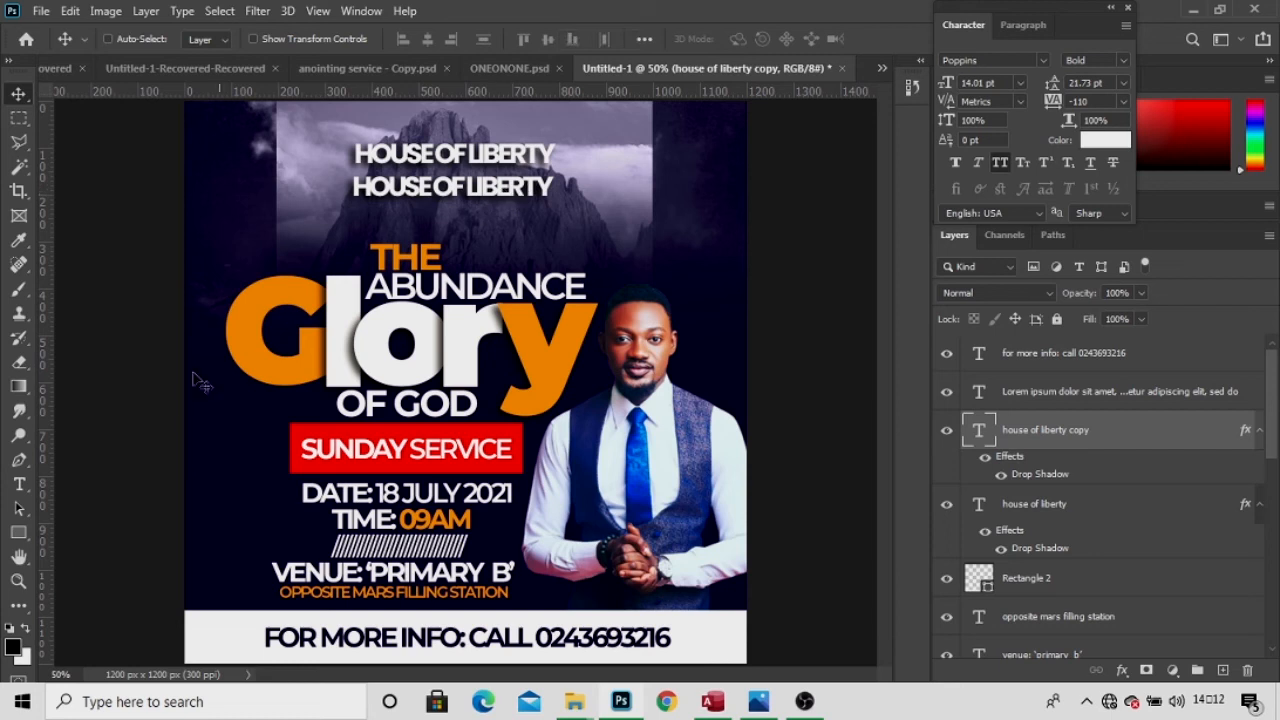
click(19, 484)
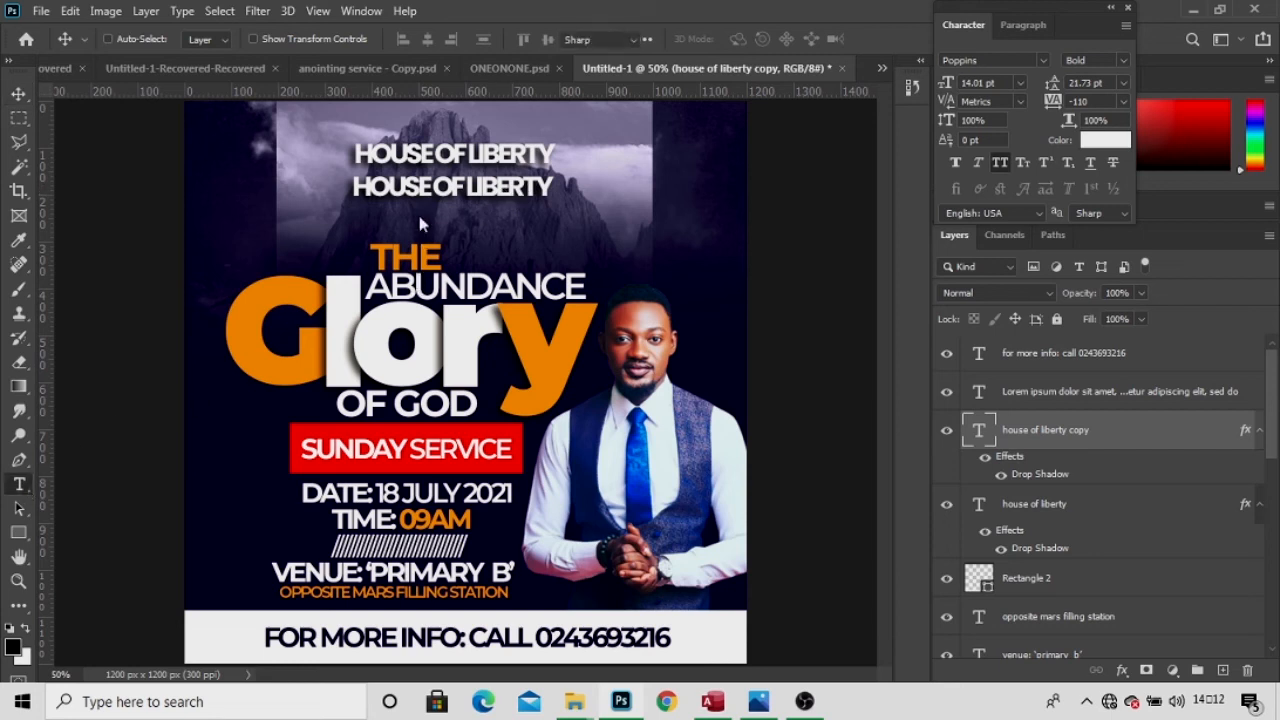
Change the copied line's text to NKWANTA set in Poppins SemiBold.
click(428, 186)
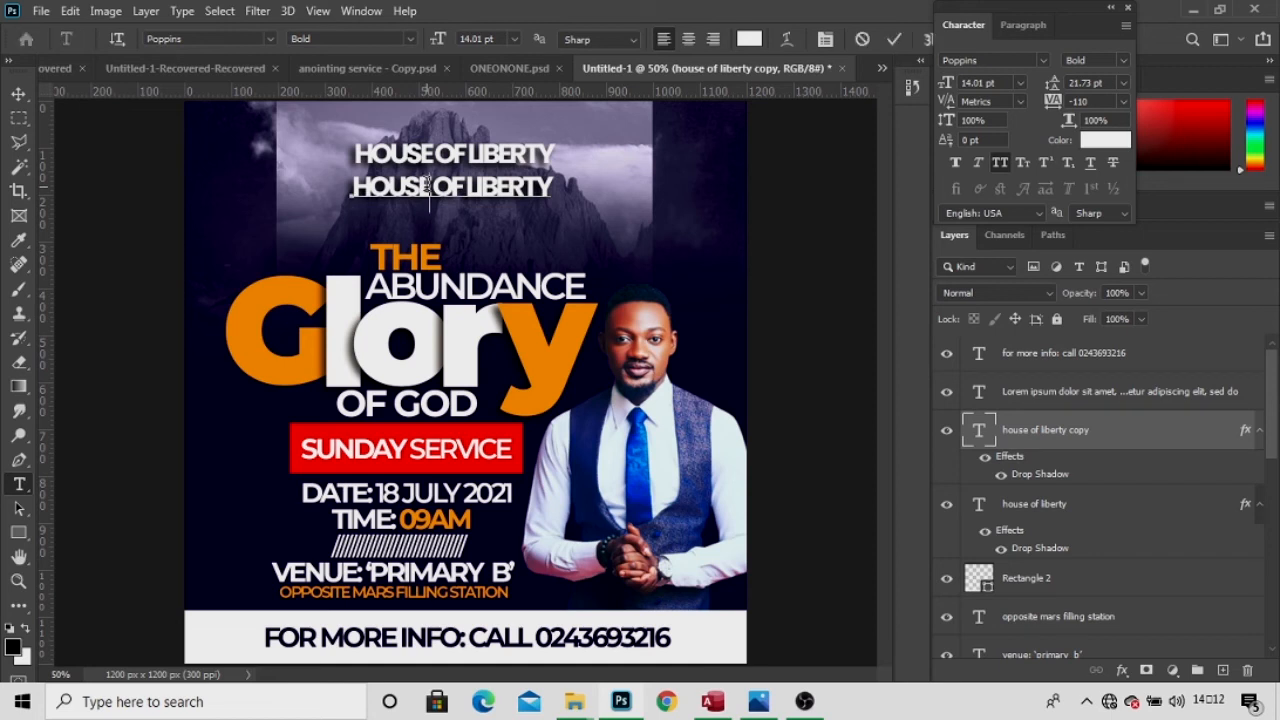
key(ctrl+a)
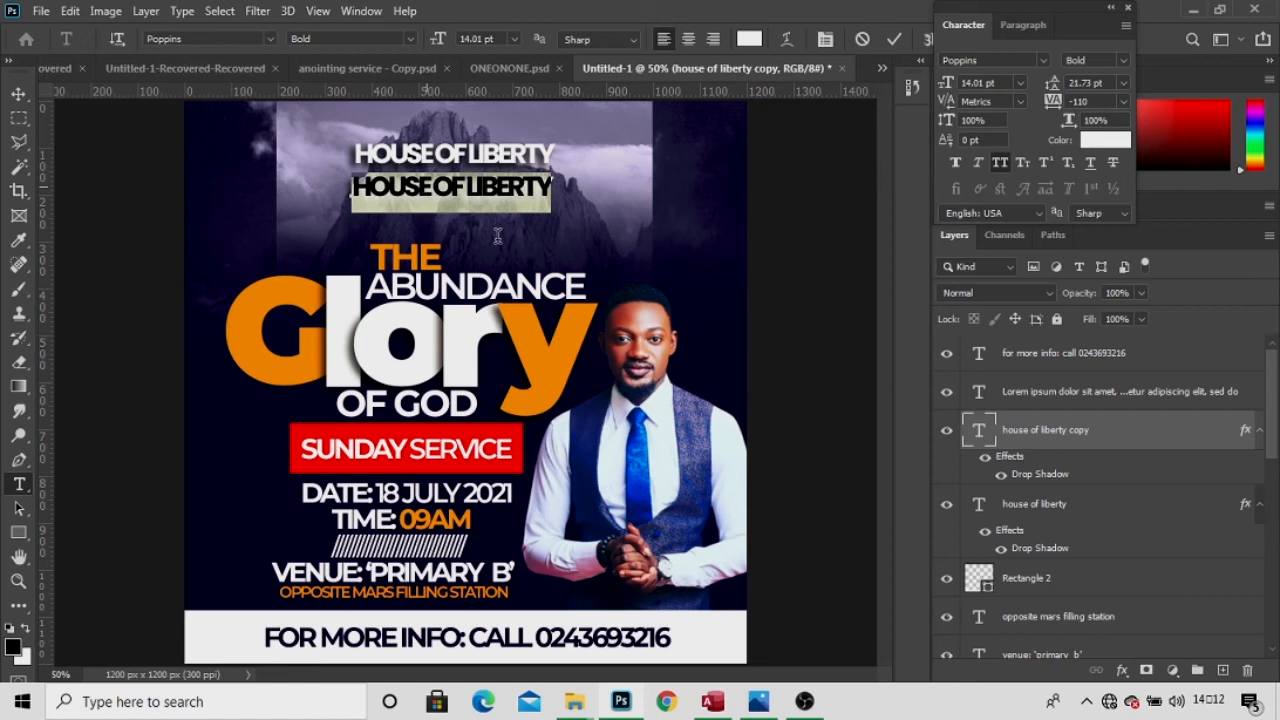
key(Left)
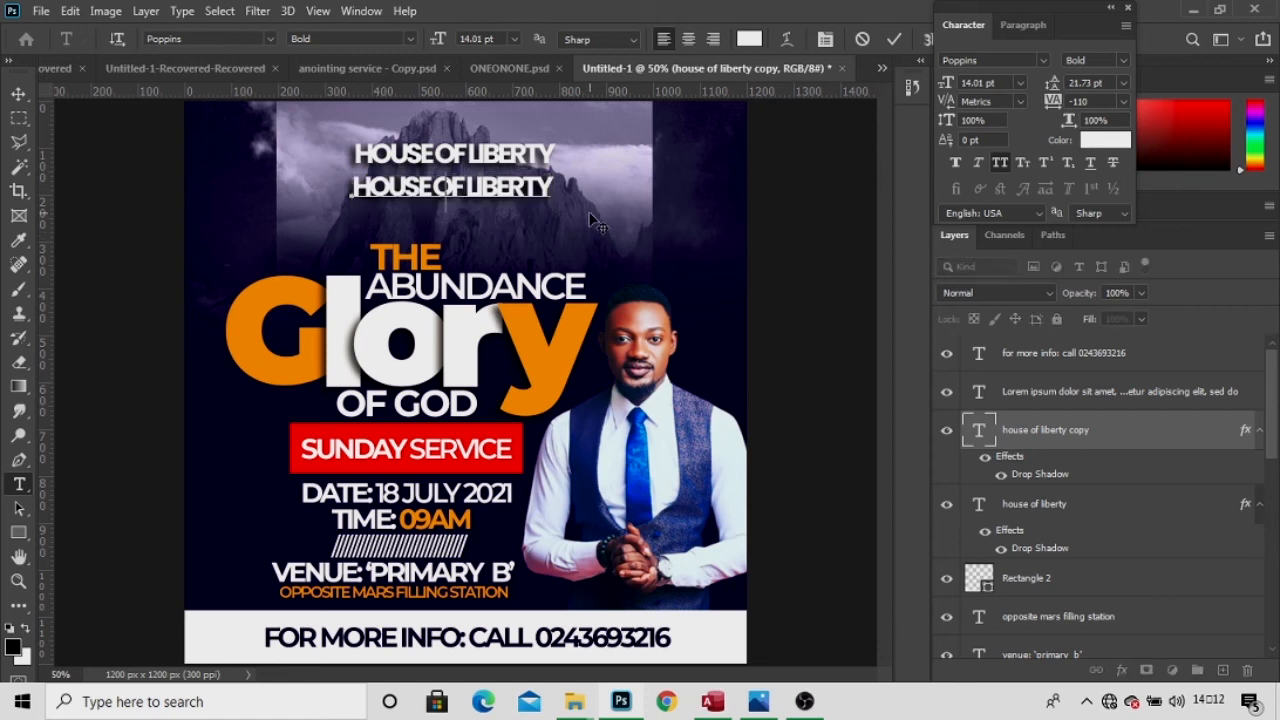
key(ctrl+a)
text(NKWANTA)
key(ctrl+a)
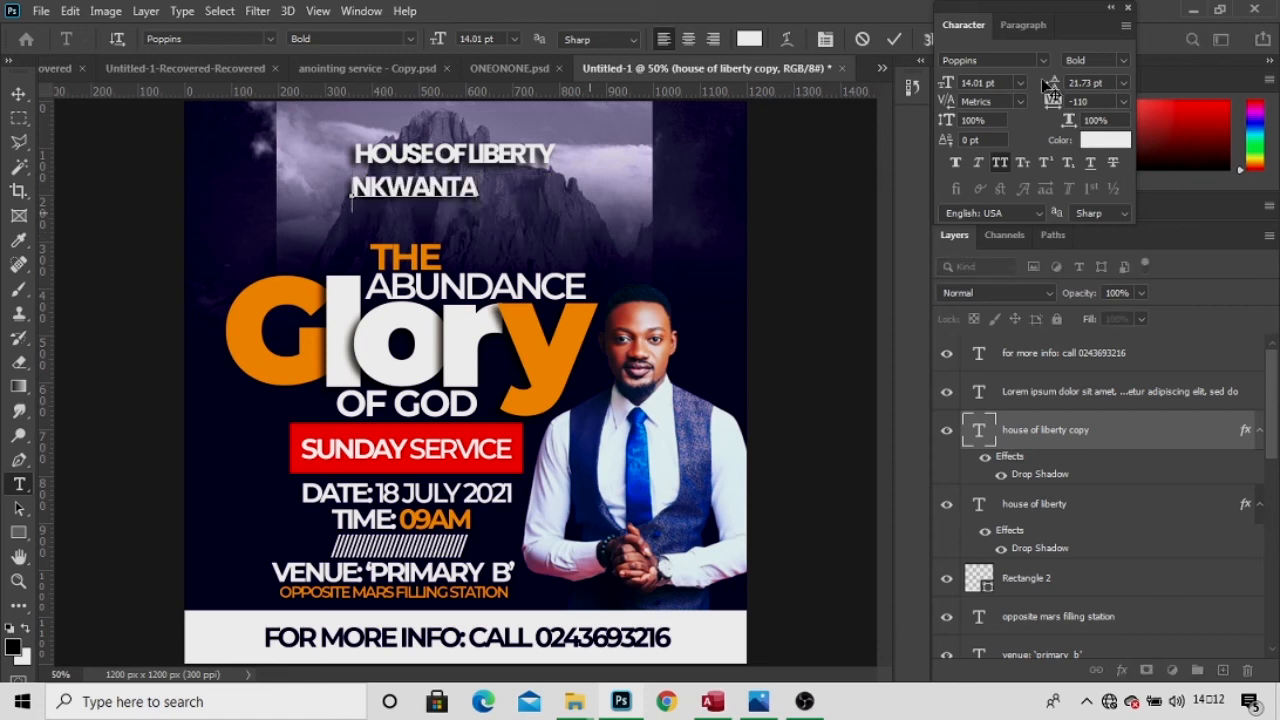
click(1124, 59)
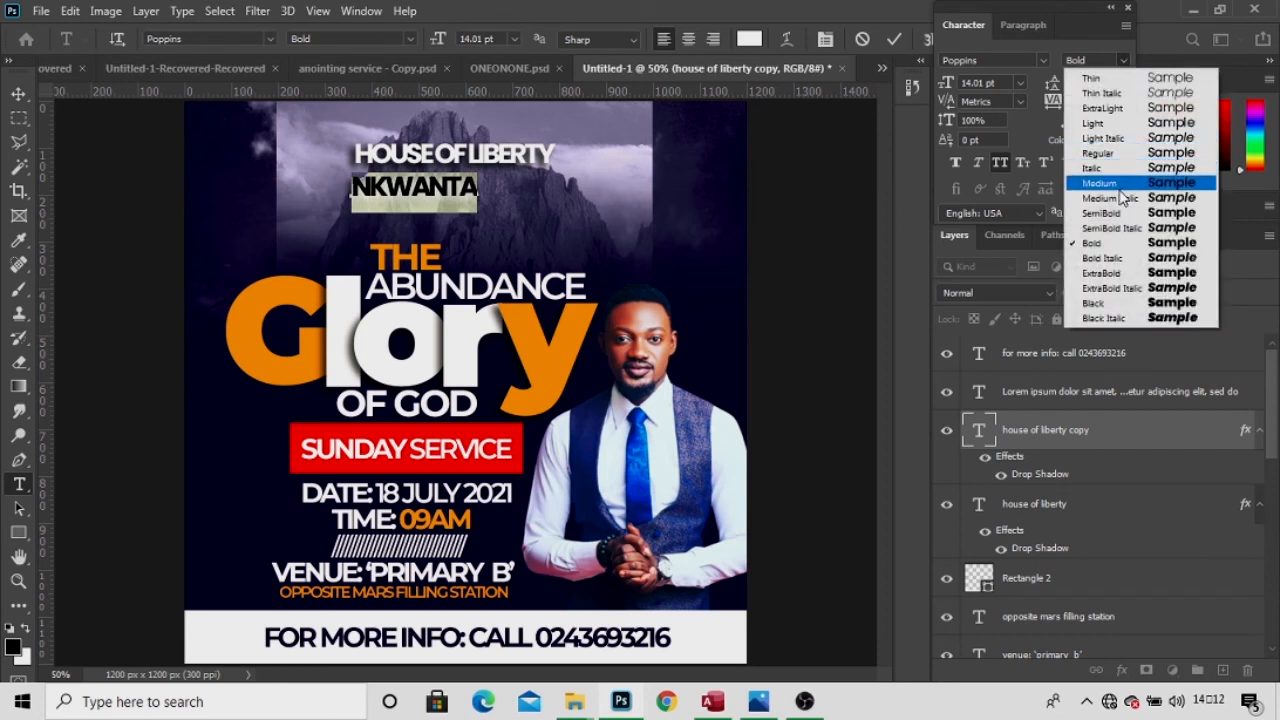
click(1100, 213)
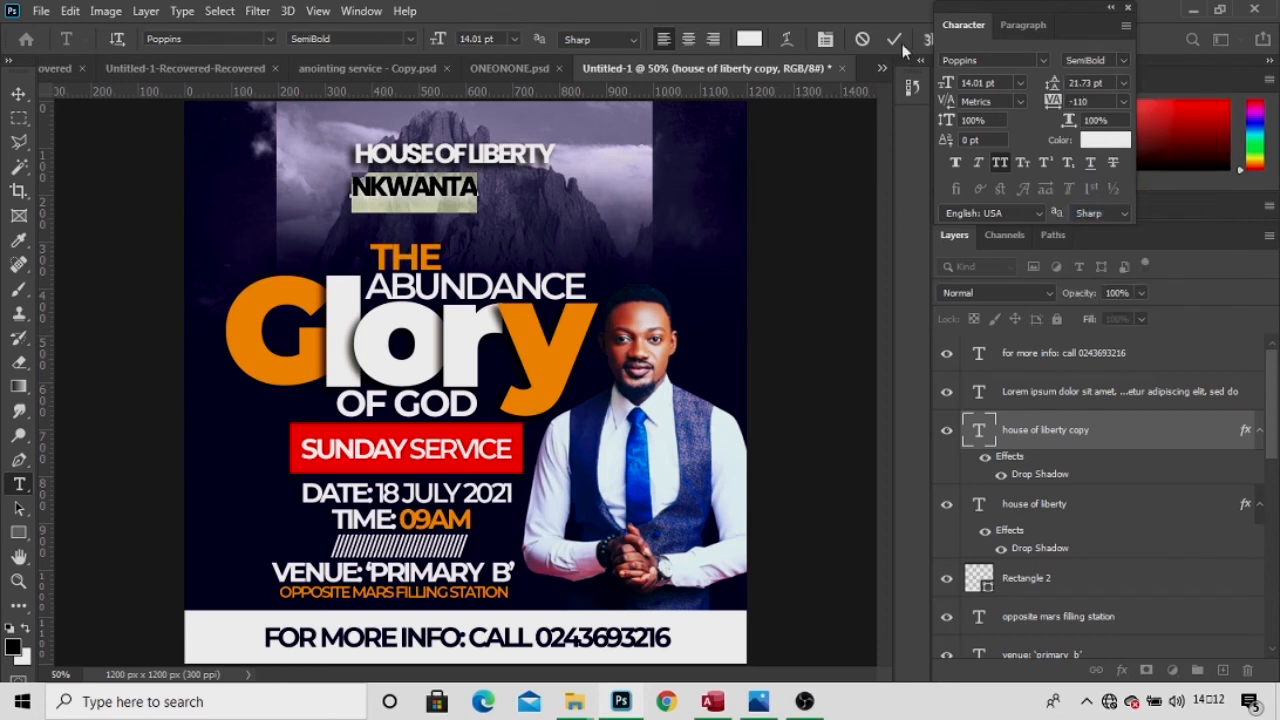
click(86, 99)
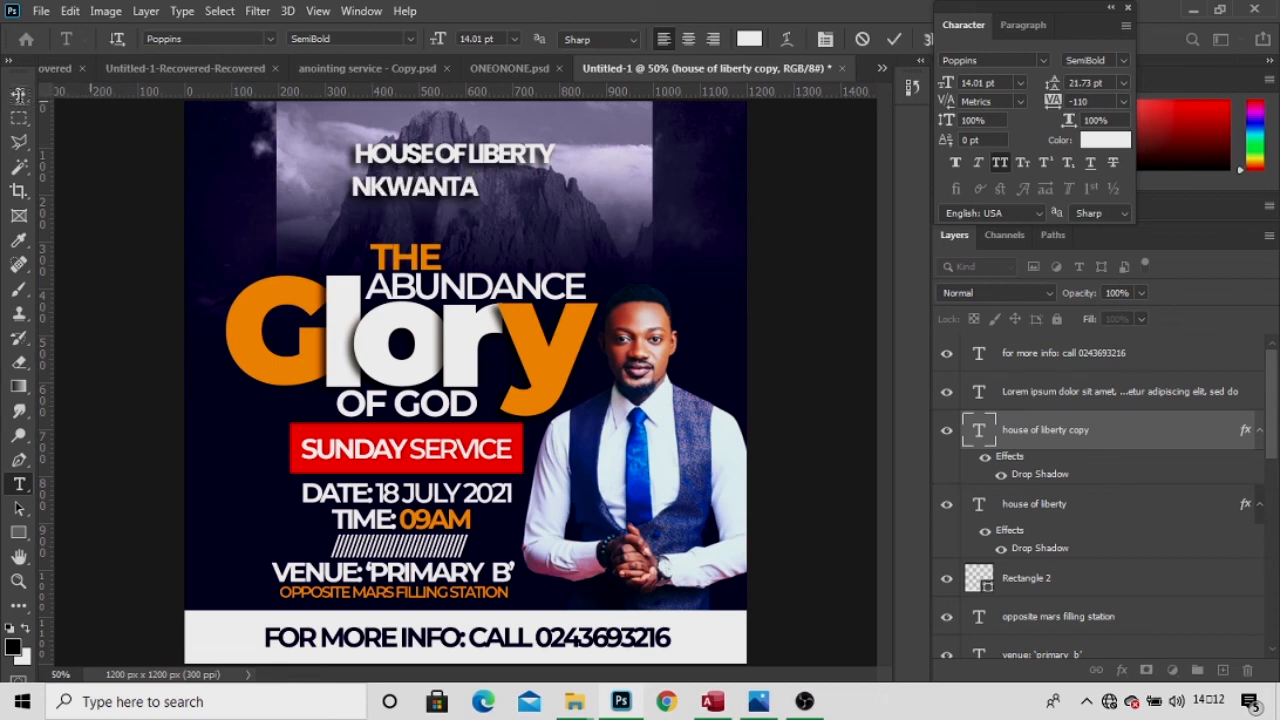
click(18, 94)
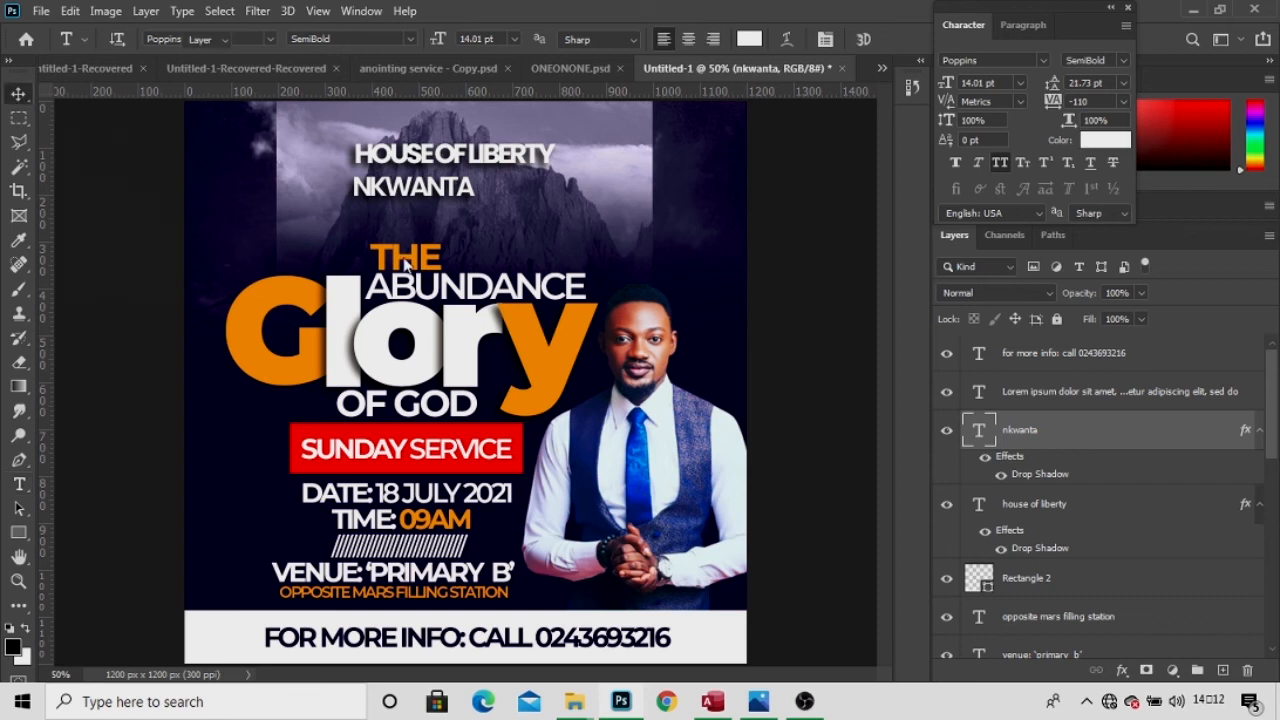
Align NKWANTA and HOUSE OF LIBERTY to the canvas's horizontal centre, then deselect.
drag(465, 192, 506, 183)
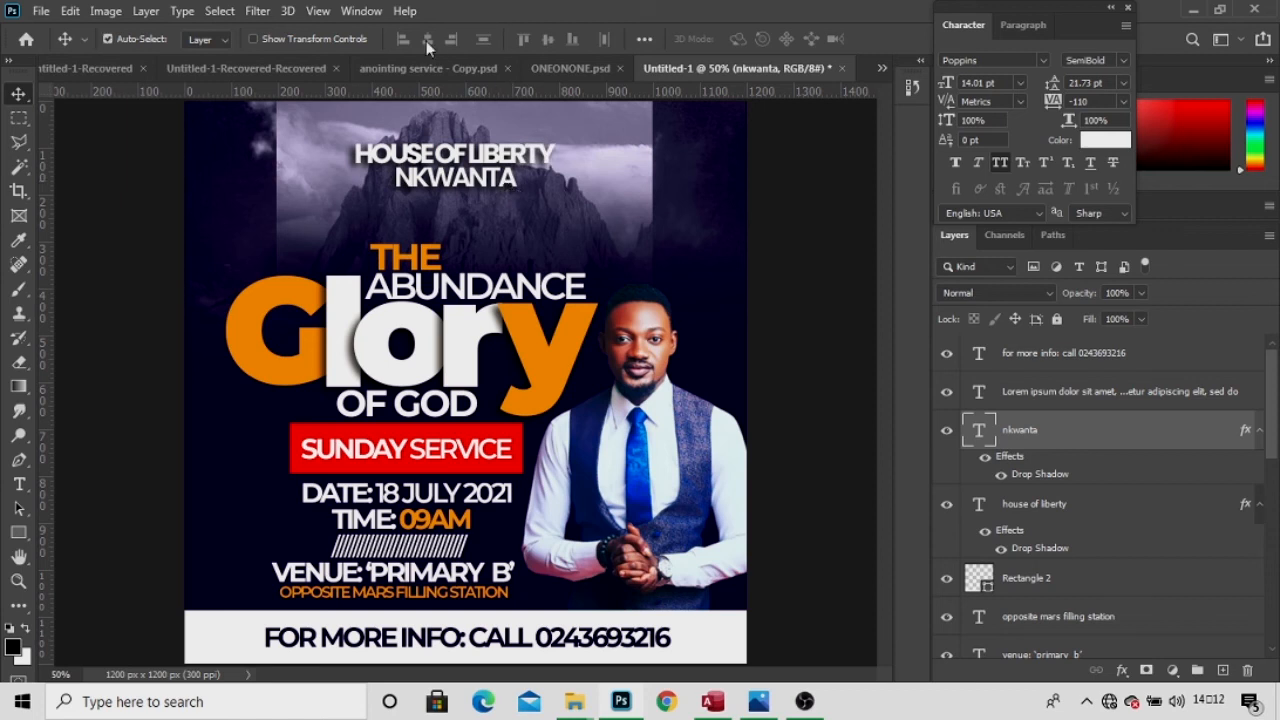
key(ctrl+a)
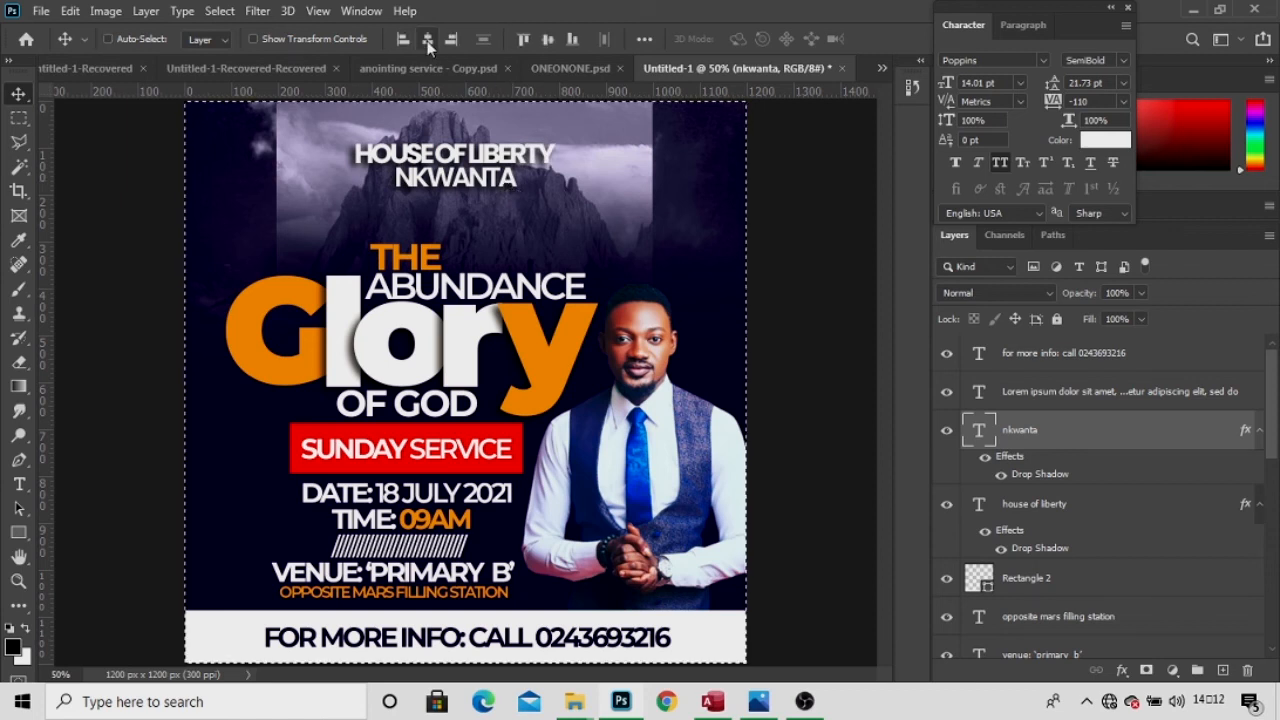
click(427, 40)
right_click(538, 152)
click(556, 158)
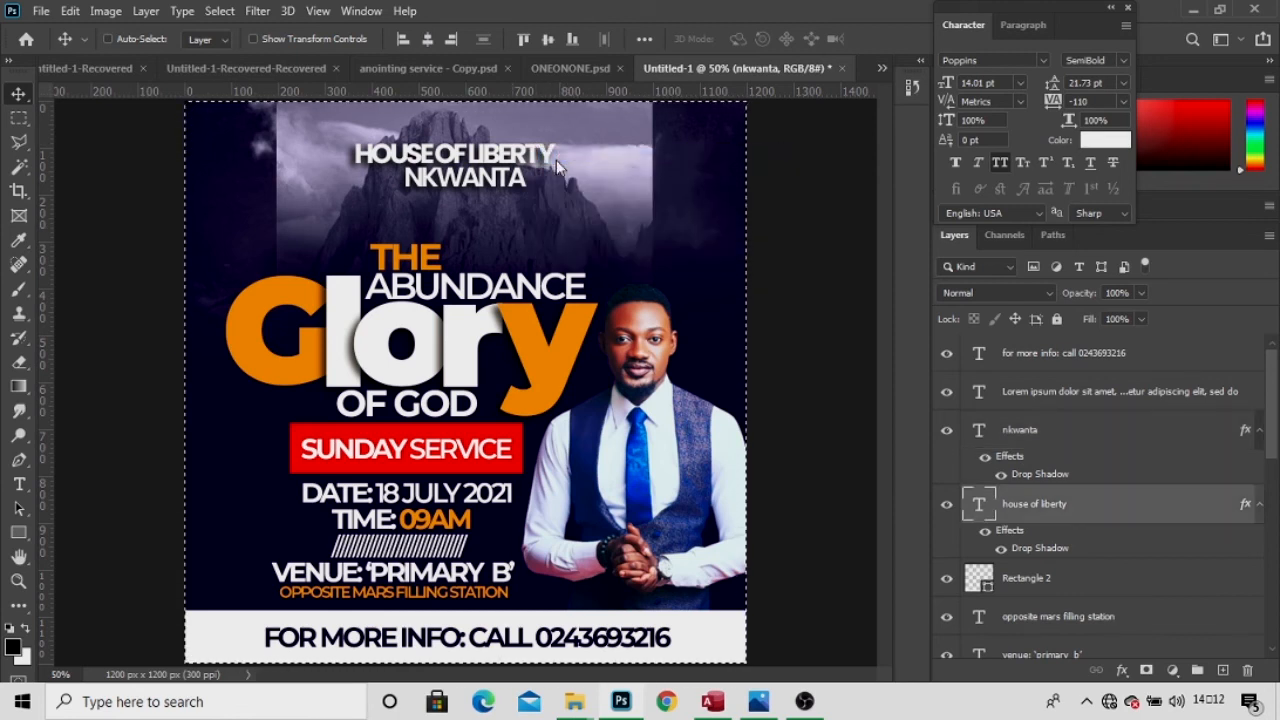
click(431, 46)
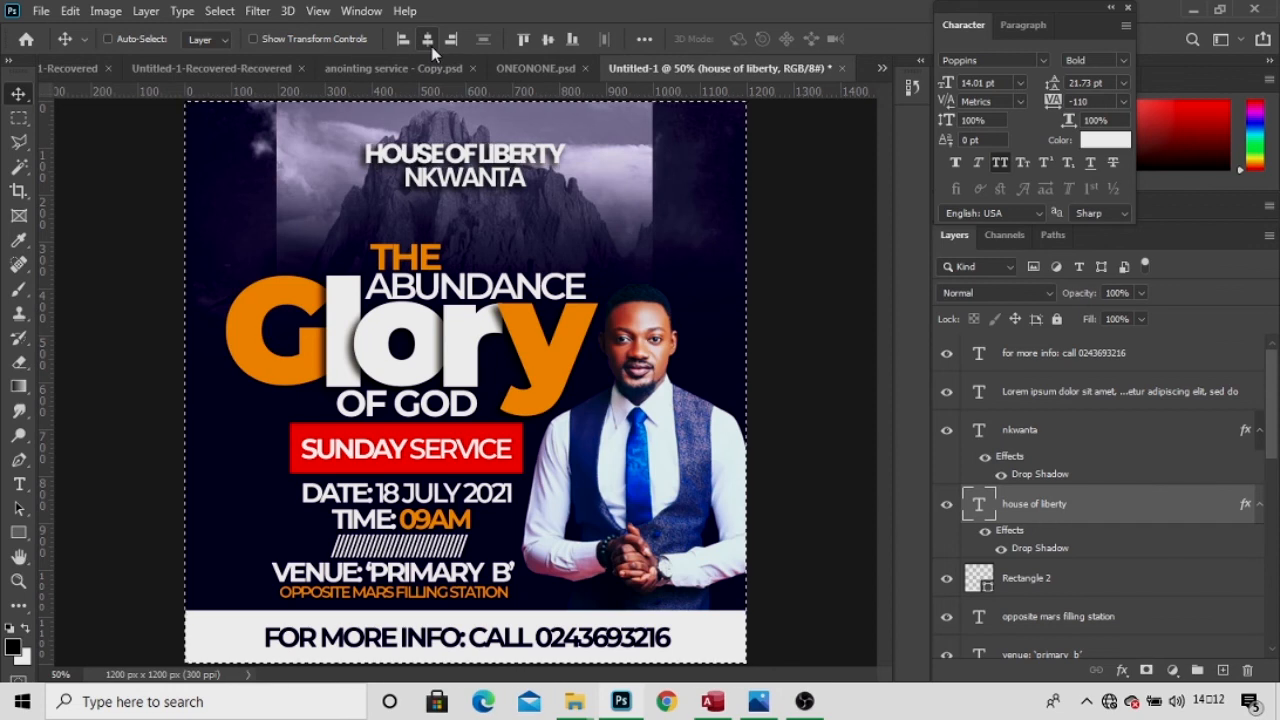
key(ctrl+d)
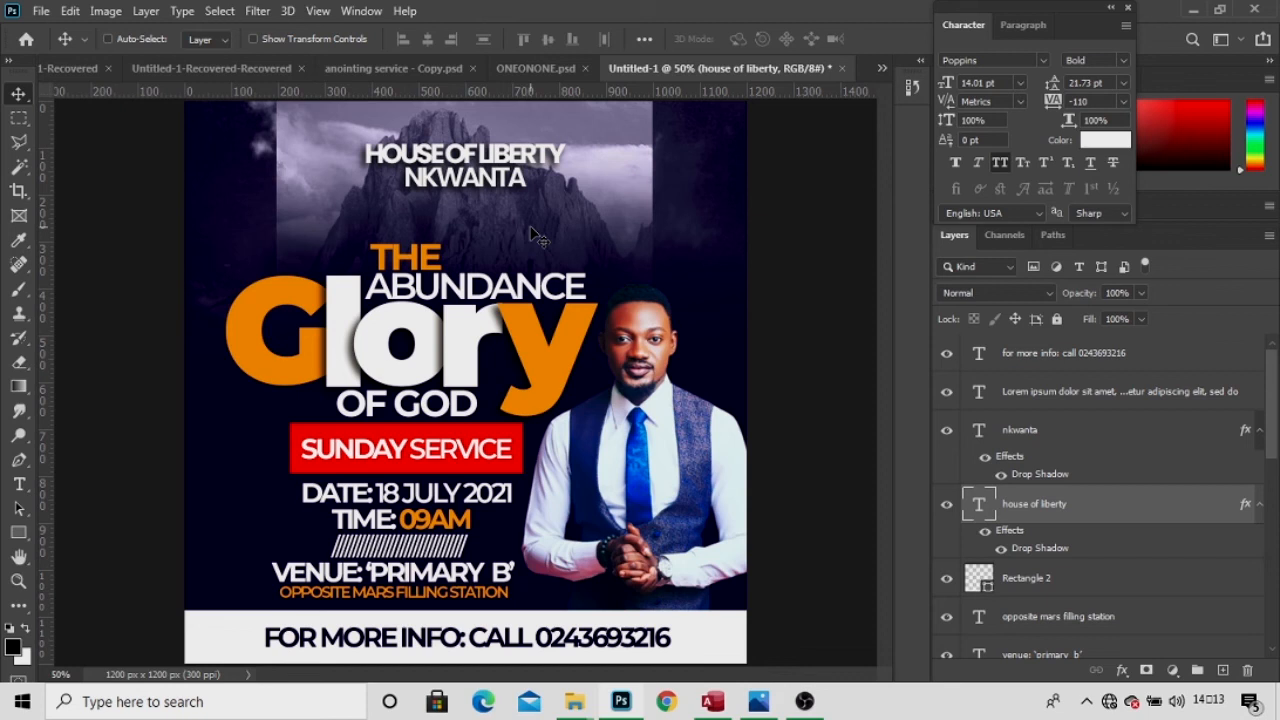
Add a layer mask to the pastor portrait with an upward gradient fading his lower body into the navy.
right_click(650, 331)
click(660, 334)
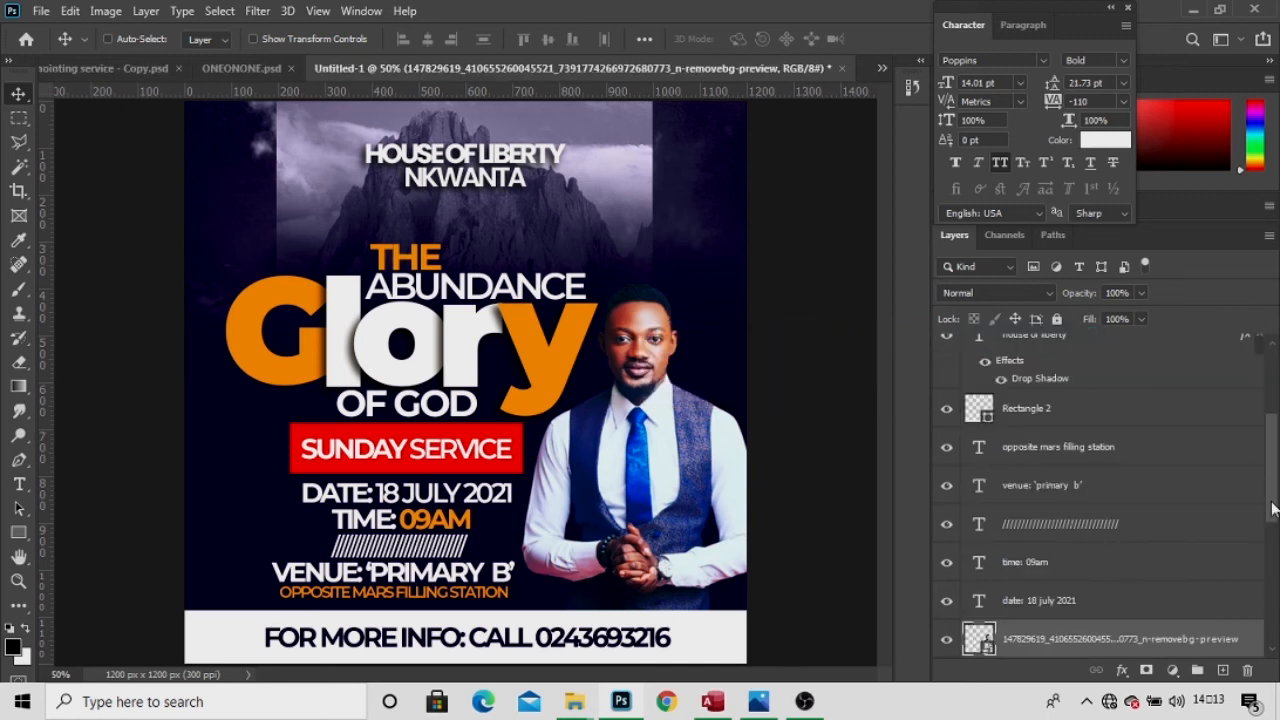
drag(1272, 510, 1273, 553)
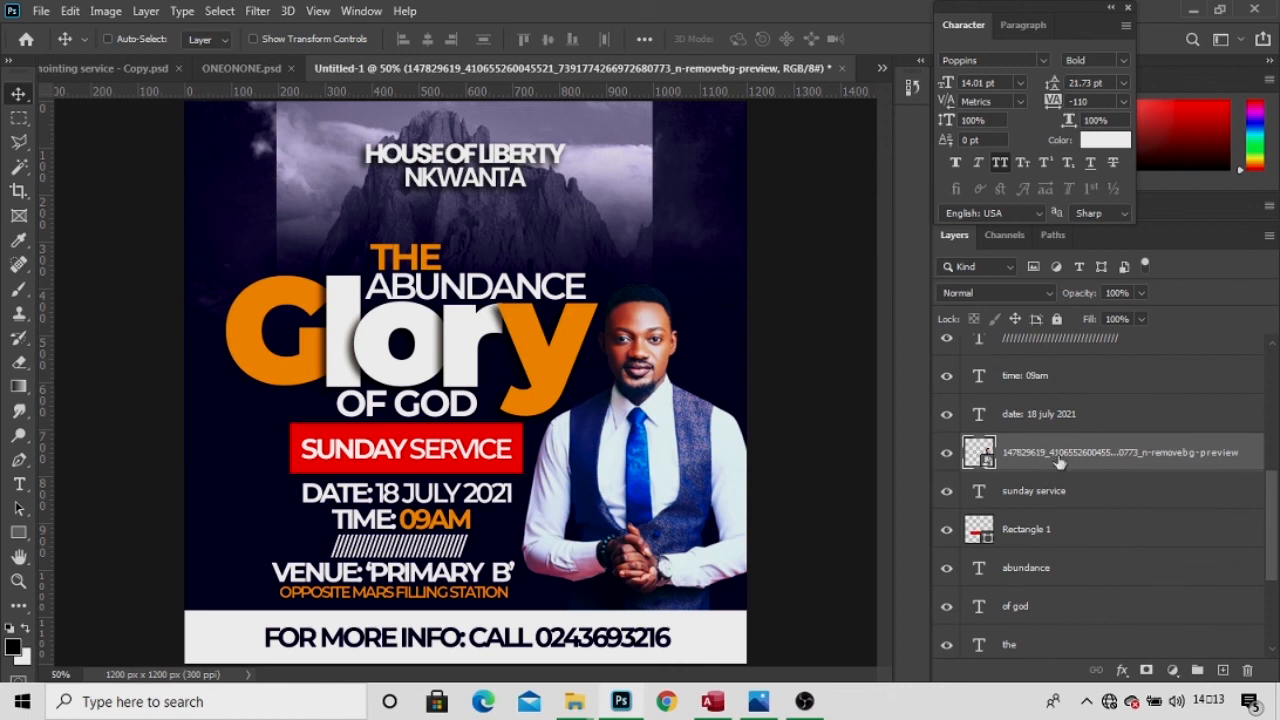
click(1146, 671)
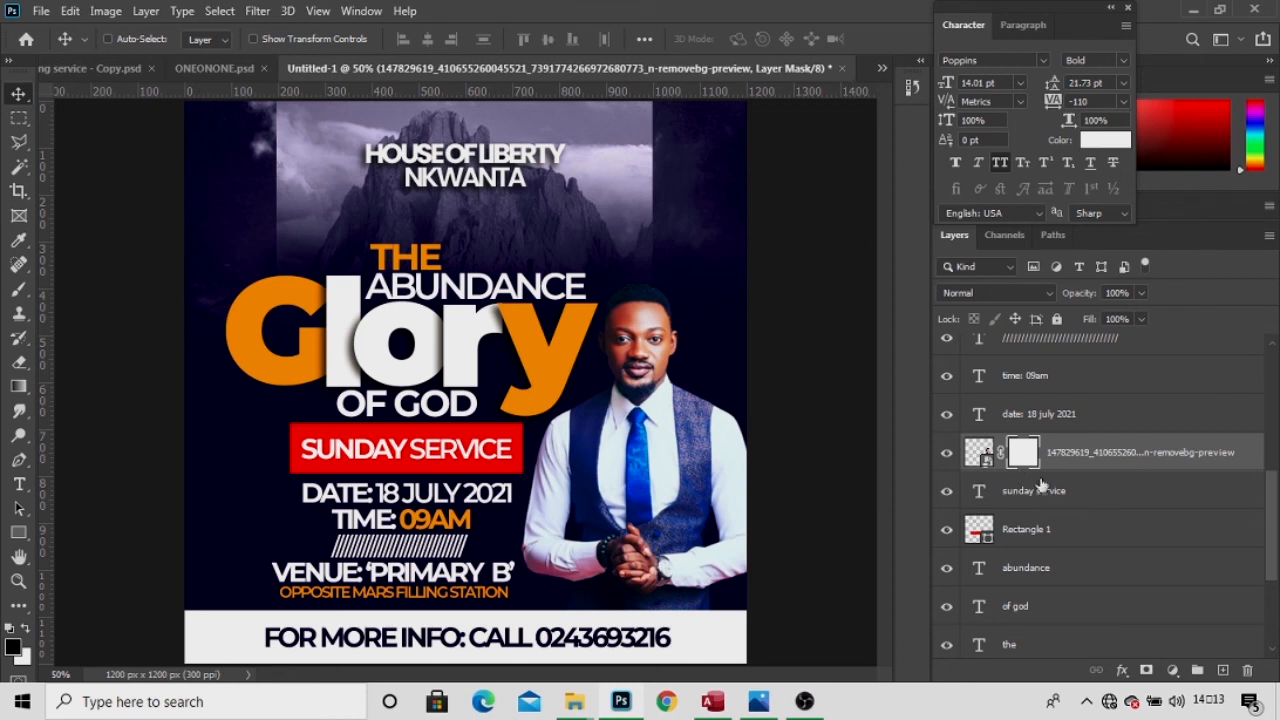
key(g)
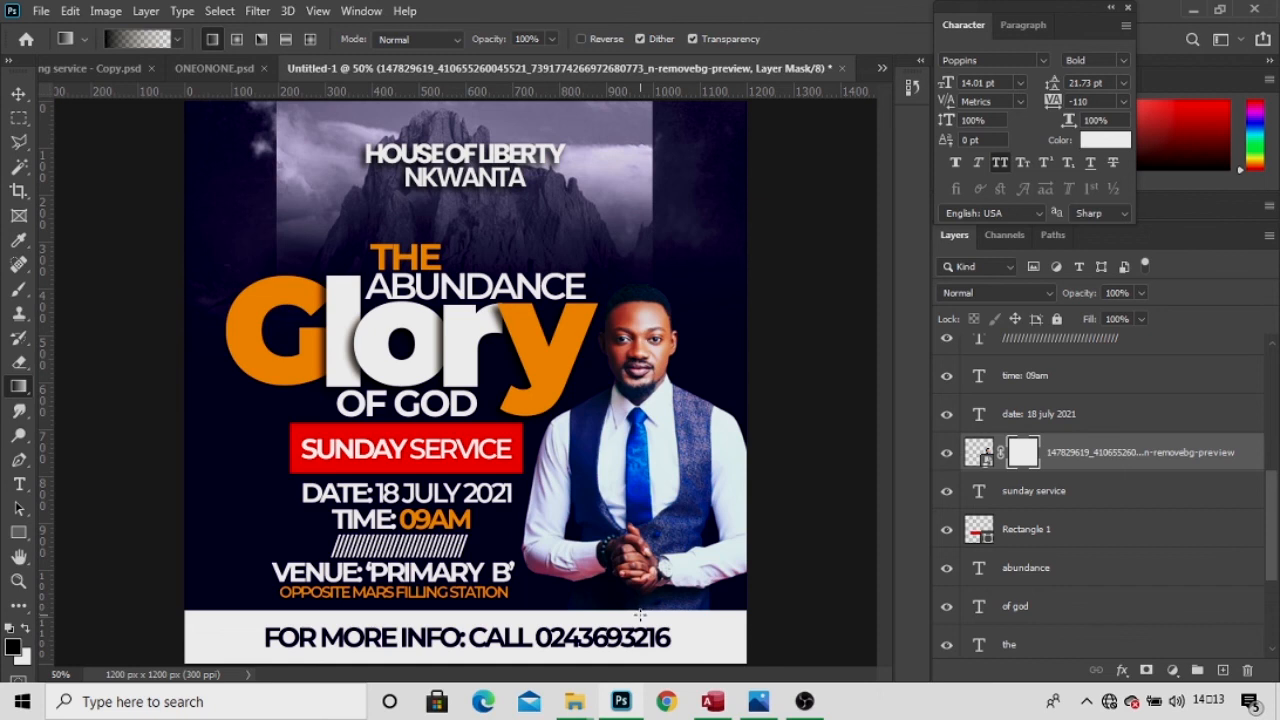
drag(641, 617, 641, 515)
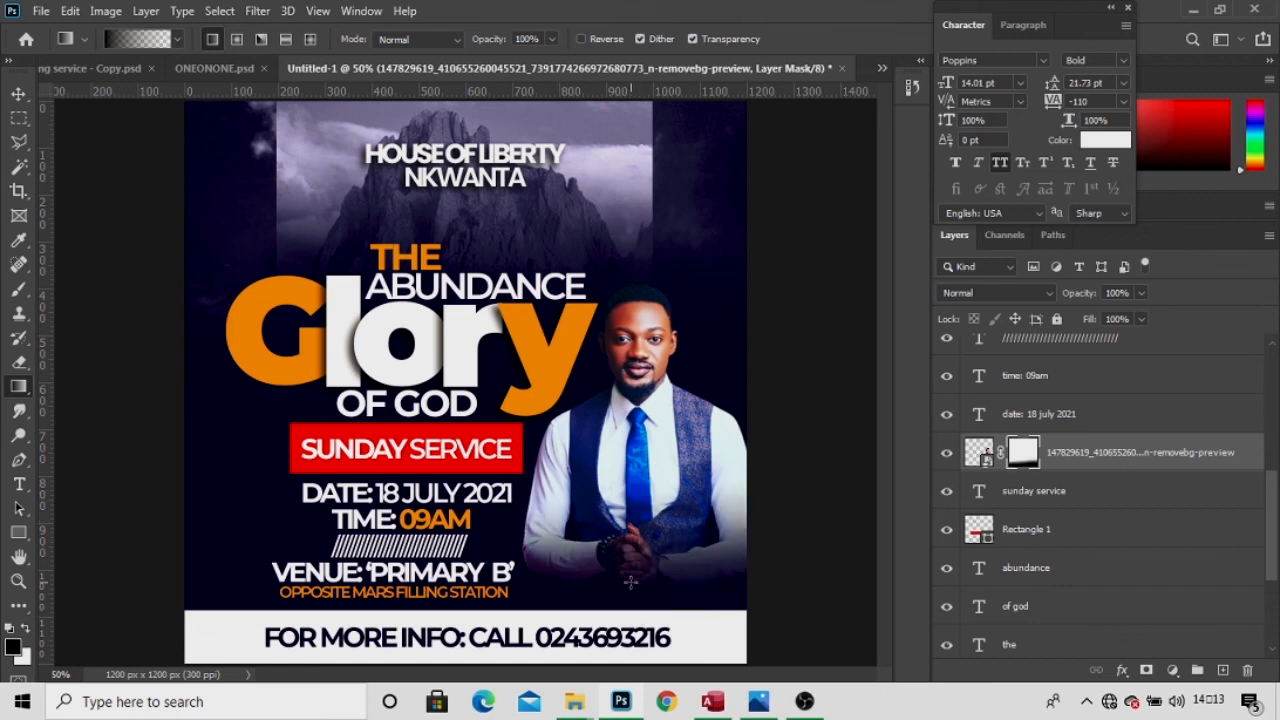
click(18, 93)
key(t)
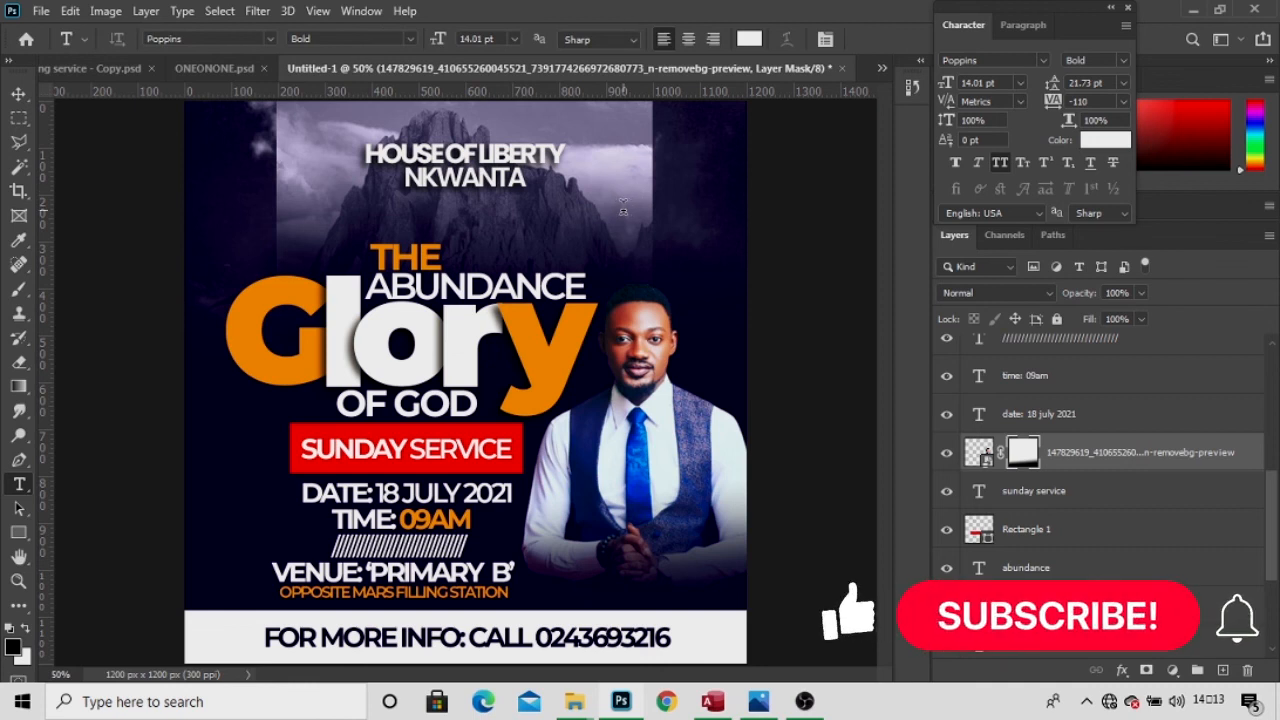
Type SIR at the upper right and set it in the Shania Quinton font.
click(622, 207)
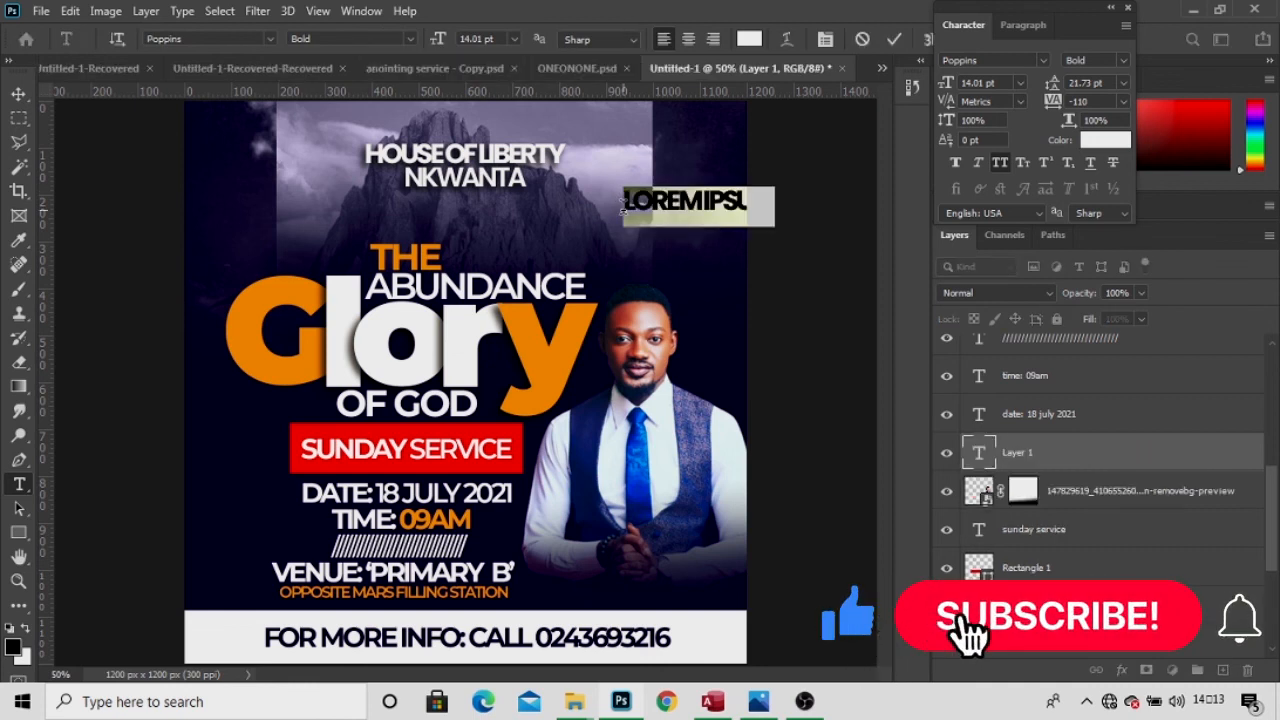
text(SIR)
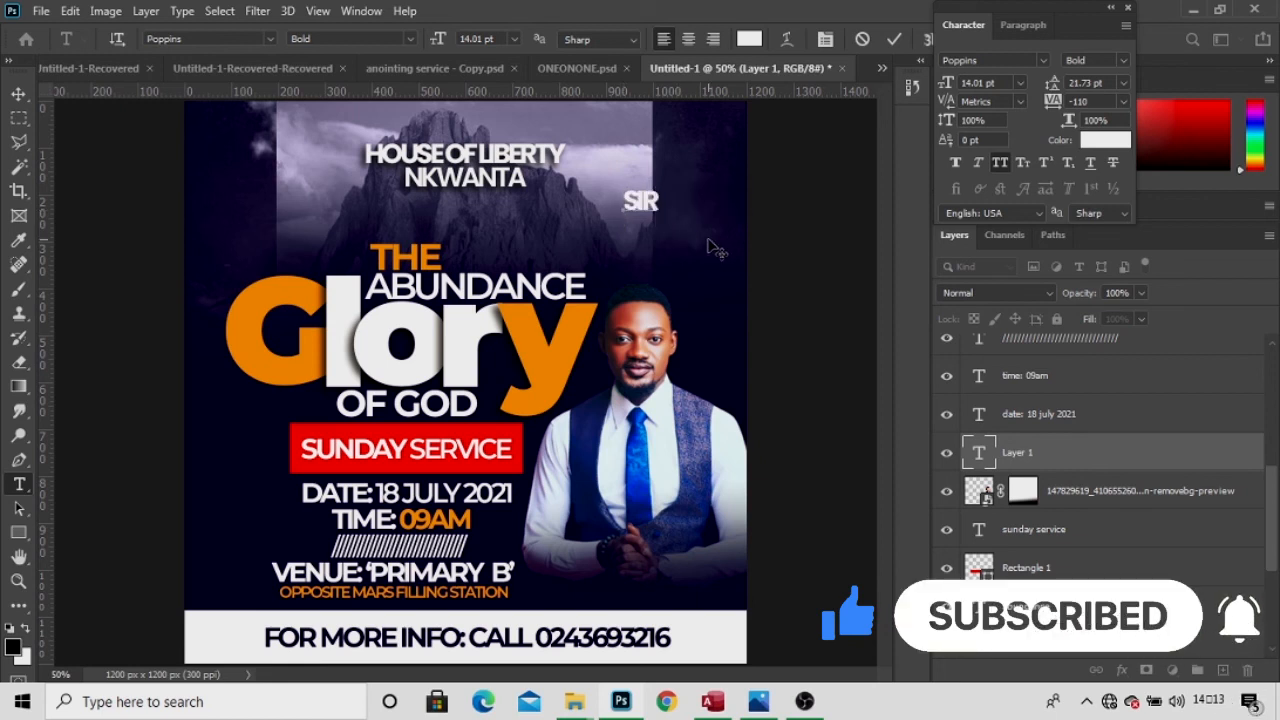
key(ctrl)
key(ctrl+a)
click(1010, 61)
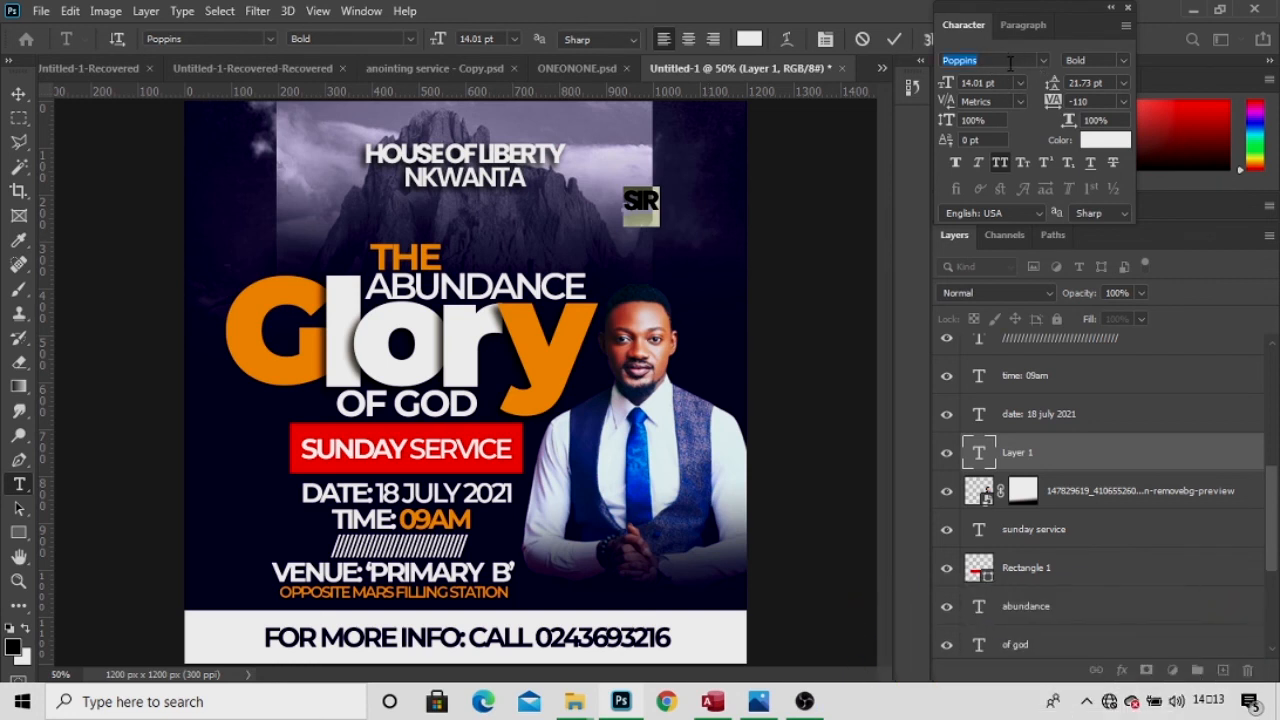
key(BackSpace)
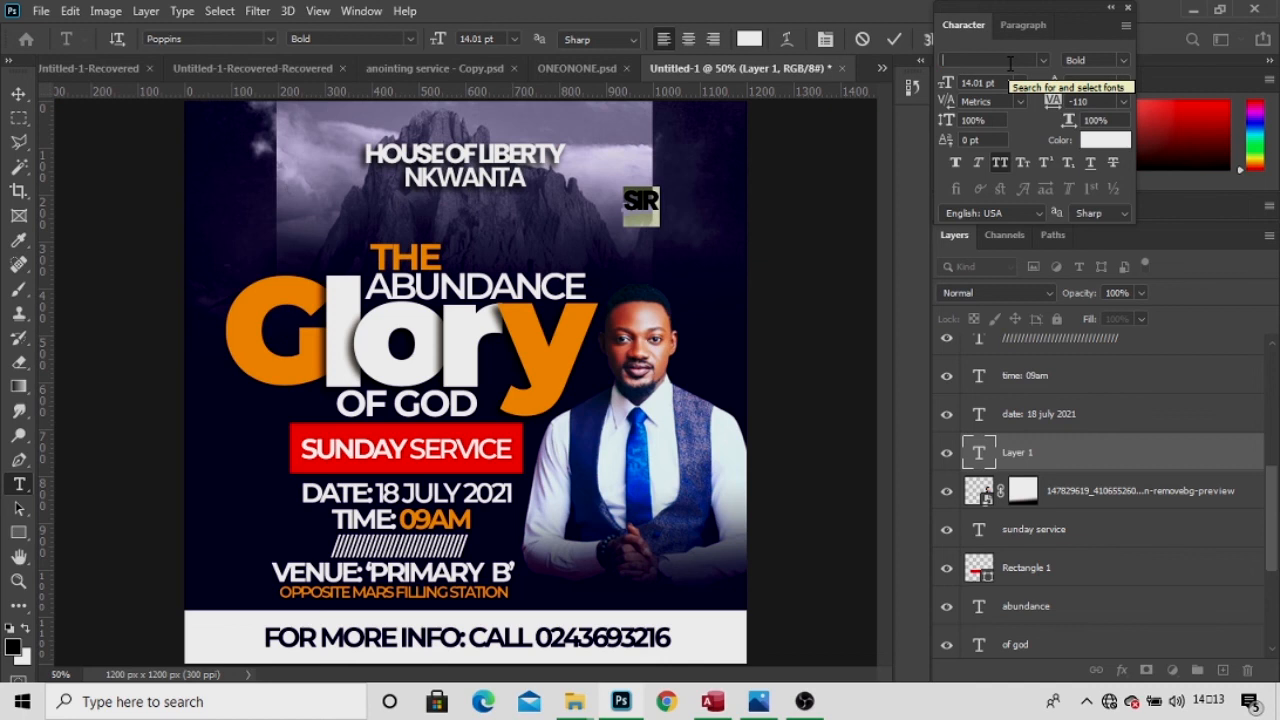
text(shani)
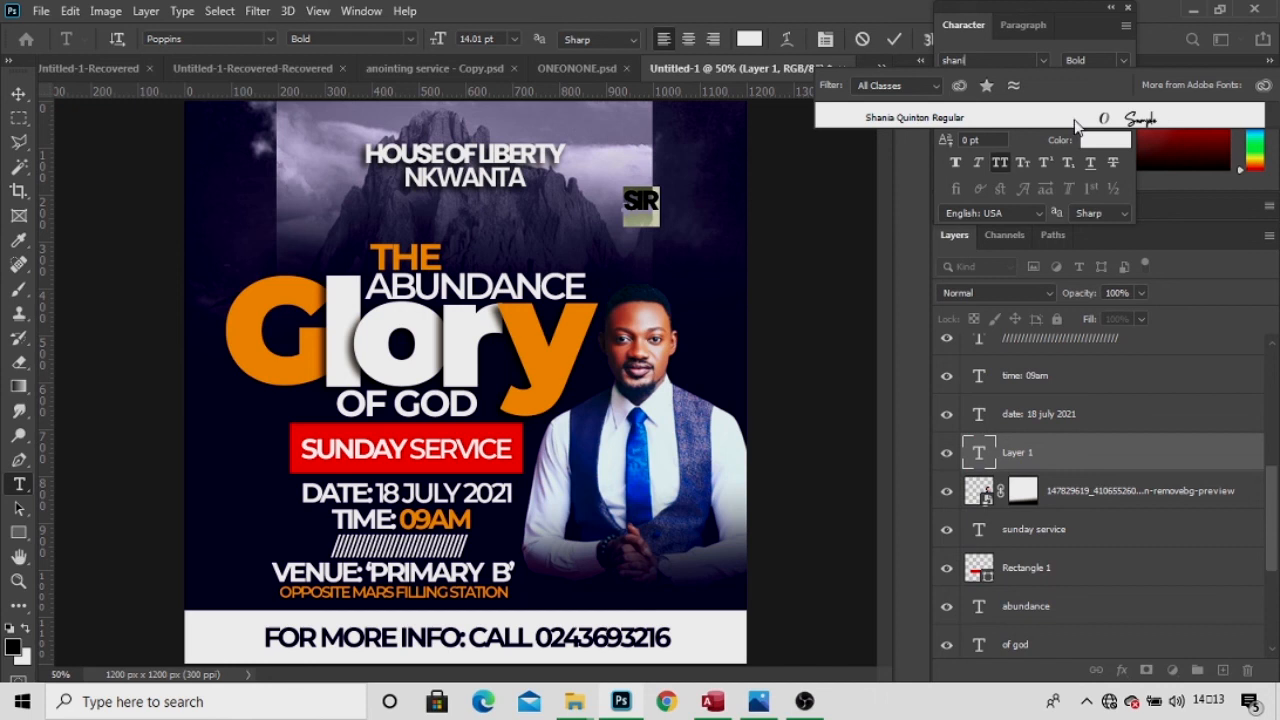
key(Return)
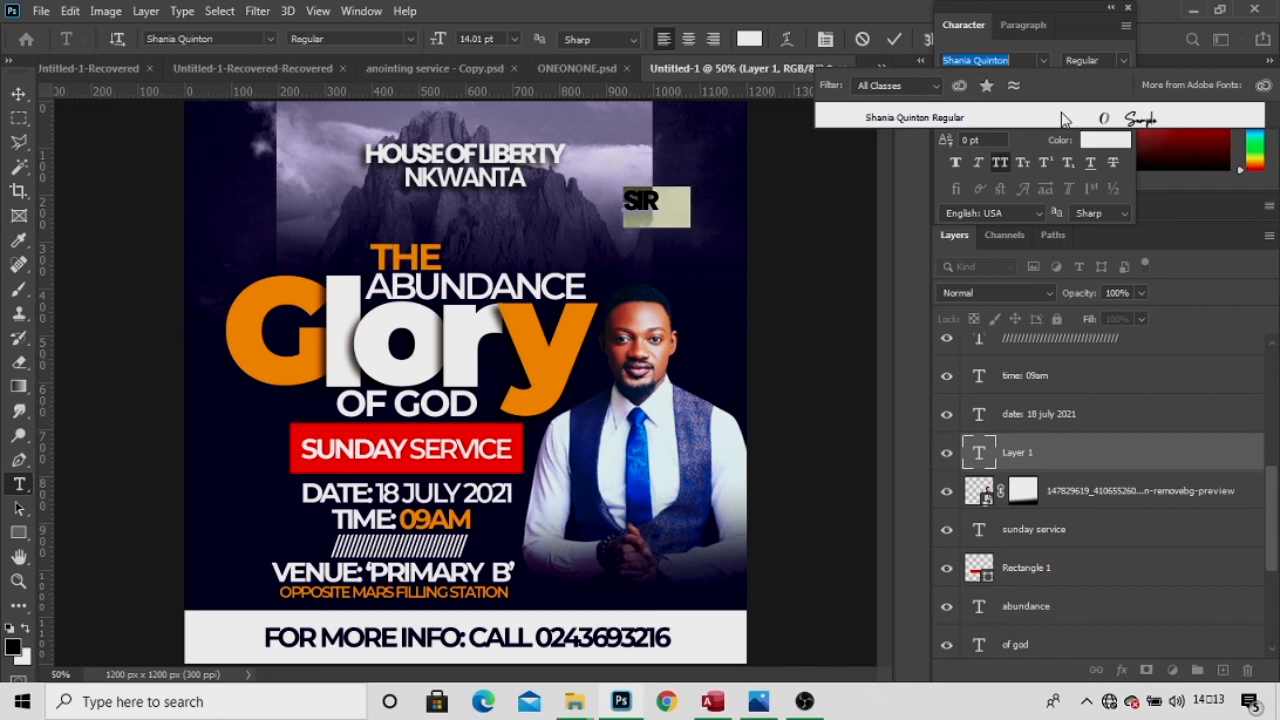
click(1065, 119)
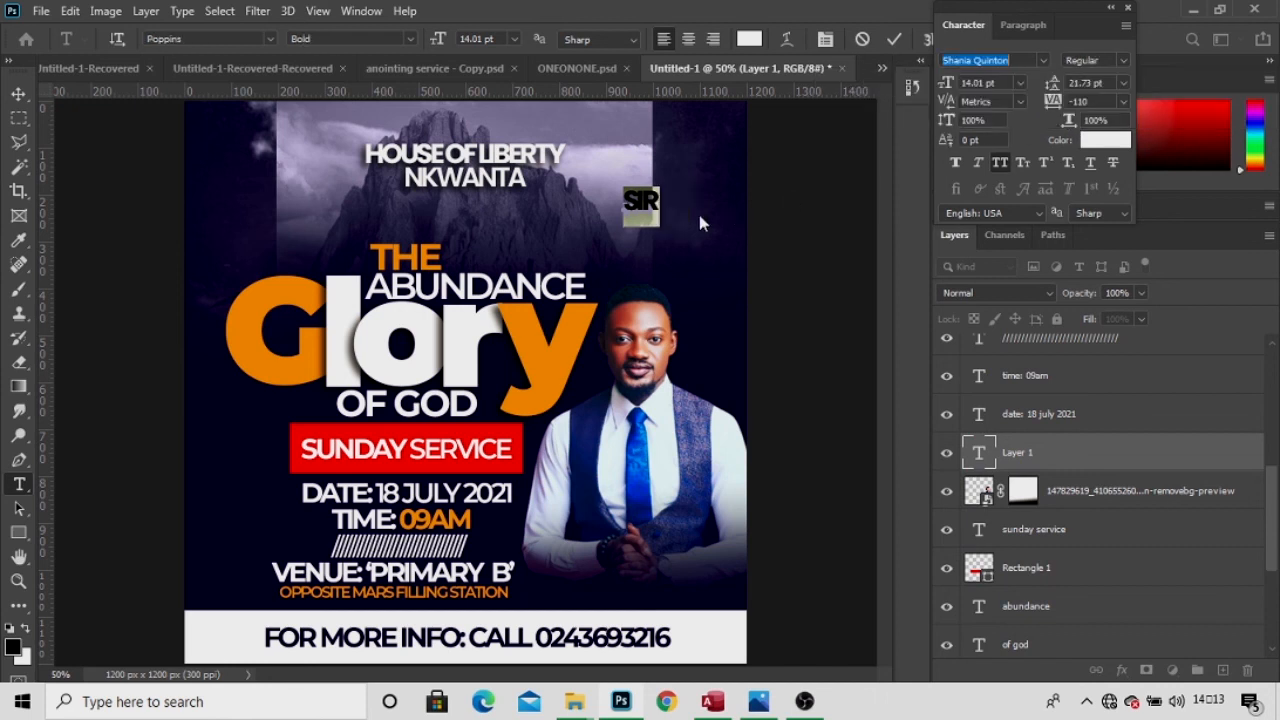
Turn off All Caps, set size 22.01 pt and tracking -10, and commit the Sir text.
click(996, 164)
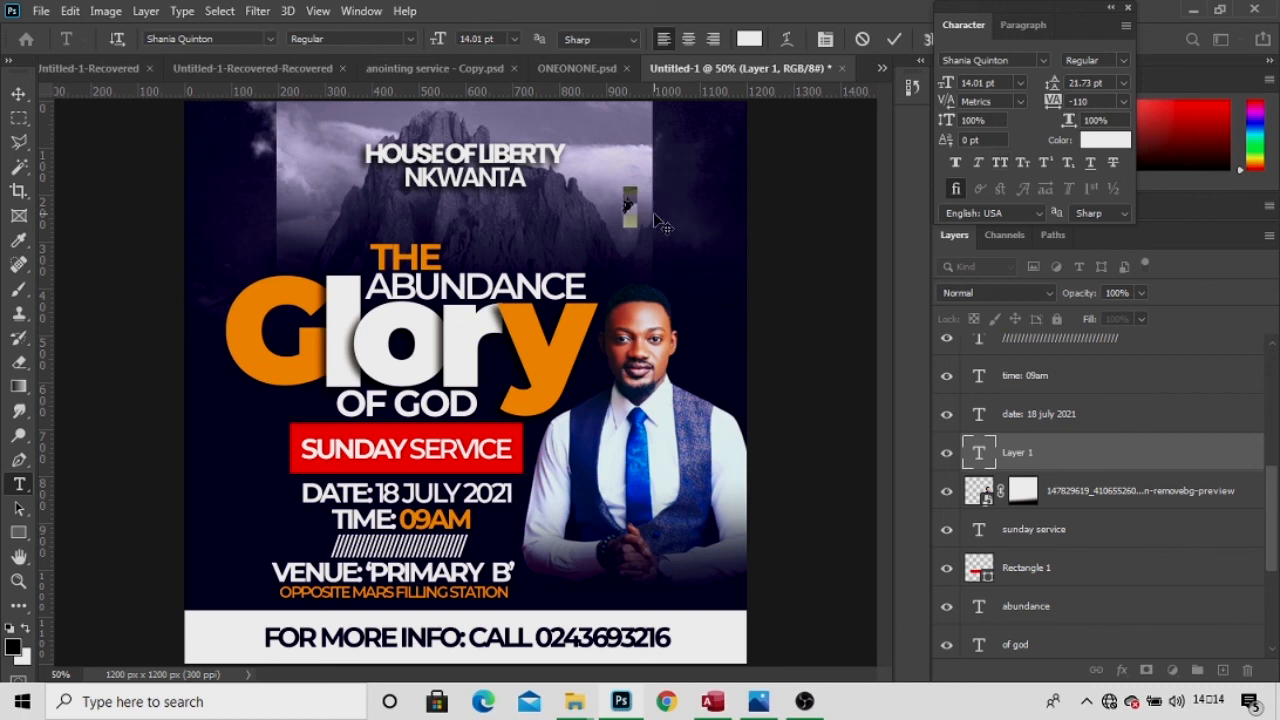
key(Left)
key(ctrl+a)
drag(948, 86, 957, 88)
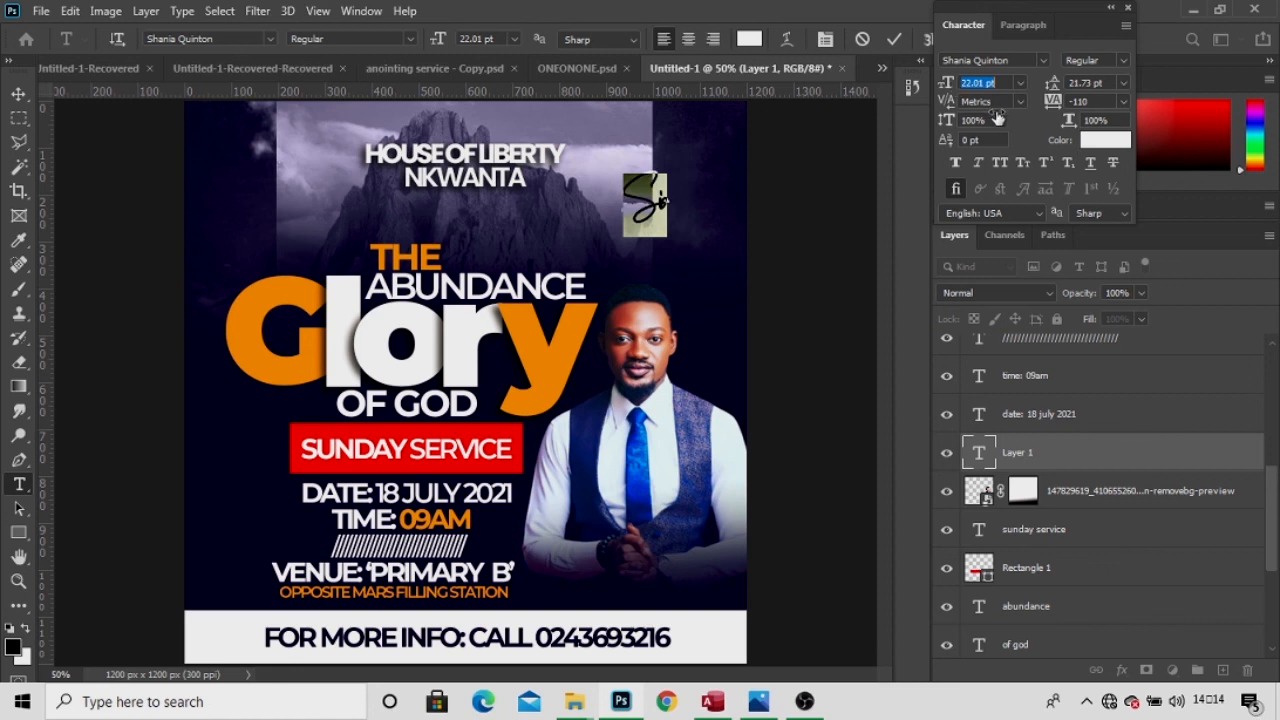
drag(1057, 106, 1062, 105)
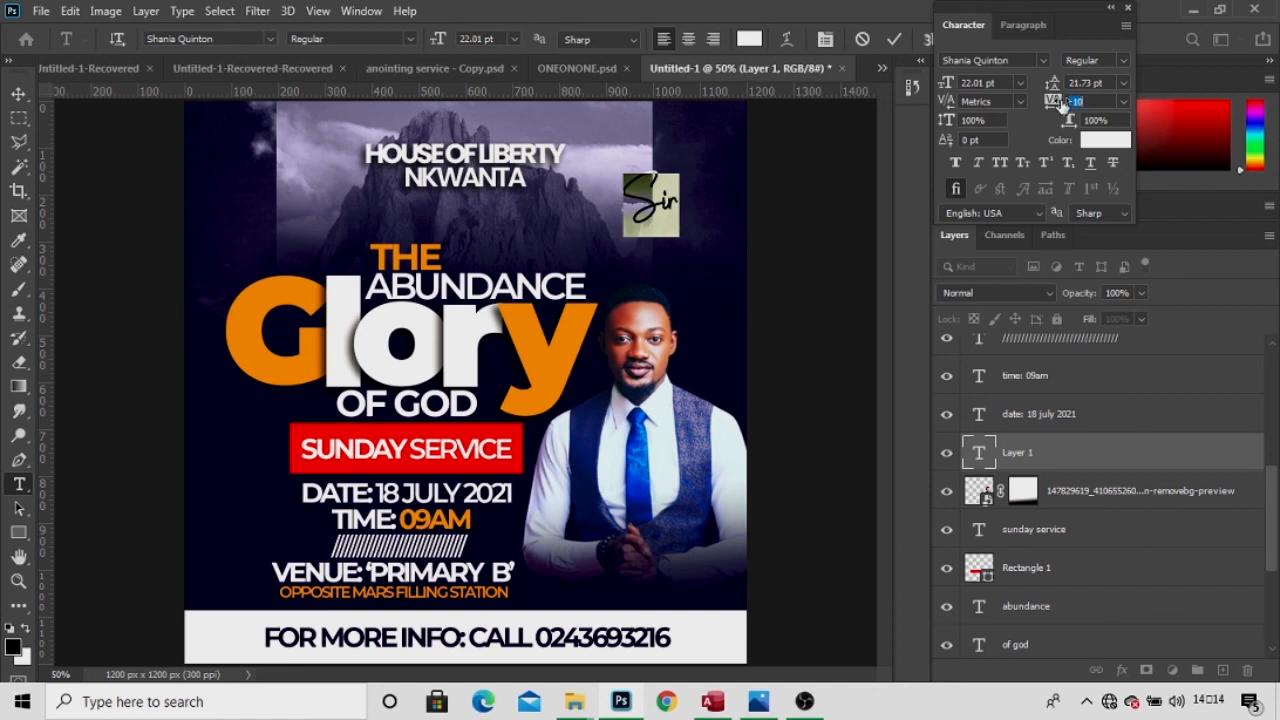
click(618, 103)
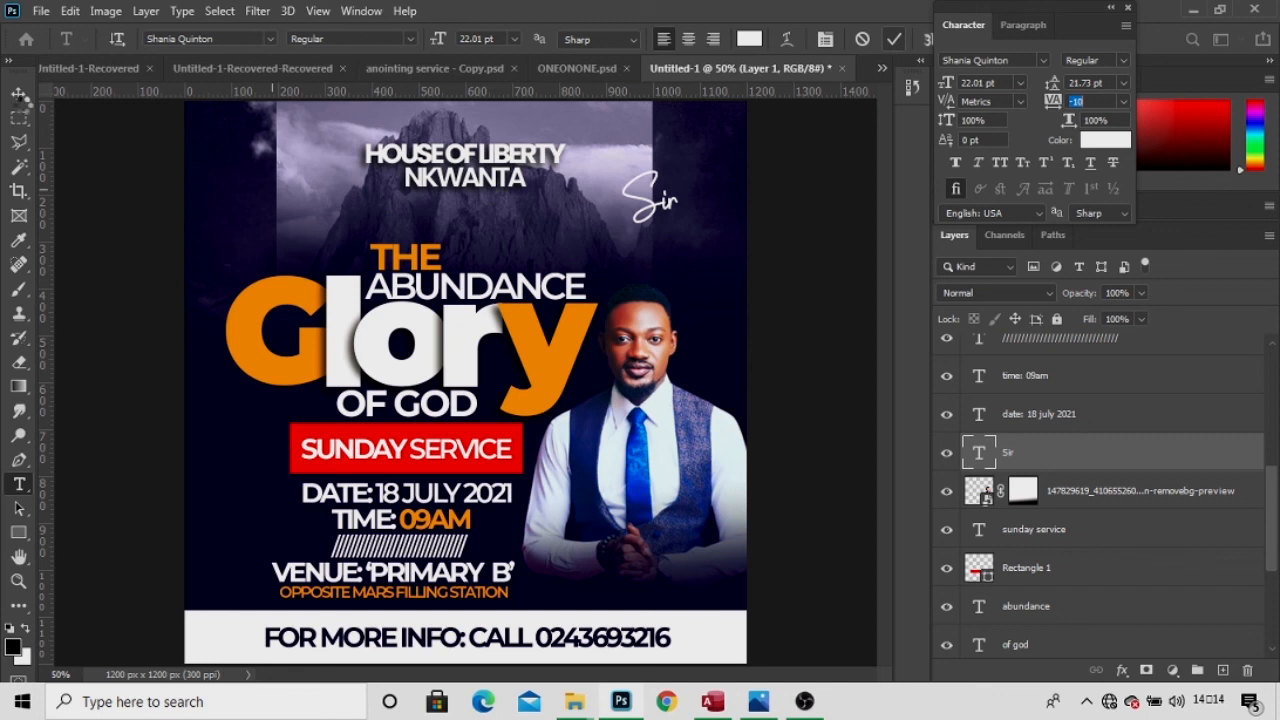
click(19, 94)
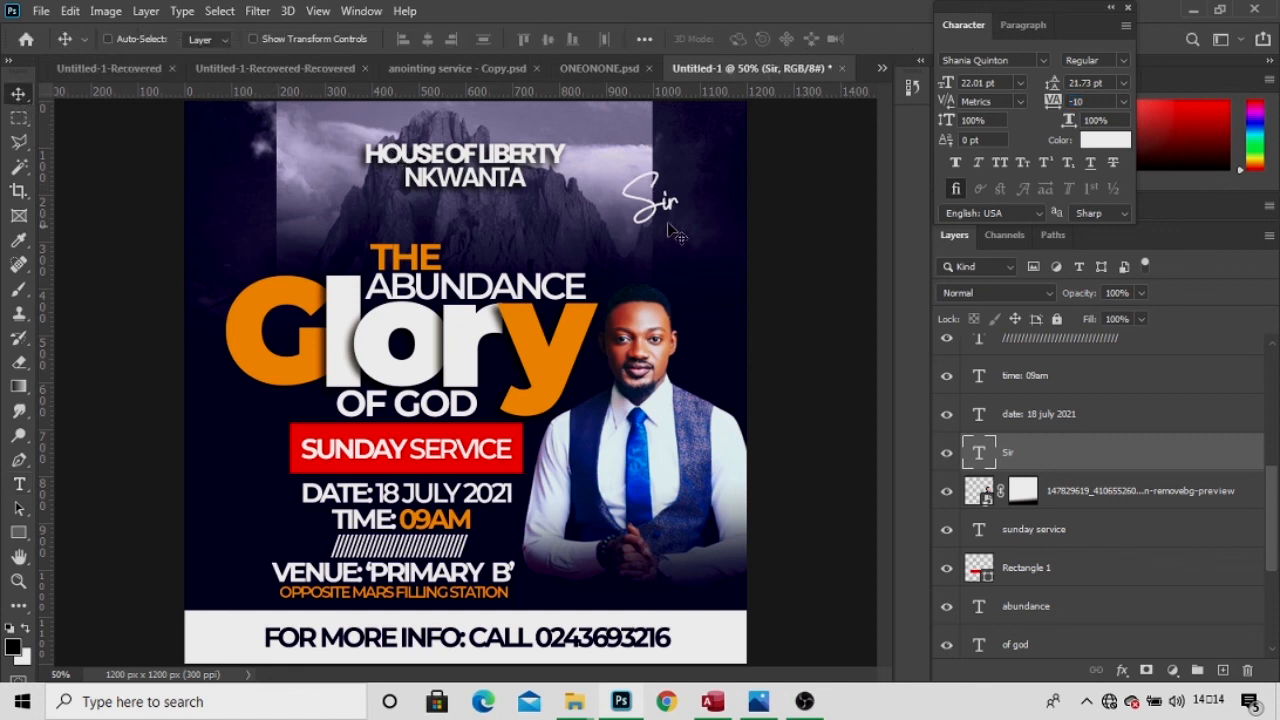
Move Sir down beside the pastor's hands and Alt-drag a Sir copy just to its right.
drag(660, 208, 588, 593)
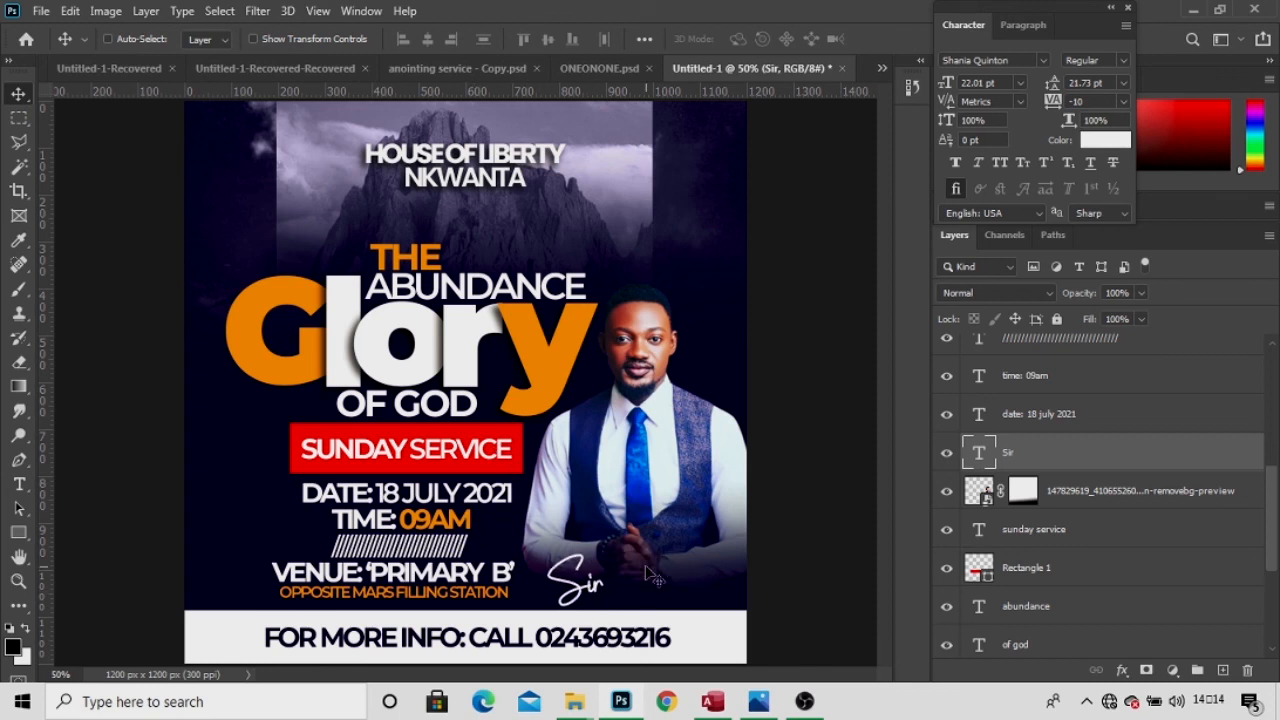
key(t)
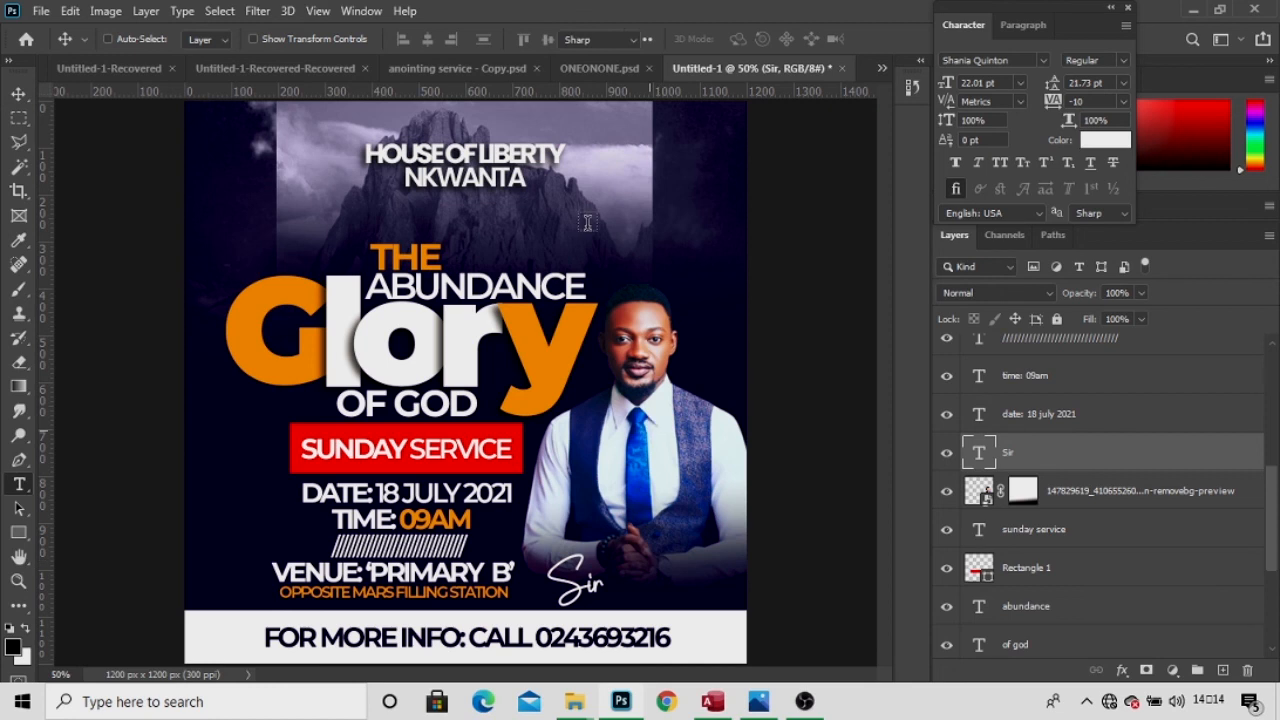
key(v)
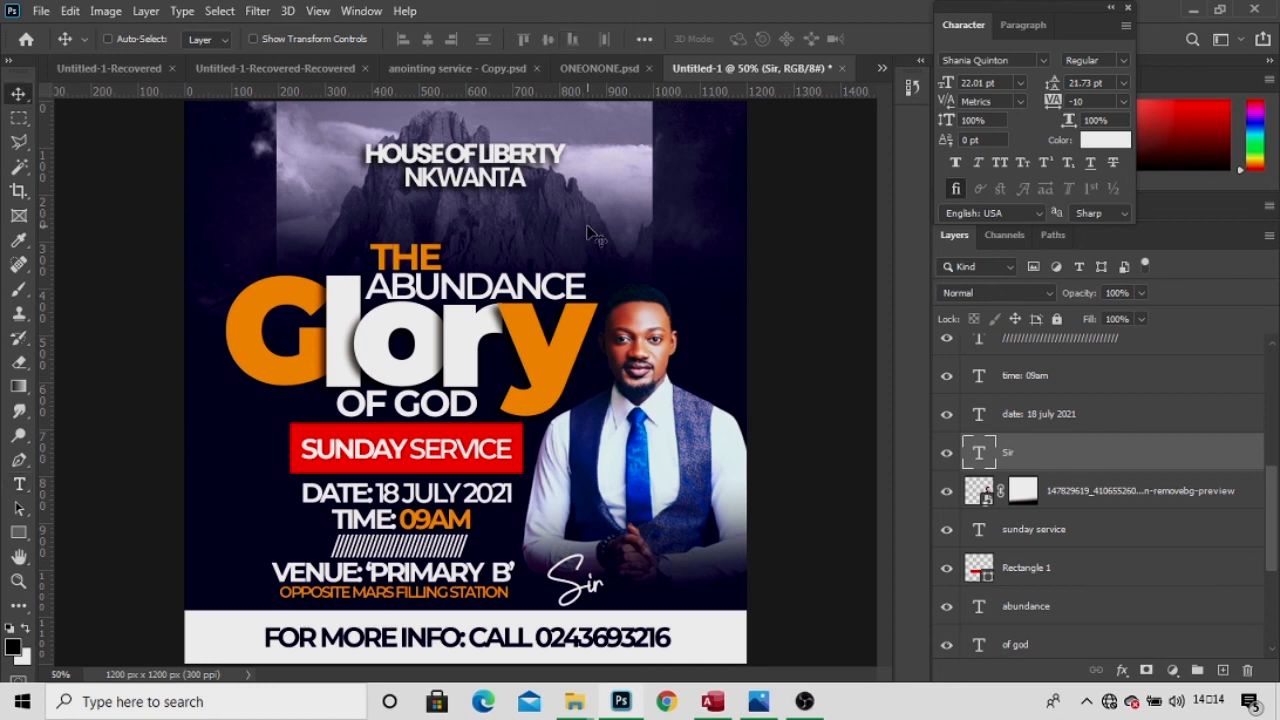
key(t)
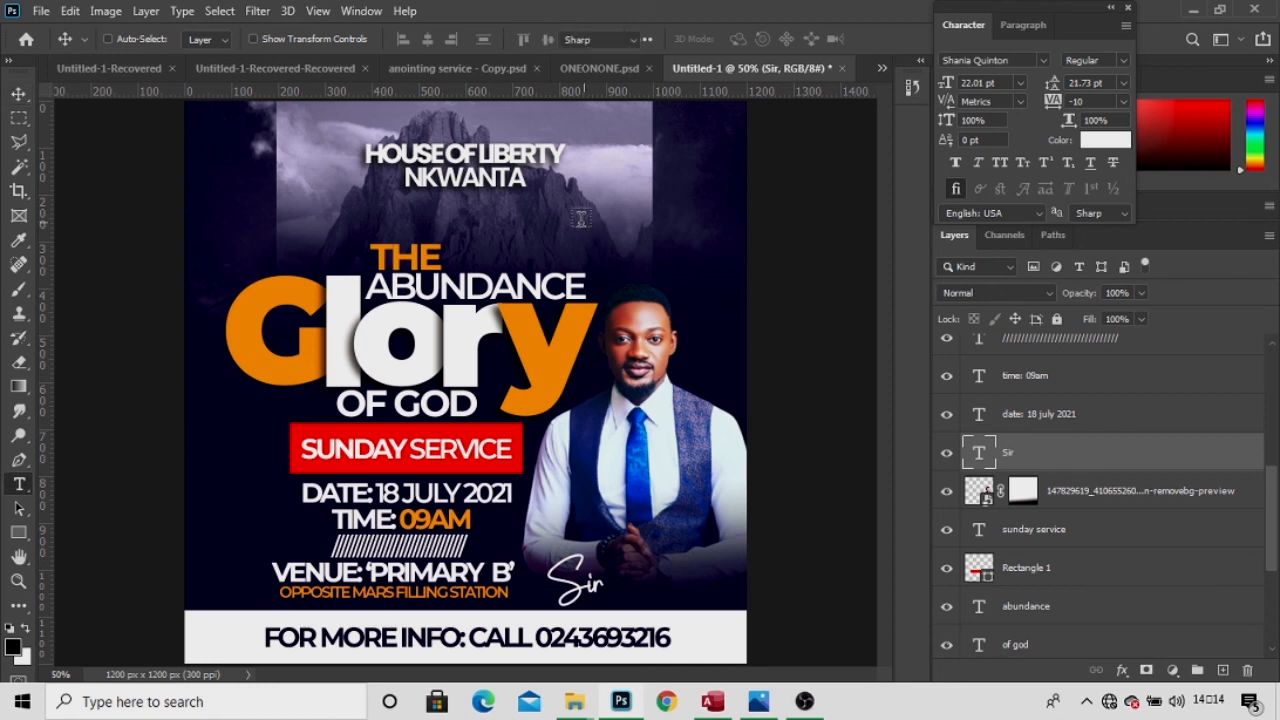
key(v)
key(t)
key(v)
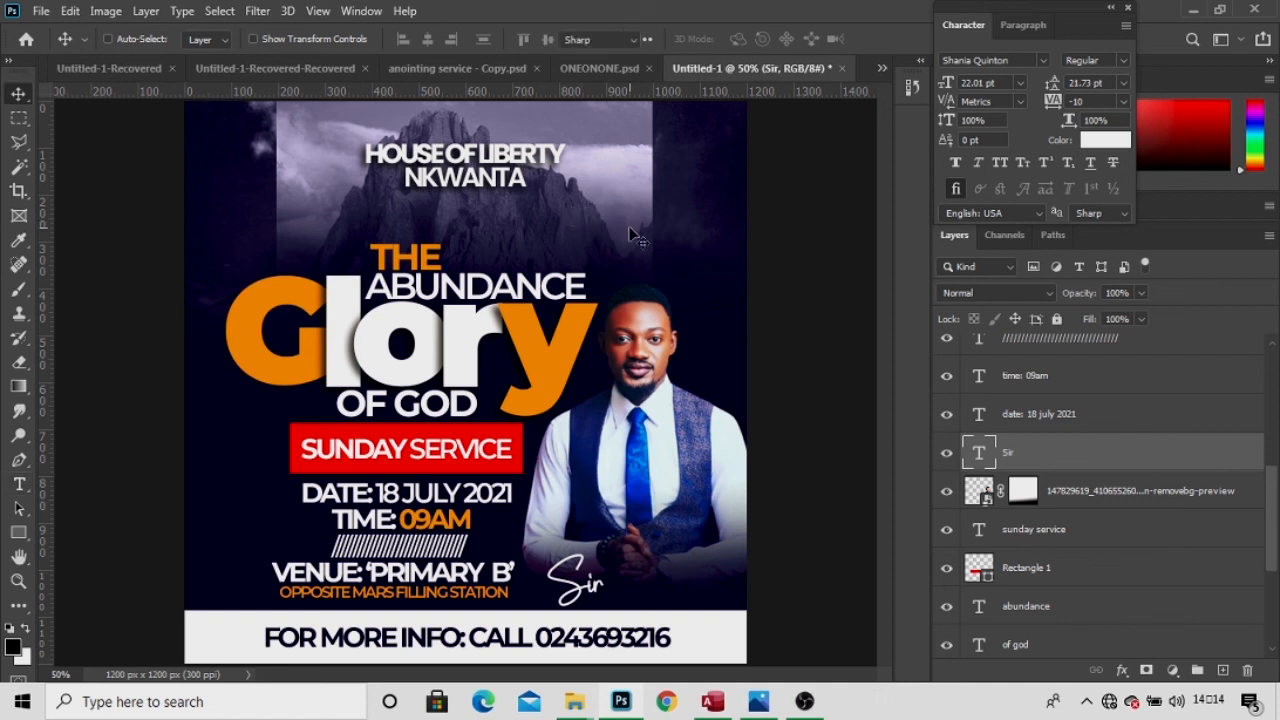
key(t)
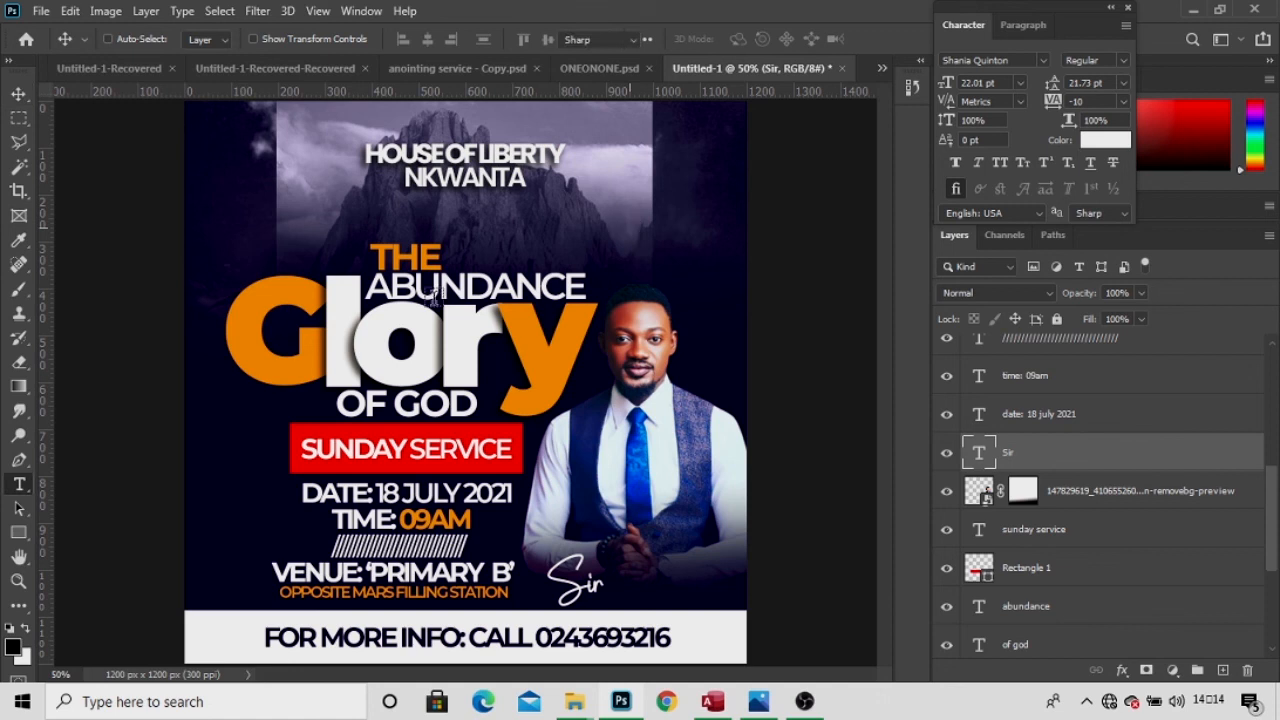
key(v)
key(t)
key(v)
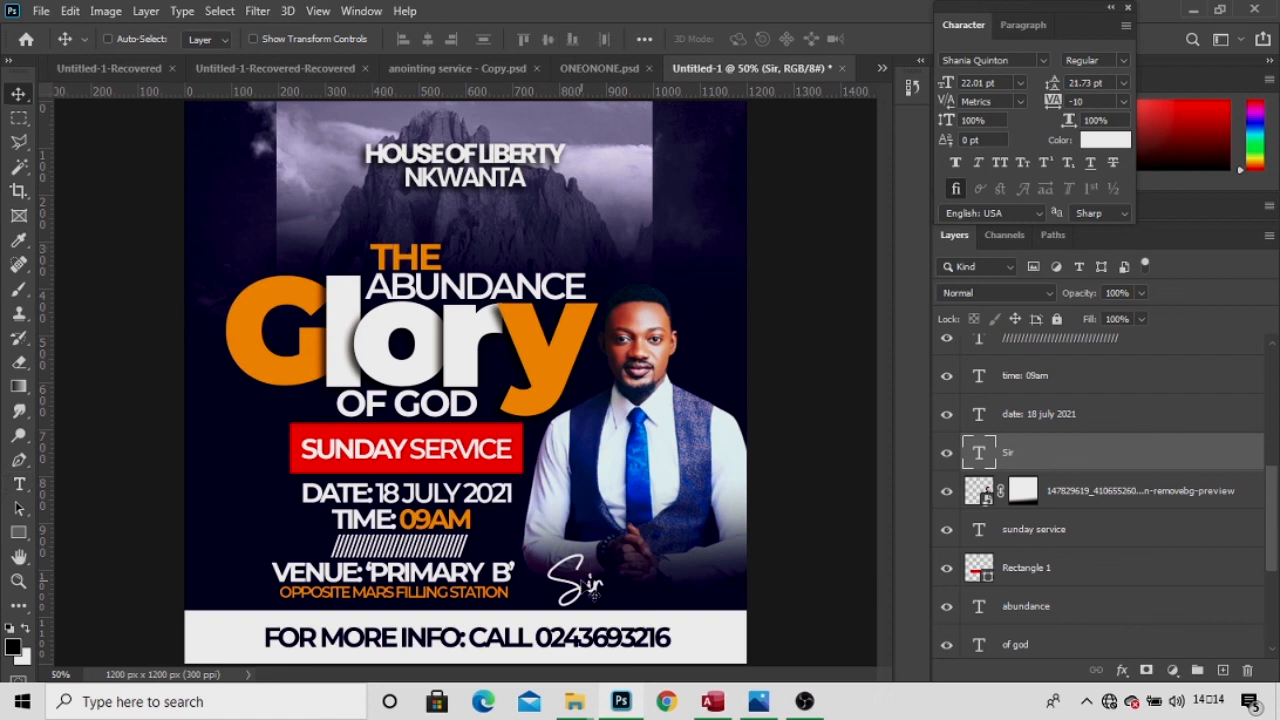
drag(592, 592, 650, 583)
Select the second Sir word in the copied signature for editing.
key(t)
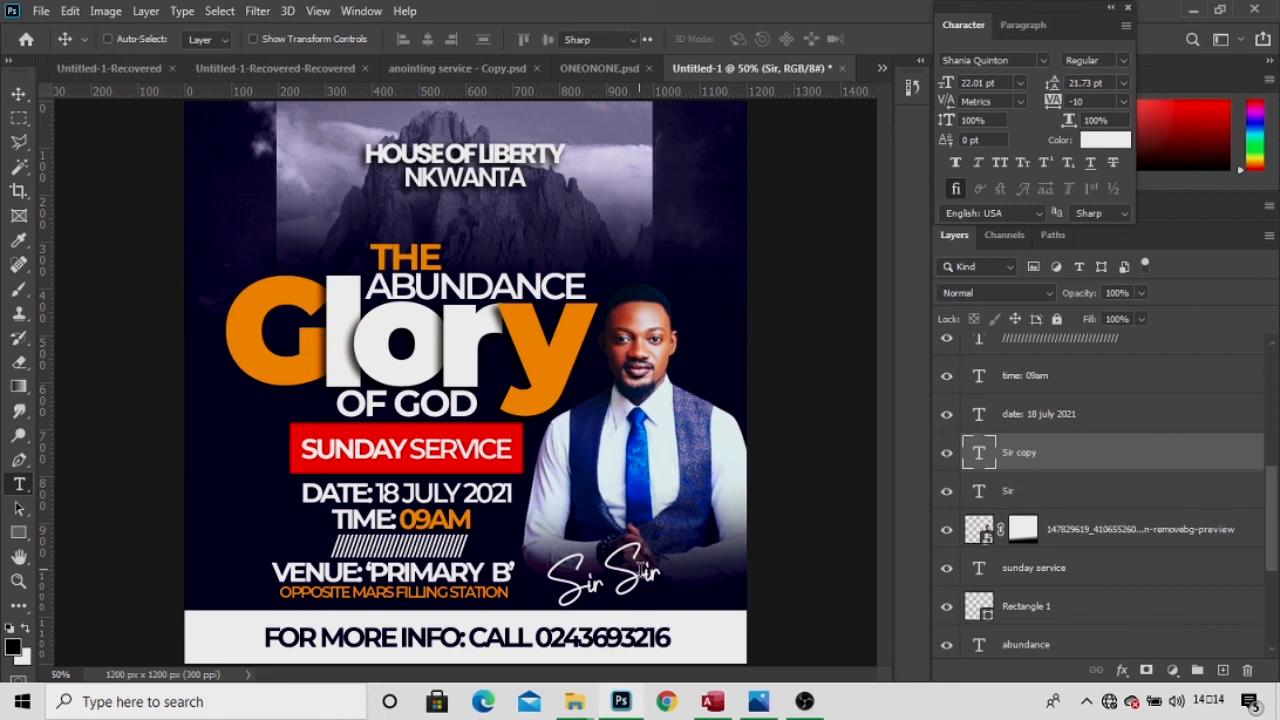
key(v)
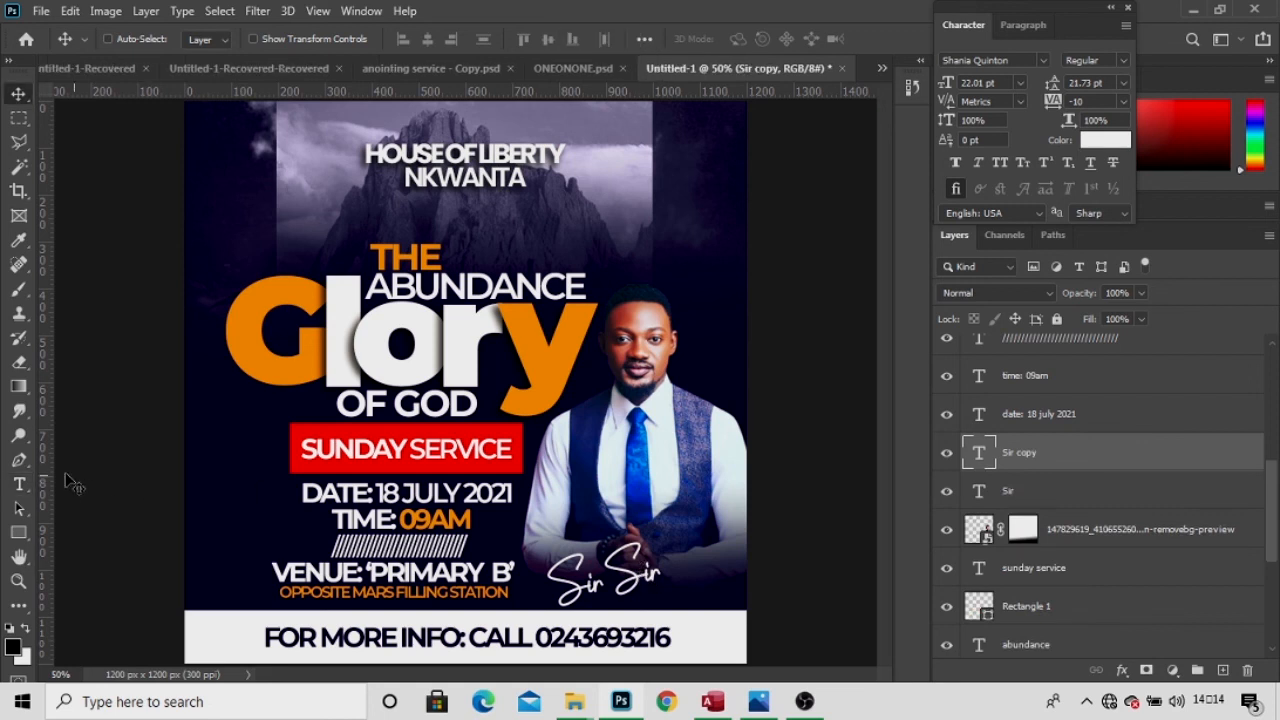
click(19, 483)
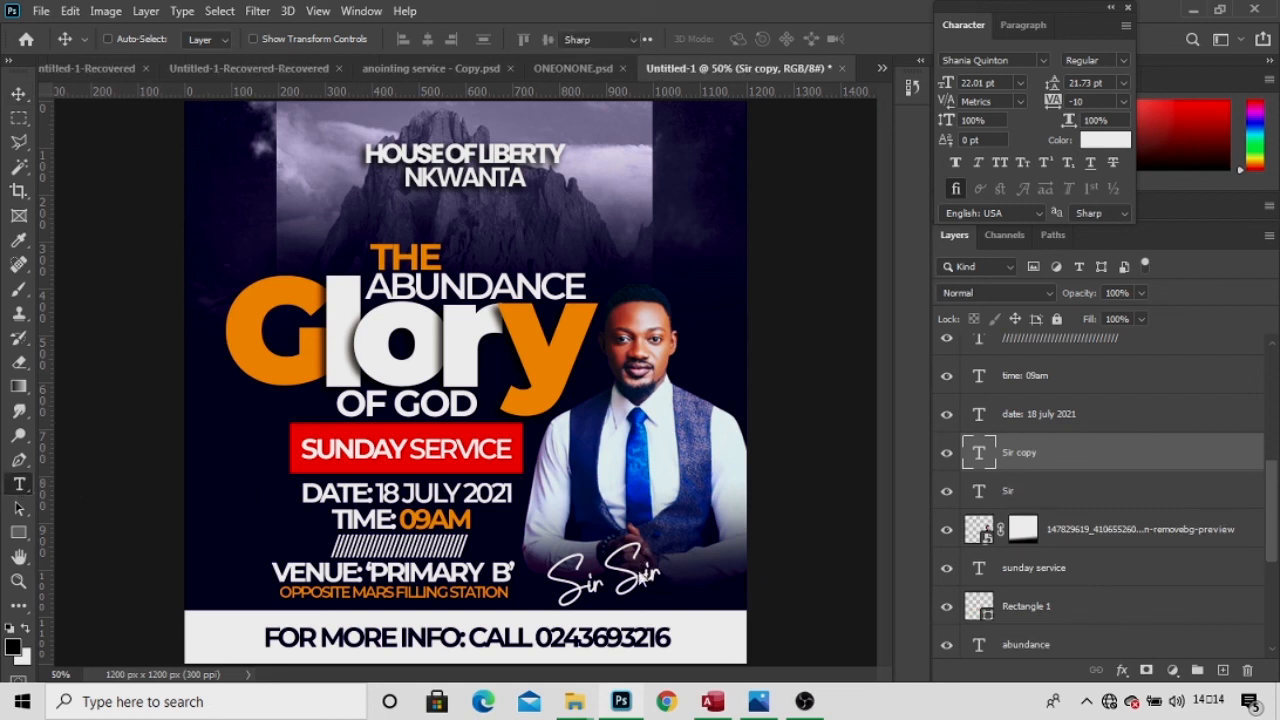
click(643, 572)
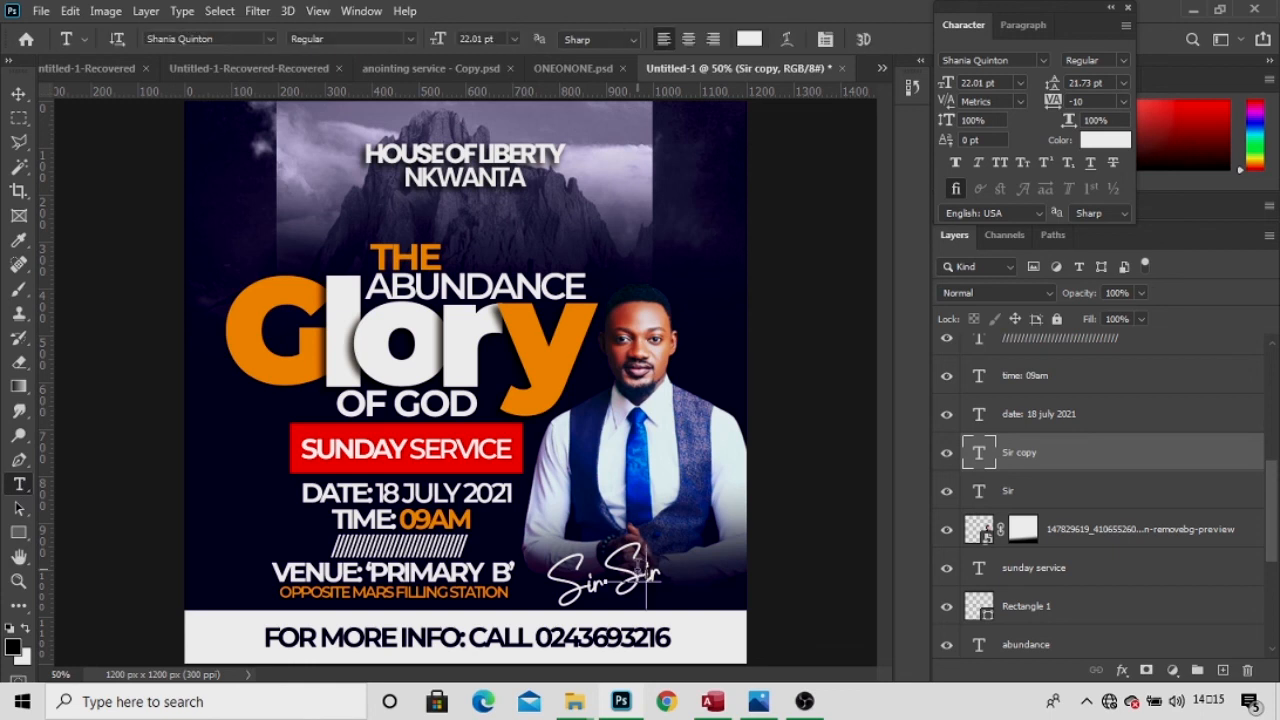
click(643, 575)
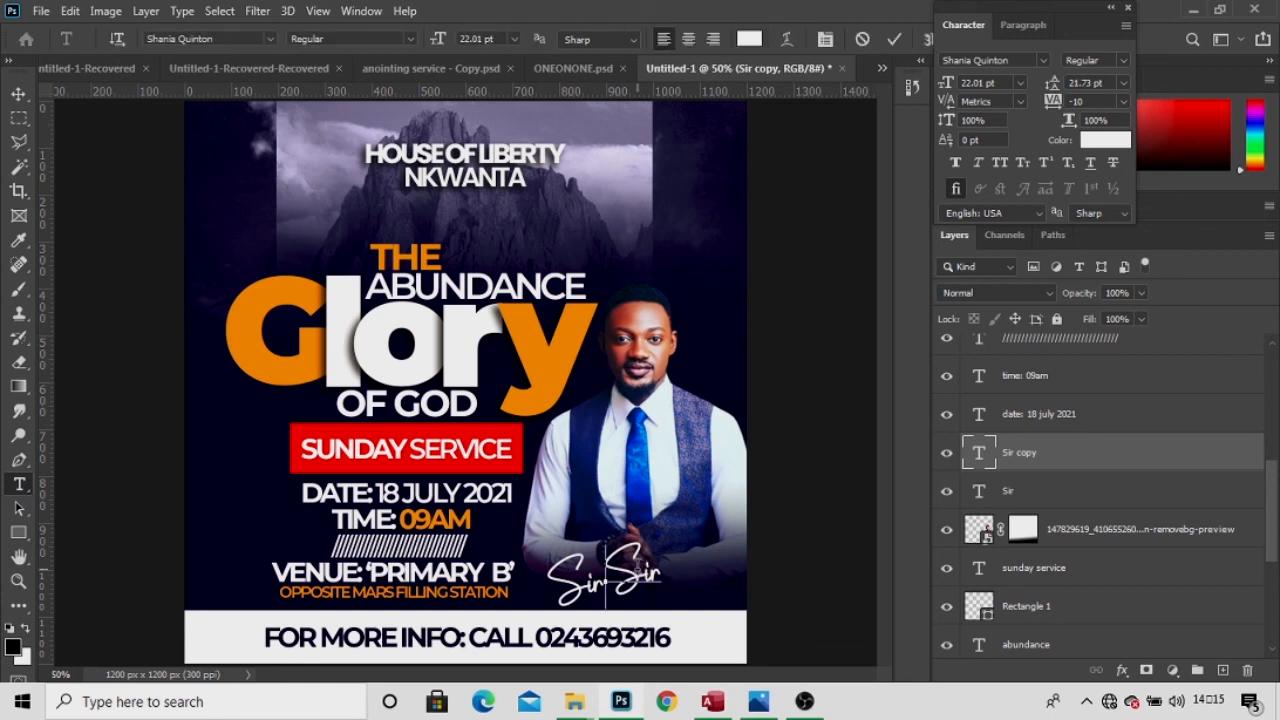
double_click(637, 566)
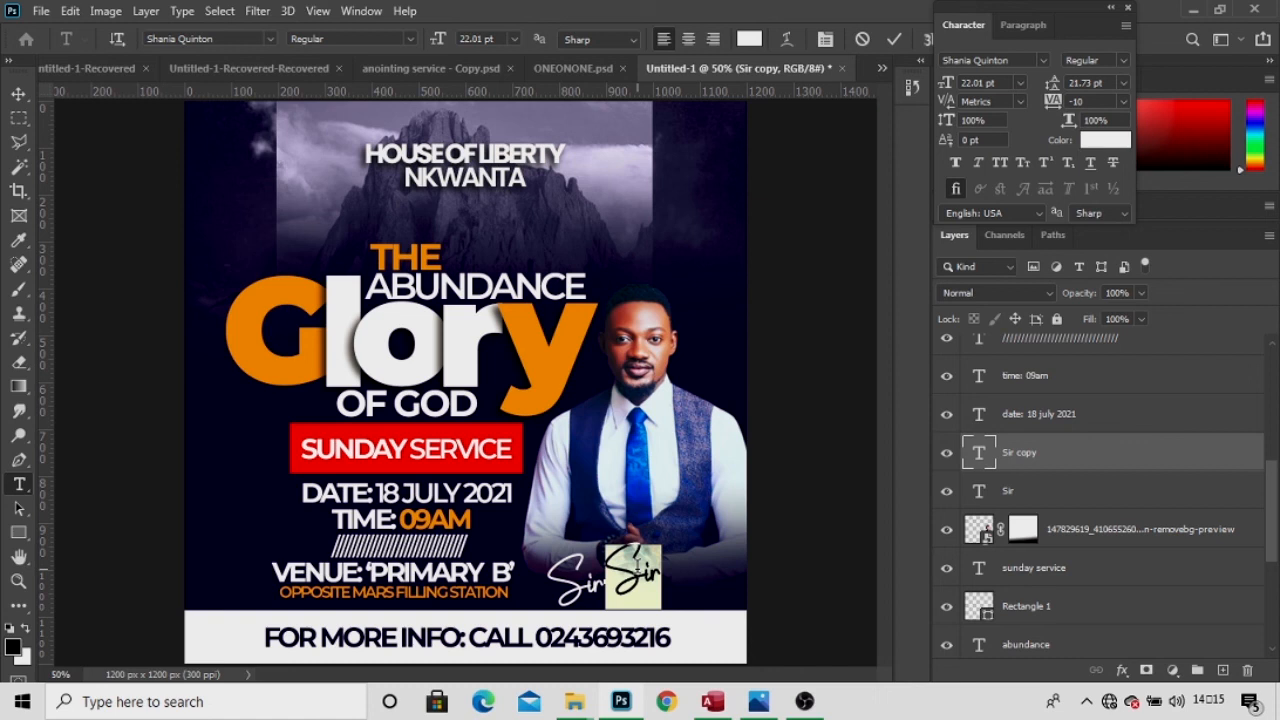
key(Left)
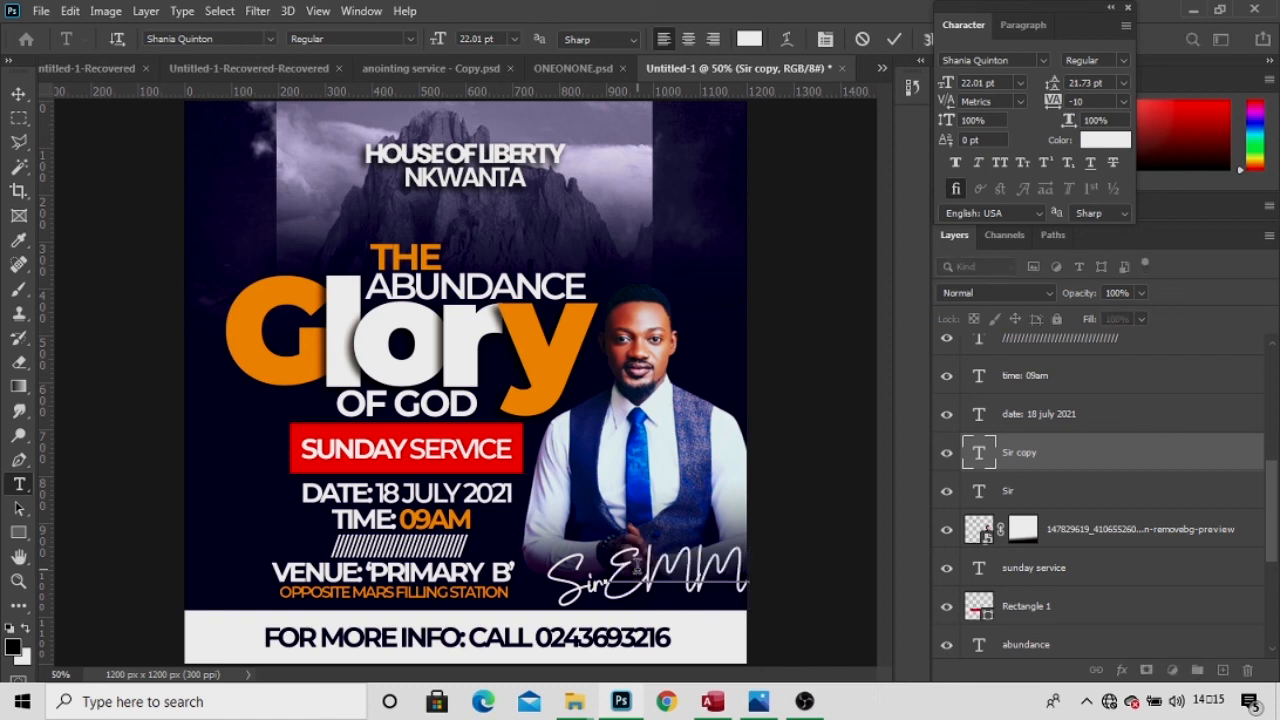
Replace it with the pastor's first name and begin his surname on a new line.
key(Return)
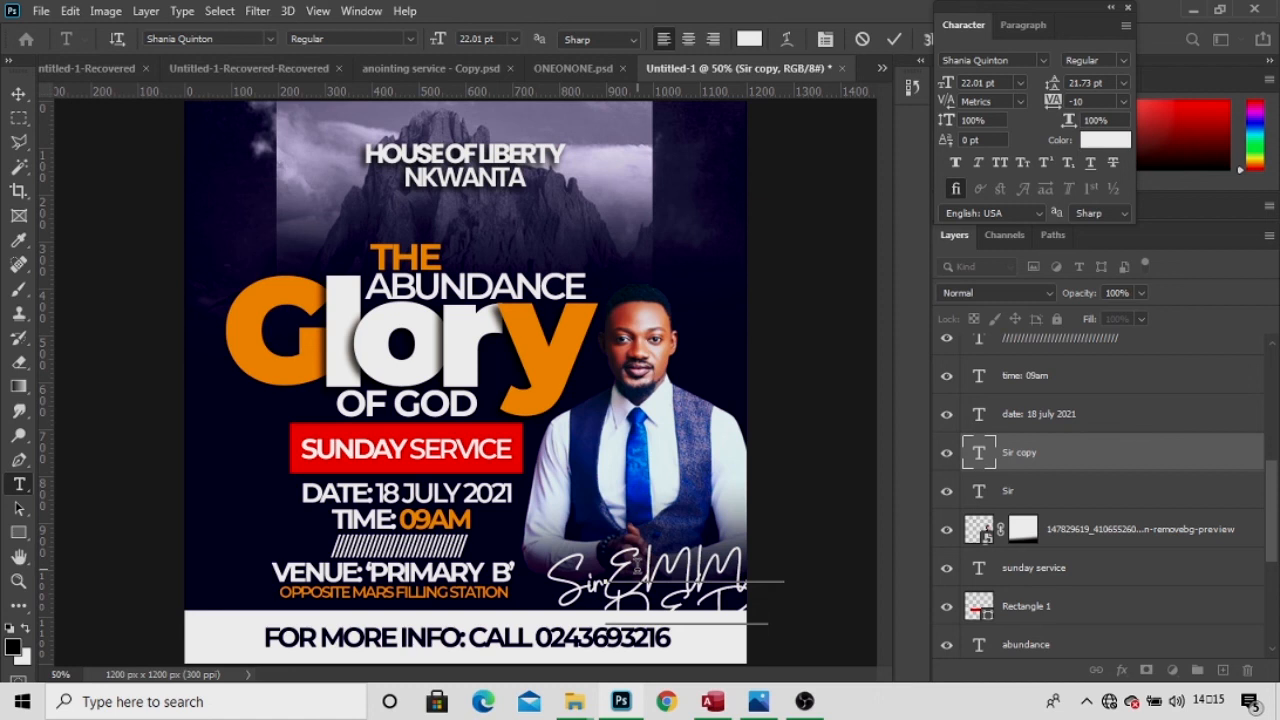
key(ctrl)
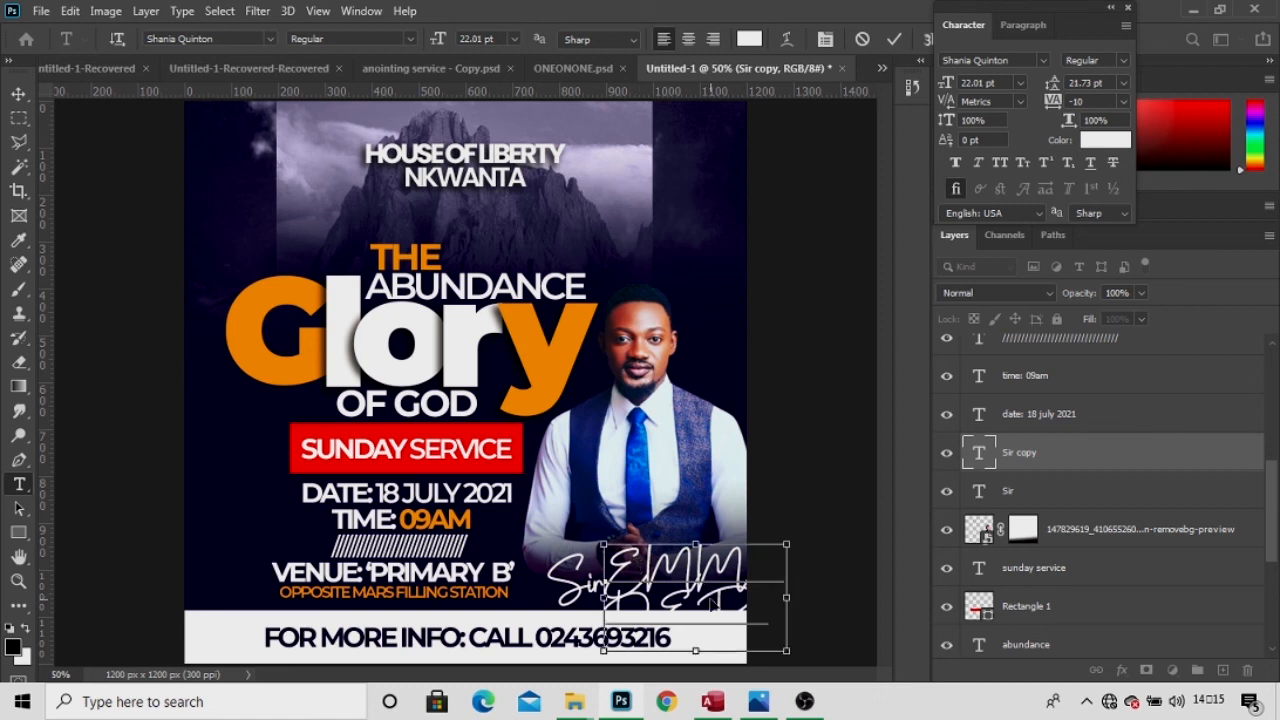
key(ctrl+a)
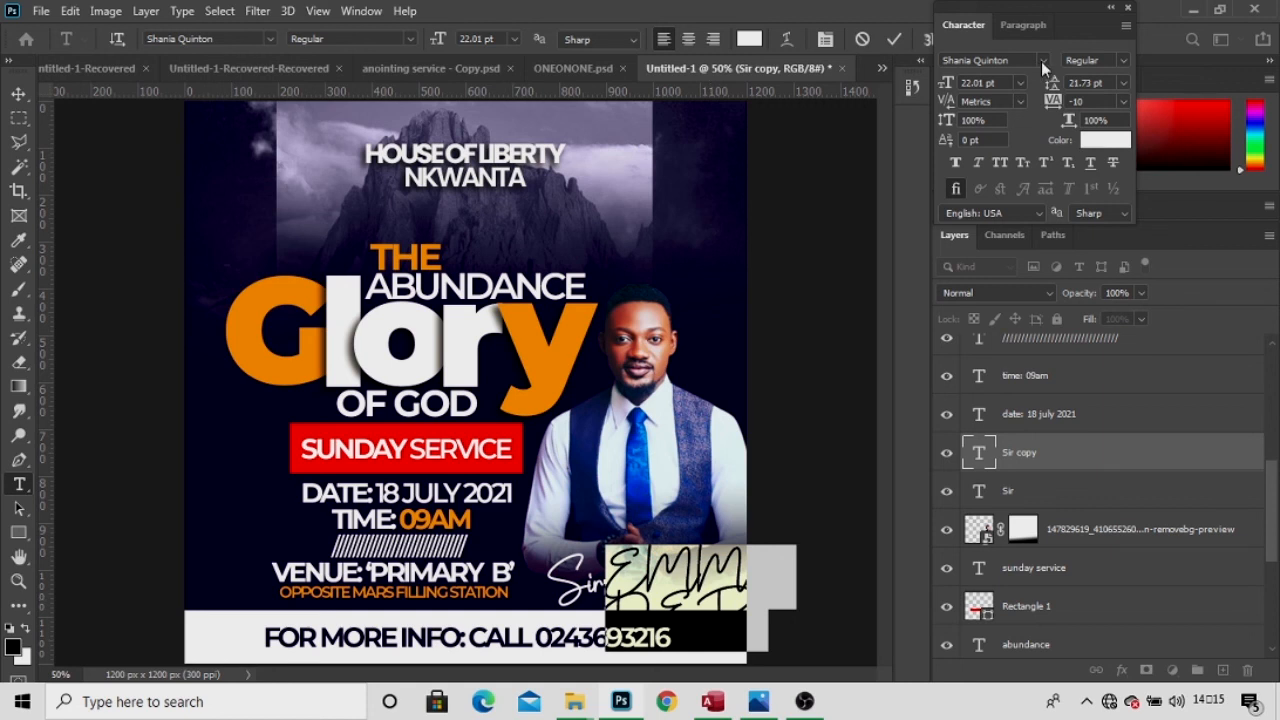
click(1041, 61)
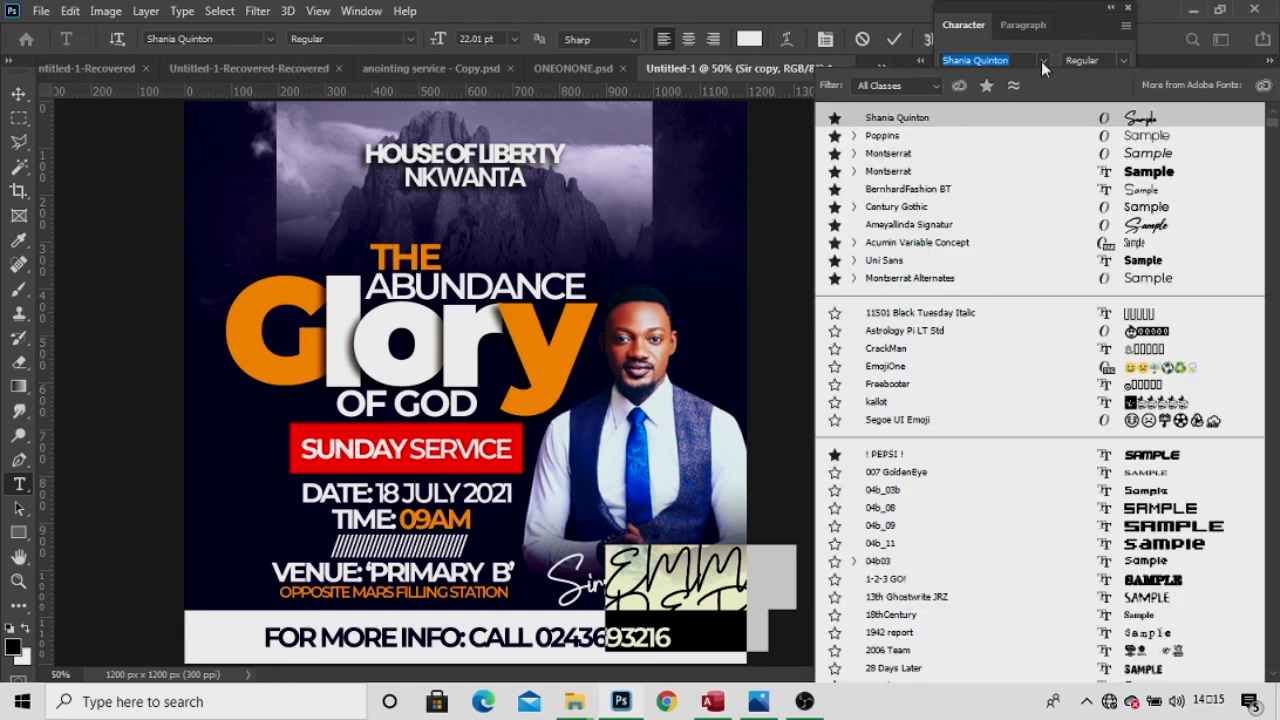
Set the pastor's name in Poppins Medium at 16.01 pt with leading tightened to 12.01 pt.
click(1023, 136)
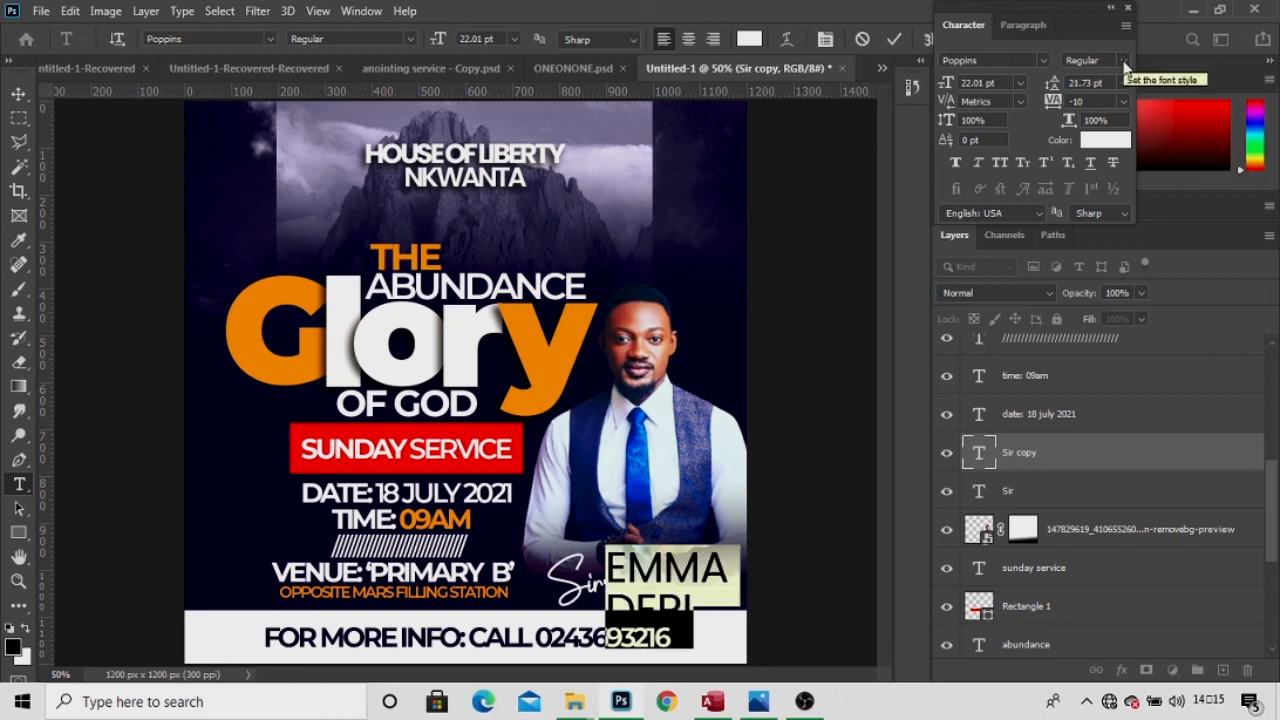
click(1124, 62)
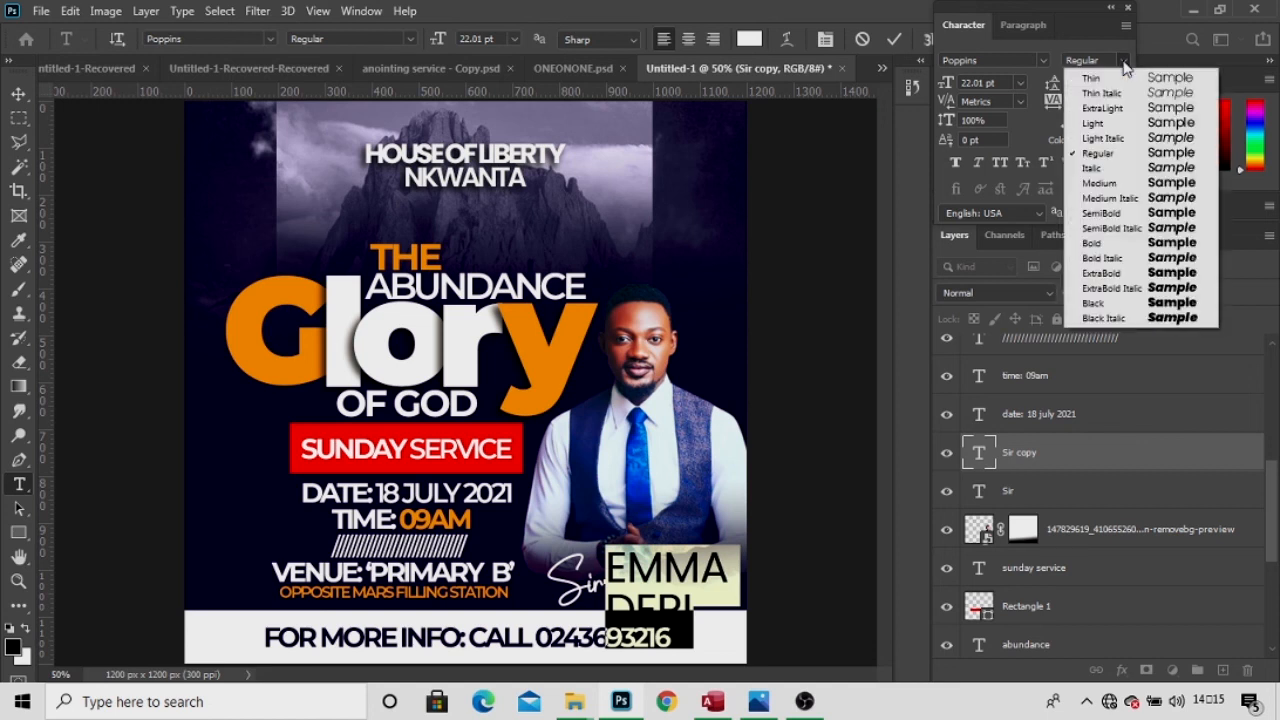
click(1106, 184)
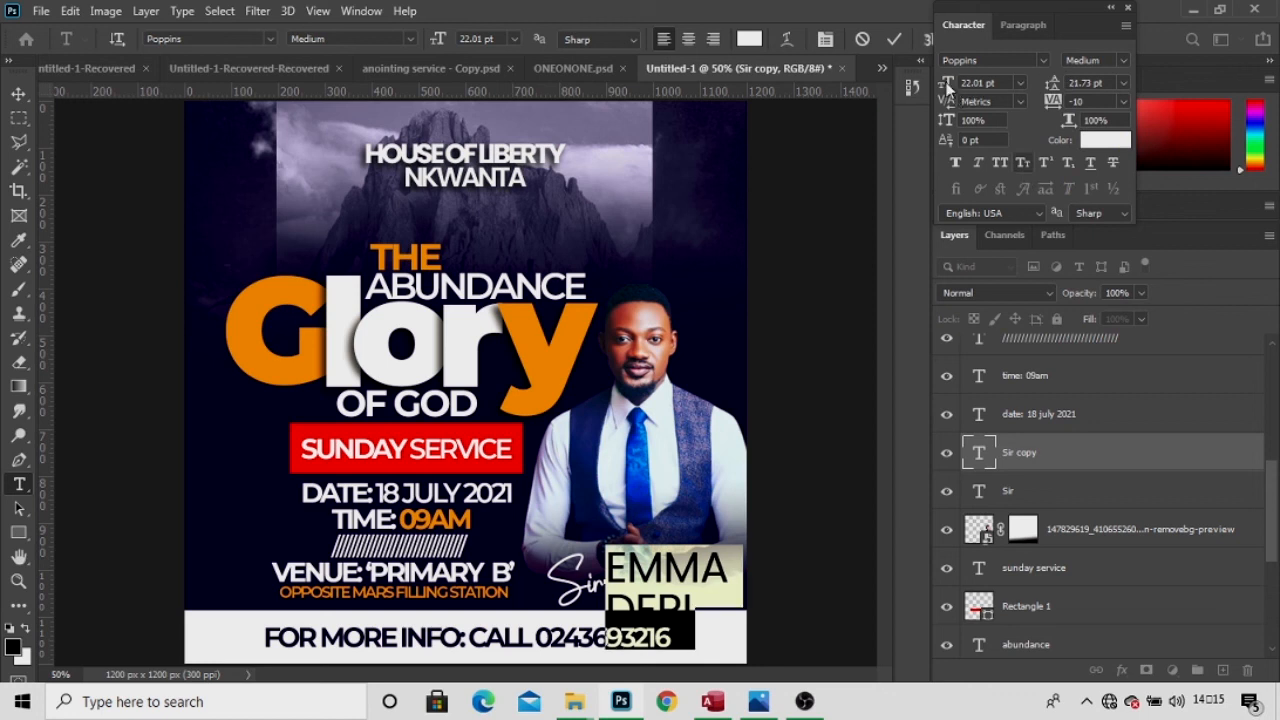
drag(946, 84, 941, 88)
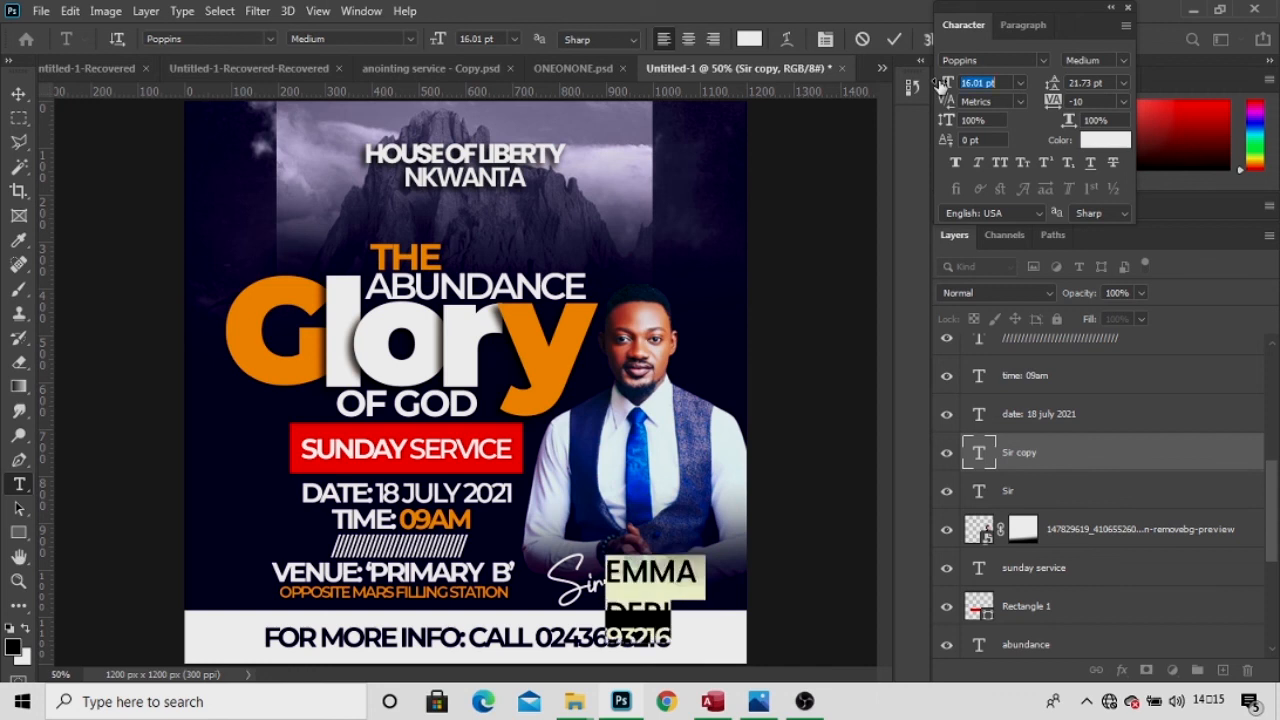
mouse_move(1047, 88)
mouse_down()
mouse_move(1022, 93)
mouse_move(1036, 92)
mouse_up()
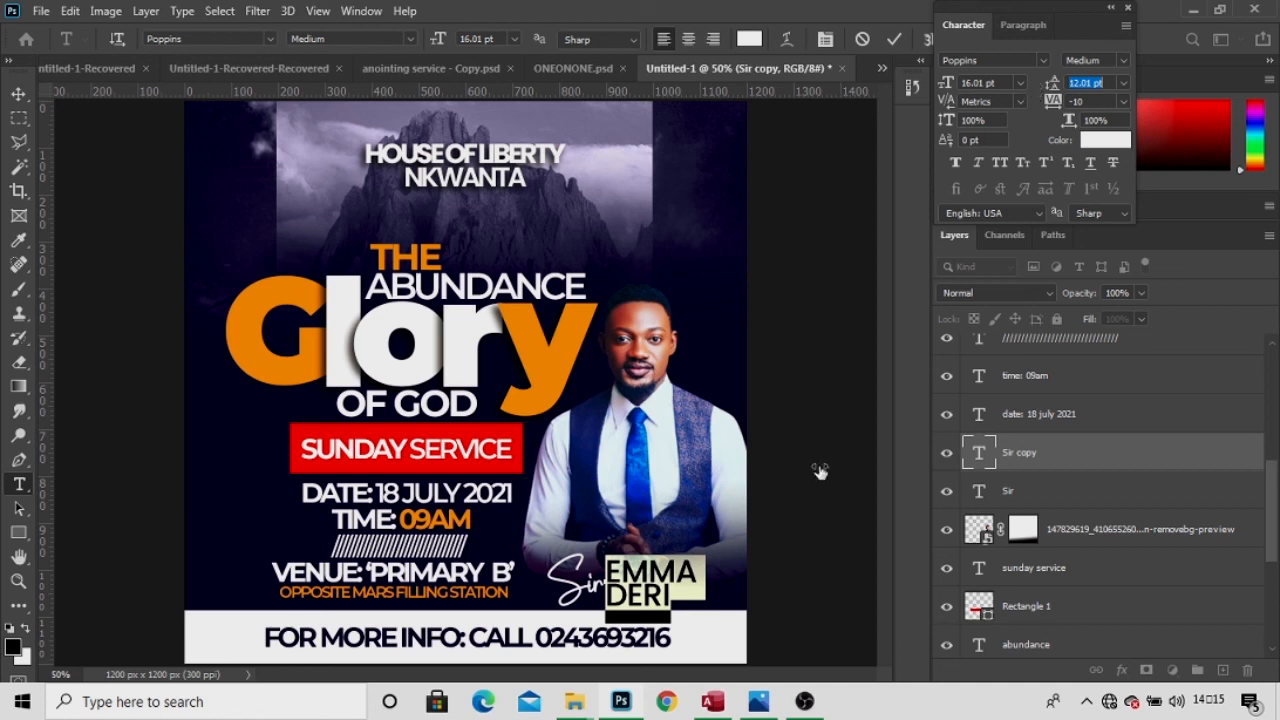
click(667, 596)
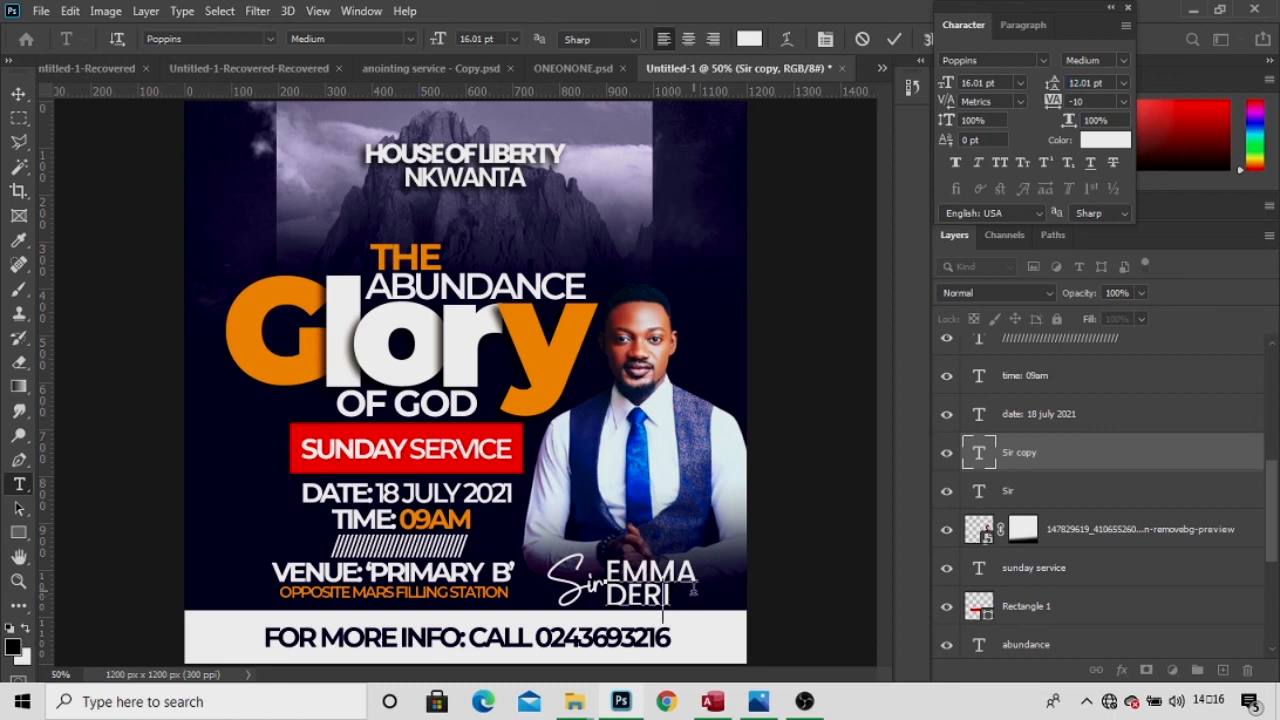
key(ctrl+a)
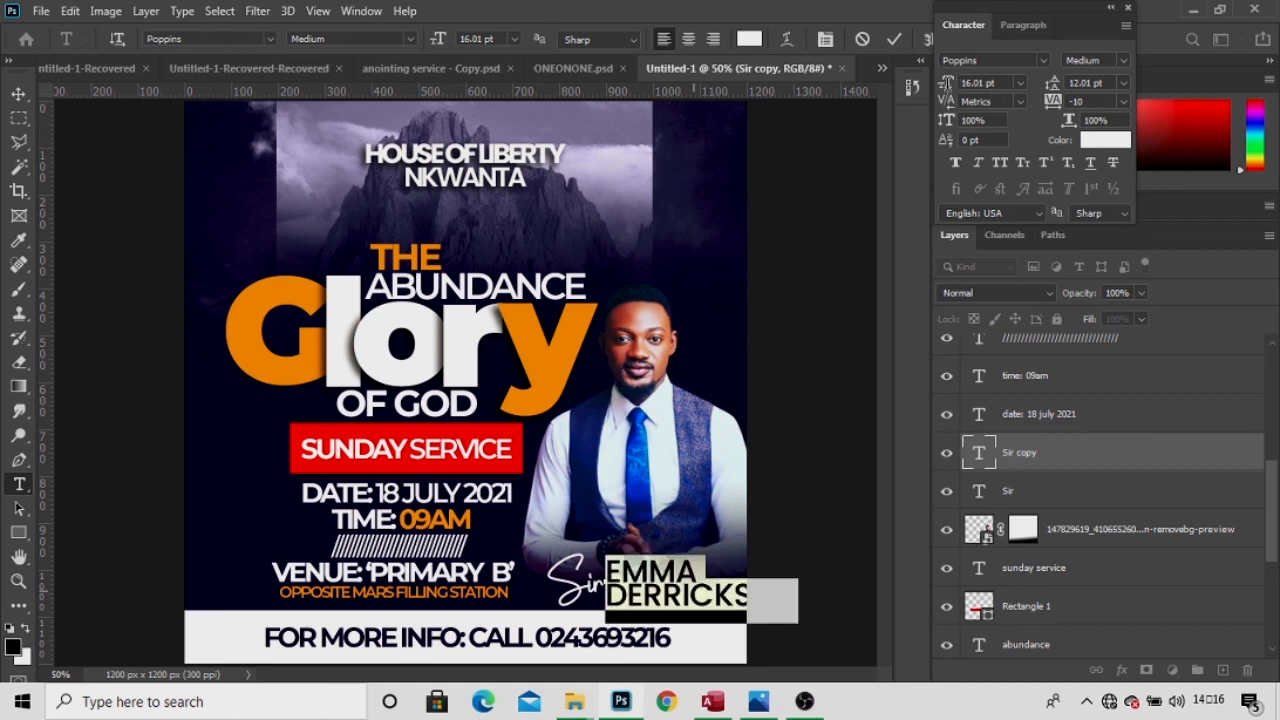
drag(950, 90, 943, 90)
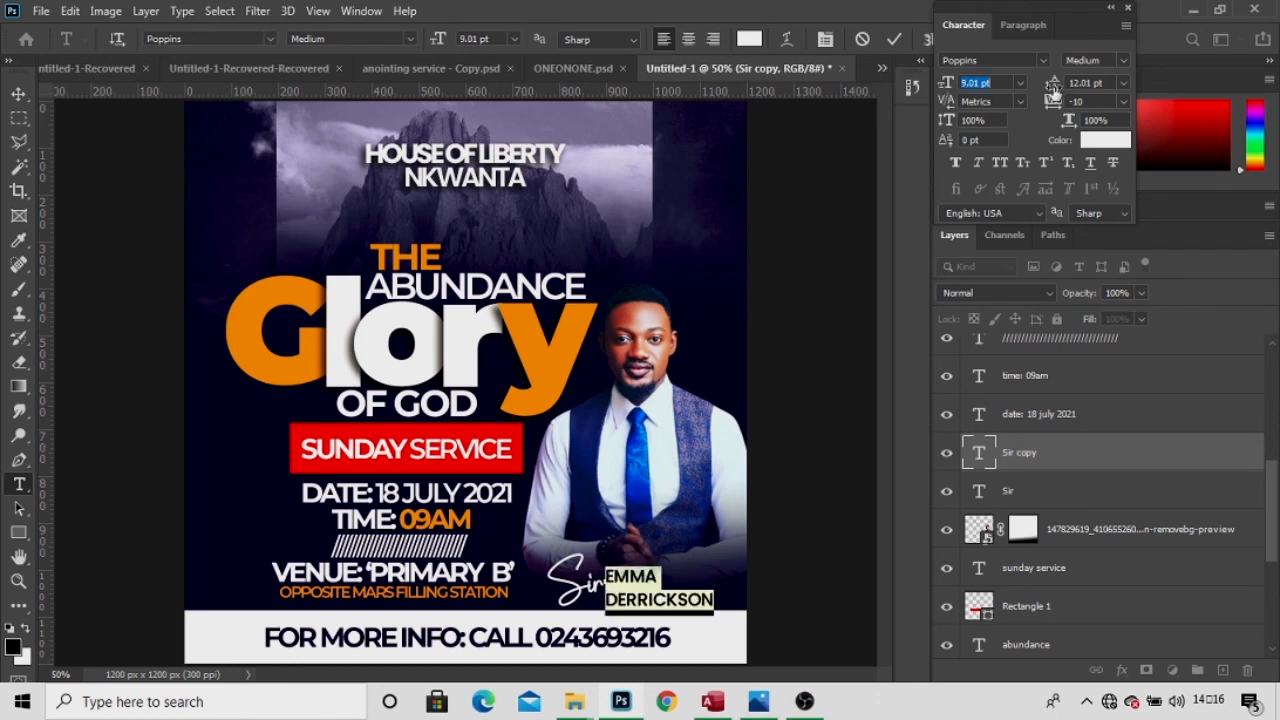
drag(1045, 92, 1052, 88)
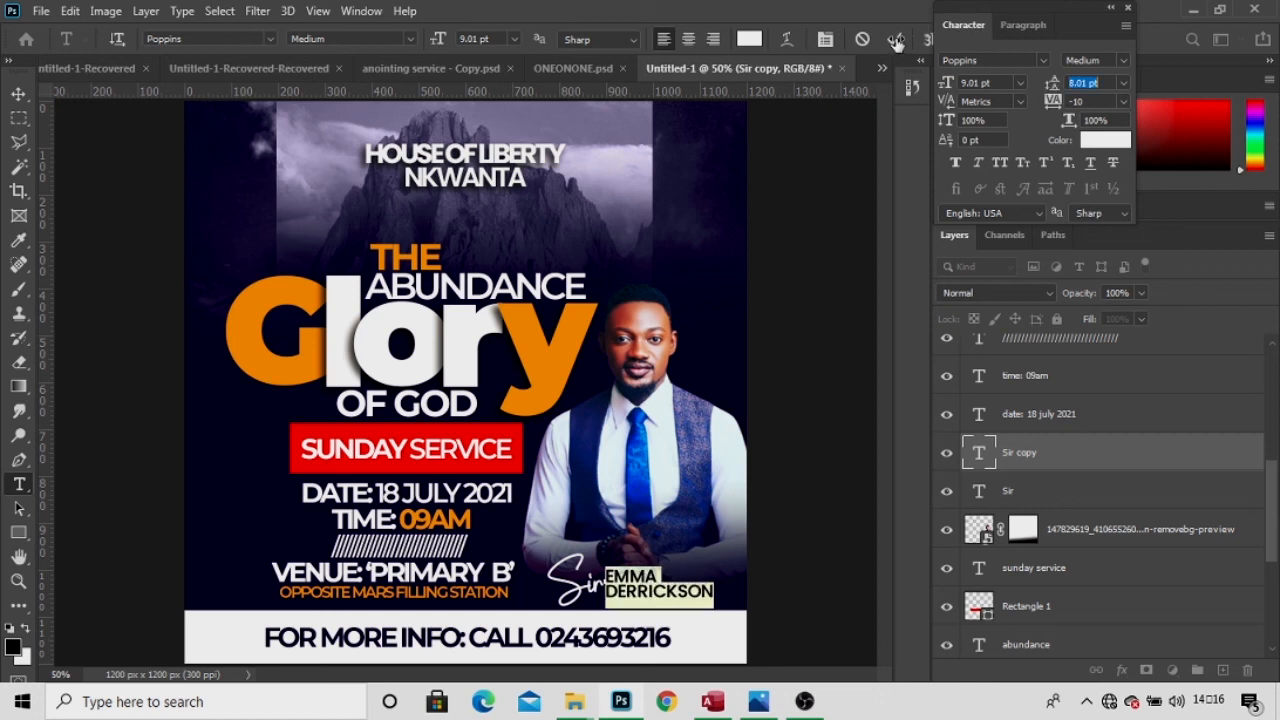
click(896, 38)
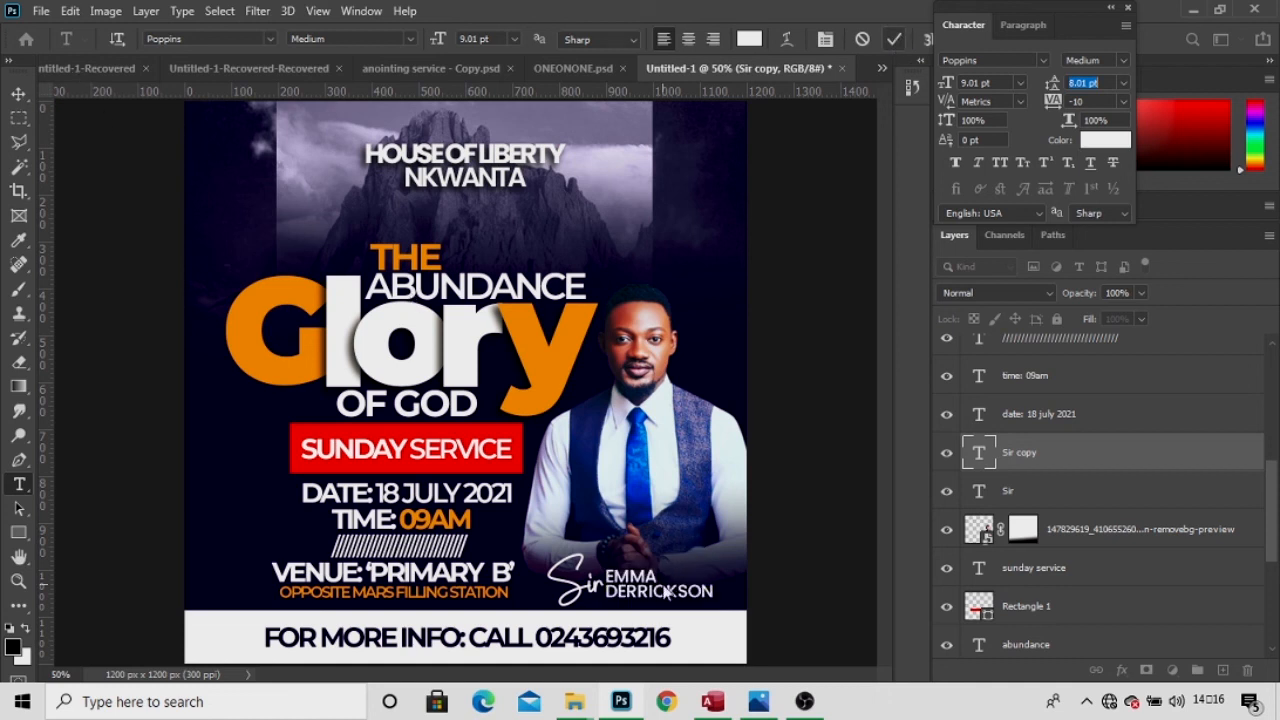
click(19, 94)
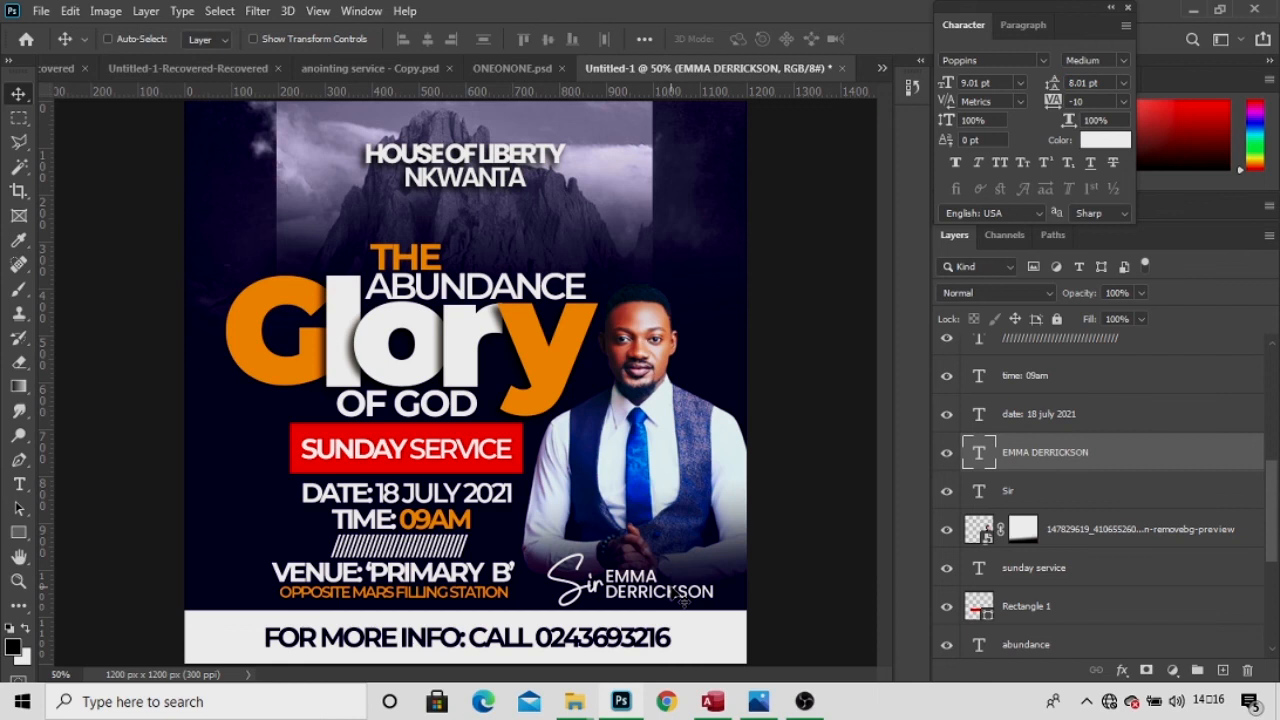
Nudge the name caption slightly right and down, then bring OBS Studio to the front.
drag(682, 600, 674, 598)
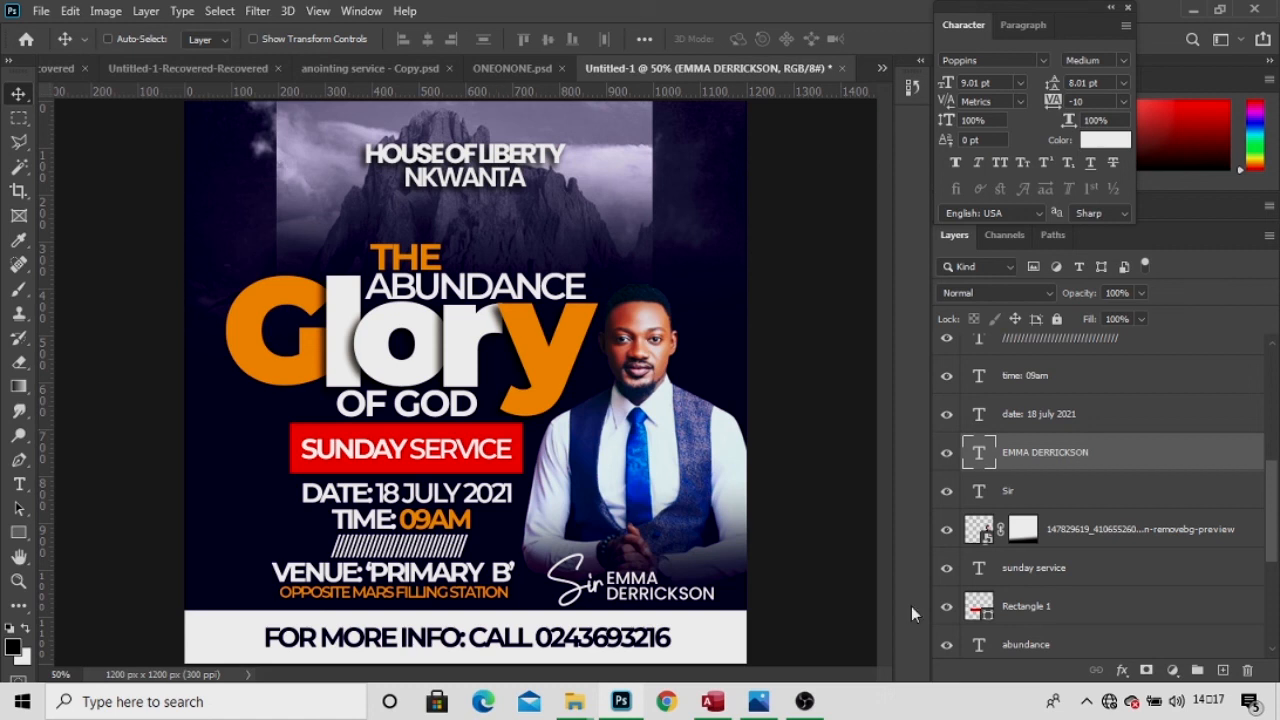
mouse_move(810, 708)
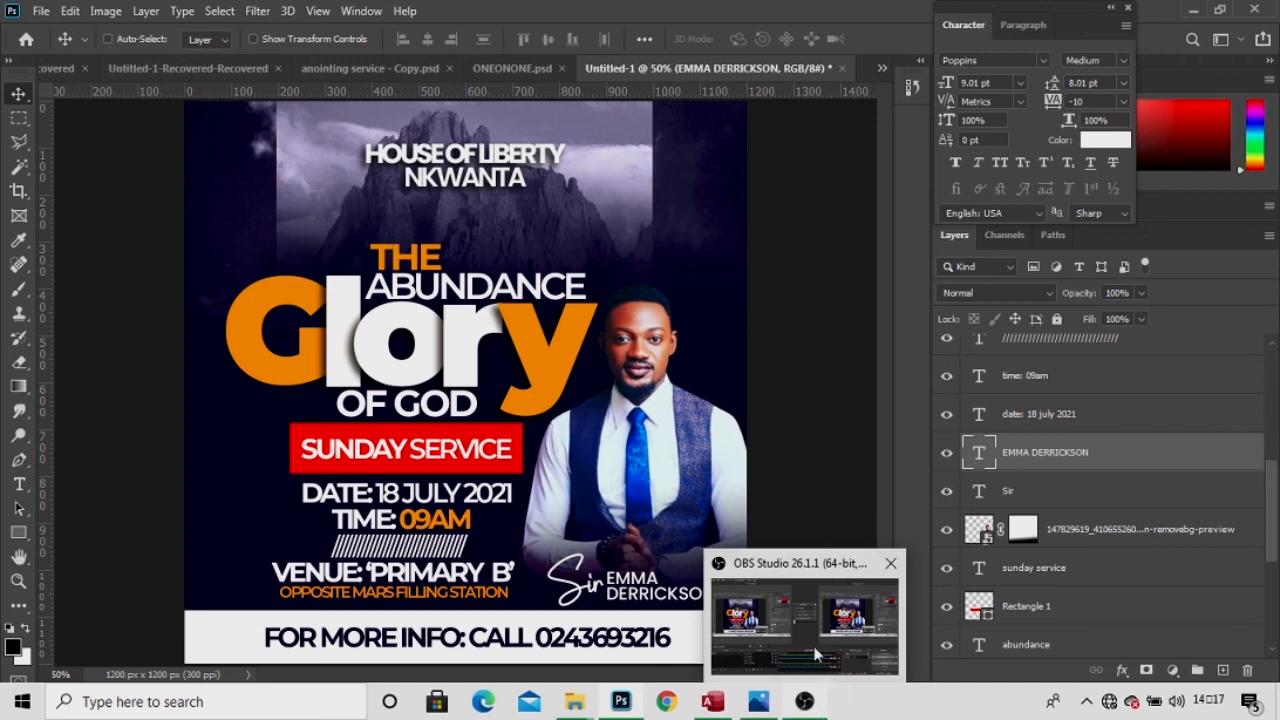
click(809, 631)
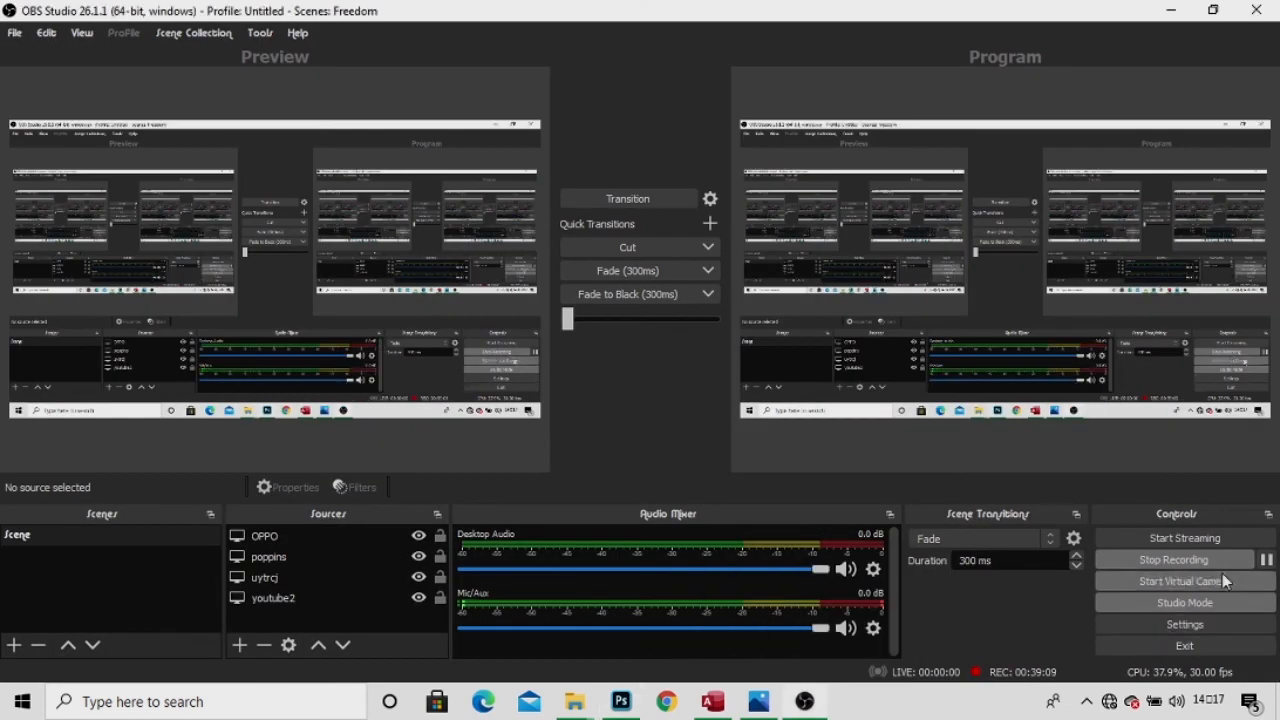